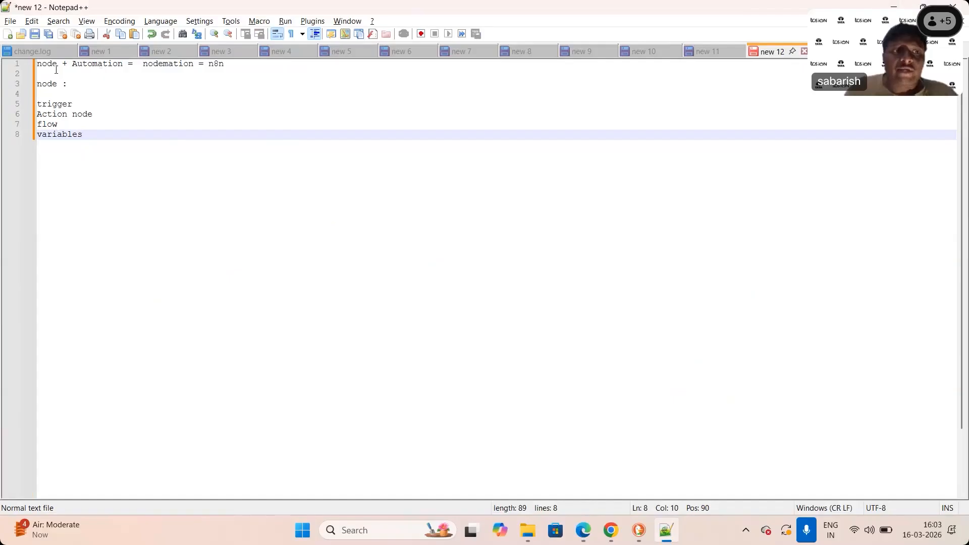
Highlight the terms in the first line's "node + Automation = nodemation = n8n" equation one after another.
{"action": "double_click", "coordinate": [50, 66]}
{"action": "left_click_drag", "start_coordinate": [226, 68], "coordinate": [208, 65]}
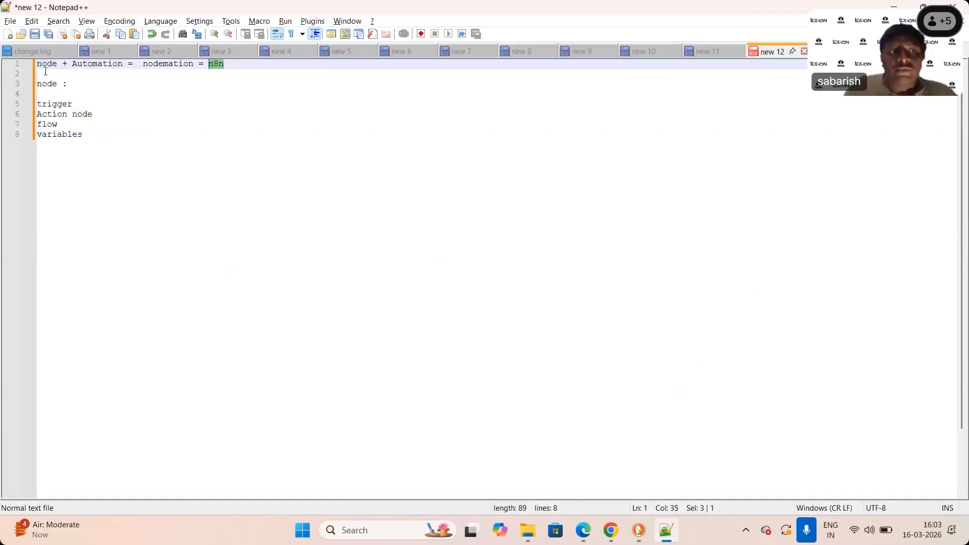
{"action": "left_click_drag", "start_coordinate": [39, 68], "coordinate": [128, 66]}
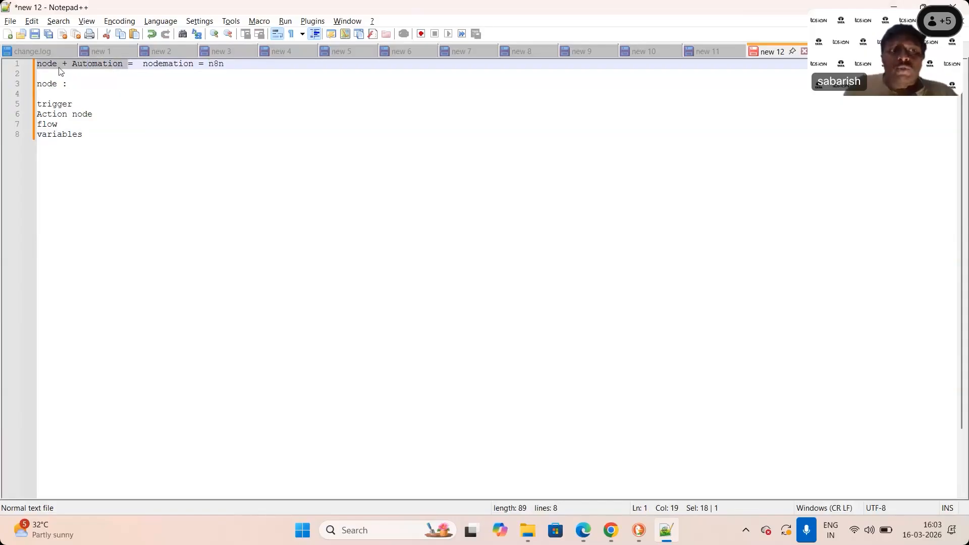
{"action": "double_click", "coordinate": [171, 65]}
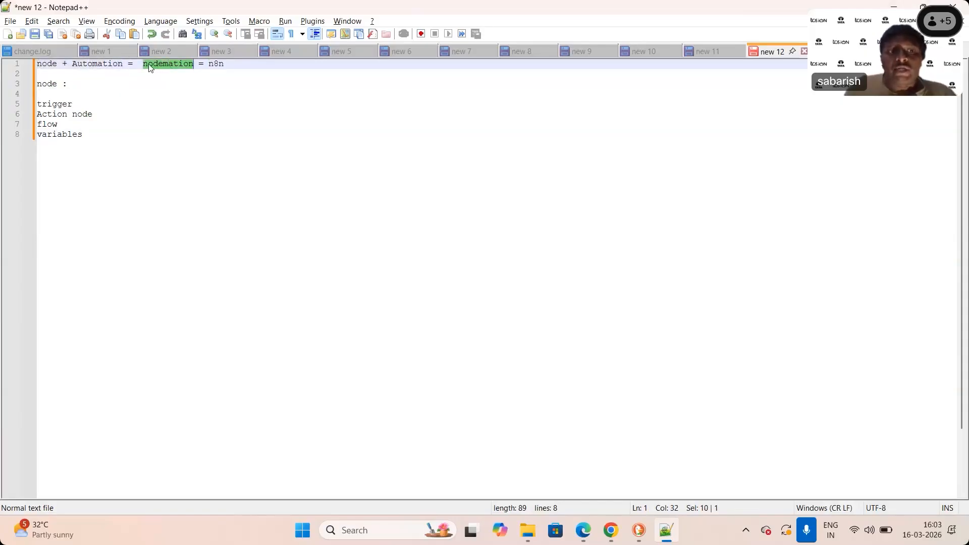
{"action": "left_click", "coordinate": [147, 66]}
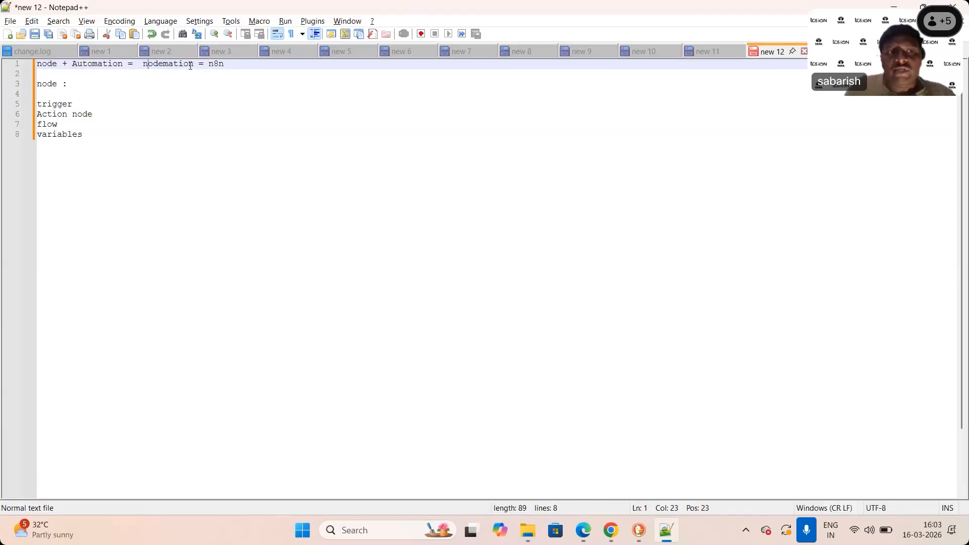
{"action": "left_click_drag", "start_coordinate": [234, 67], "coordinate": [213, 67]}
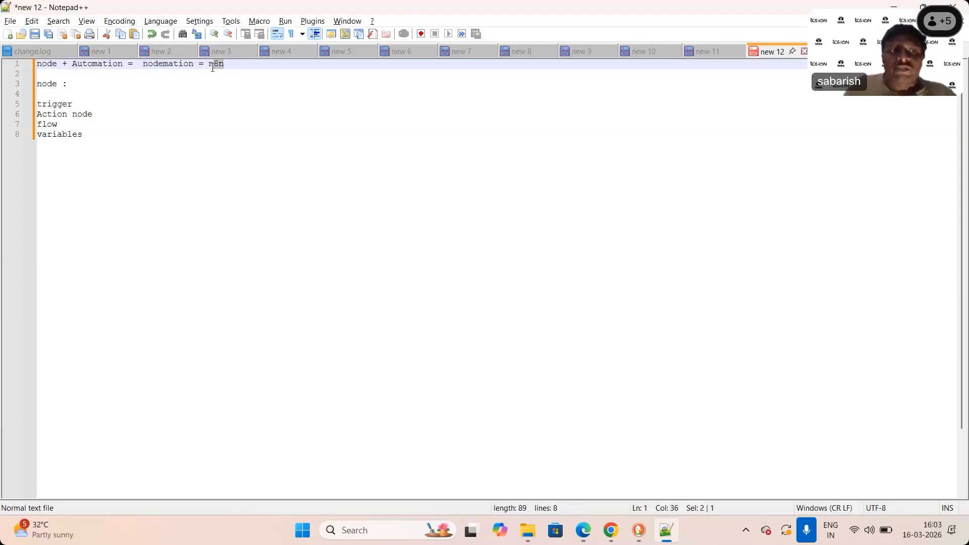
Enlarge the notes and highlight the key terms below the equation: node, trigger, flow and variables.
{"action": "double_click", "coordinate": [48, 83]}
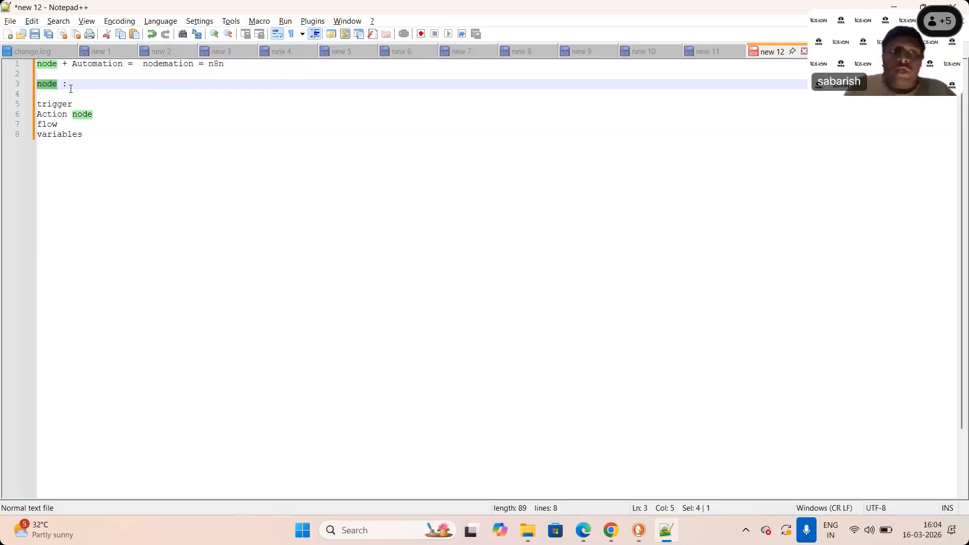
{"action": "double_click", "coordinate": [66, 104]}
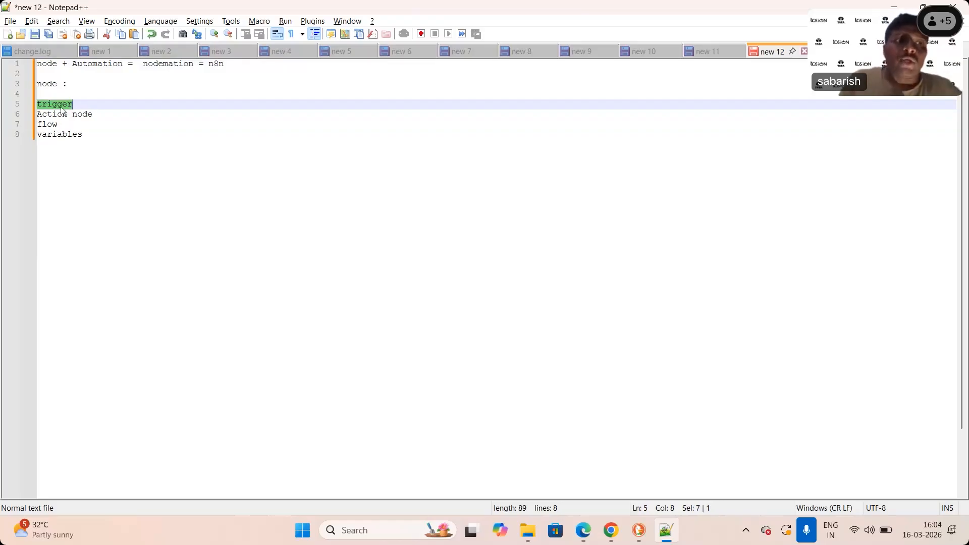
{"action": "left_click", "coordinate": [91, 104]}
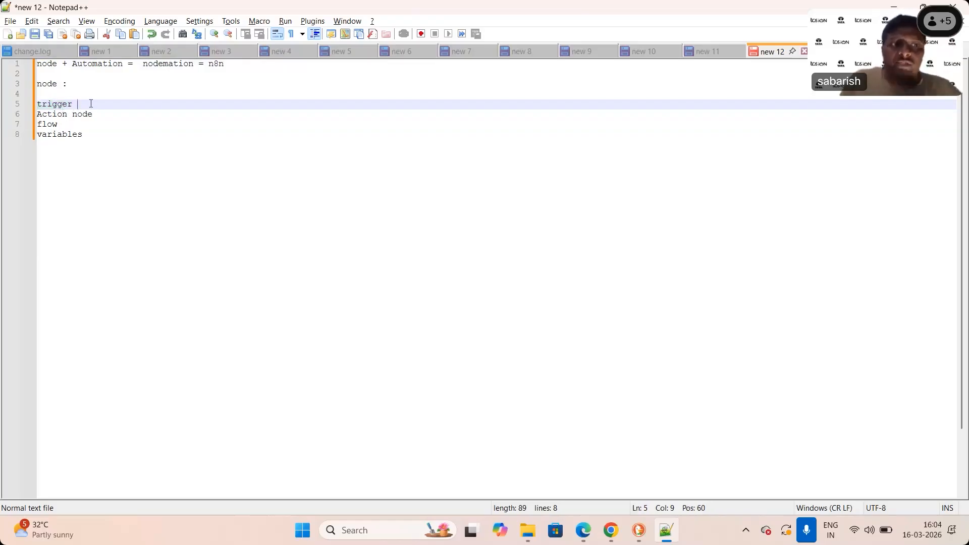
{"action": "double_click", "coordinate": [63, 105]}
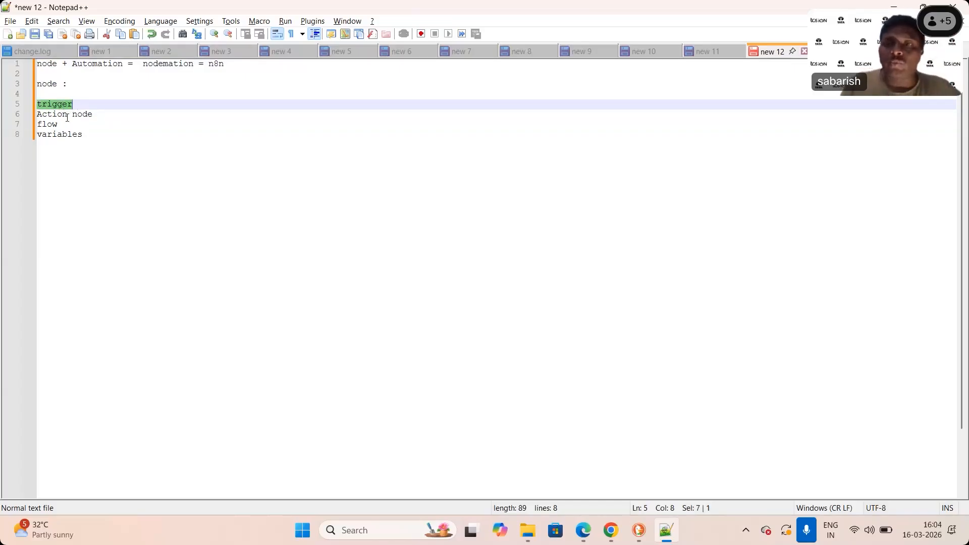
{"action": "double_click", "coordinate": [53, 124]}
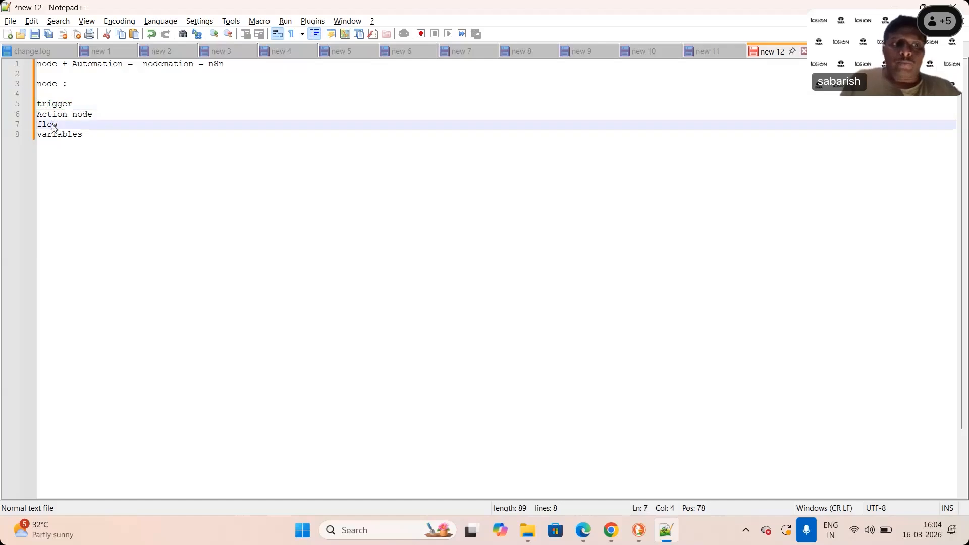
{"action": "scroll", "coordinate": [53, 124], "scroll_direction": "up", "scroll_amount": 5}
{"action": "left_click", "coordinate": [128, 174]}
{"action": "double_click", "coordinate": [113, 223]}
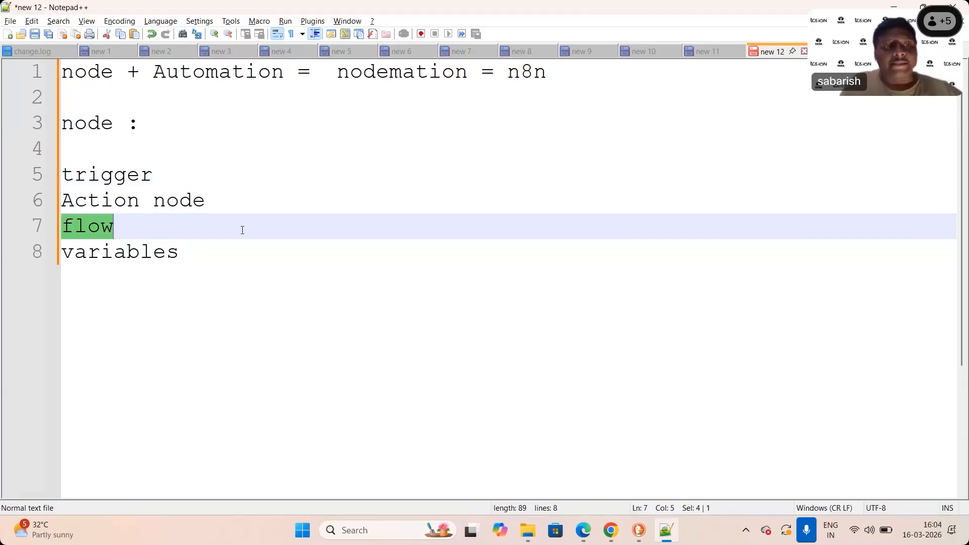
{"action": "left_click", "coordinate": [136, 254]}
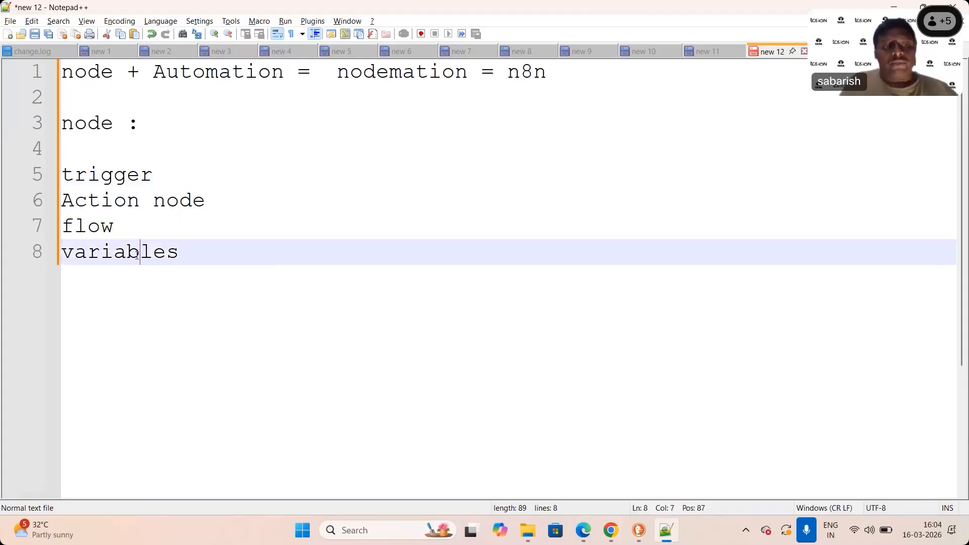
{"action": "double_click", "coordinate": [136, 254]}
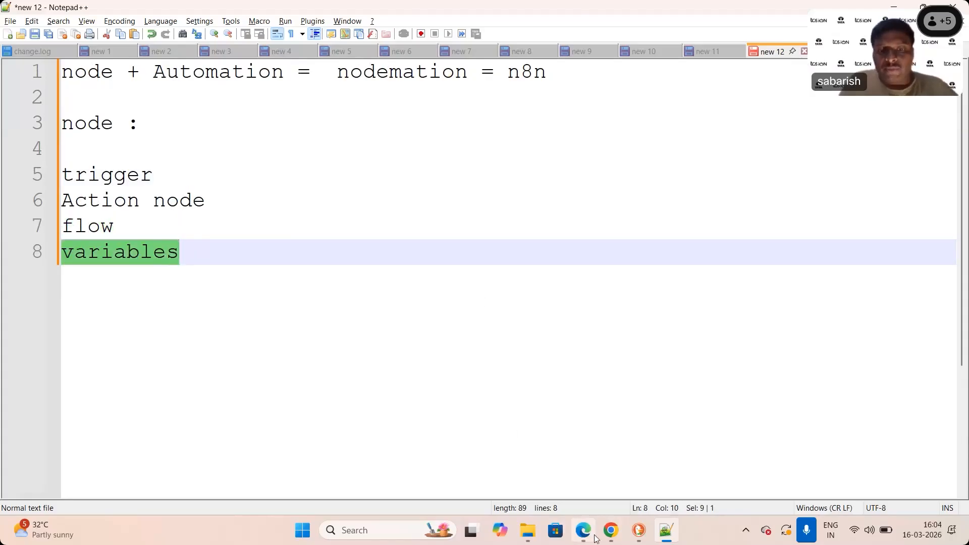
{"action": "mouse_move", "coordinate": [595, 537]}
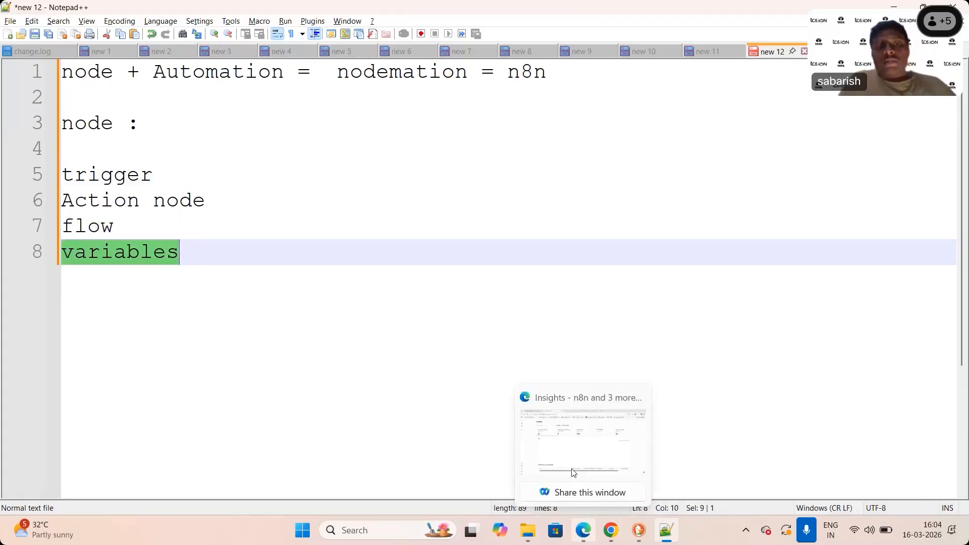
{"action": "left_click", "coordinate": [574, 472]}
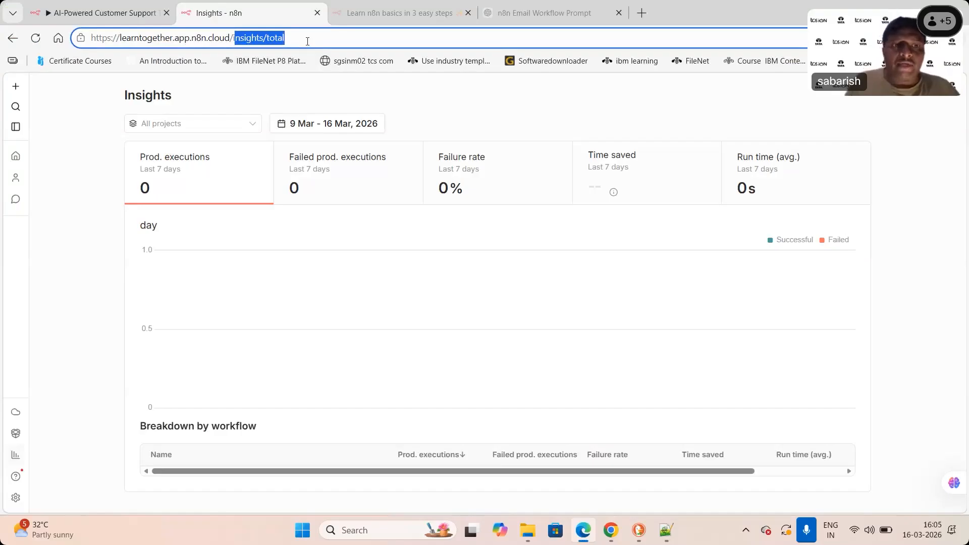
{"action": "left_click", "coordinate": [308, 41]}
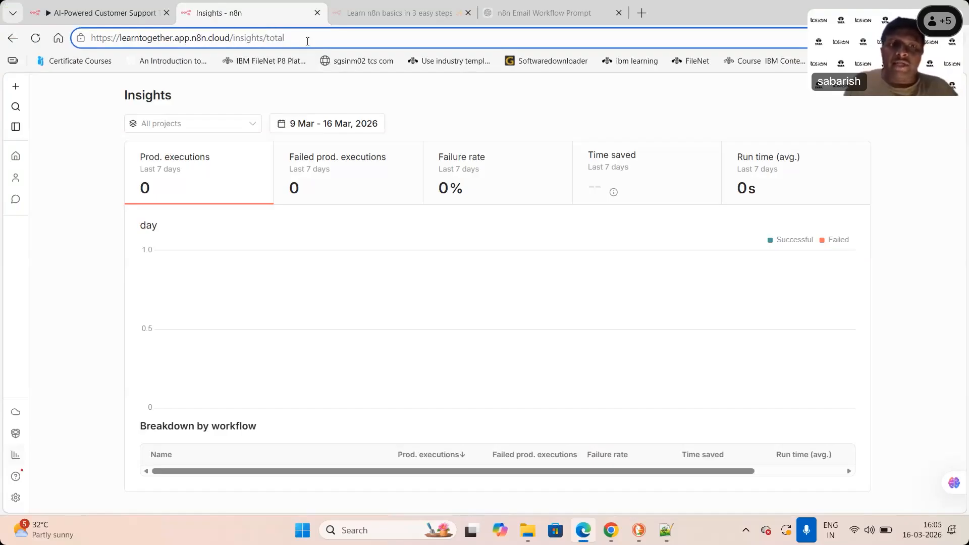
{"action": "key", "text": "BackSpace"}
{"action": "key", "text": "BackSpace"}
{"action": "key", "text": "BackSpace"}
{"action": "key", "text": "BackSpace"}
{"action": "key", "text": "BackSpace"}
{"action": "key", "text": "BackSpace"}
{"action": "key", "text": "BackSpace"}
{"action": "key", "text": "BackSpace"}
{"action": "key", "text": "BackSpace"}
{"action": "key", "text": "BackSpace"}
{"action": "key", "text": "BackSpace"}
{"action": "key", "text": "BackSpace"}
{"action": "key", "text": "BackSpace"}
{"action": "key", "text": "BackSpace"}
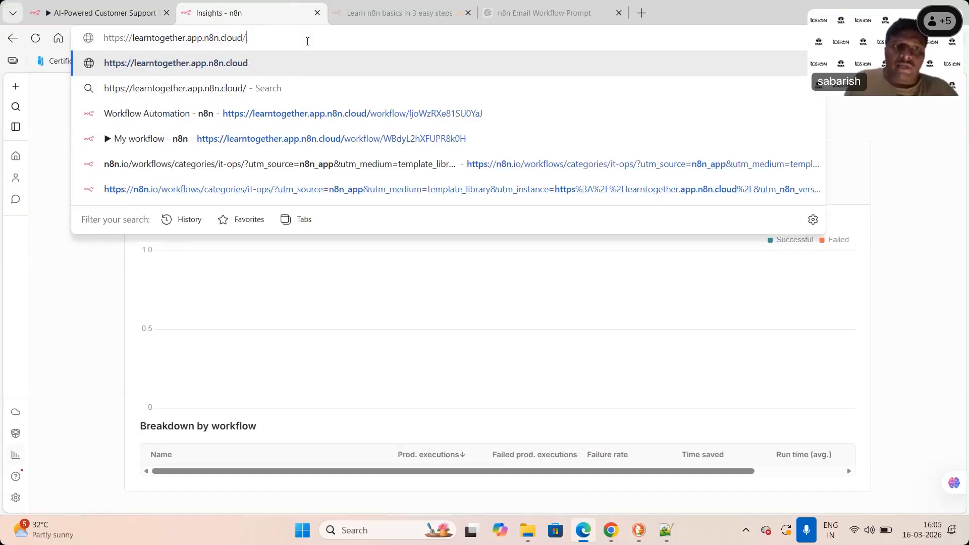
{"action": "key", "text": "Return"}
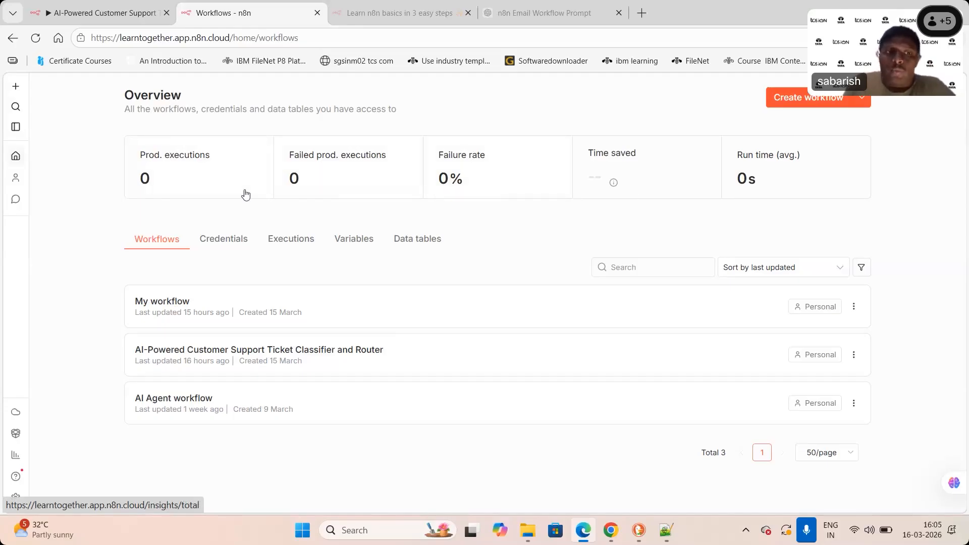
Search the workflow list for "AI" and clear the search again.
{"action": "mouse_move", "coordinate": [244, 194]}
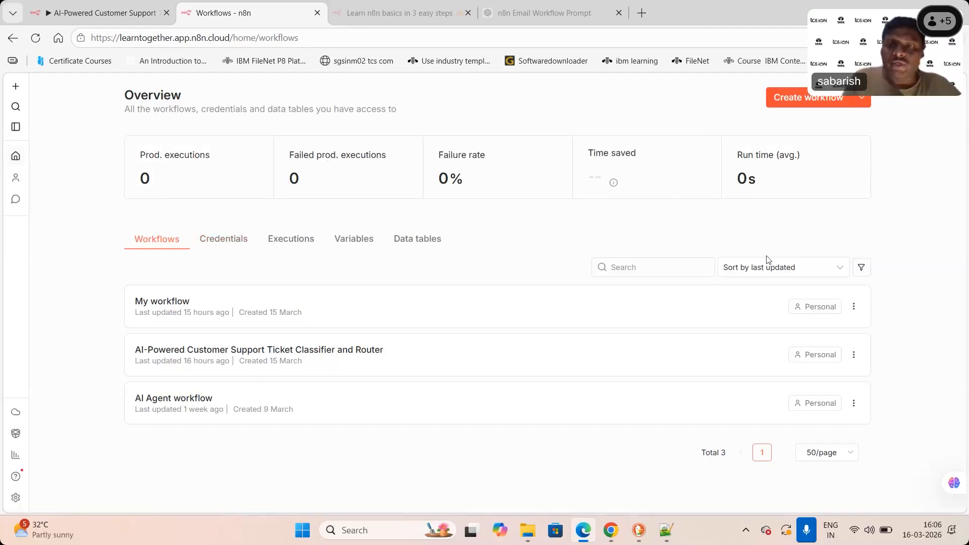
{"action": "left_click", "coordinate": [672, 272]}
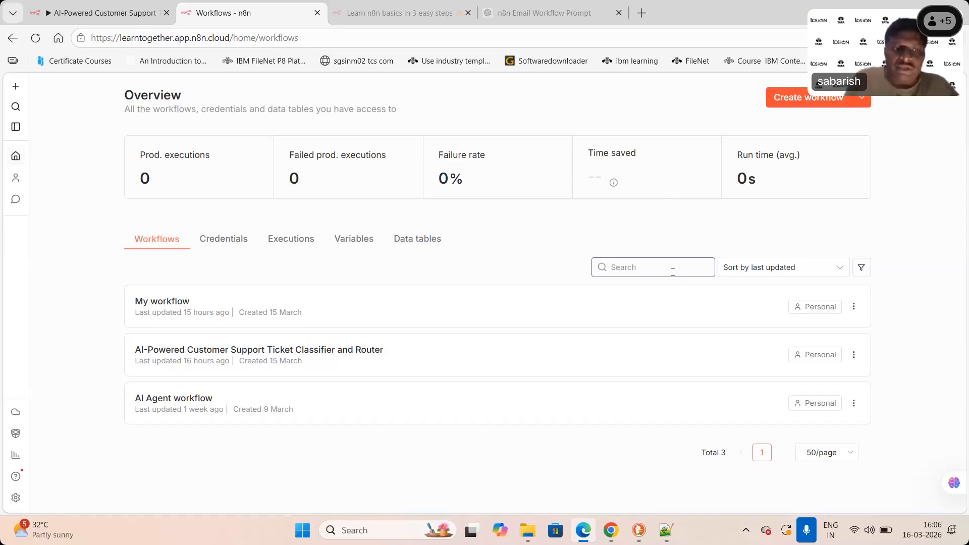
{"action": "type", "text": "AI"}
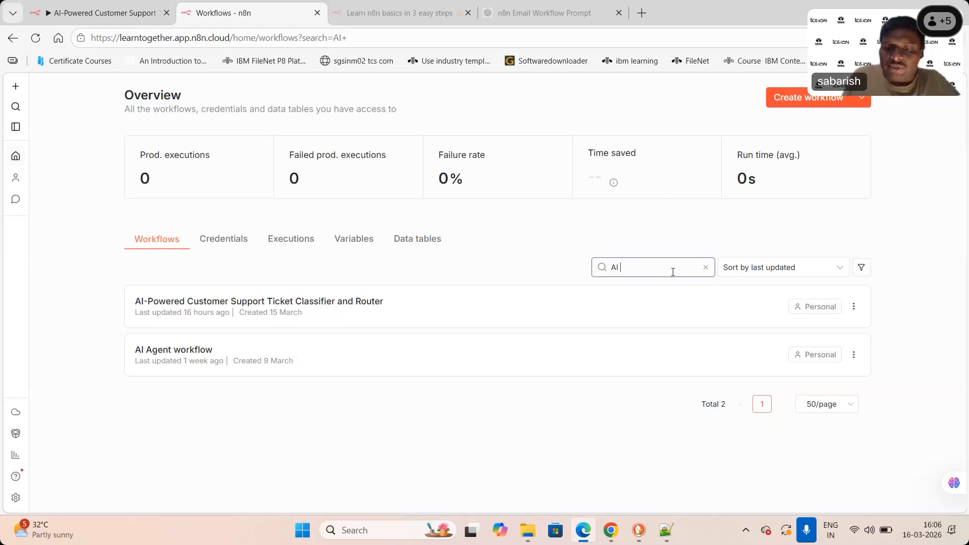
{"action": "key", "text": "BackSpace"}
{"action": "key", "text": "BackSpace"}
Open the global command search, look over its recent, workflow and project commands, and close it.
{"action": "left_click", "coordinate": [16, 106]}
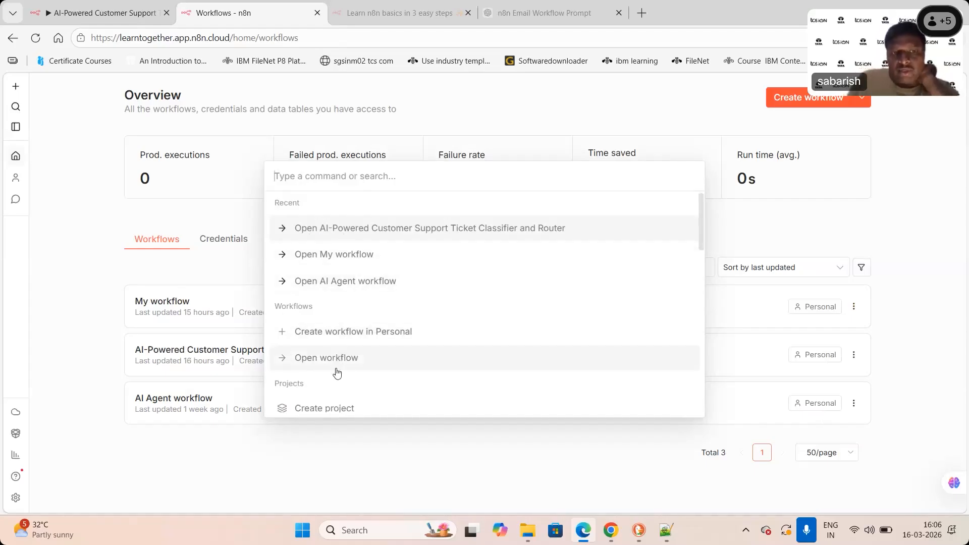
{"action": "mouse_move", "coordinate": [701, 241]}
{"action": "left_mouse_down"}
{"action": "mouse_move", "coordinate": [703, 411]}
{"action": "mouse_move", "coordinate": [710, 226]}
{"action": "left_mouse_up"}
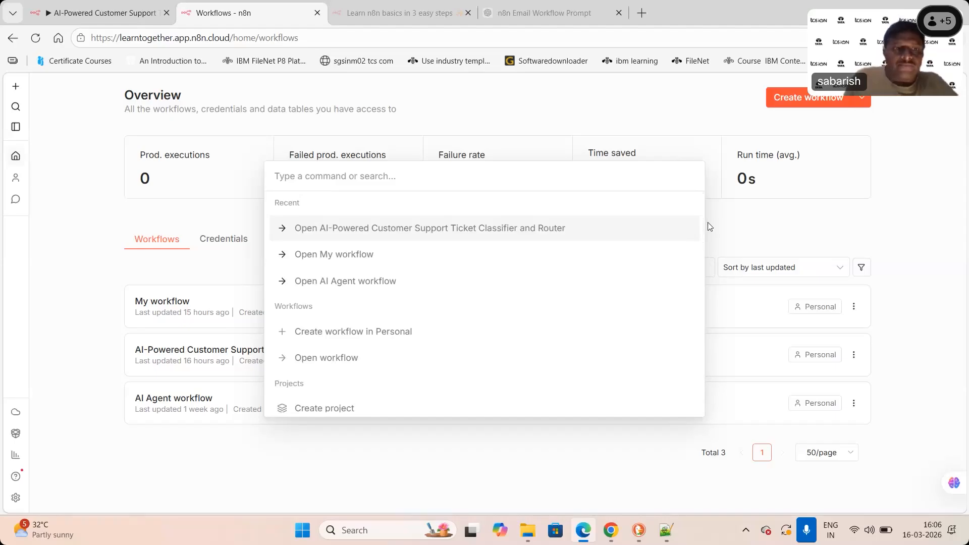
{"action": "left_click", "coordinate": [710, 226]}
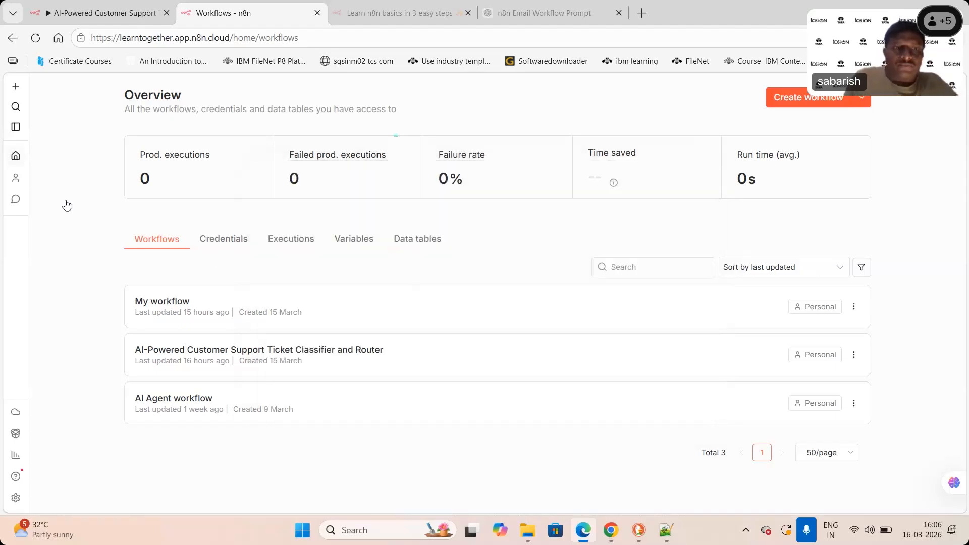
Expand the navigation sidebar and review the Help options and the Insights page.
{"action": "left_click", "coordinate": [16, 132]}
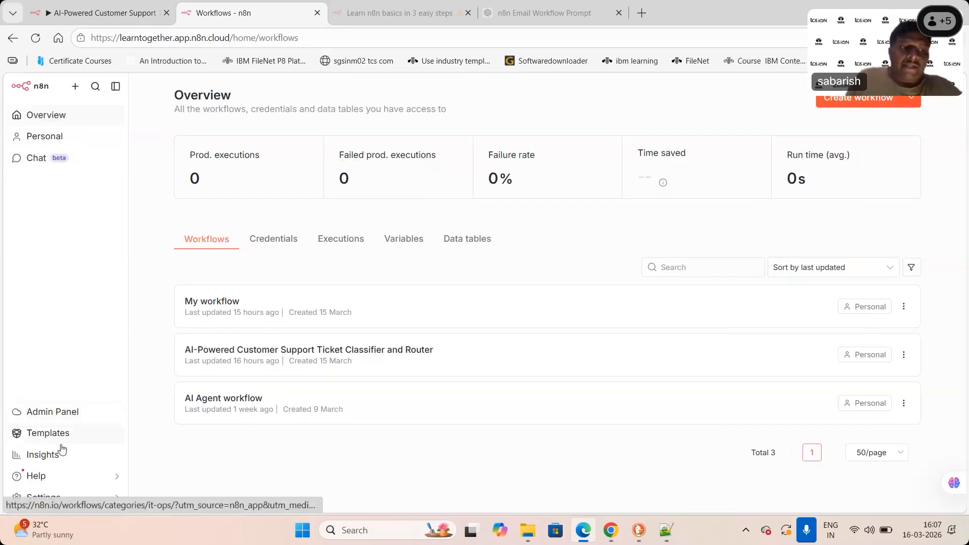
{"action": "left_click", "coordinate": [42, 484]}
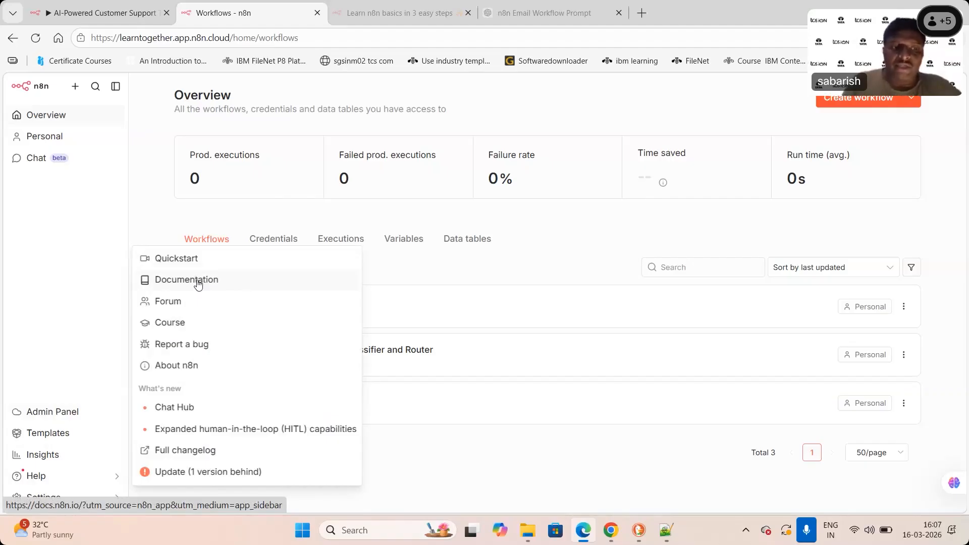
{"action": "left_click", "coordinate": [66, 461]}
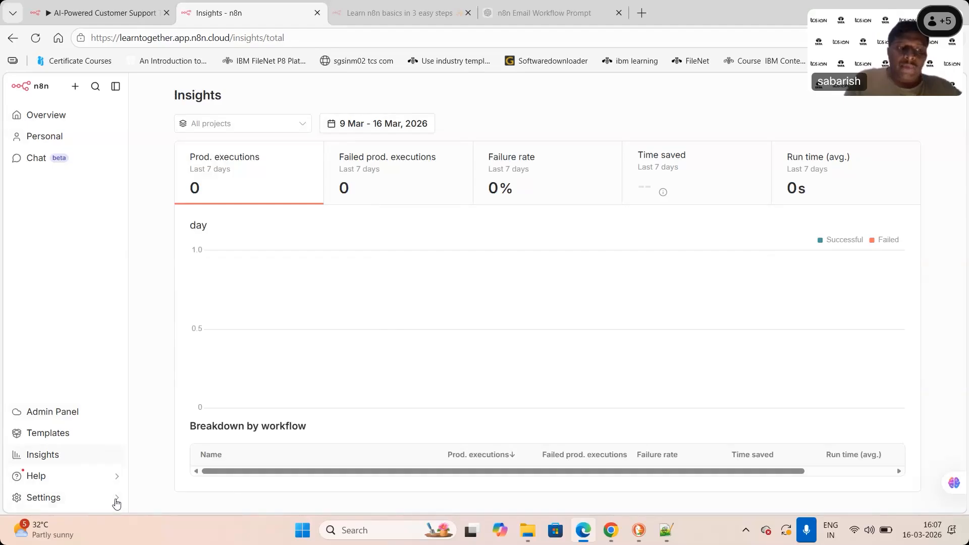
{"action": "mouse_move", "coordinate": [116, 503]}
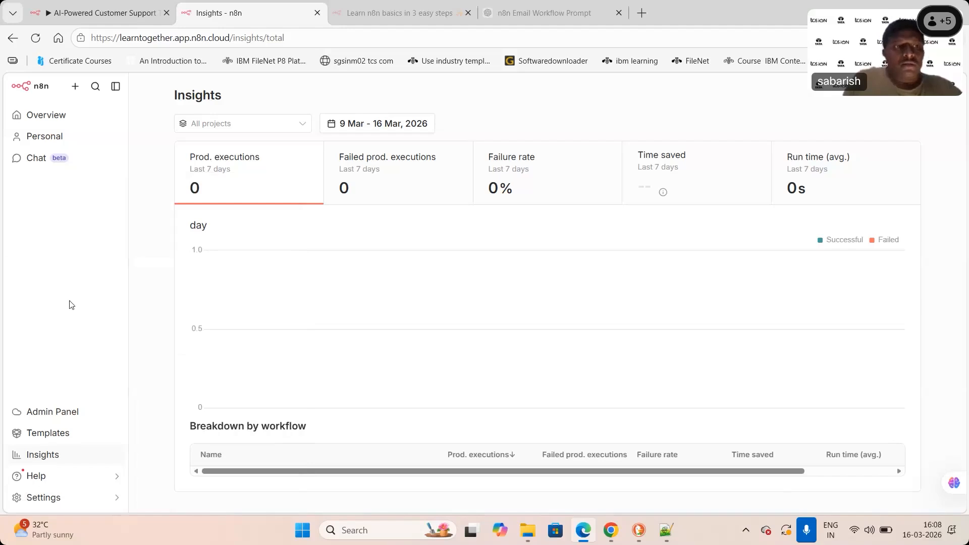
Open the Personal space and examine its workflows, credentials, execution history and data tables.
{"action": "left_click", "coordinate": [55, 144]}
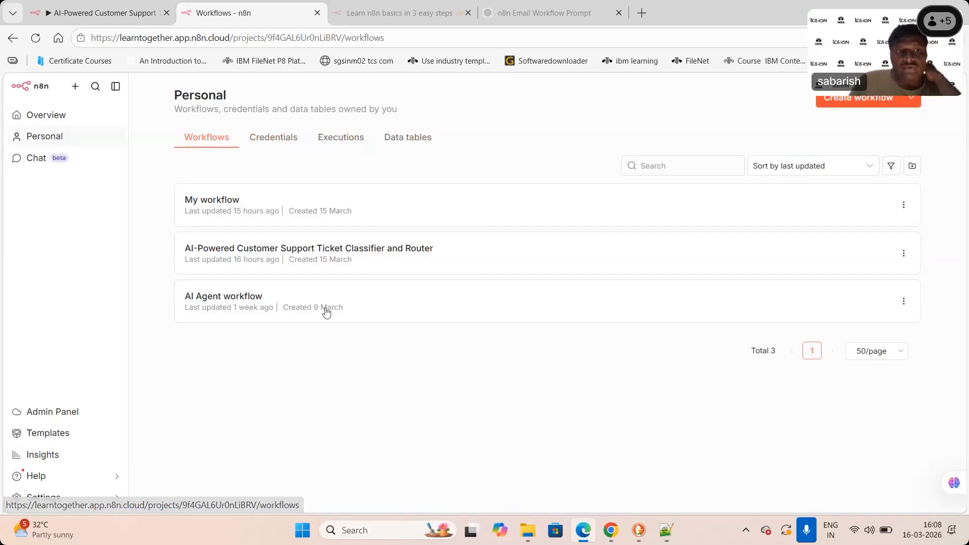
{"action": "left_click", "coordinate": [278, 141]}
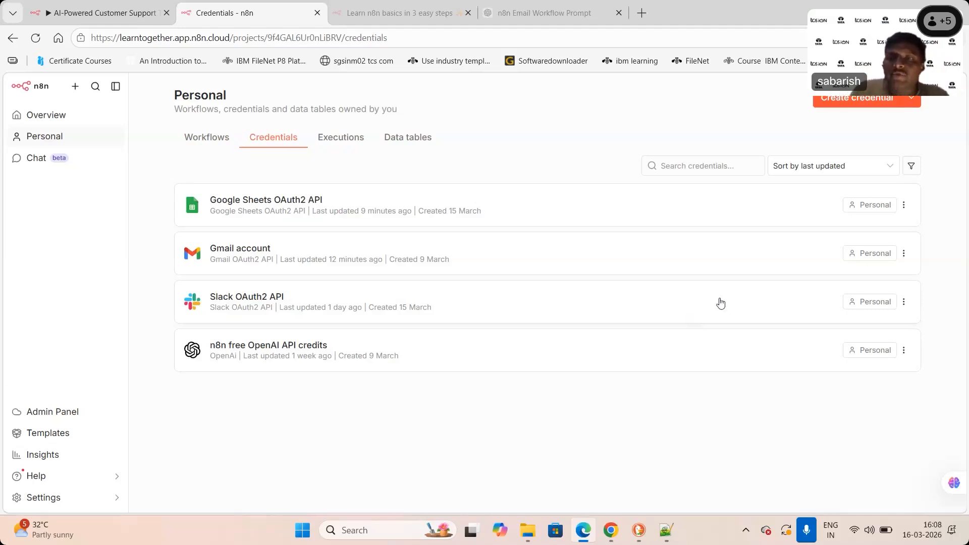
{"action": "left_click", "coordinate": [346, 146]}
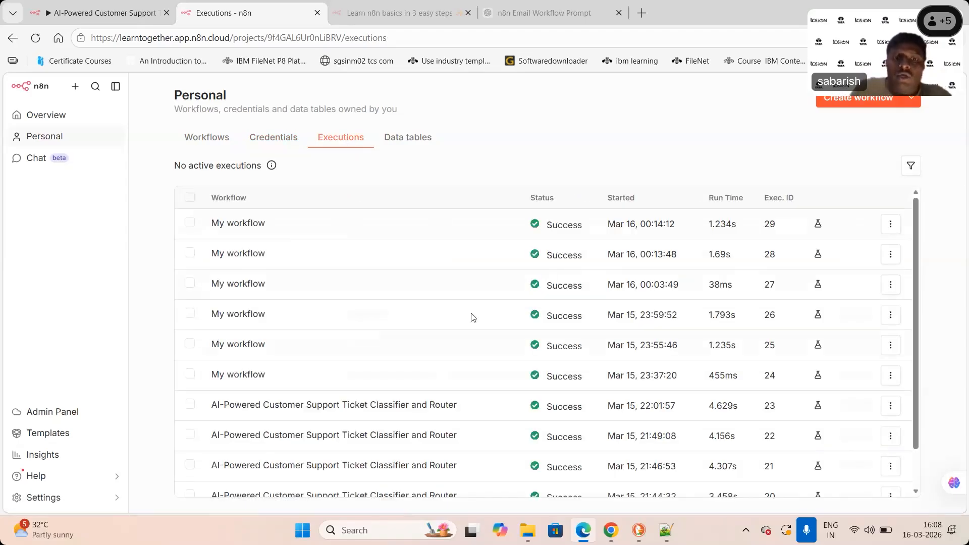
{"action": "scroll", "coordinate": [918, 283], "scroll_direction": "down", "scroll_amount": 2}
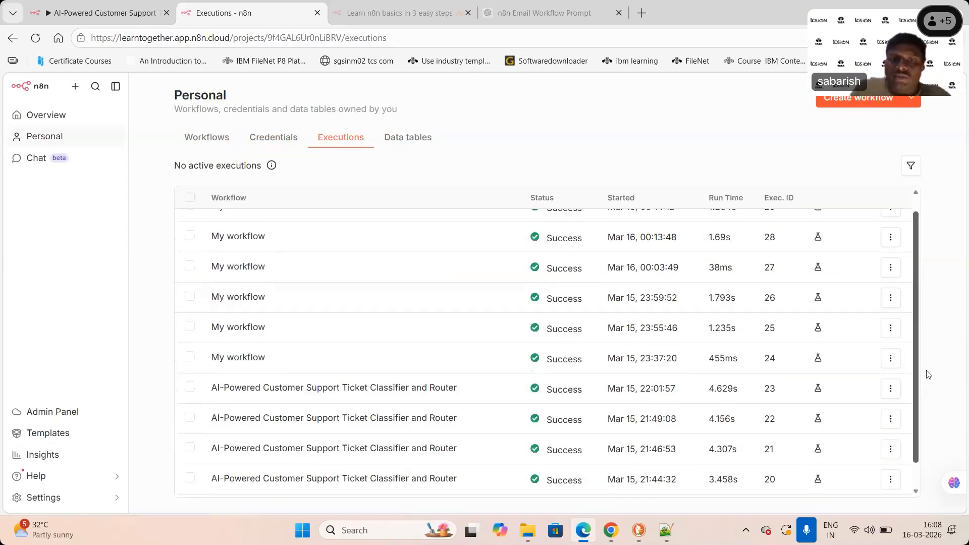
{"action": "scroll", "coordinate": [908, 487], "scroll_direction": "down", "scroll_amount": 5}
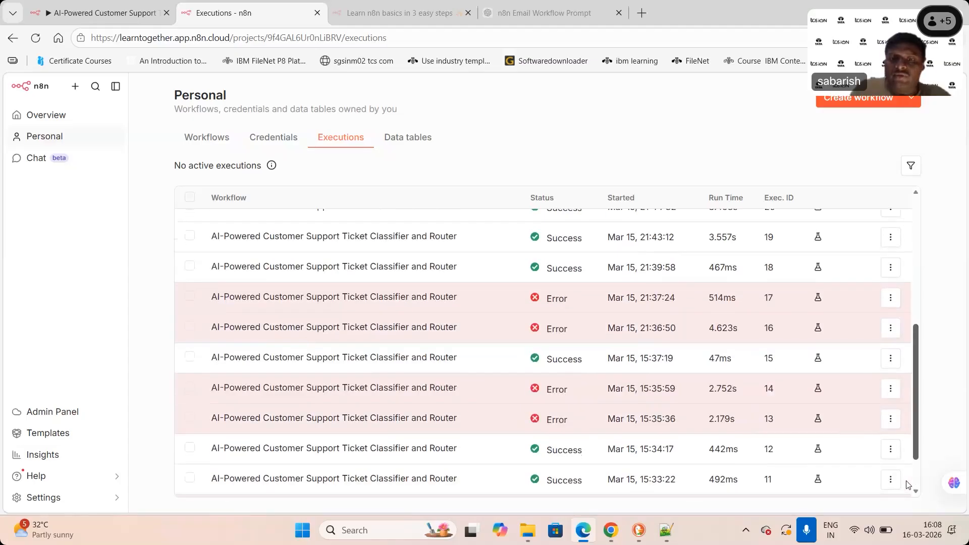
{"action": "scroll", "coordinate": [555, 353], "scroll_direction": "up", "scroll_amount": 6}
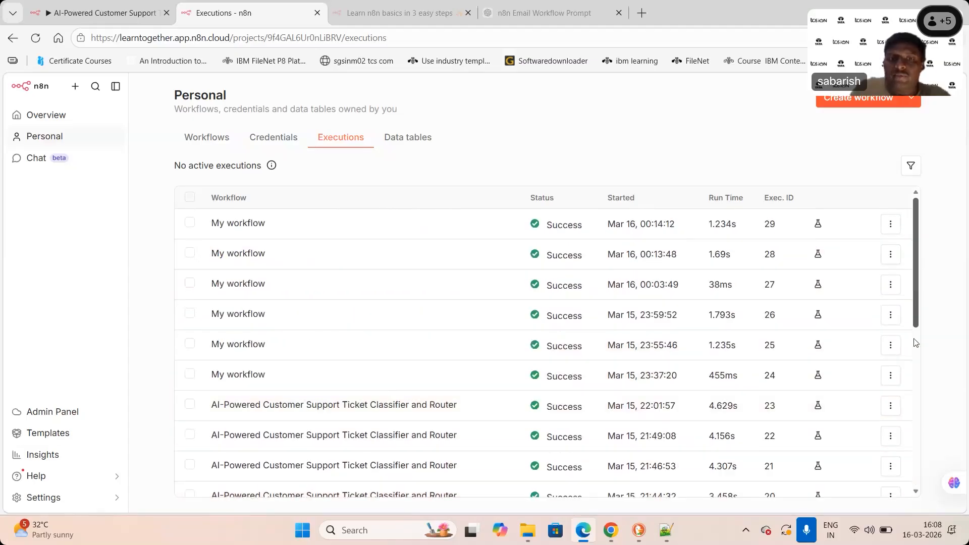
{"action": "left_click", "coordinate": [431, 144]}
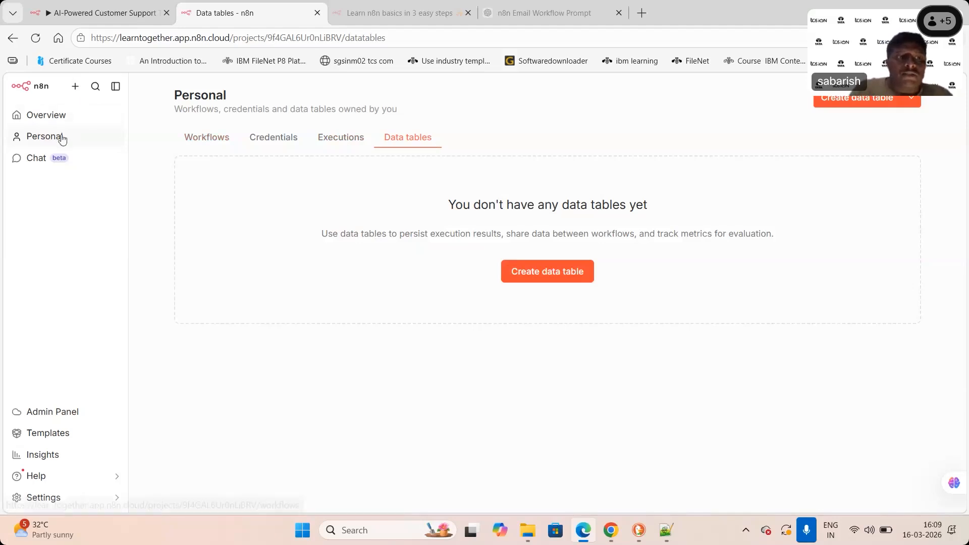
Return to the Personal workflows, look over the quick-create options, and create a new blank workflow.
{"action": "left_click", "coordinate": [213, 144]}
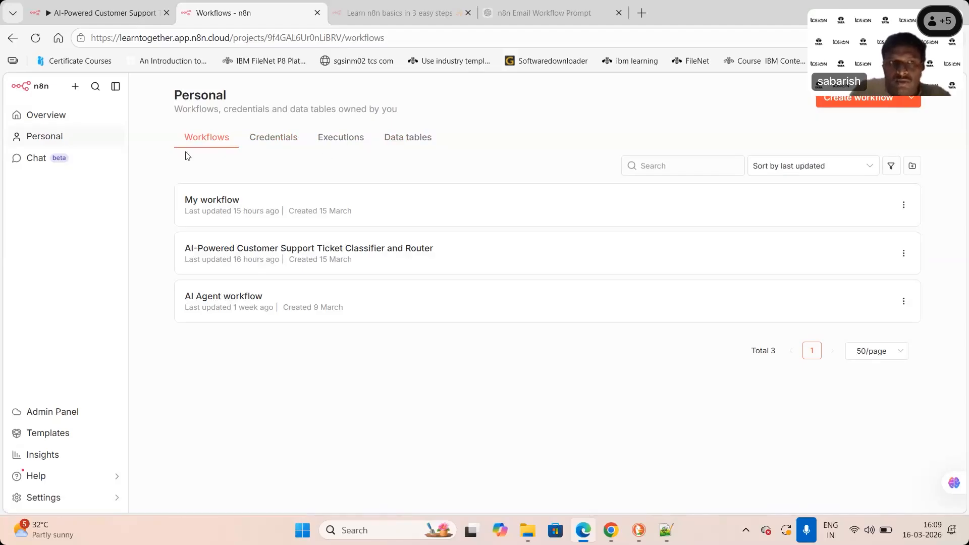
{"action": "left_click", "coordinate": [76, 88]}
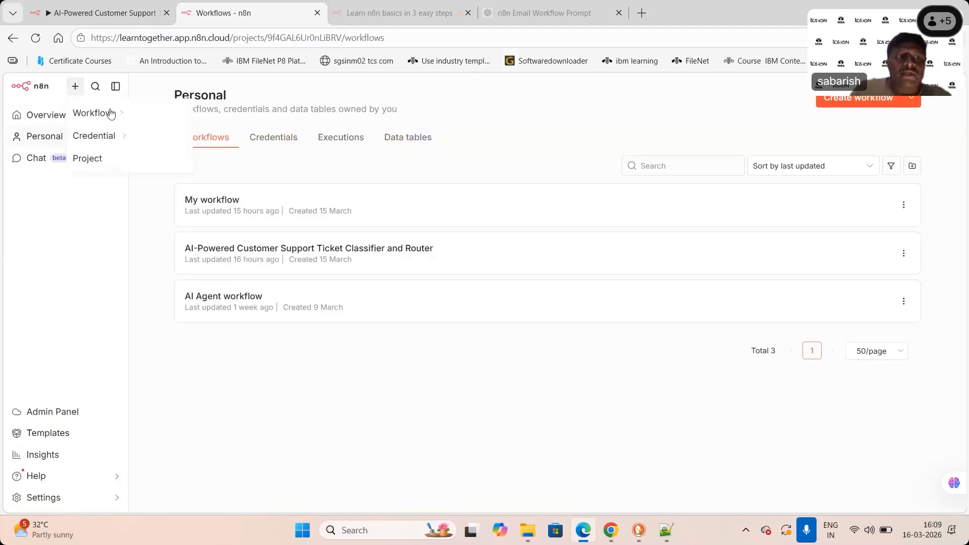
{"action": "mouse_move", "coordinate": [111, 115]}
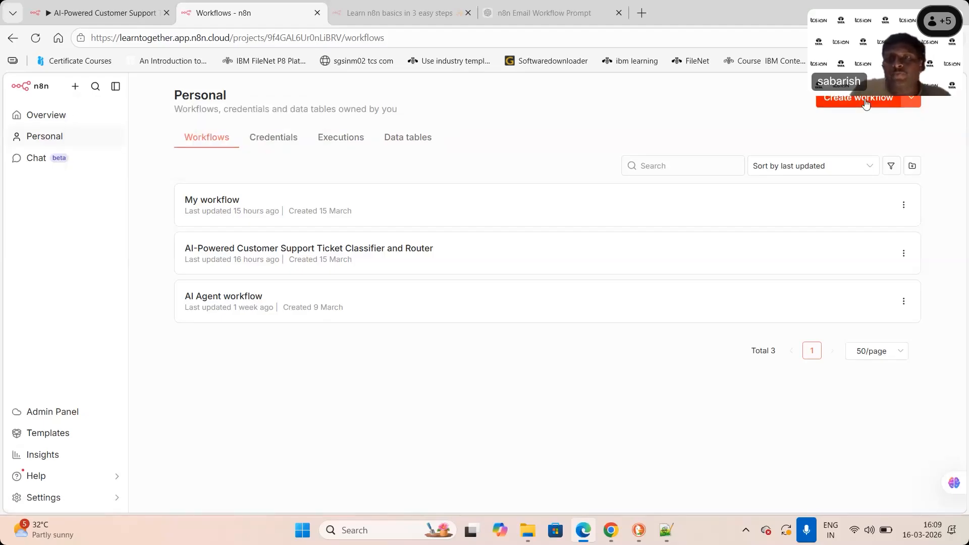
{"action": "left_click", "coordinate": [865, 104]}
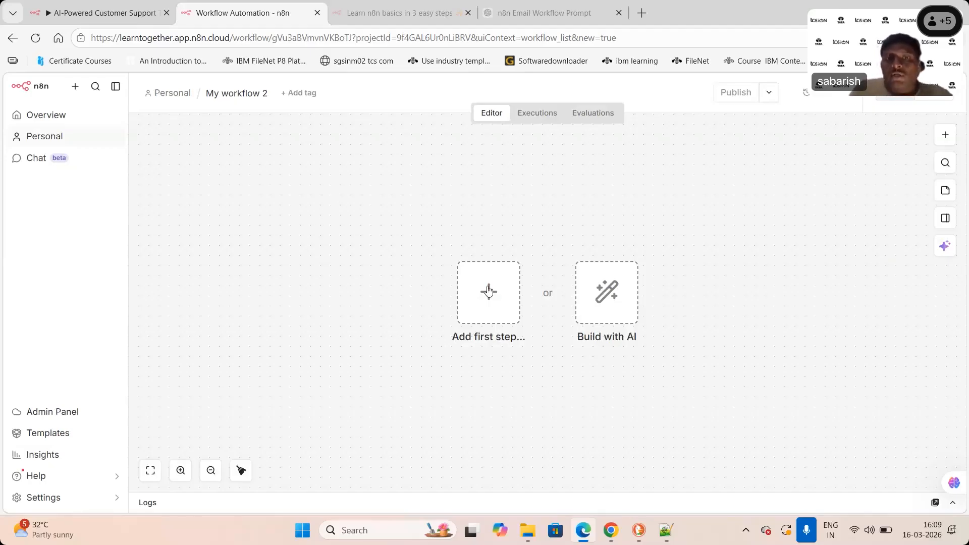
Review the new workflow's Executions and Evaluations views and return to its Editor canvas.
{"action": "left_click", "coordinate": [538, 125]}
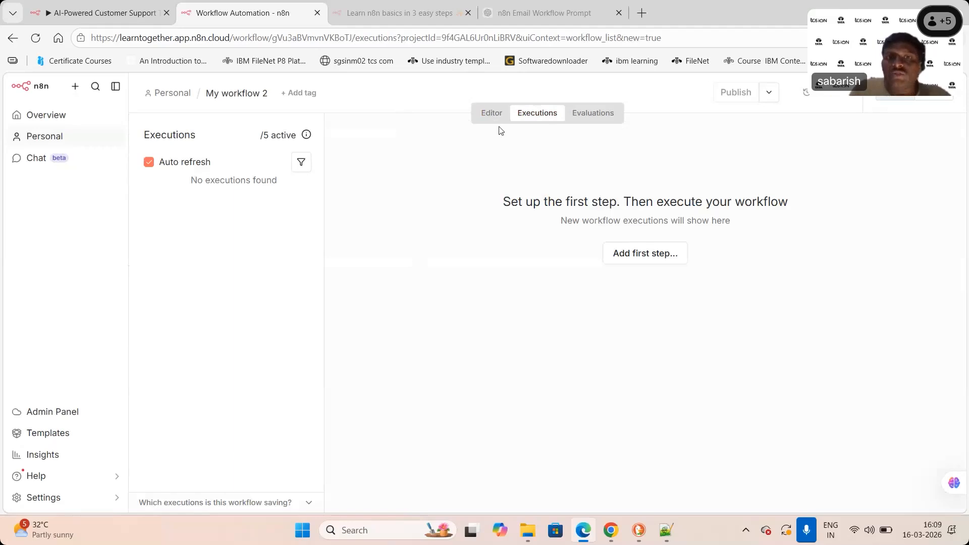
{"action": "left_click", "coordinate": [492, 120]}
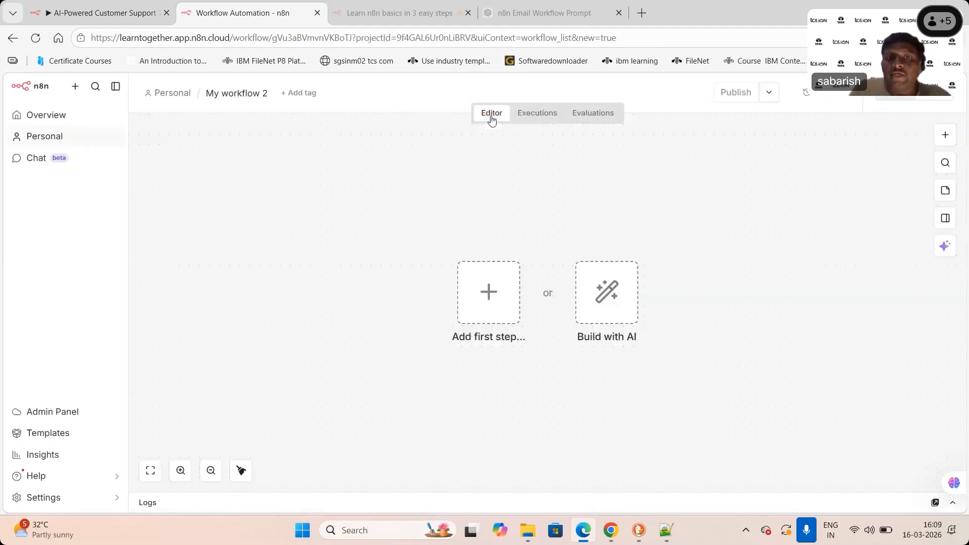
{"action": "left_click", "coordinate": [547, 117]}
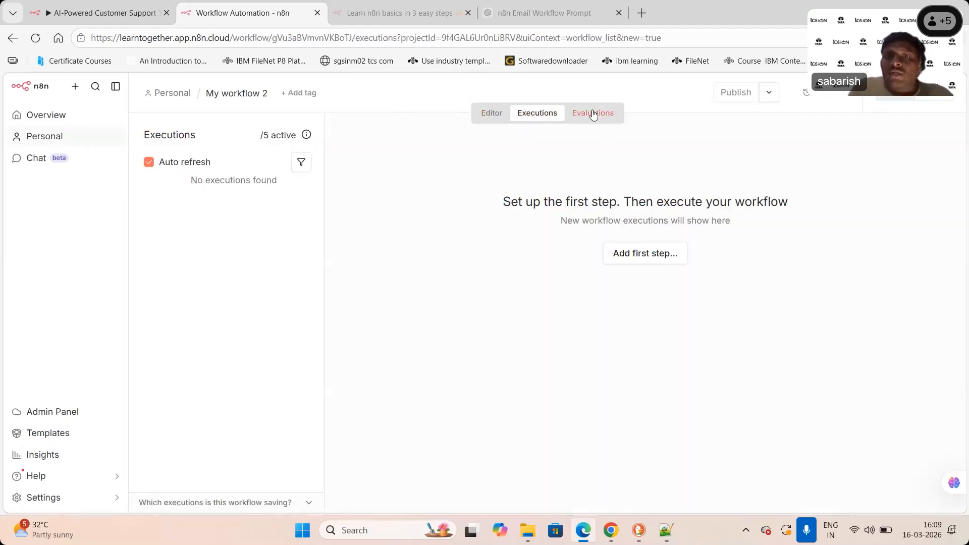
{"action": "left_click", "coordinate": [593, 114]}
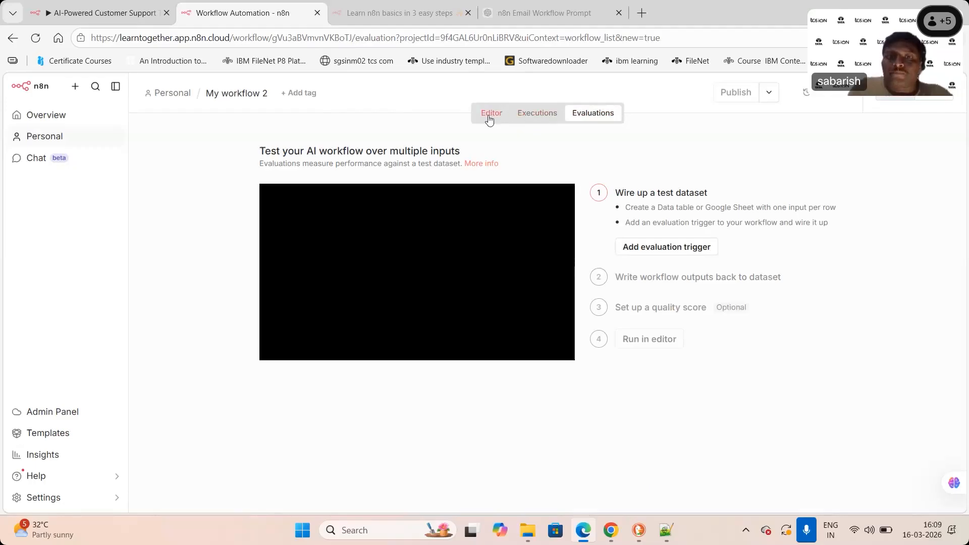
{"action": "left_click", "coordinate": [519, 116]}
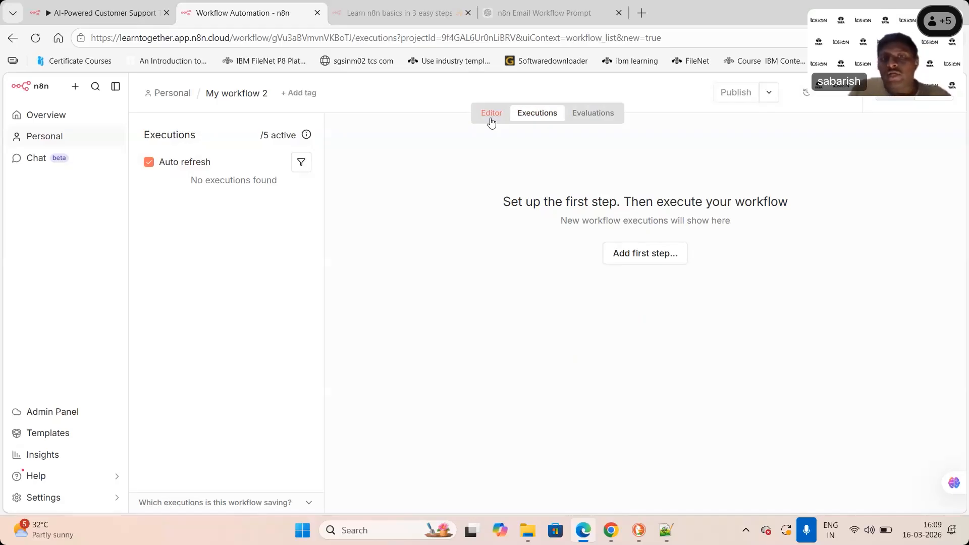
{"action": "left_click", "coordinate": [491, 122]}
{"action": "left_click", "coordinate": [540, 121]}
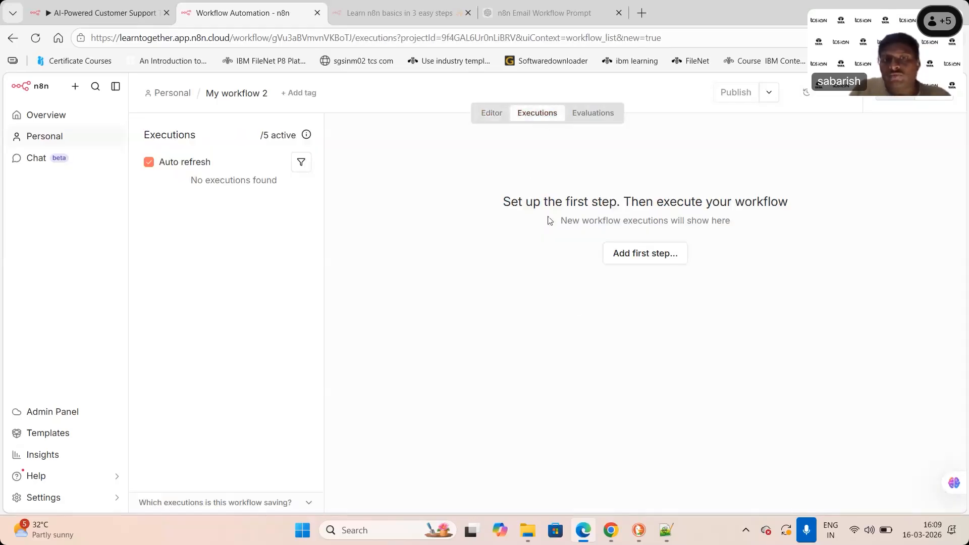
{"action": "left_click", "coordinate": [486, 115]}
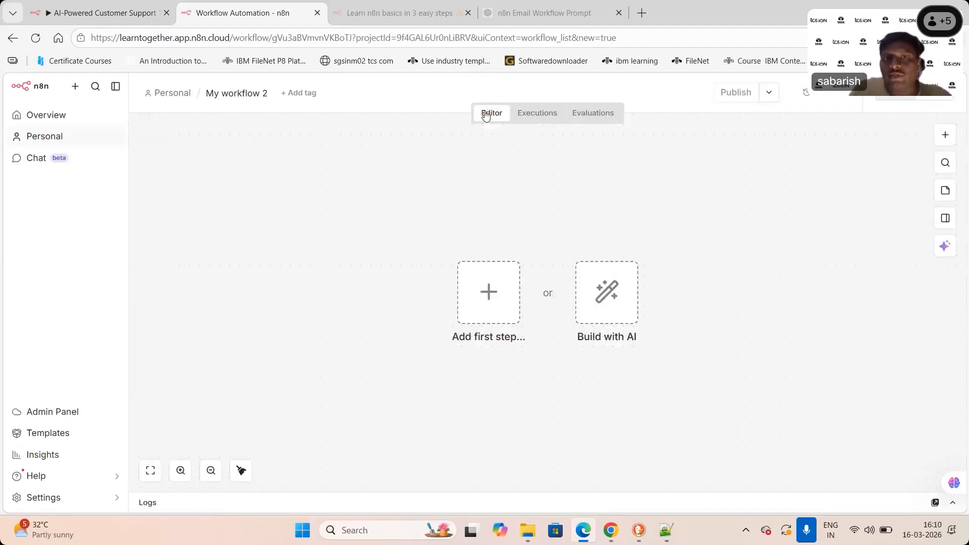
{"action": "left_click", "coordinate": [602, 119]}
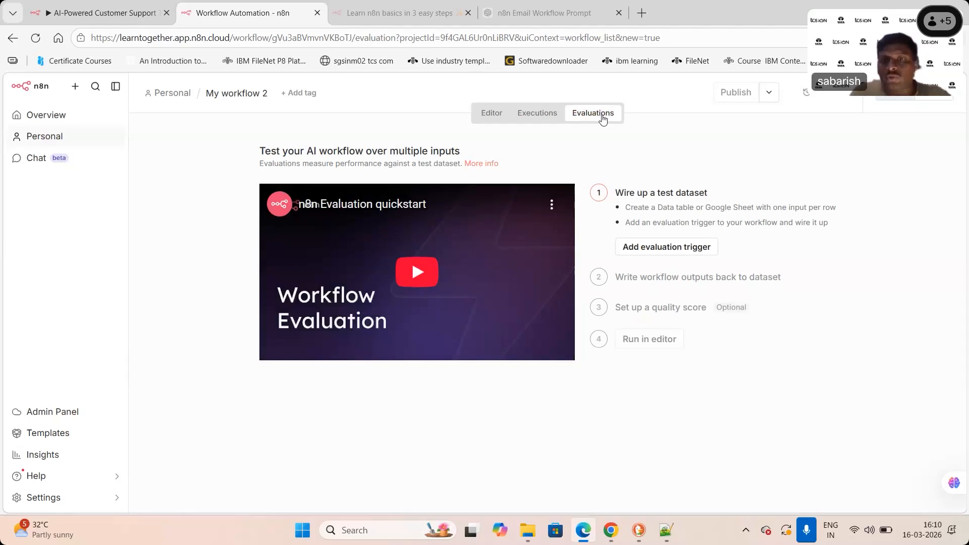
{"action": "left_click", "coordinate": [491, 119]}
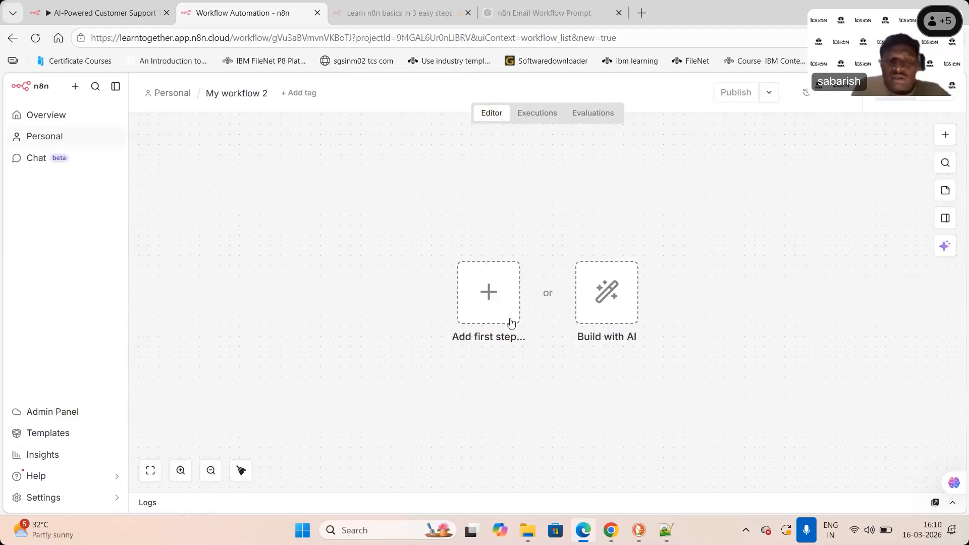
Switch to the Notepad++ notes and, leaving blank lines below "variables", add the line "Gmail --> input to any ai agent --> send infomration support slack".
{"action": "left_click", "coordinate": [667, 531]}
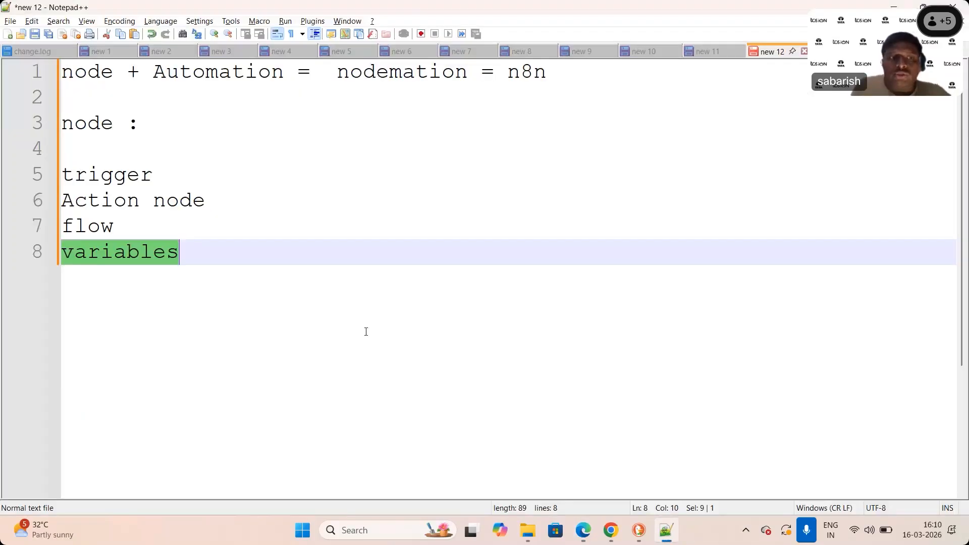
{"action": "left_click", "coordinate": [343, 305]}
{"action": "key", "text": "Return"}
{"action": "key", "text": "Return"}
{"action": "key", "text": "Return"}
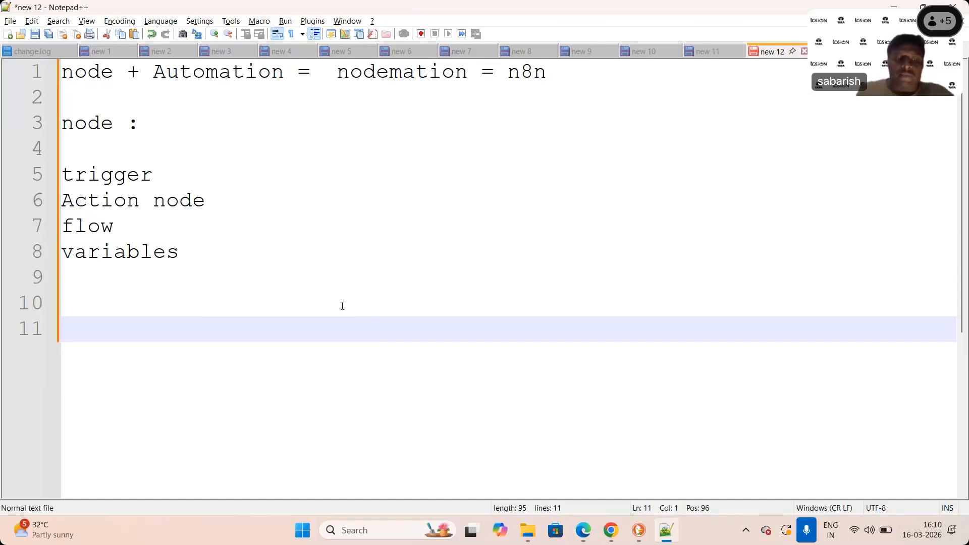
{"action": "type", "text": "Gmail "}
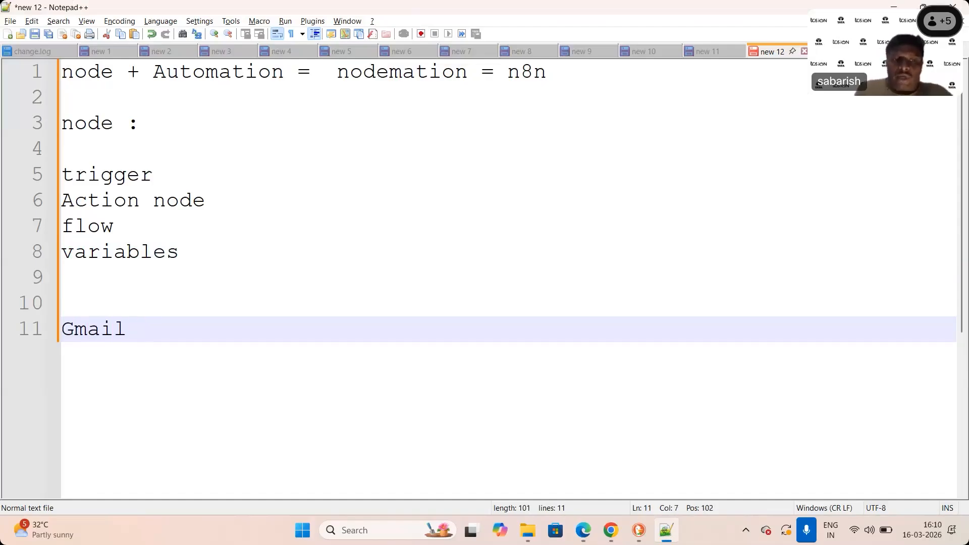
{"action": "type", "text": "-->"}
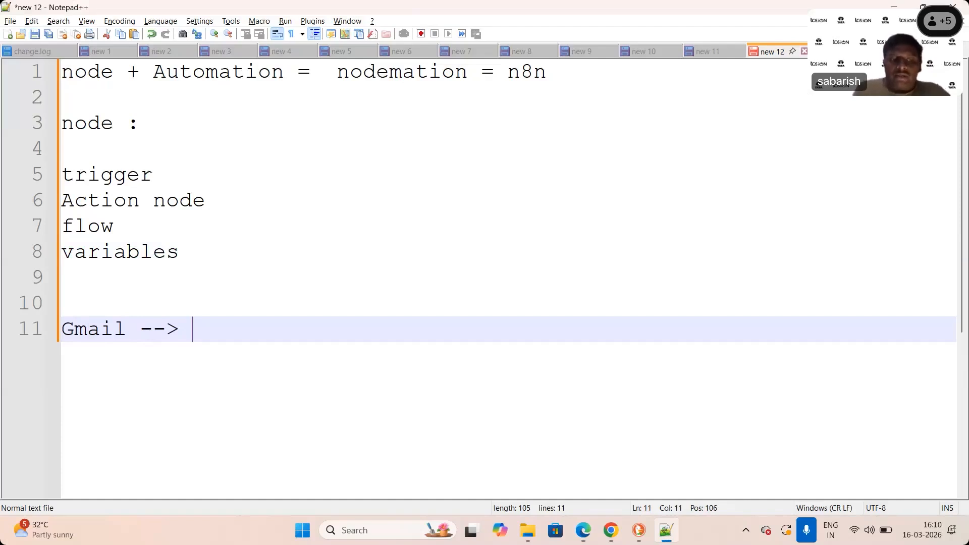
{"action": "type", "text": "input "}
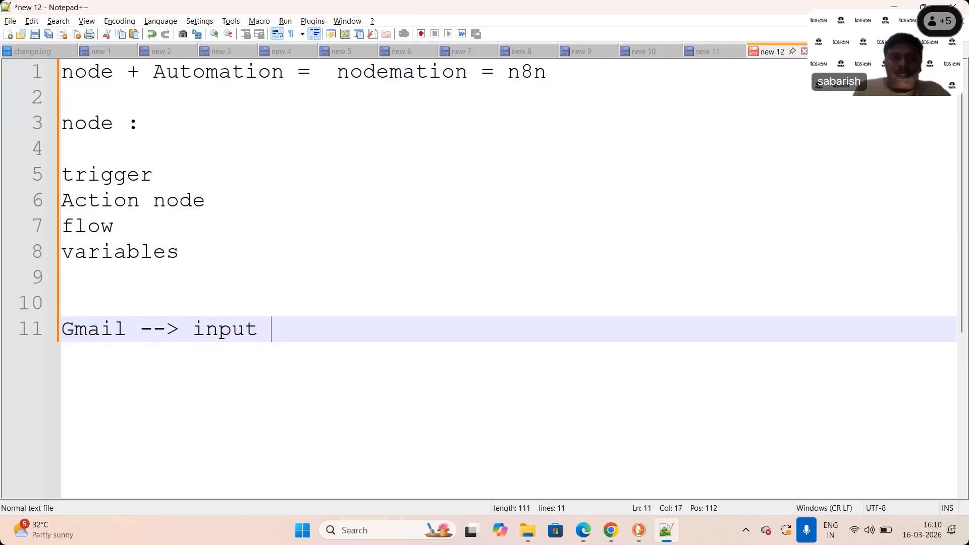
{"action": "type", "text": "to any ai agent -->"}
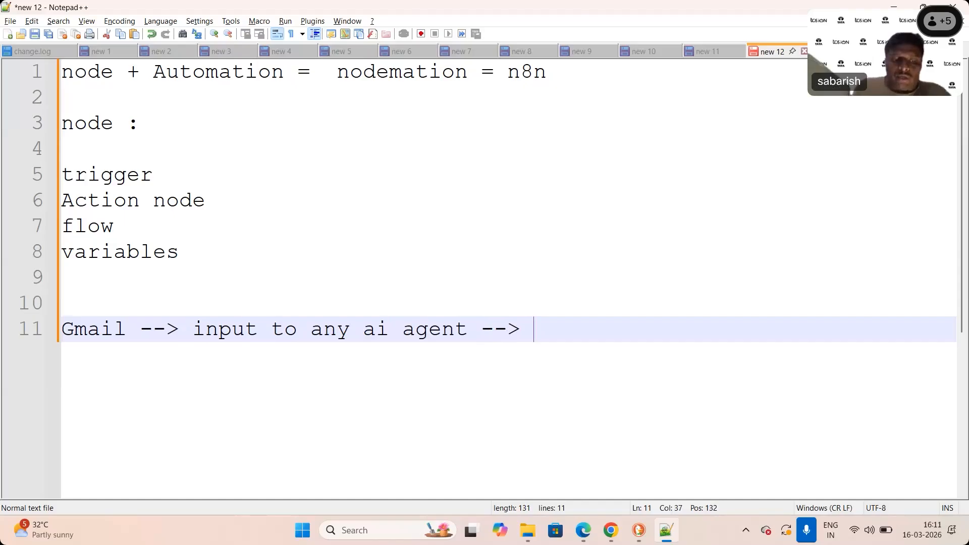
{"action": "type", "text": "send "}
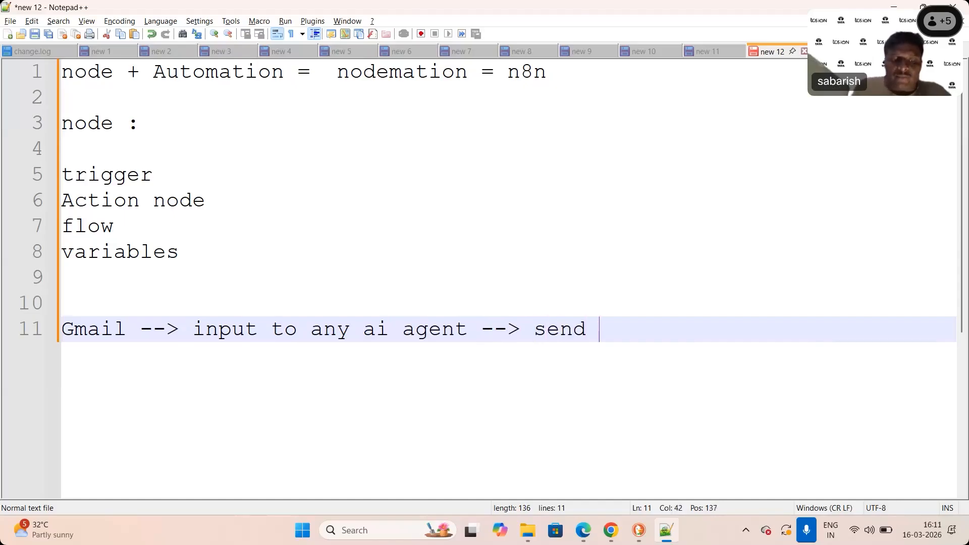
{"action": "type", "text": "infomration "}
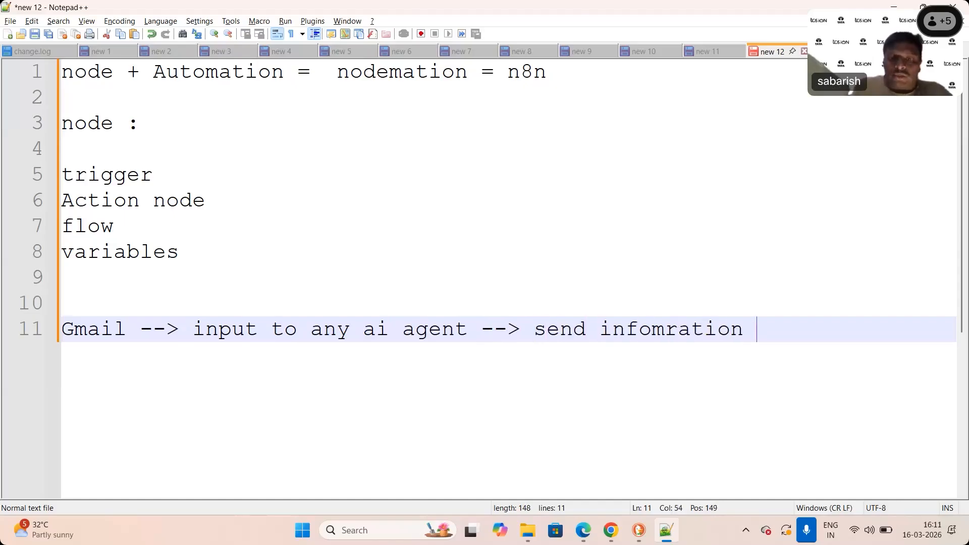
{"action": "type", "text": "support slack"}
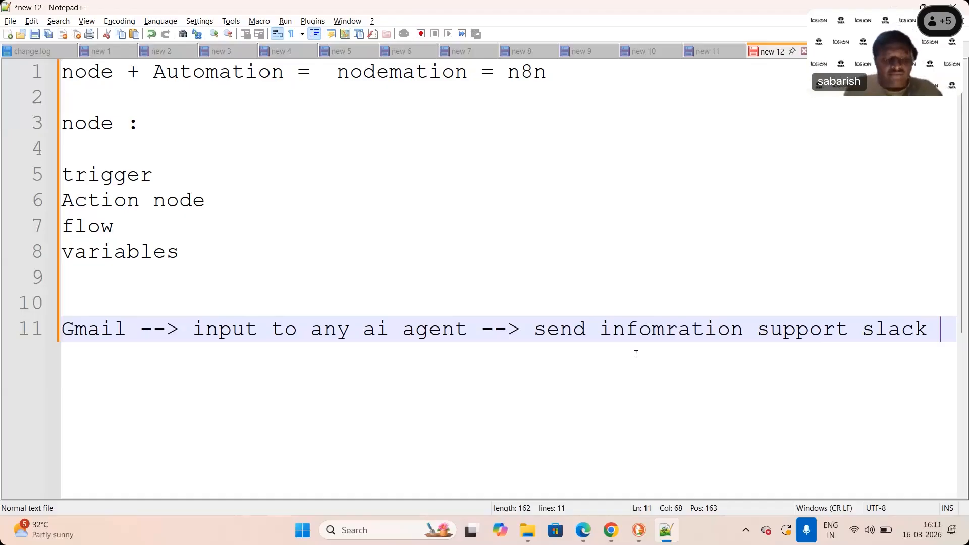
Switch back to n8n in the browser, open the trigger choices for the workflow's first step, and briefly recheck the Notepad++ notes.
{"action": "key", "text": "alt+Tab"}
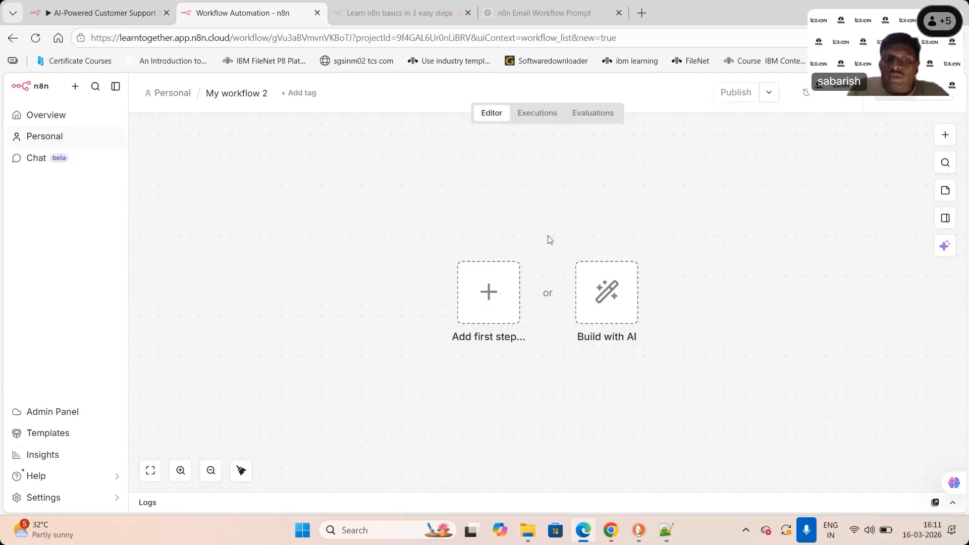
{"action": "left_click", "coordinate": [488, 292]}
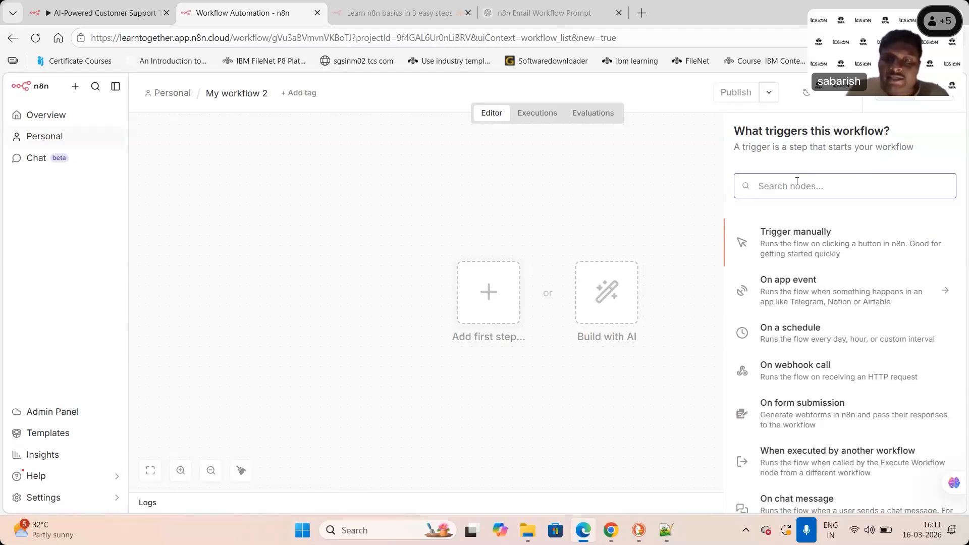
{"action": "key", "text": "alt+Tab"}
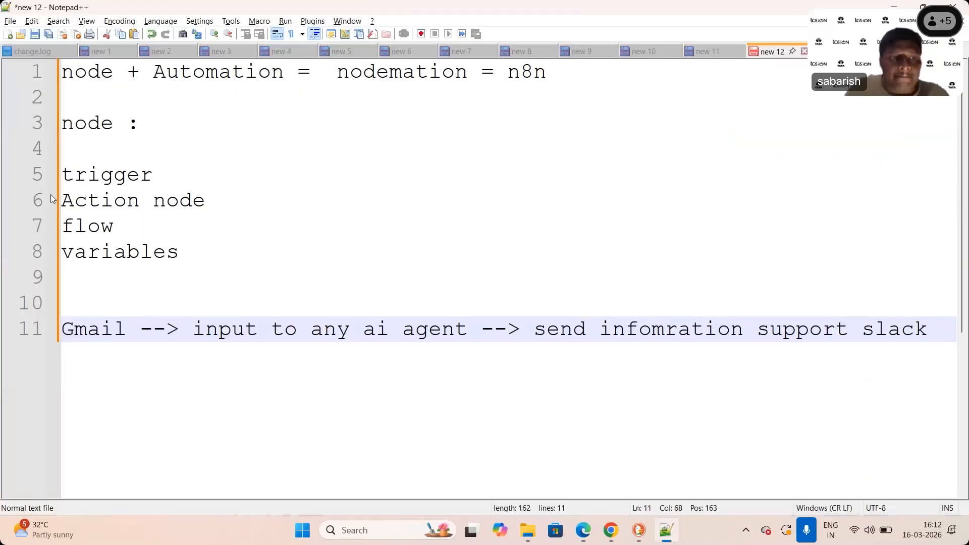
{"action": "left_click", "coordinate": [899, 7]}
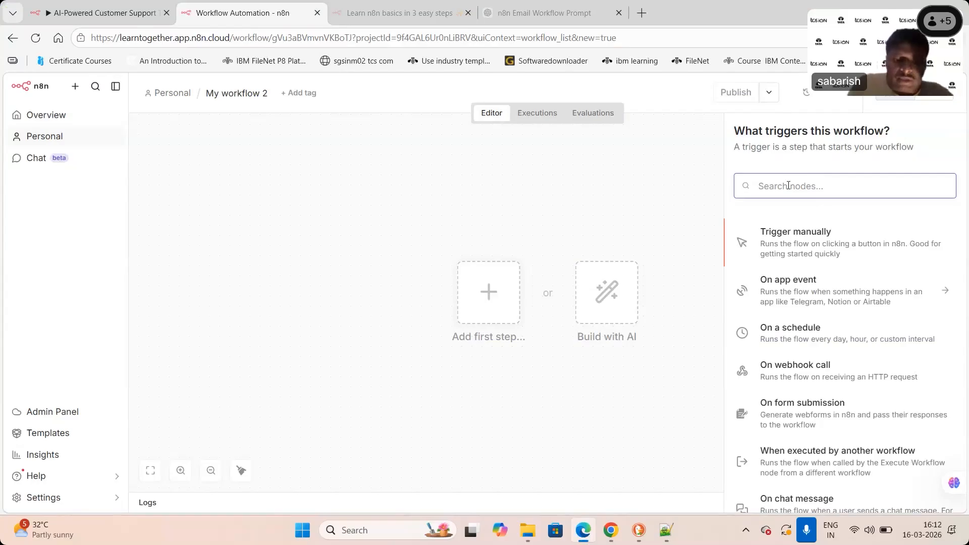
Find Gmail among the trigger nodes, look through its available actions, and add its "On message received" trigger.
{"action": "type", "text": "gmail"}
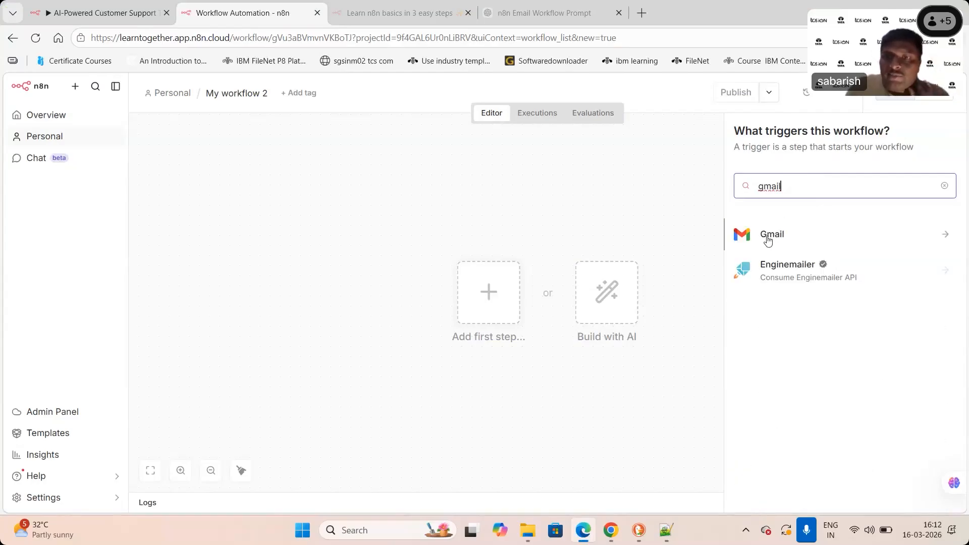
{"action": "left_click", "coordinate": [767, 239]}
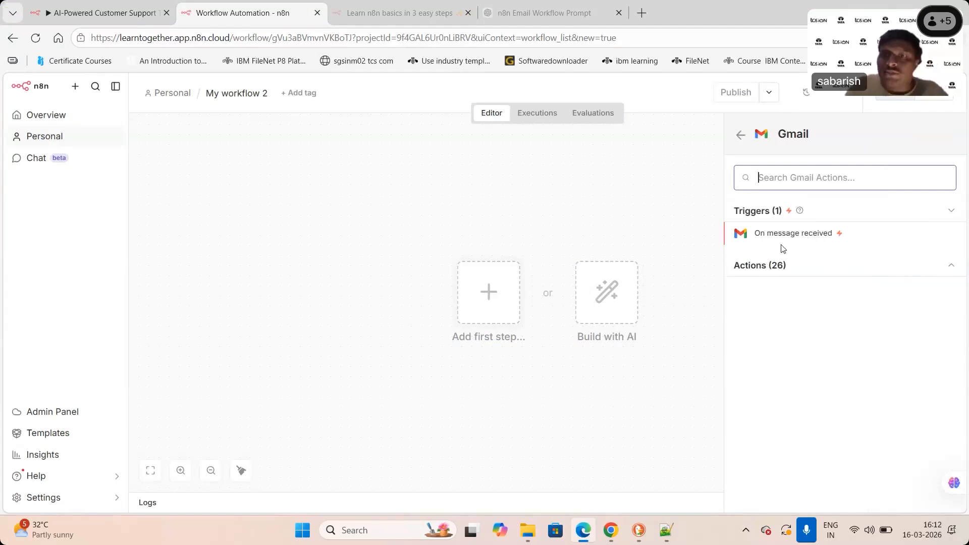
{"action": "left_click", "coordinate": [768, 270]}
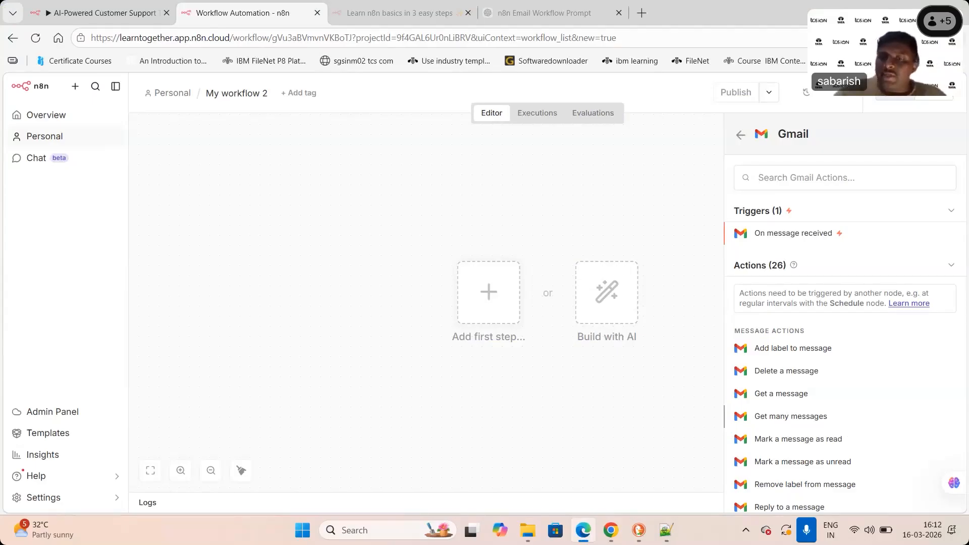
{"action": "scroll", "coordinate": [843, 354], "scroll_direction": "down", "scroll_amount": 10}
{"action": "scroll", "coordinate": [843, 354], "scroll_direction": "down", "scroll_amount": 3}
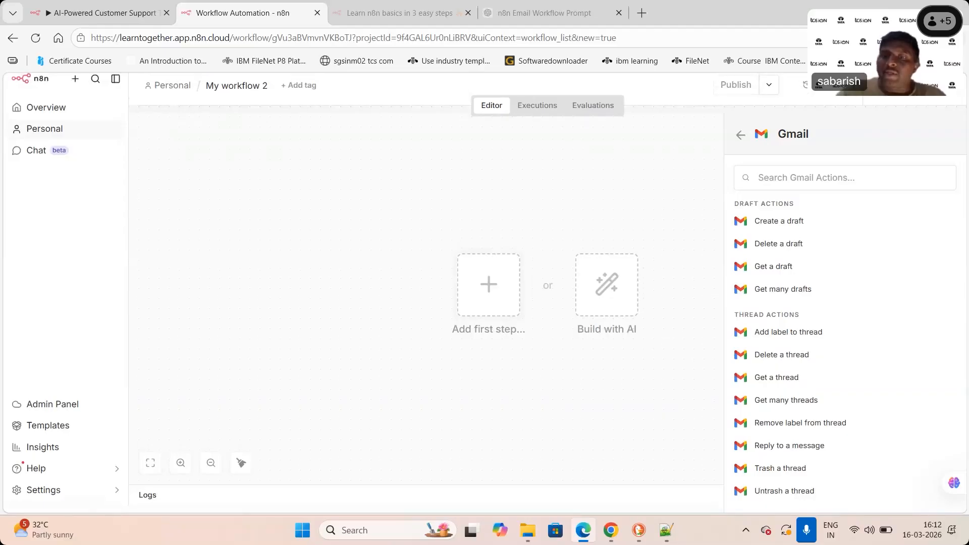
{"action": "scroll", "coordinate": [842, 353], "scroll_direction": "up", "scroll_amount": 7}
{"action": "scroll", "coordinate": [842, 353], "scroll_direction": "up", "scroll_amount": 3}
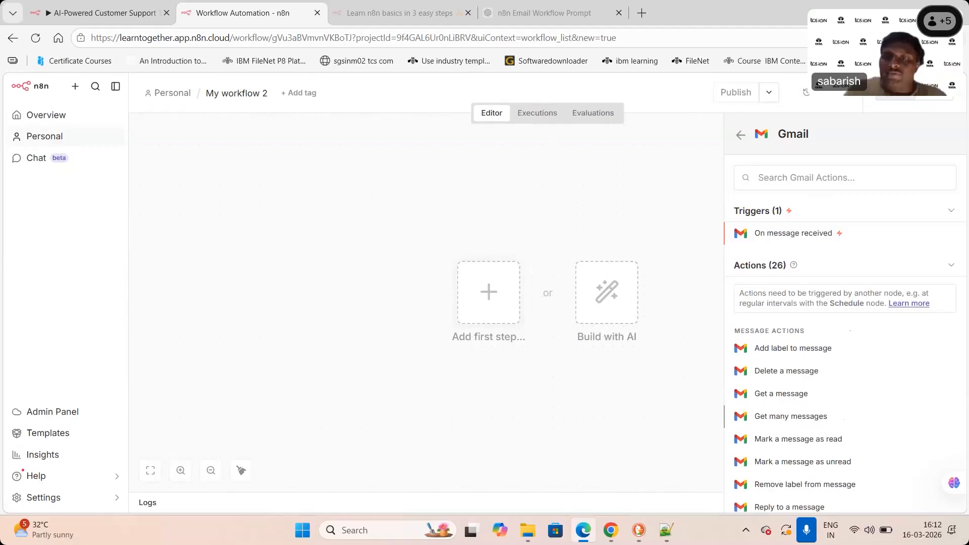
{"action": "key", "text": "Return"}
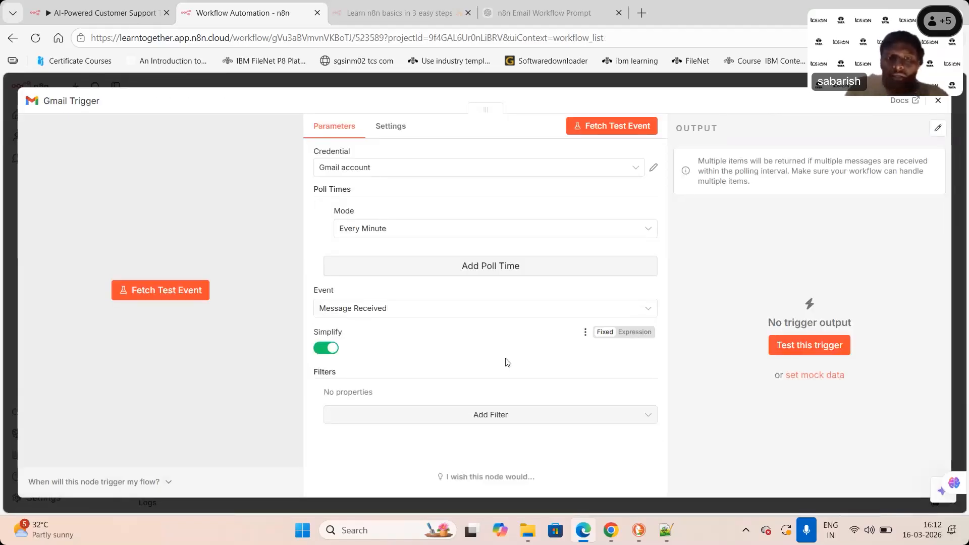
Turn off Simplify for the Gmail Trigger and add a "Label Names or IDs" filter.
{"action": "left_click", "coordinate": [326, 348]}
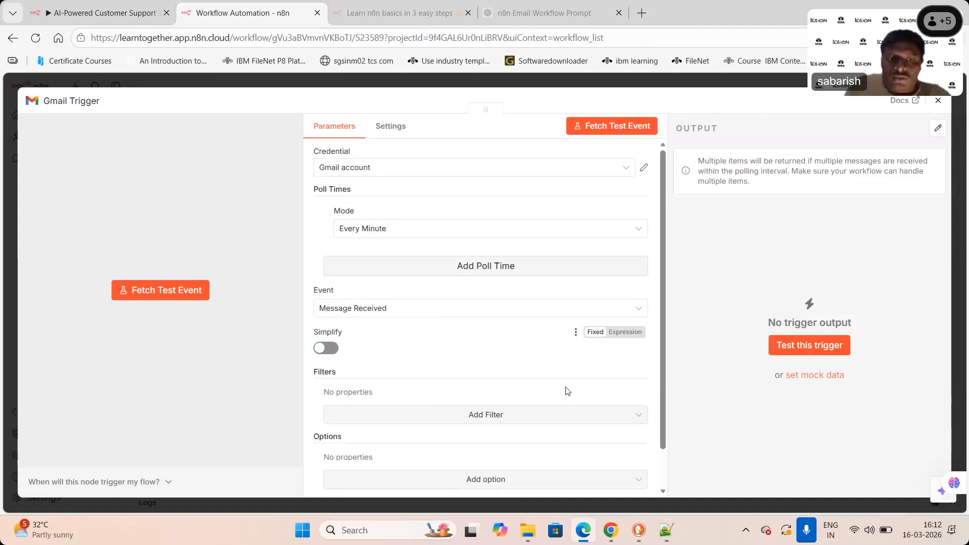
{"action": "scroll", "coordinate": [664, 359], "scroll_direction": "down", "scroll_amount": 2}
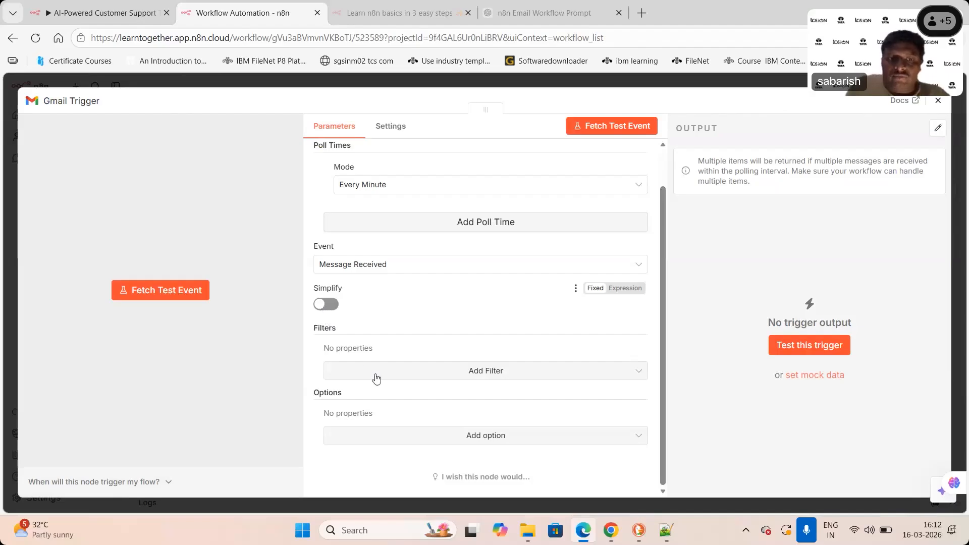
{"action": "left_click", "coordinate": [469, 382]}
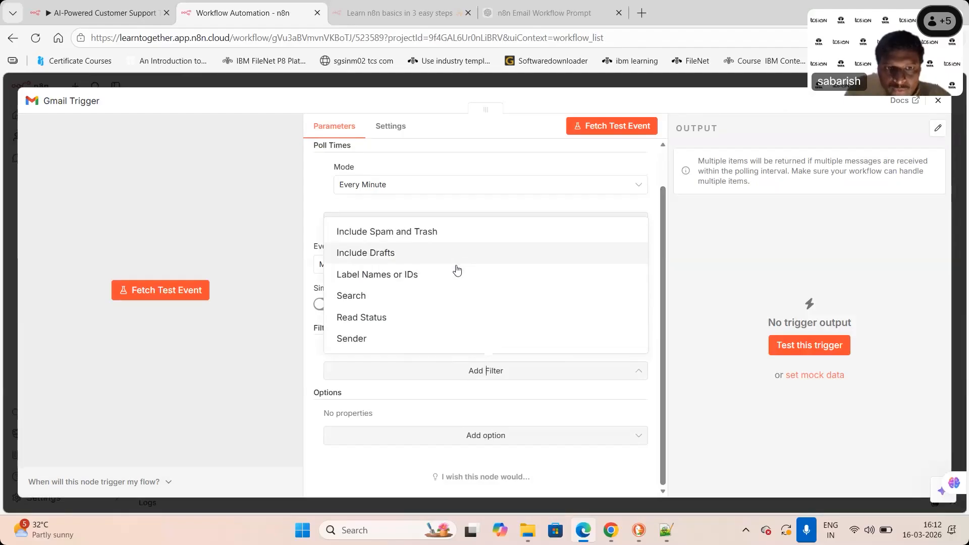
{"action": "left_click", "coordinate": [409, 275]}
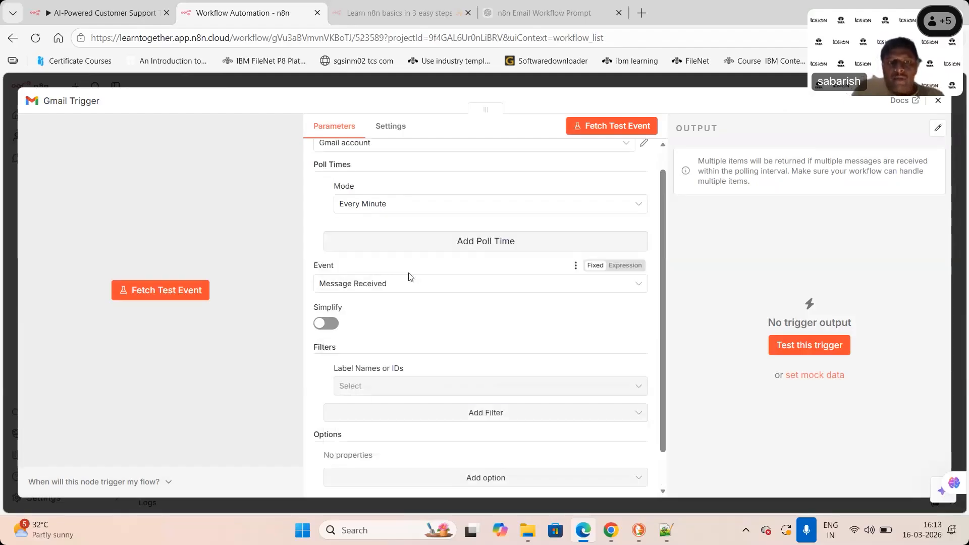
Set the trigger's label filter to INBOX and UNREAD.
{"action": "left_click", "coordinate": [401, 390]}
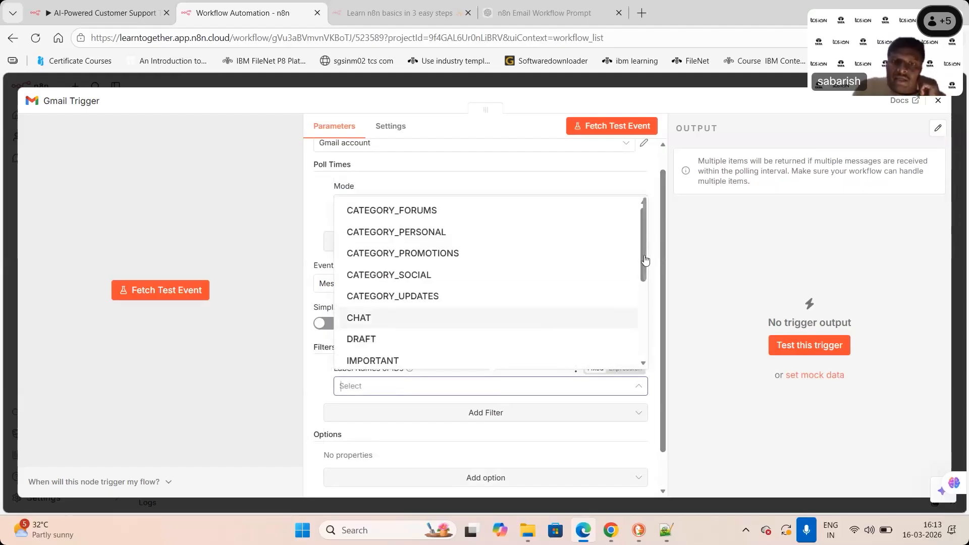
{"action": "left_click_drag", "start_coordinate": [643, 261], "coordinate": [407, 305]}
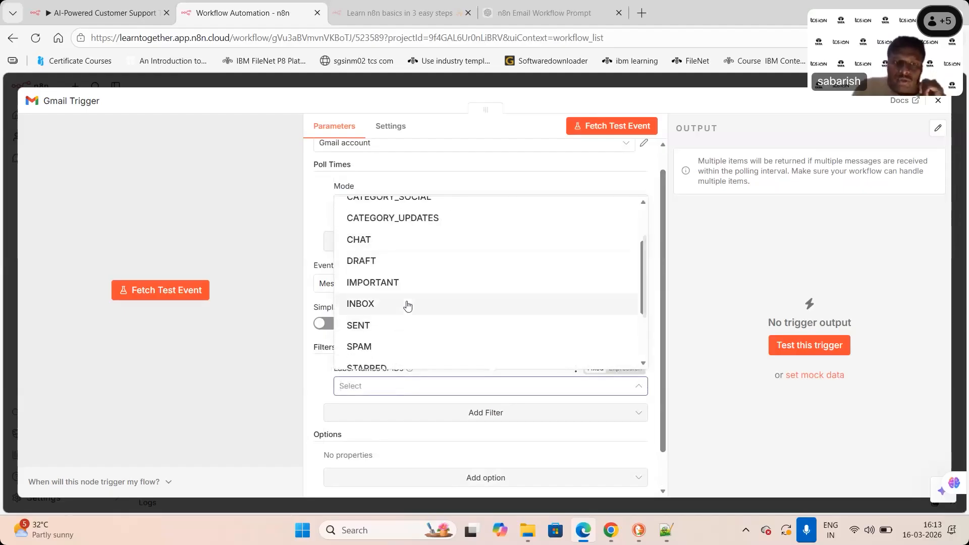
{"action": "left_click", "coordinate": [407, 304]}
{"action": "left_click_drag", "start_coordinate": [641, 286], "coordinate": [642, 322]}
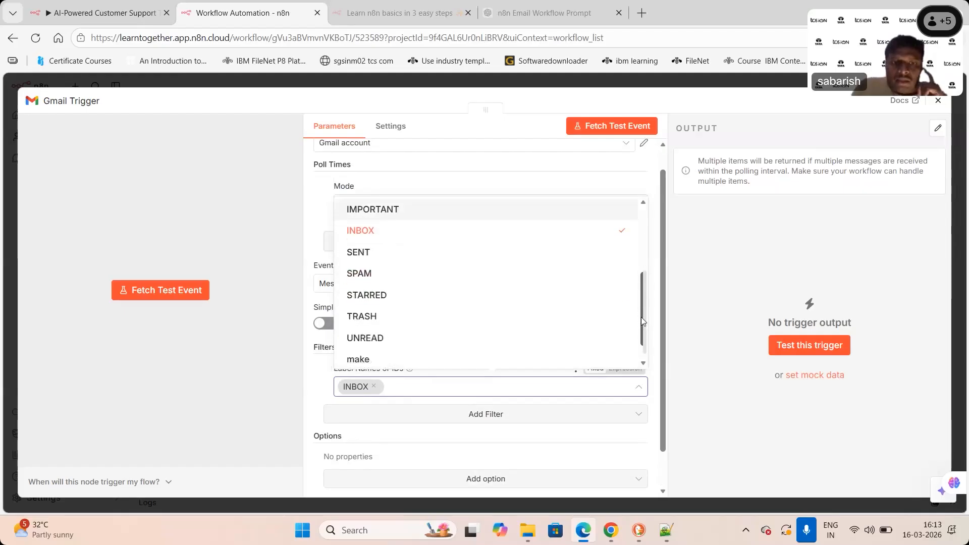
{"action": "left_click", "coordinate": [389, 344]}
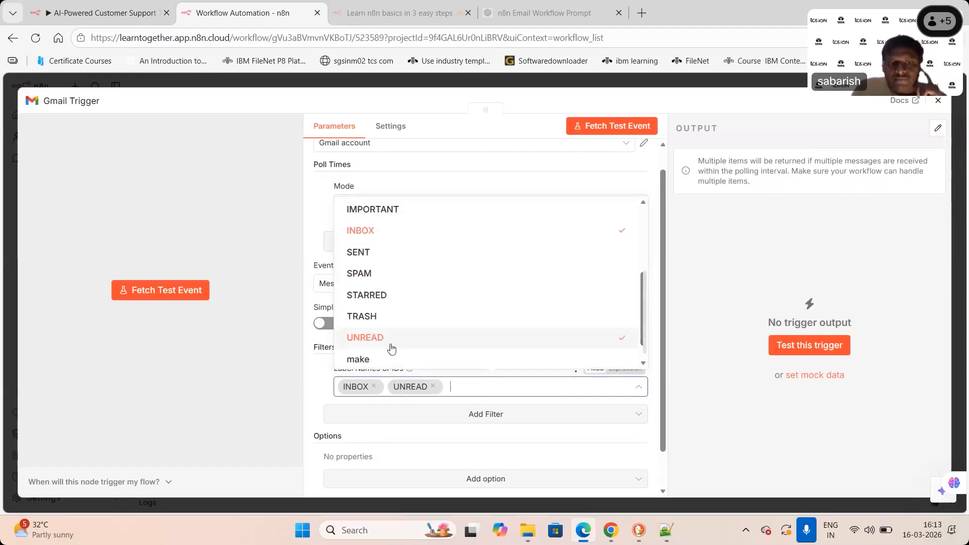
{"action": "left_click", "coordinate": [310, 386]}
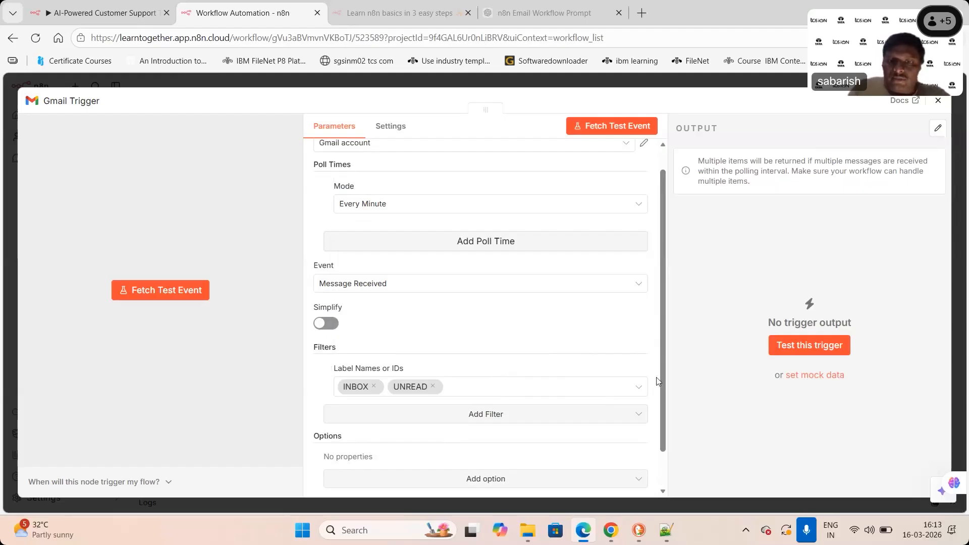
Open the trigger's Gmail account credential for editing and start reconnecting it through Google sign-in.
{"action": "scroll", "coordinate": [663, 353], "scroll_direction": "down", "scroll_amount": 2}
{"action": "scroll", "coordinate": [668, 283], "scroll_direction": "up", "scroll_amount": 3}
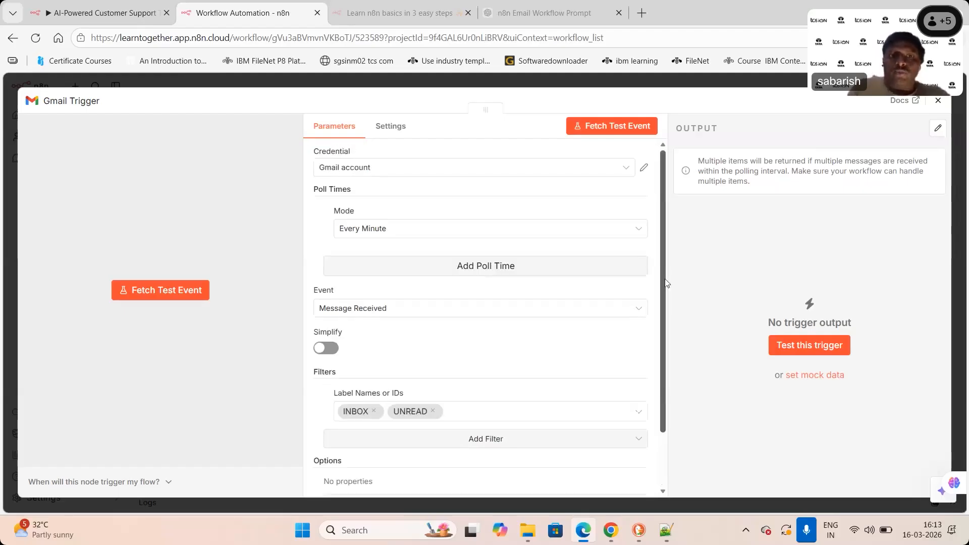
{"action": "left_click", "coordinate": [627, 172]}
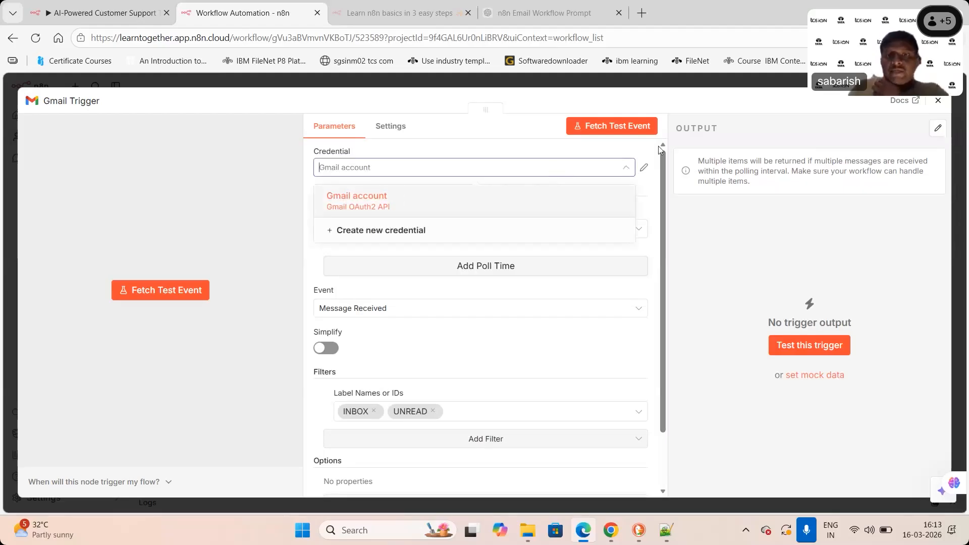
{"action": "left_click", "coordinate": [644, 168]}
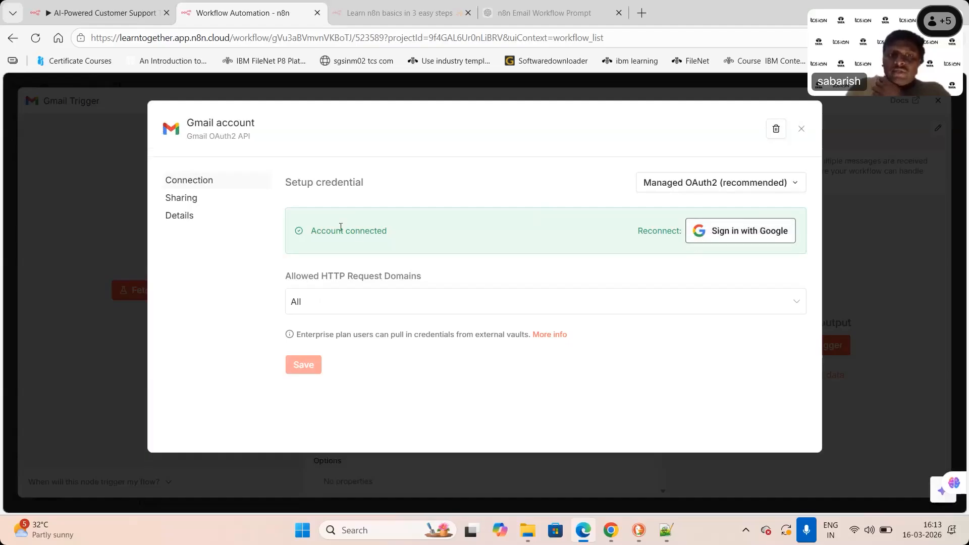
{"action": "left_click", "coordinate": [744, 238]}
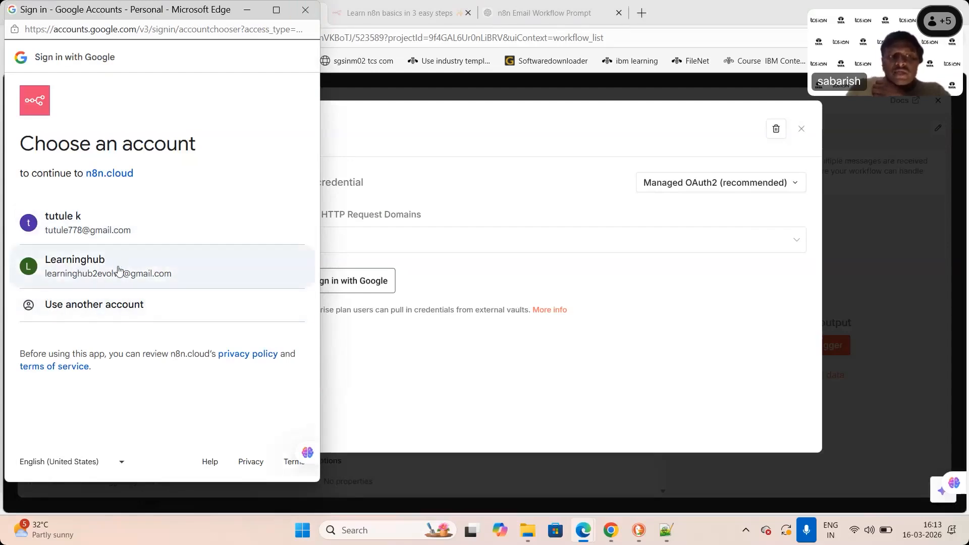
Choose the second listed Google account, allow n8n.cloud ongoing access, finish the authorization, and close the credential.
{"action": "left_click", "coordinate": [117, 274]}
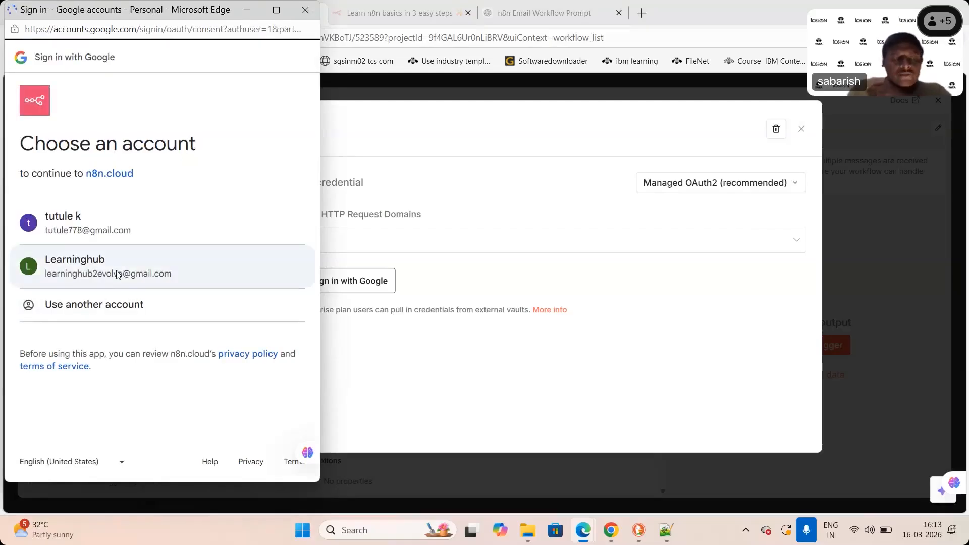
{"action": "left_click", "coordinate": [59, 373]}
{"action": "left_click_drag", "start_coordinate": [312, 260], "coordinate": [308, 437]}
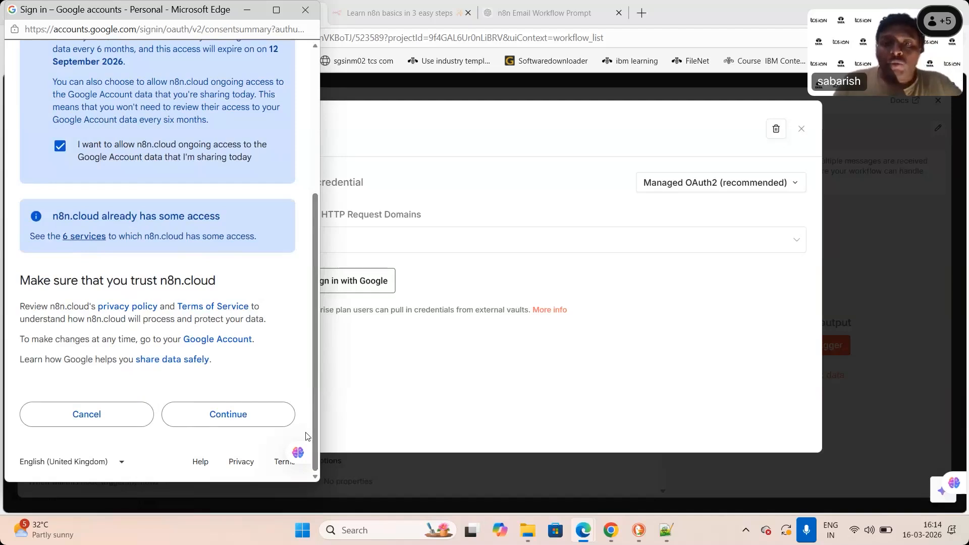
{"action": "left_click", "coordinate": [238, 426]}
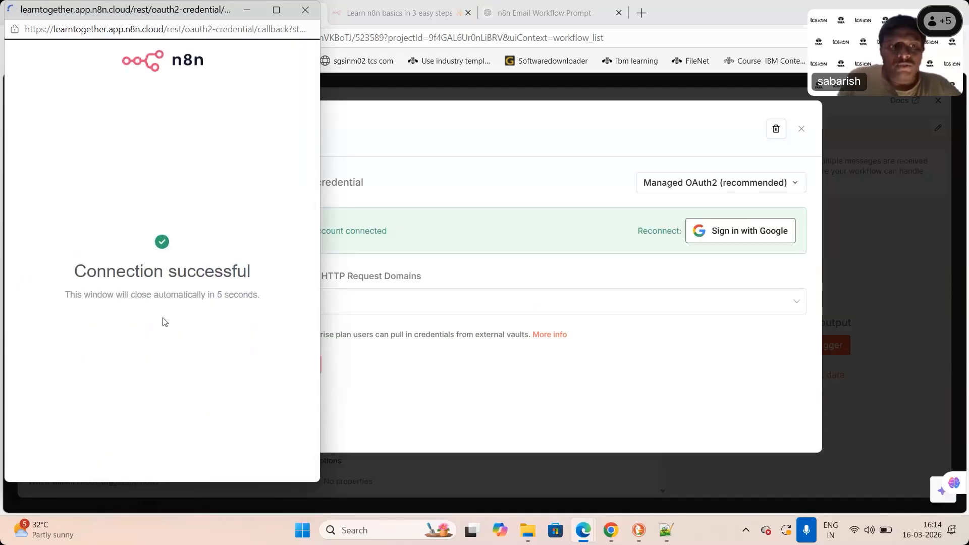
{"action": "left_click", "coordinate": [305, 11]}
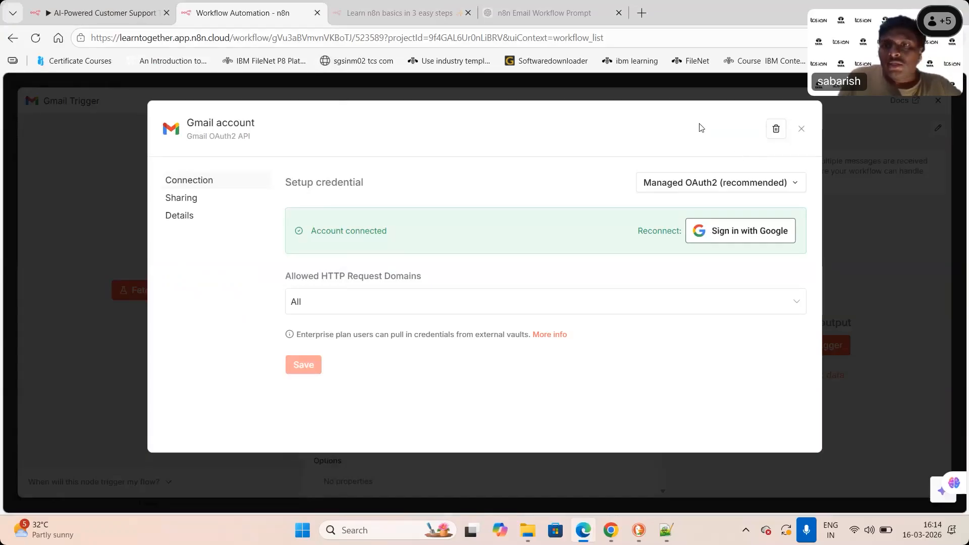
{"action": "left_click", "coordinate": [801, 129]}
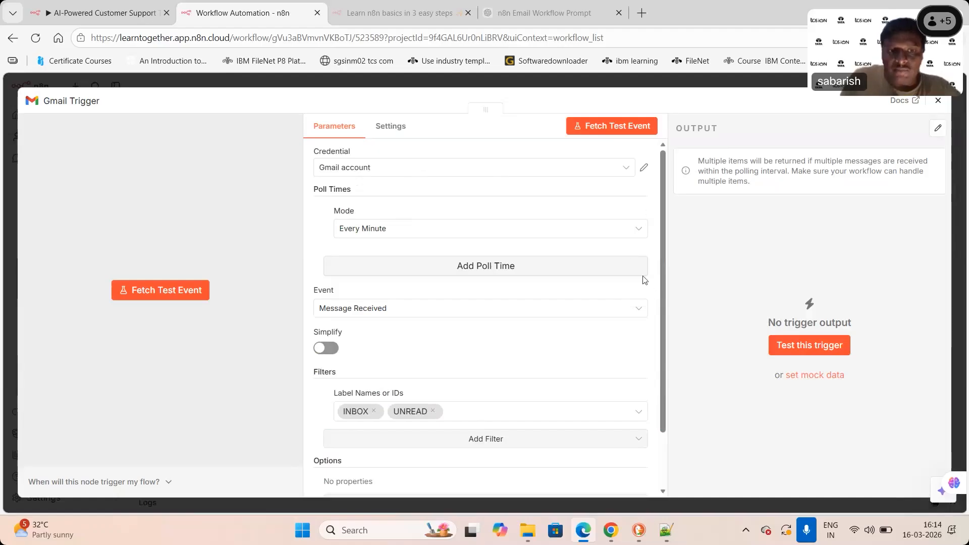
Look over the Gmail Trigger's parameters, start fetching a test event, and return to the workflow canvas.
{"action": "scroll", "coordinate": [658, 386], "scroll_direction": "down", "scroll_amount": 2}
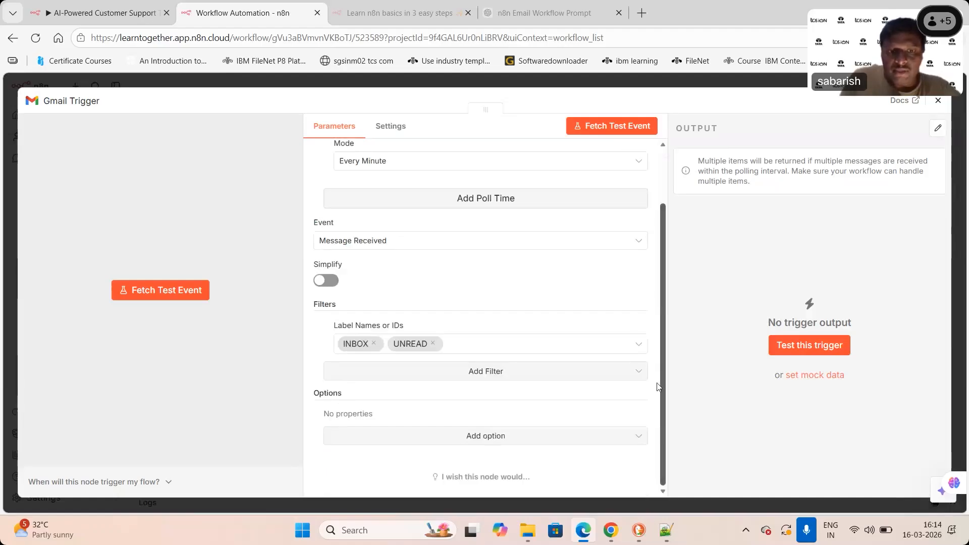
{"action": "scroll", "coordinate": [659, 361], "scroll_direction": "up", "scroll_amount": 2}
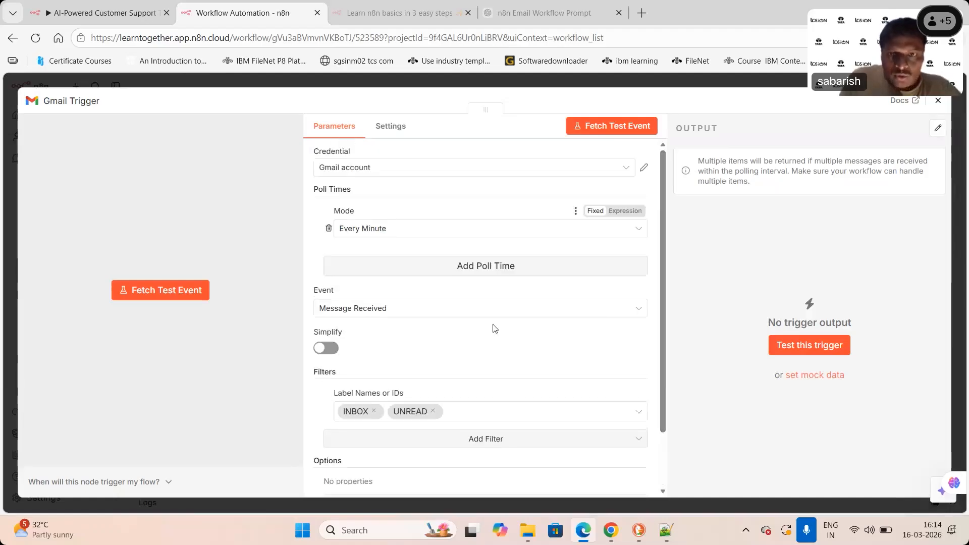
{"action": "left_click", "coordinate": [609, 127]}
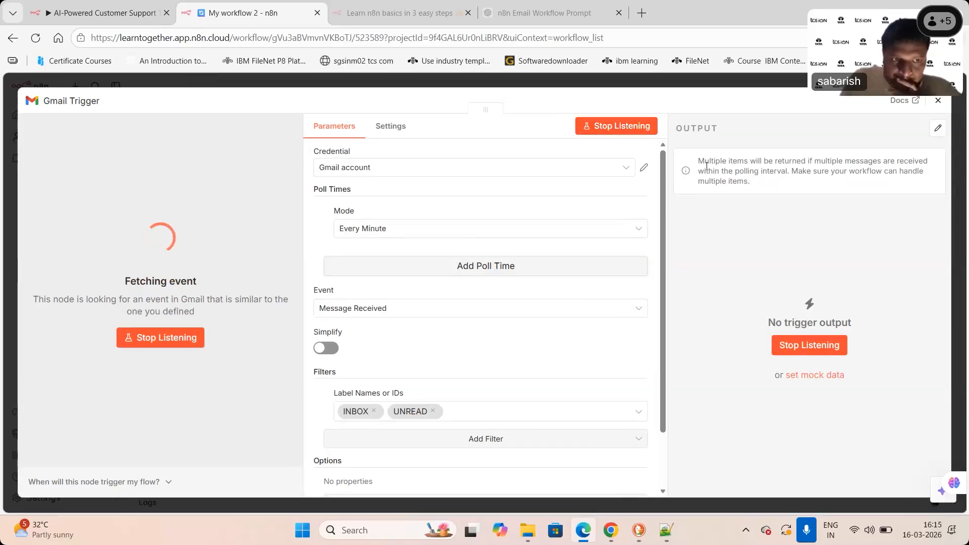
{"action": "left_click", "coordinate": [939, 101]}
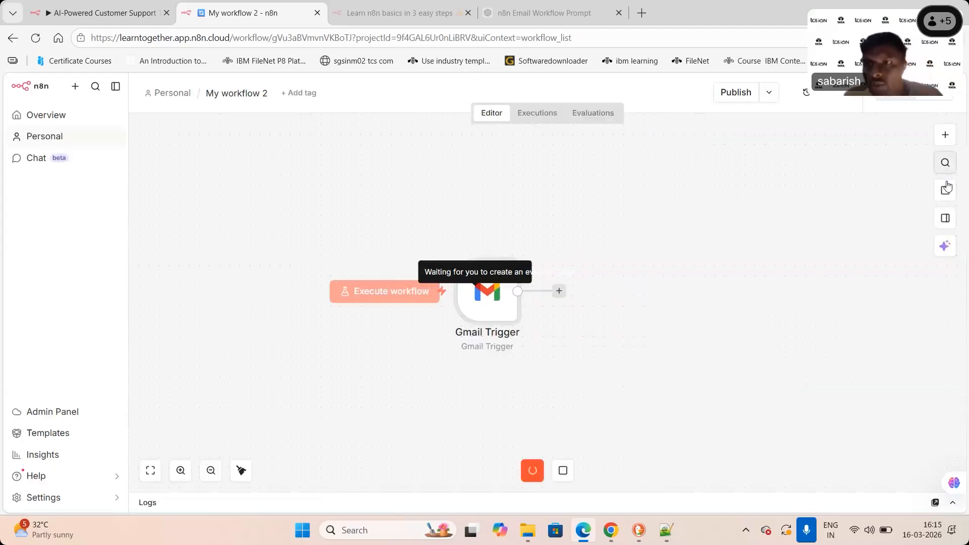
Search the available next-step nodes for "jira" and for "serv", clearing the search after each.
{"action": "left_click", "coordinate": [945, 136]}
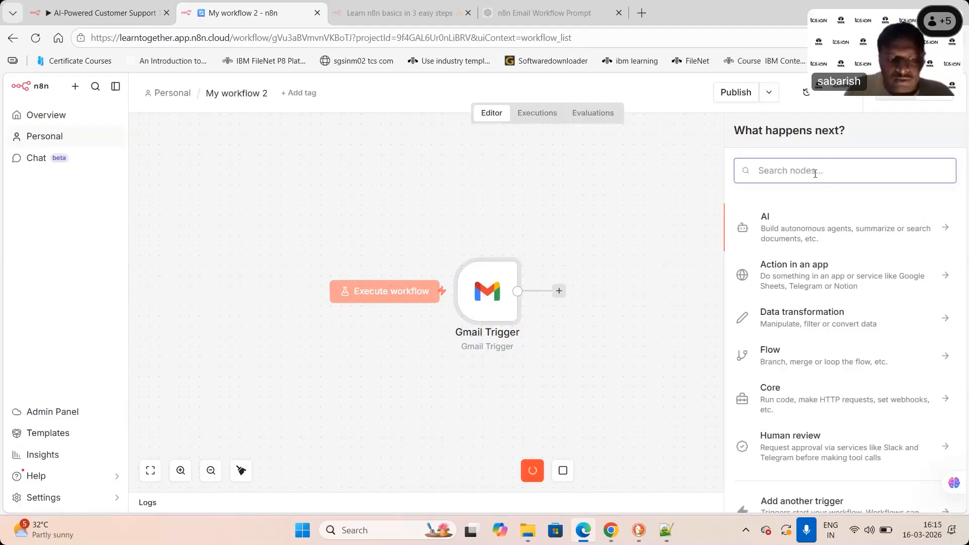
{"action": "type", "text": "jira"}
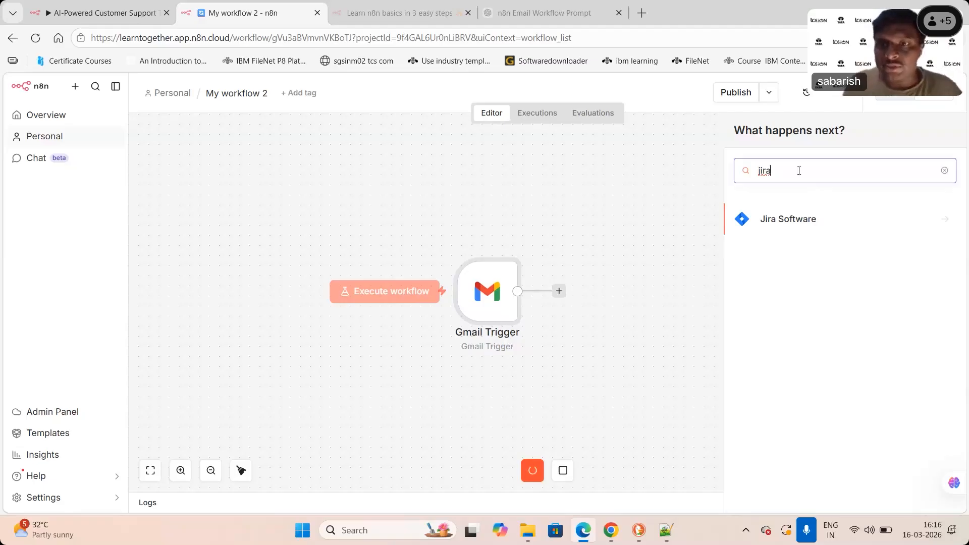
{"action": "key", "text": "BackSpace"}
{"action": "key", "text": "BackSpace"}
{"action": "key", "text": "BackSpace"}
{"action": "key", "text": "BackSpace"}
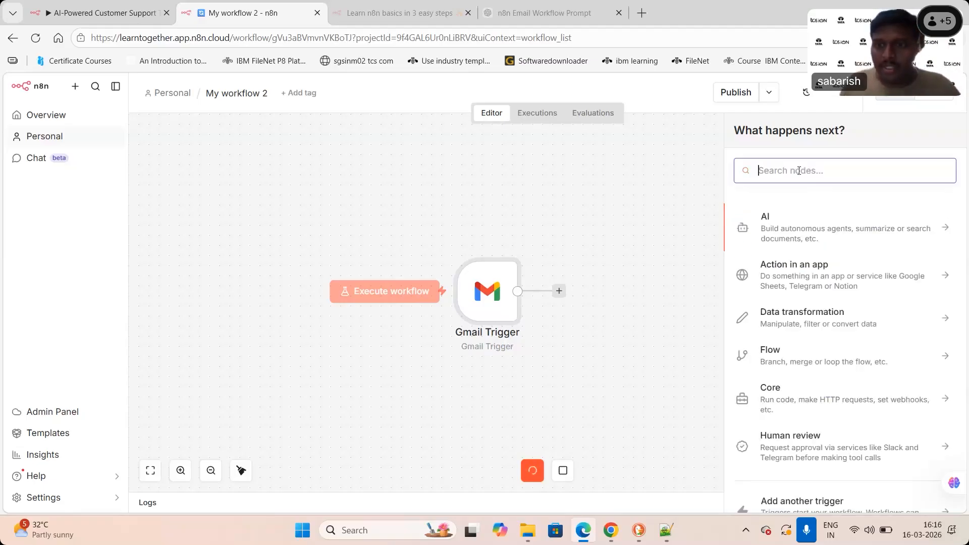
{"action": "type", "text": "serv"}
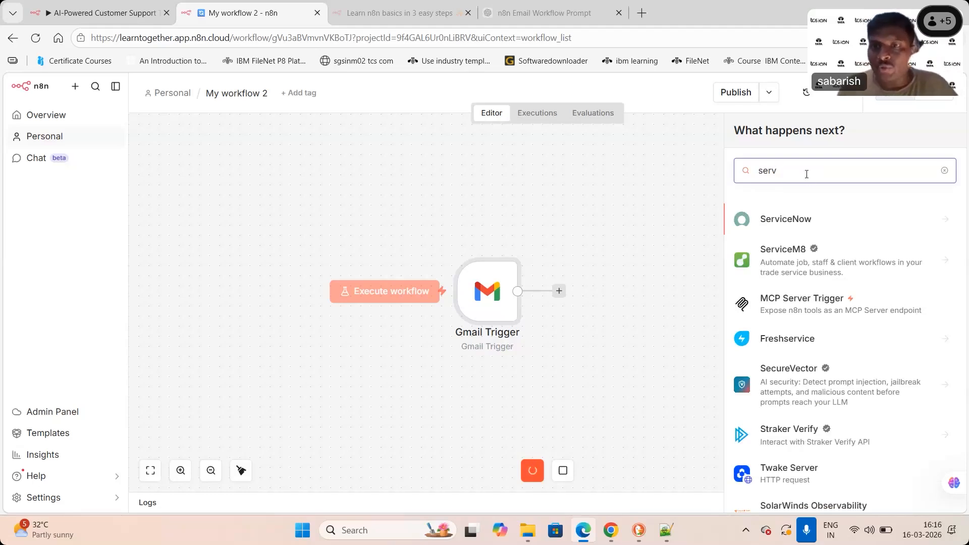
{"action": "key", "text": "BackSpace"}
{"action": "key", "text": "BackSpace"}
{"action": "key", "text": "BackSpace"}
{"action": "key", "text": "BackSpace"}
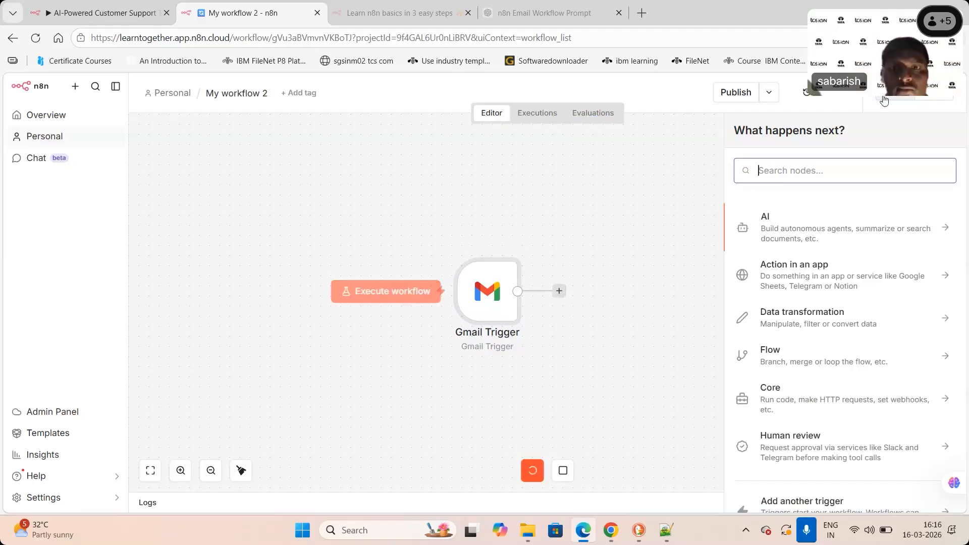
Add an AI Agent node after the Gmail Trigger and set its prompt source to "Define below".
{"action": "left_click", "coordinate": [559, 292]}
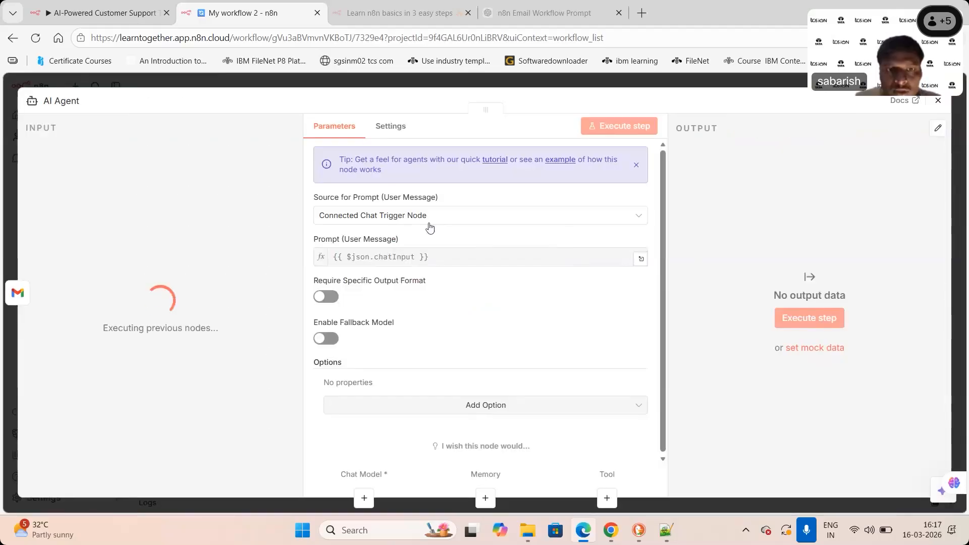
{"action": "left_click", "coordinate": [790, 228]}
{"action": "left_click", "coordinate": [425, 221]}
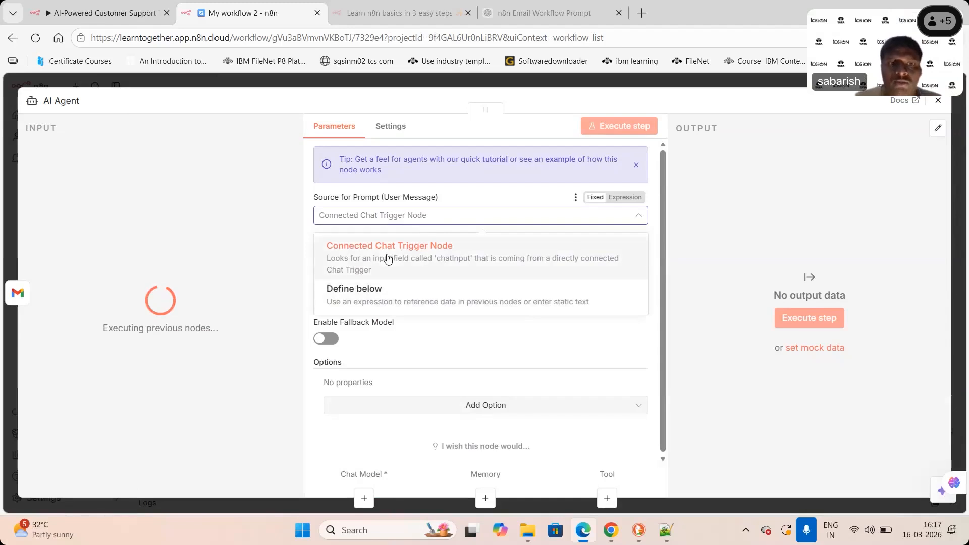
{"action": "left_click", "coordinate": [388, 295]}
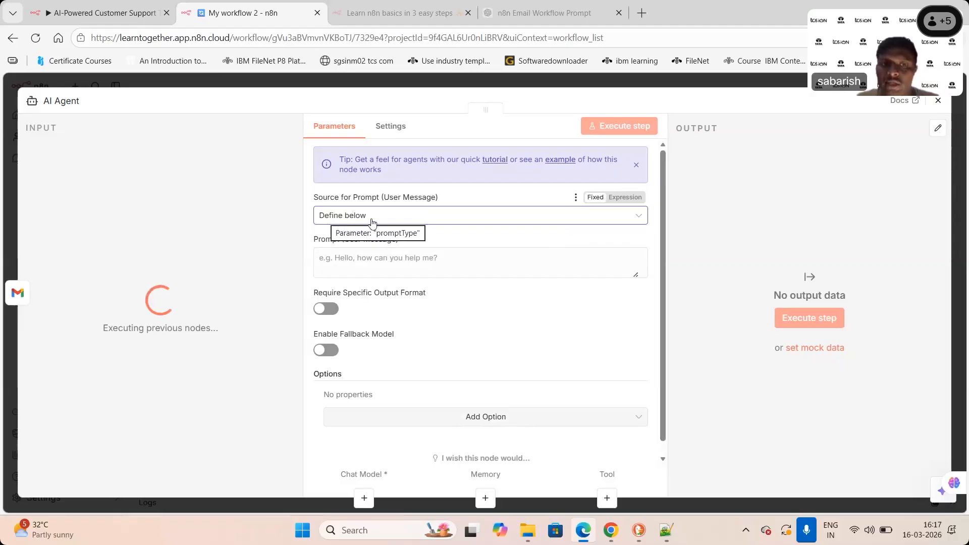
For the agent's user prompt, switch to Notepad++ and copy the Subject/Body/Name expression at the start of "new 11".
{"action": "left_click", "coordinate": [376, 264]}
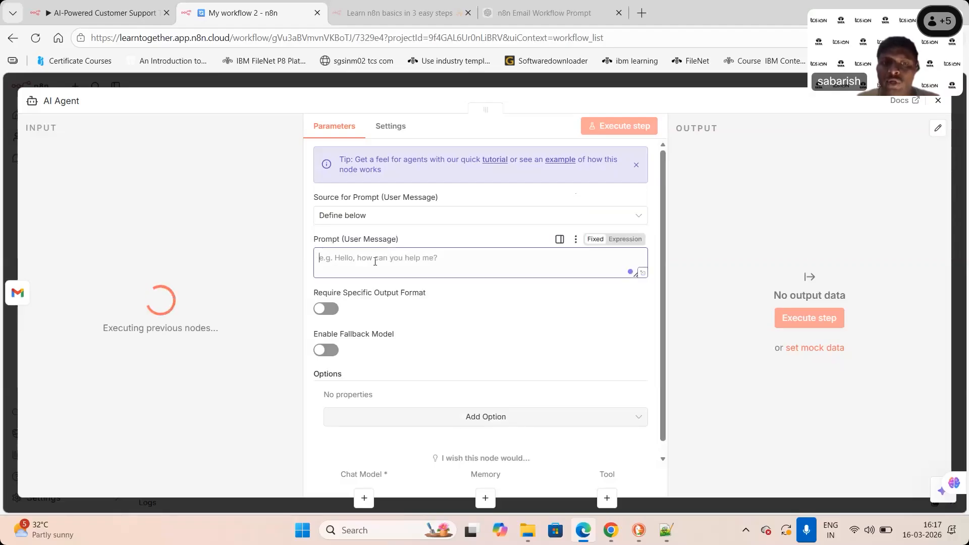
{"action": "left_click", "coordinate": [665, 533]}
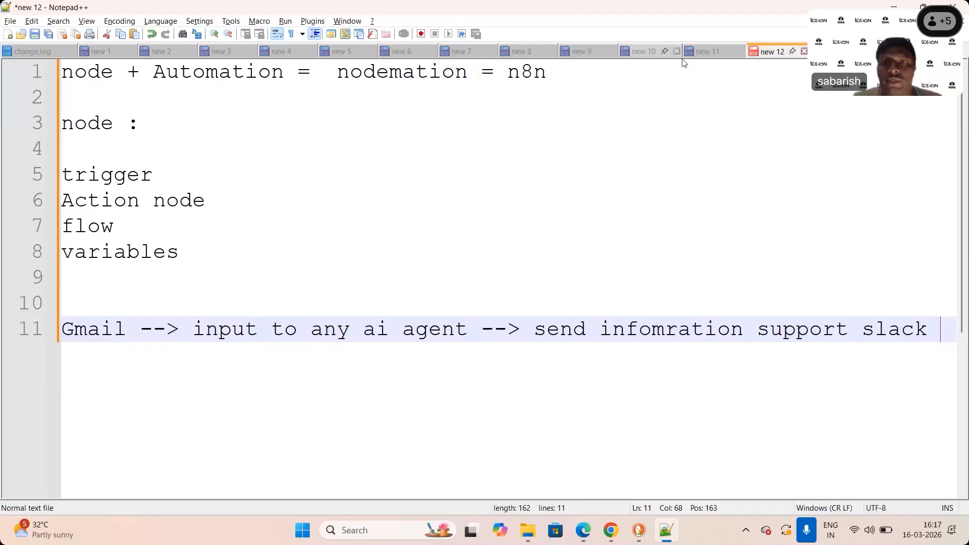
{"action": "left_click", "coordinate": [707, 51]}
{"action": "left_click", "coordinate": [831, 146]}
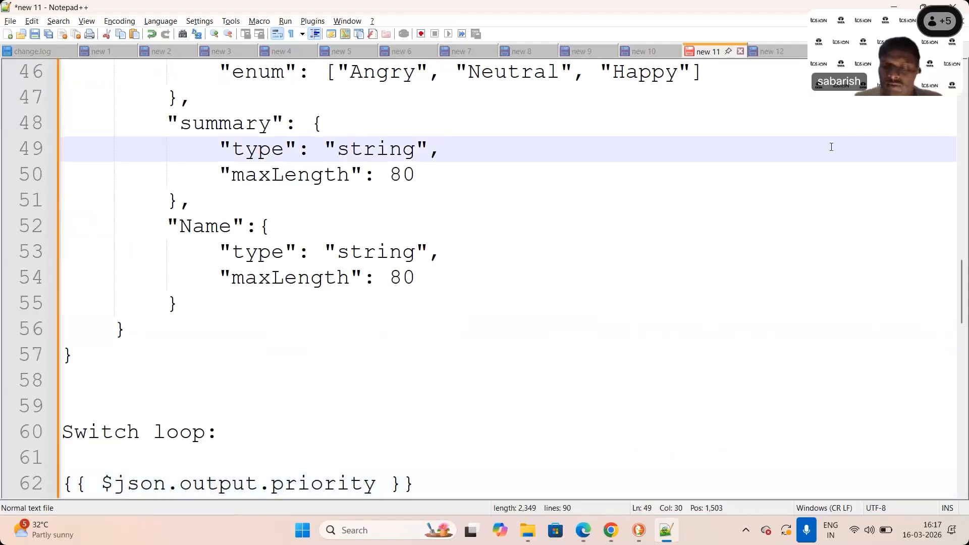
{"action": "key", "text": "ctrl+Home"}
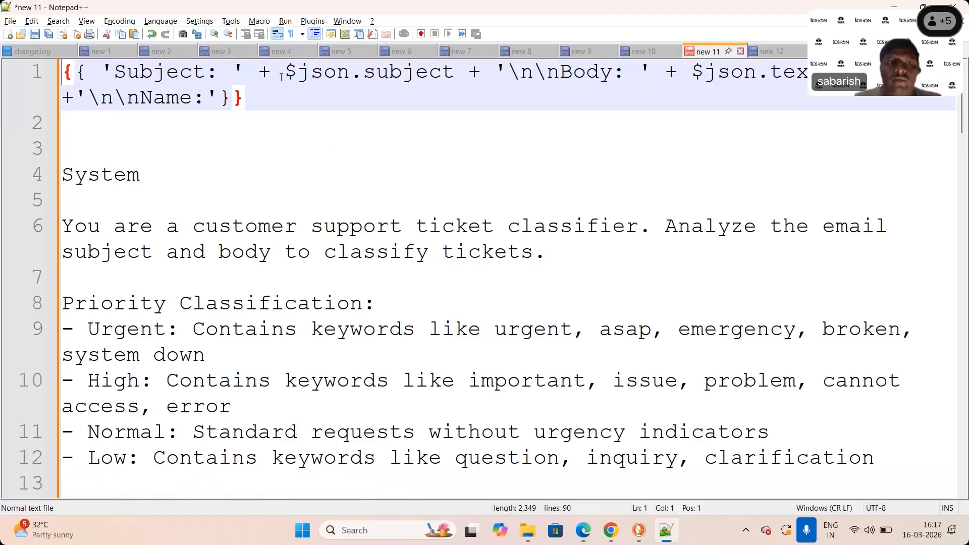
{"action": "left_click_drag", "start_coordinate": [264, 96], "coordinate": [57, 80]}
{"action": "key", "text": "ctrl+c"}
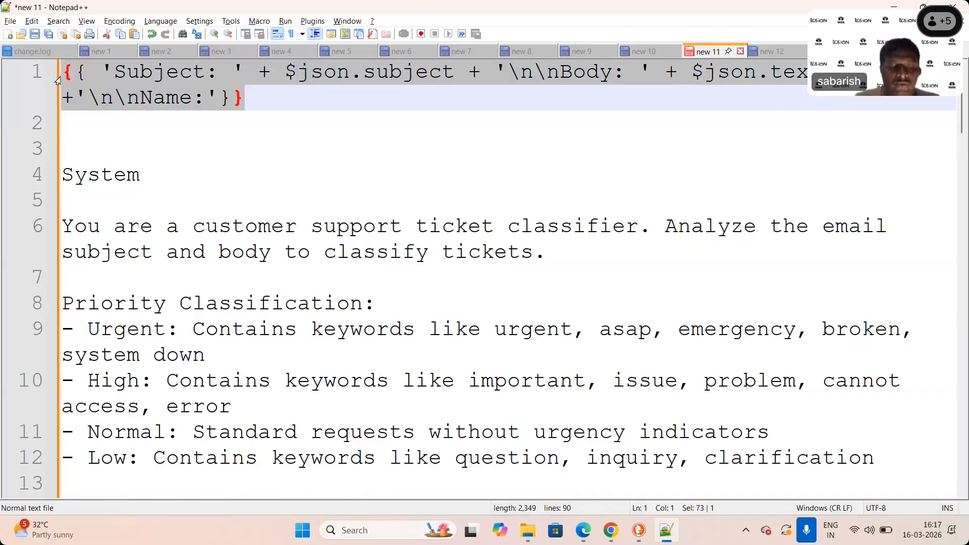
Switch back to n8n and paste the copied Subject/Body/Name expression as the AI Agent's user prompt.
{"action": "key", "text": "alt+Tab"}
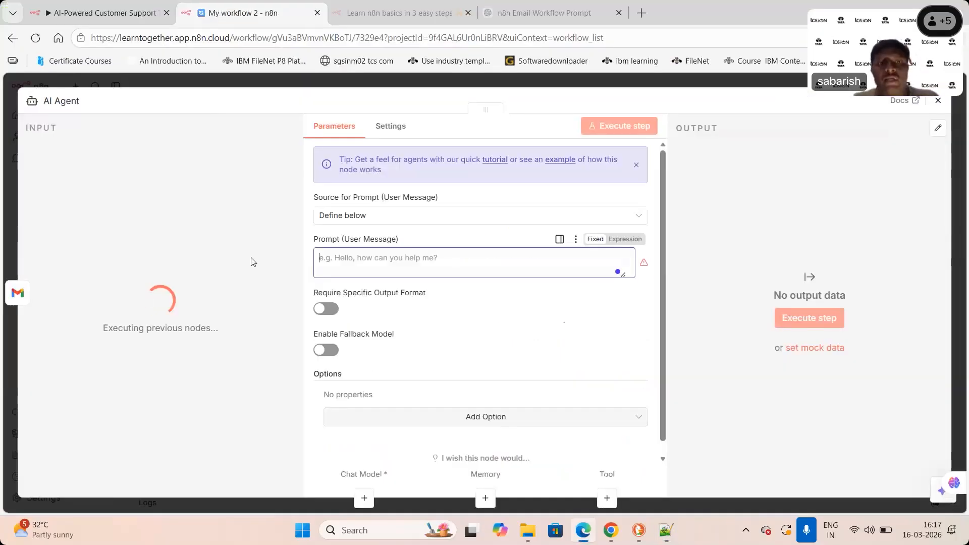
{"action": "left_click", "coordinate": [343, 265]}
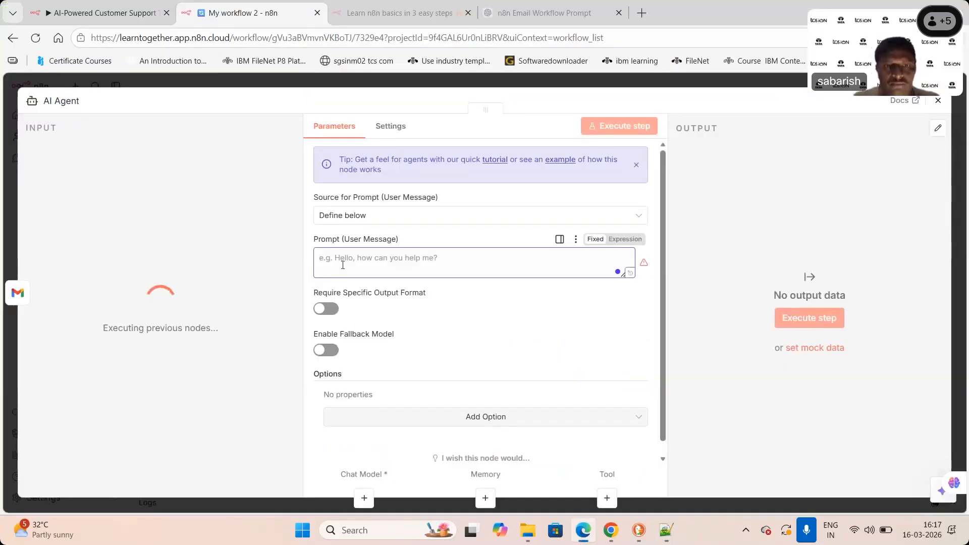
{"action": "key", "text": "ctrl+v"}
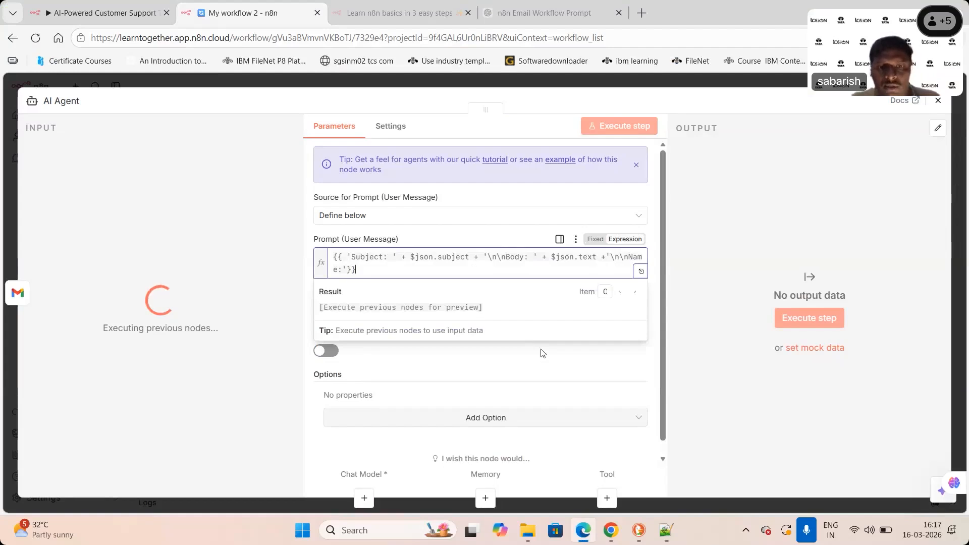
{"action": "left_click", "coordinate": [542, 352]}
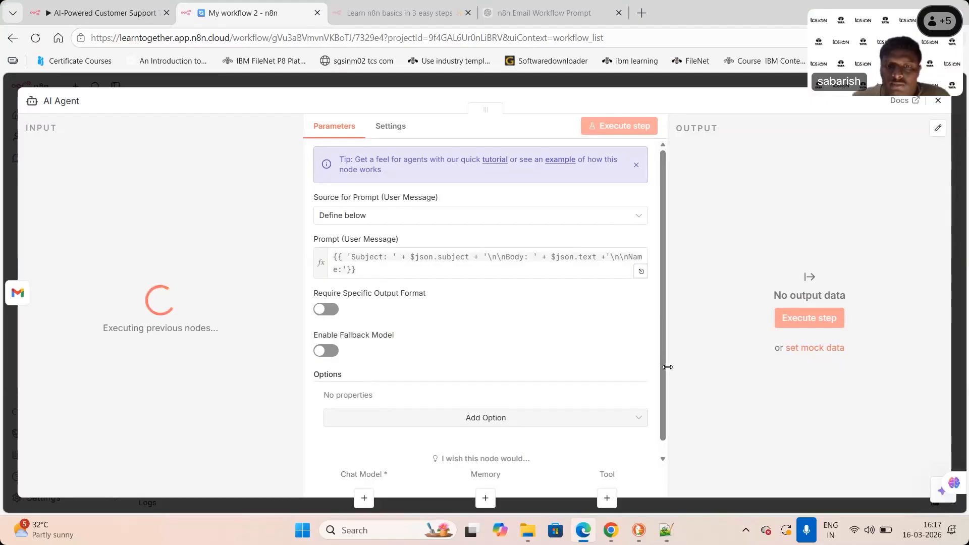
Add the System Message option to the AI Agent node.
{"action": "left_click_drag", "start_coordinate": [666, 369], "coordinate": [665, 401]}
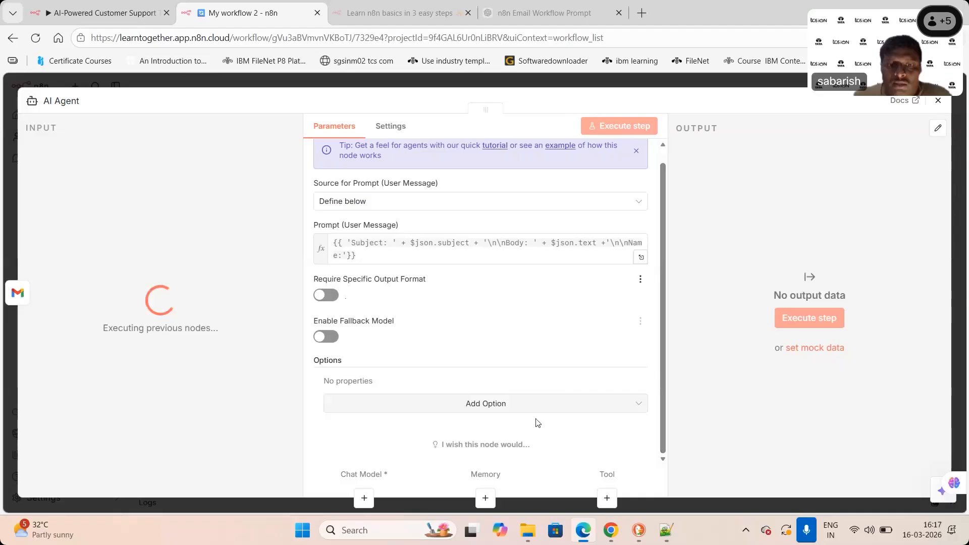
{"action": "left_click", "coordinate": [507, 414]}
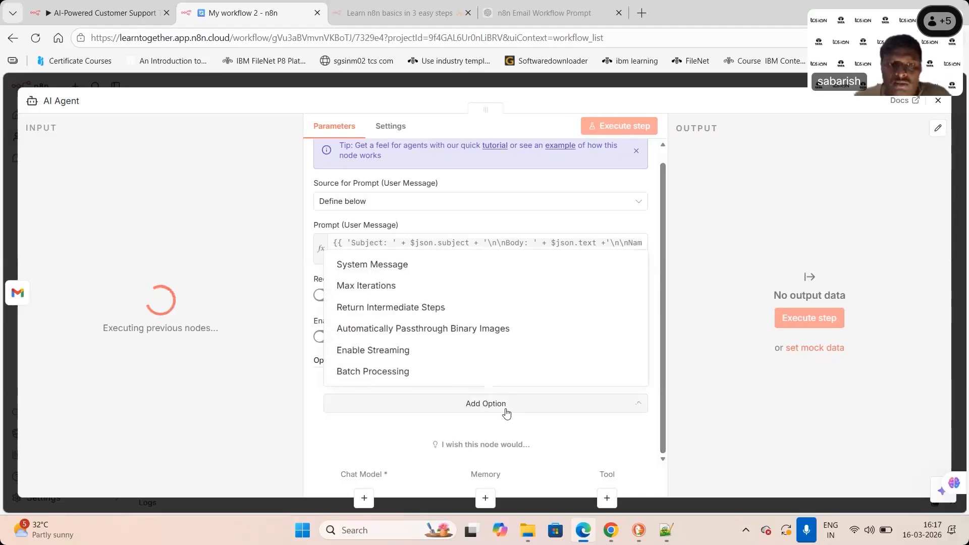
{"action": "left_click", "coordinate": [389, 264]}
{"action": "left_click_drag", "start_coordinate": [665, 360], "coordinate": [666, 420]}
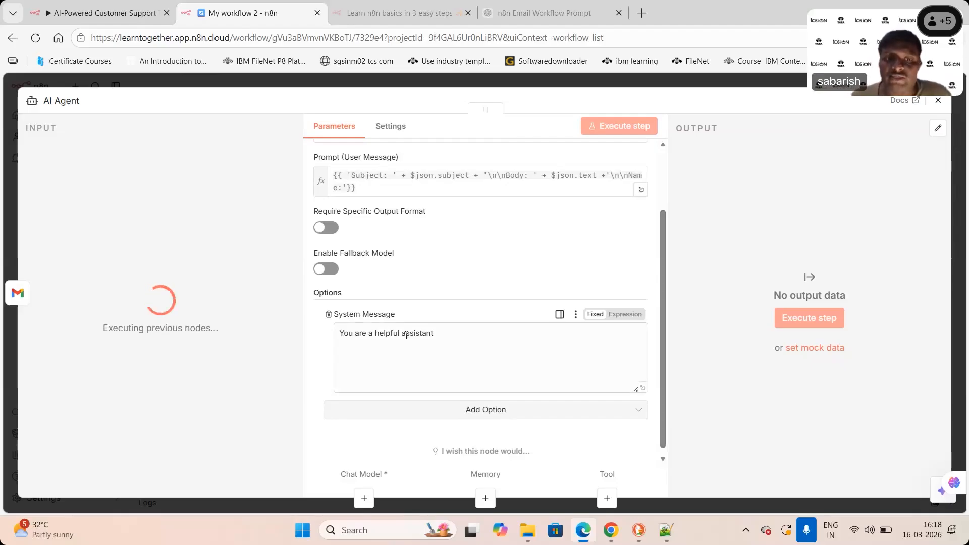
Switch to Notepad++ and read through the ticket classifier instructions, covering priority, category, sentiment, summary and name rules.
{"action": "left_click", "coordinate": [665, 530]}
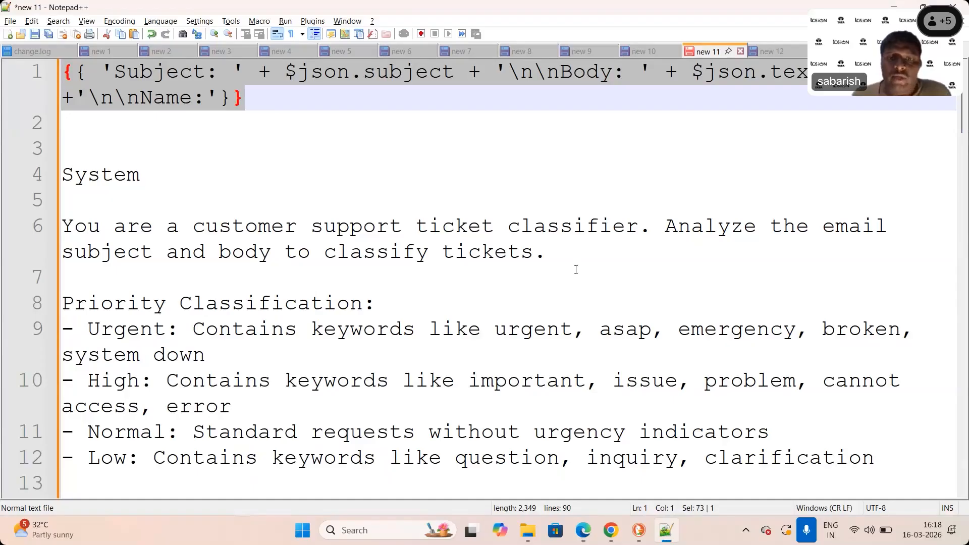
{"action": "left_click_drag", "start_coordinate": [963, 131], "coordinate": [962, 151]}
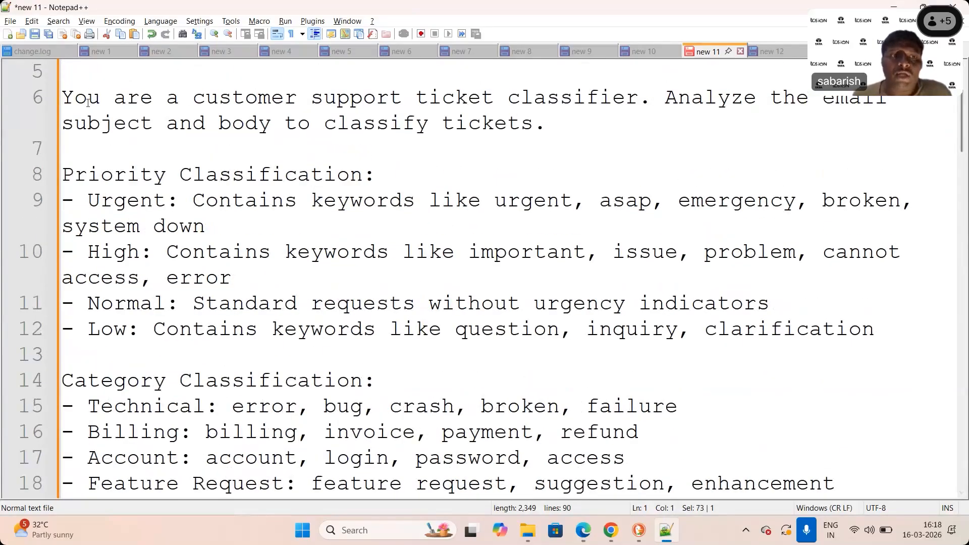
{"action": "left_click_drag", "start_coordinate": [77, 101], "coordinate": [533, 123]}
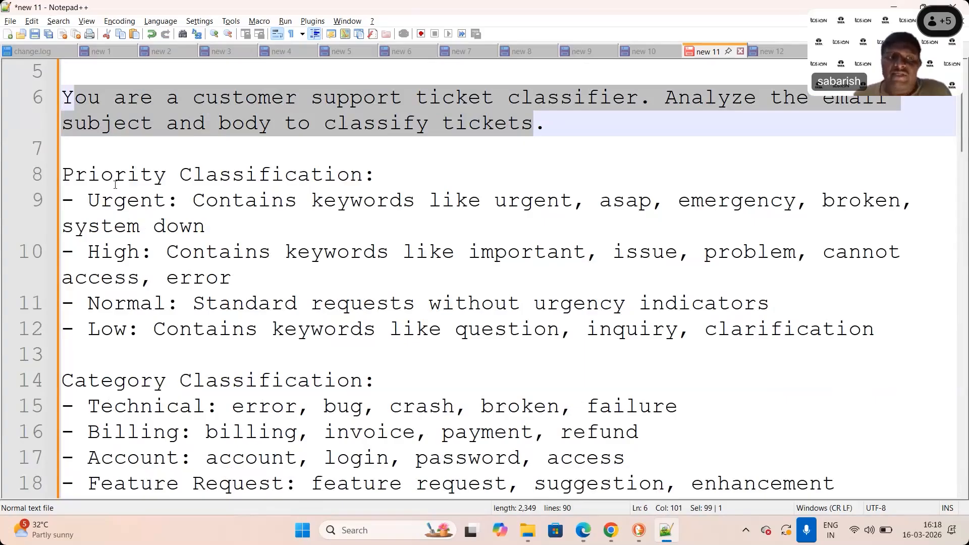
{"action": "double_click", "coordinate": [147, 203]}
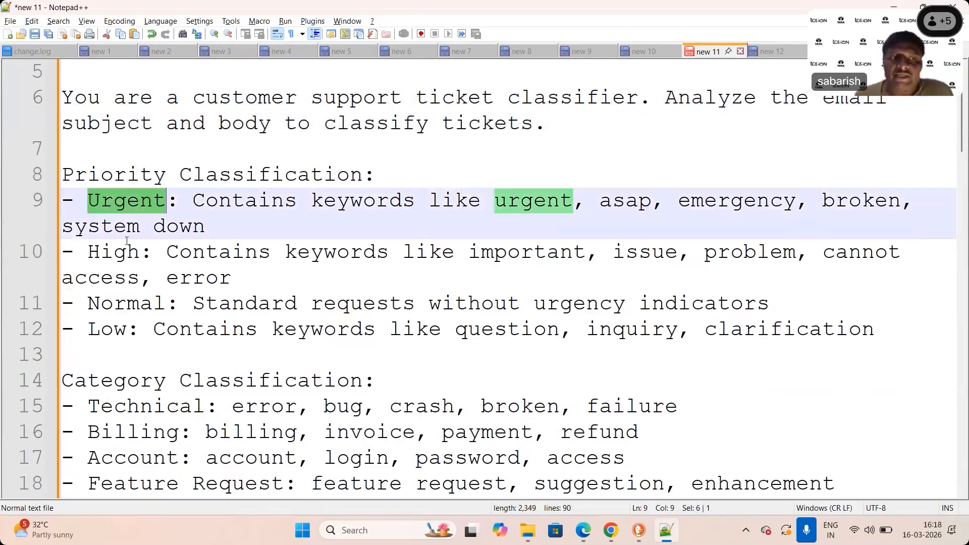
{"action": "double_click", "coordinate": [125, 254]}
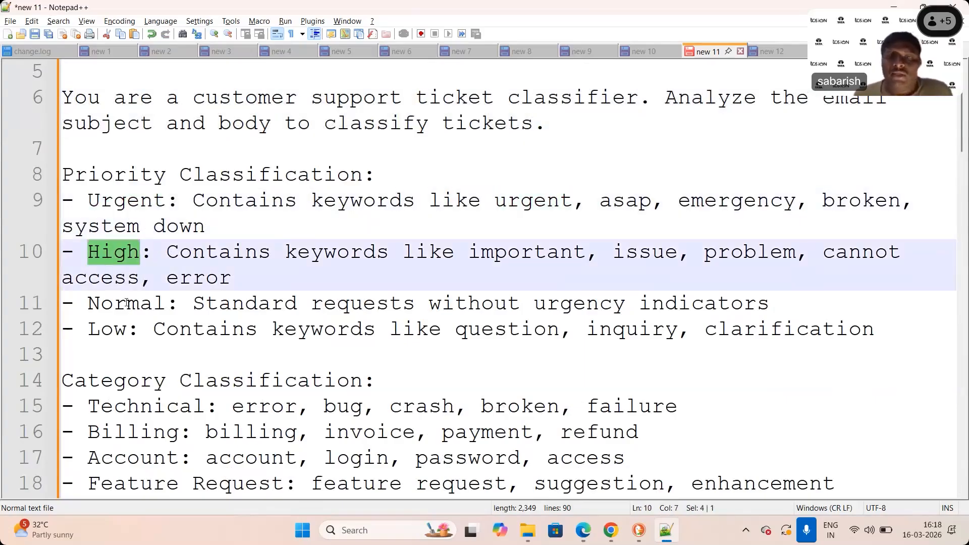
{"action": "double_click", "coordinate": [126, 302]}
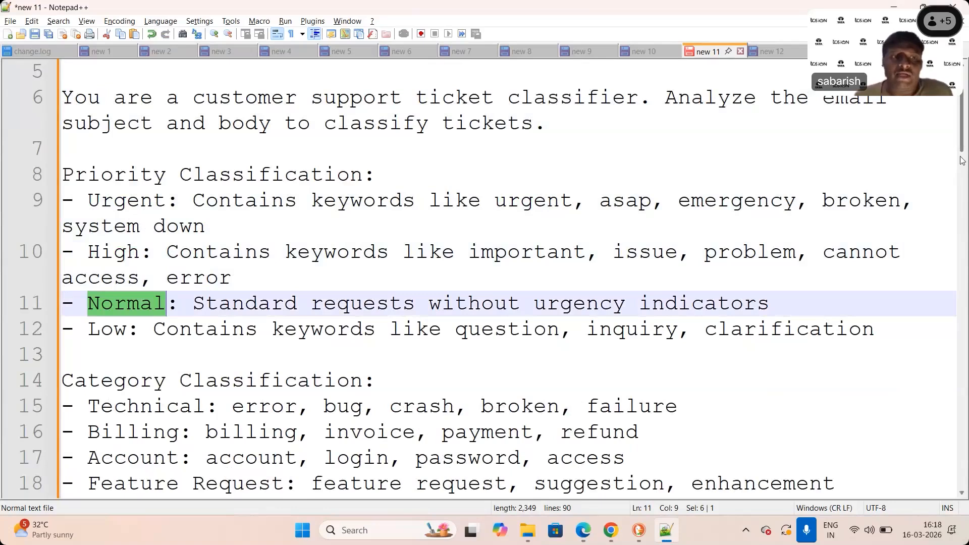
{"action": "scroll", "coordinate": [357, 172], "scroll_direction": "down", "scroll_amount": 3}
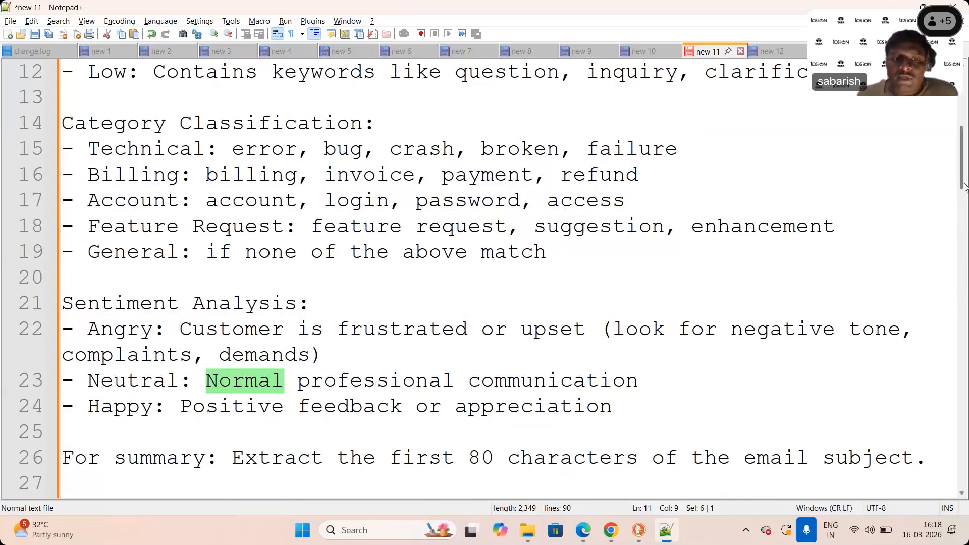
{"action": "left_click_drag", "start_coordinate": [964, 186], "coordinate": [964, 209]}
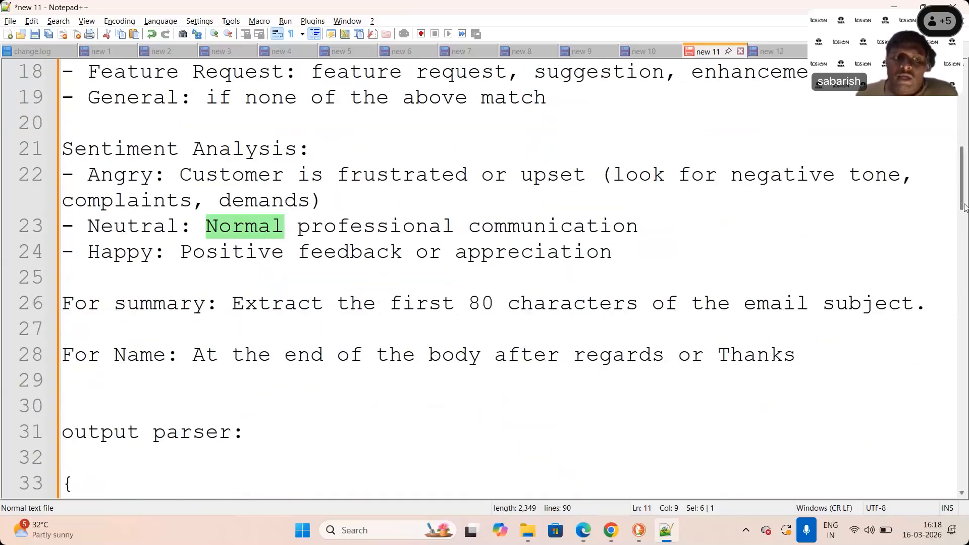
{"action": "left_click", "coordinate": [171, 356]}
{"action": "key", "text": "shift+Home"}
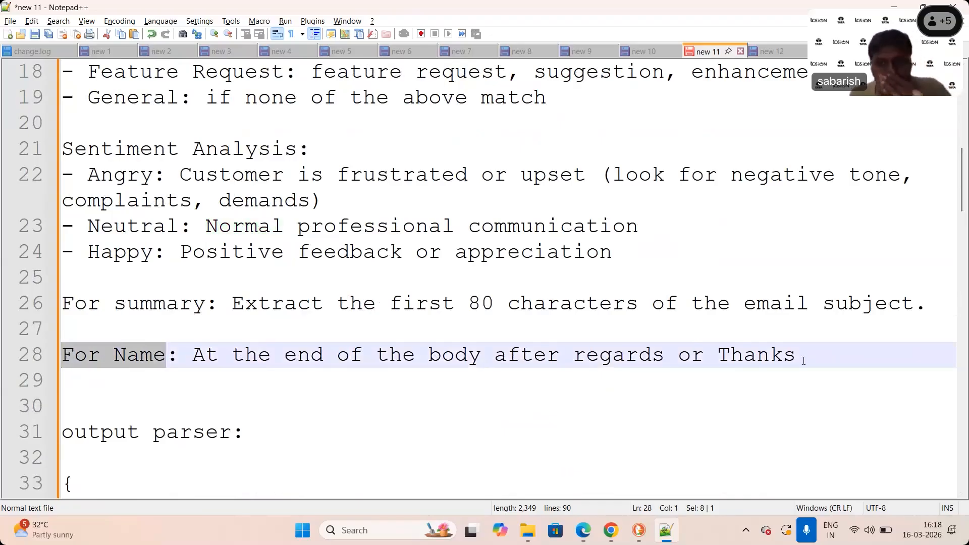
Copy the classifier instructions from "You are a customer support ticket classifier" through the "For Name" line and replace the agent's system message with them.
{"action": "left_click_drag", "start_coordinate": [804, 360], "coordinate": [37, 226]}
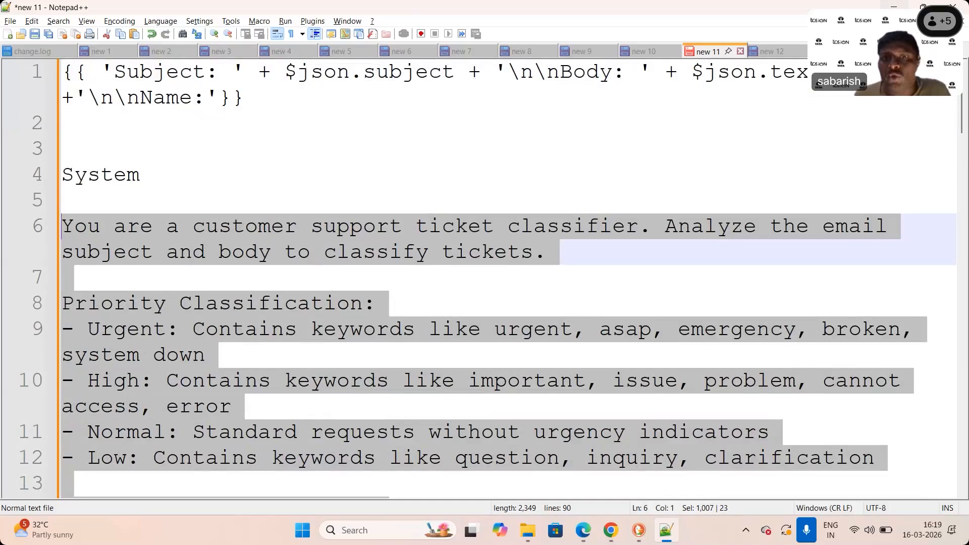
{"action": "key", "text": "alt+Tab"}
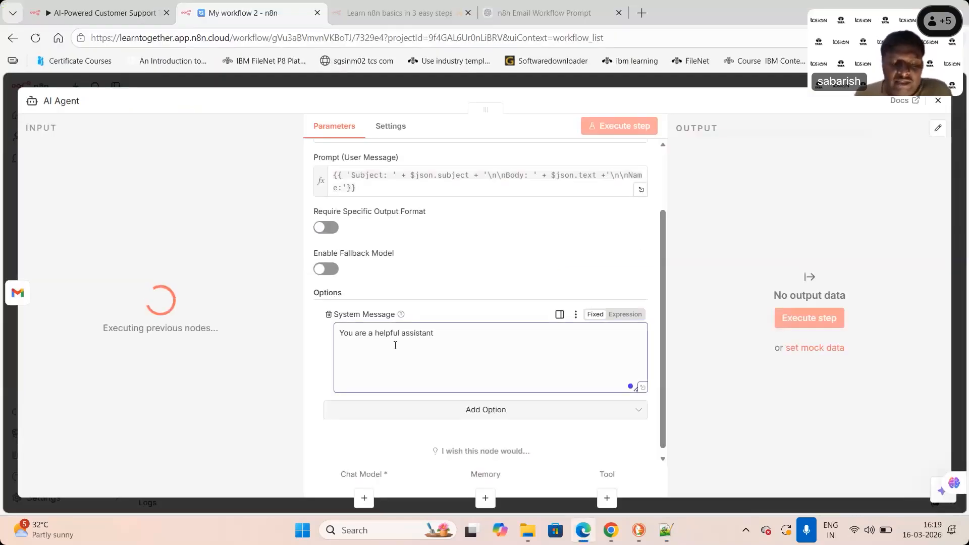
{"action": "key", "text": "ctrl+a"}
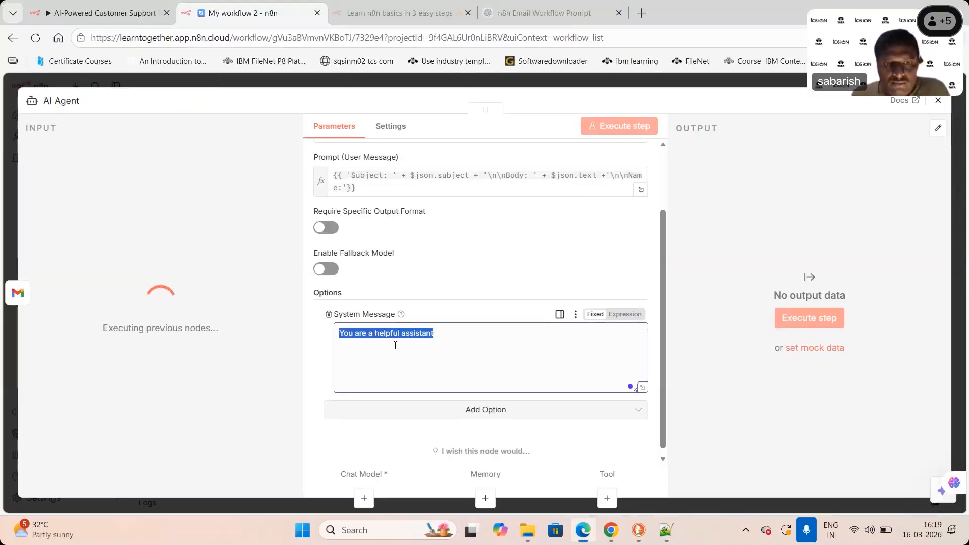
{"action": "key", "text": "ctrl+v"}
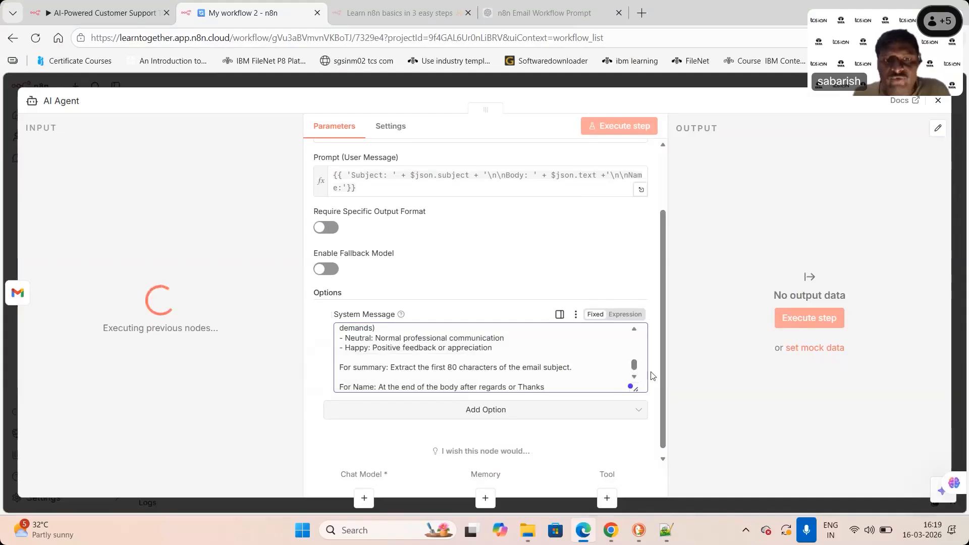
{"action": "left_click_drag", "start_coordinate": [635, 367], "coordinate": [636, 377]}
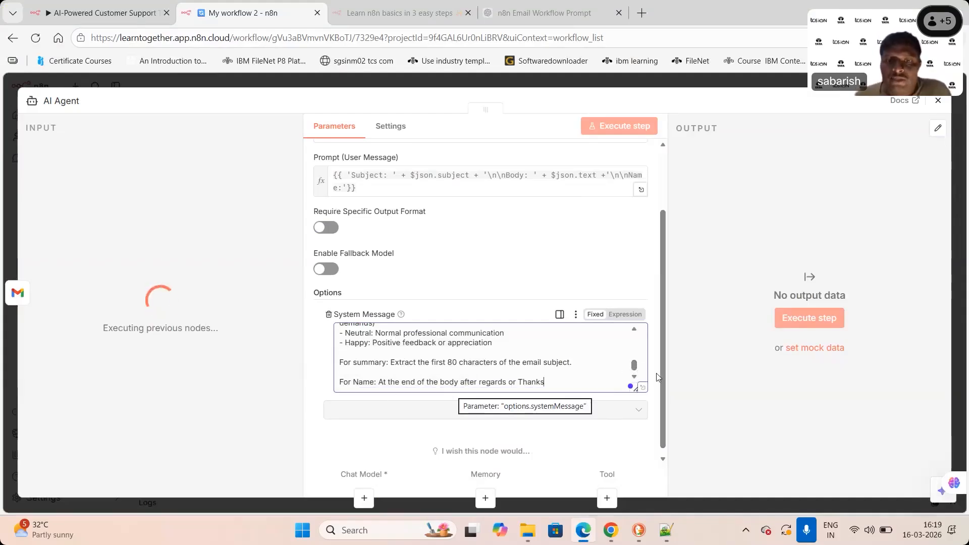
{"action": "key", "text": "Escape"}
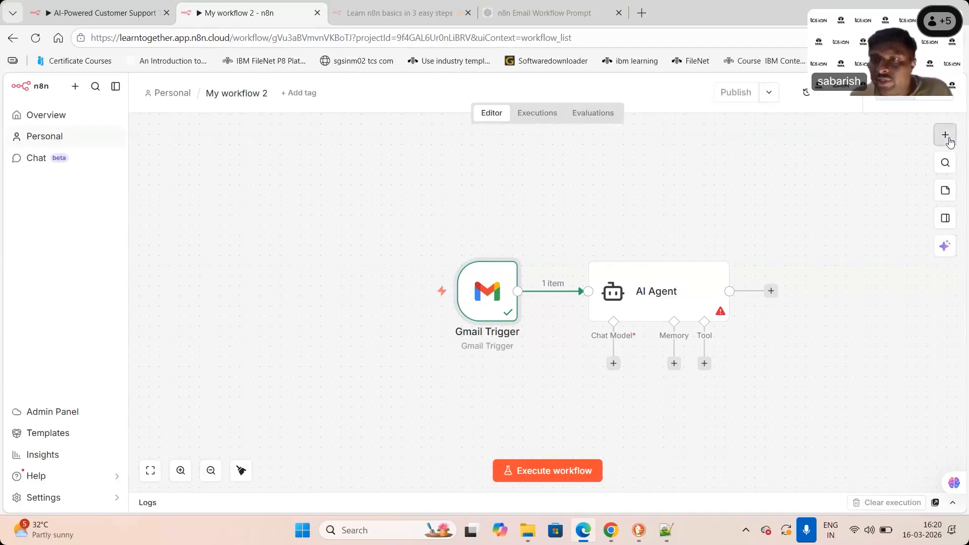
Search the available nodes for Gmail, look over its list of actions, and return to the canvas.
{"action": "left_click", "coordinate": [949, 138]}
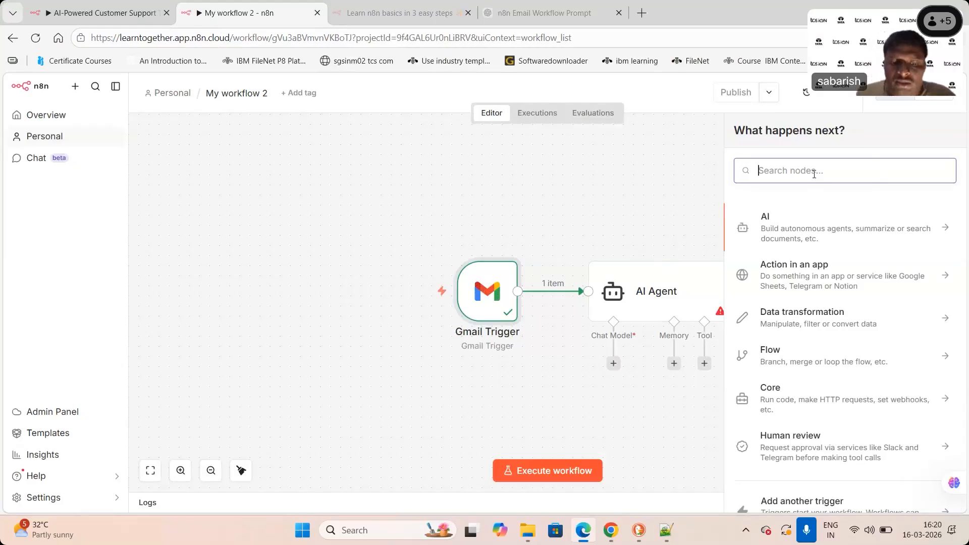
{"action": "type", "text": "ga"}
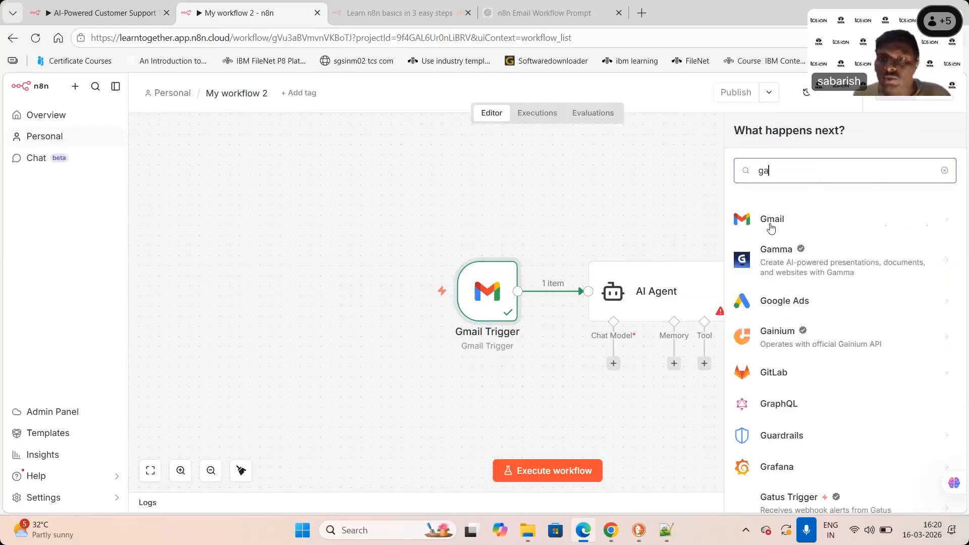
{"action": "key", "text": "BackSpace"}
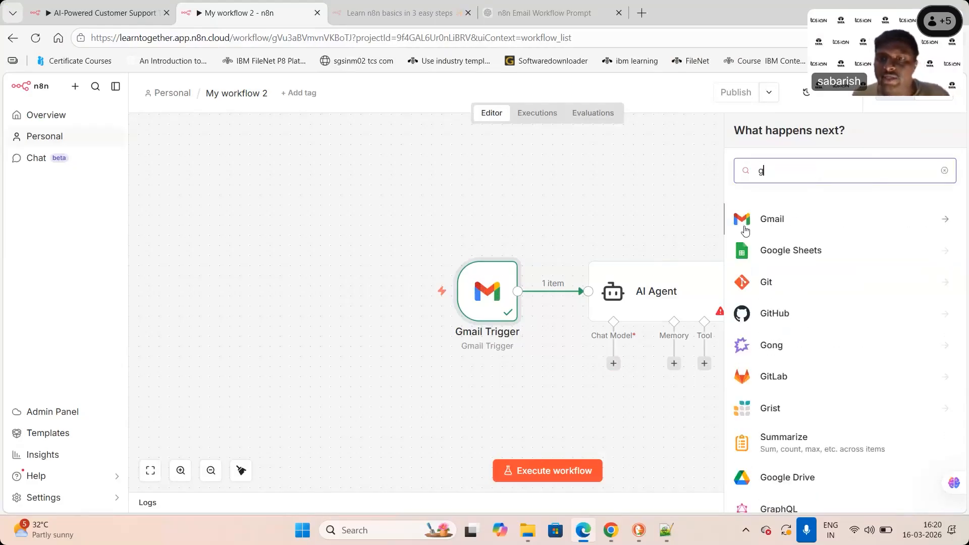
{"action": "left_click", "coordinate": [946, 220]}
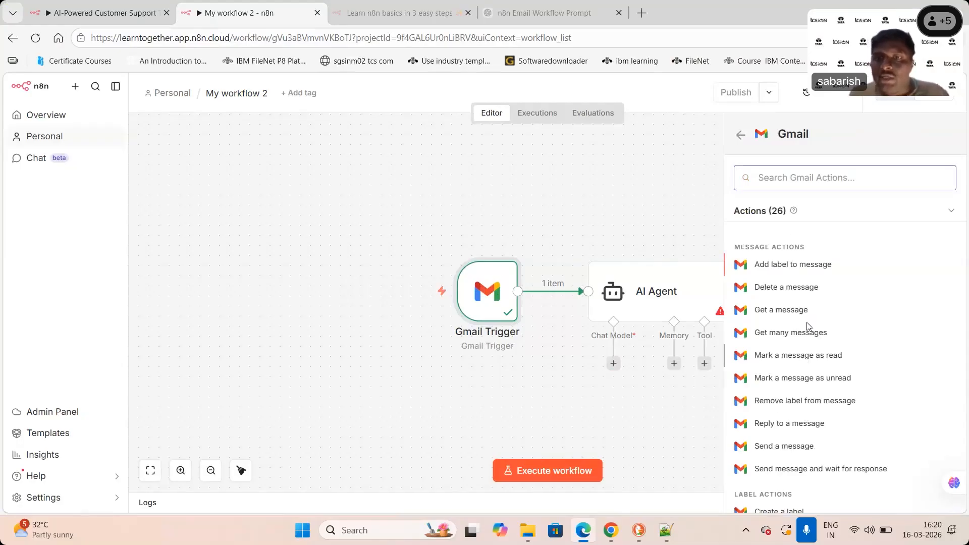
{"action": "left_click", "coordinate": [553, 322]}
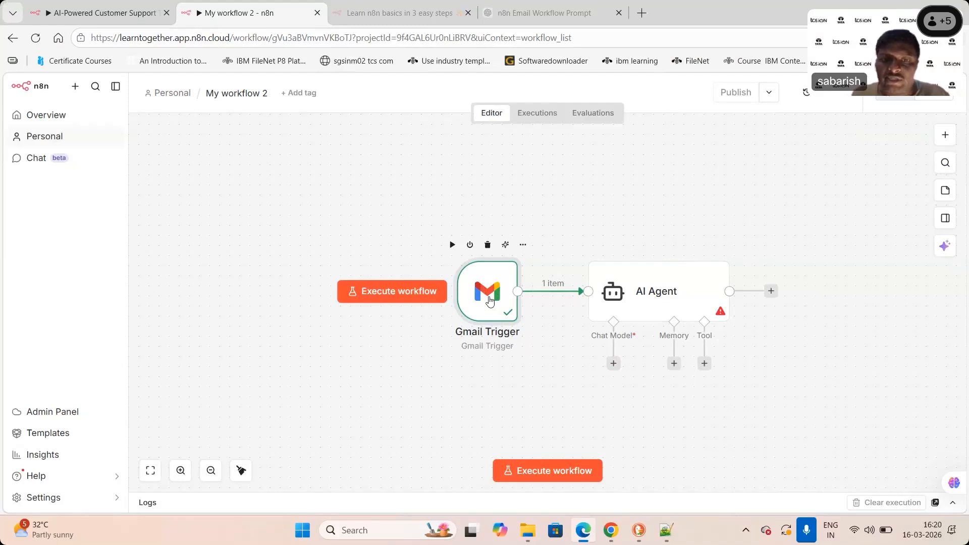
Open the Gmail Trigger's credential for editing and reconnect it through Google sign-in with the Learninghub account.
{"action": "double_click", "coordinate": [489, 301]}
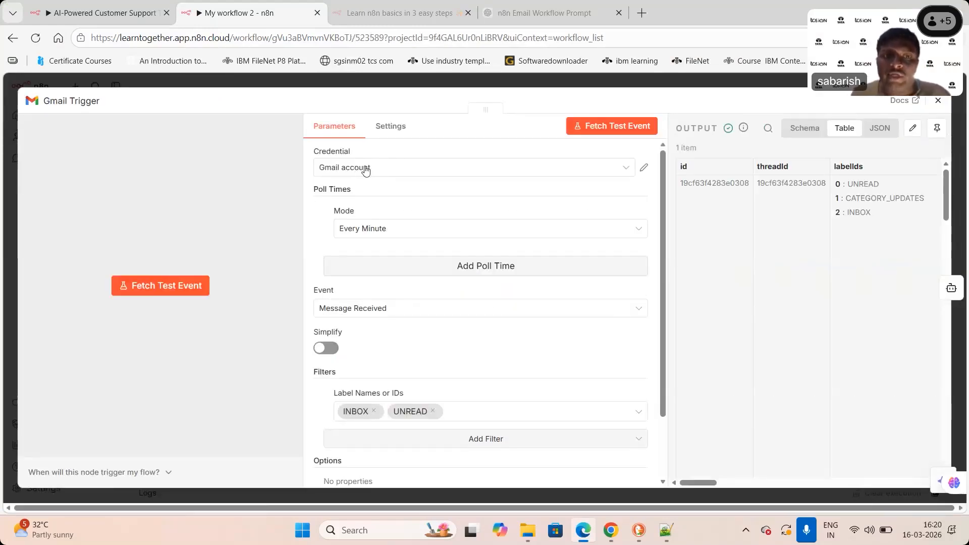
{"action": "left_click", "coordinate": [643, 170]}
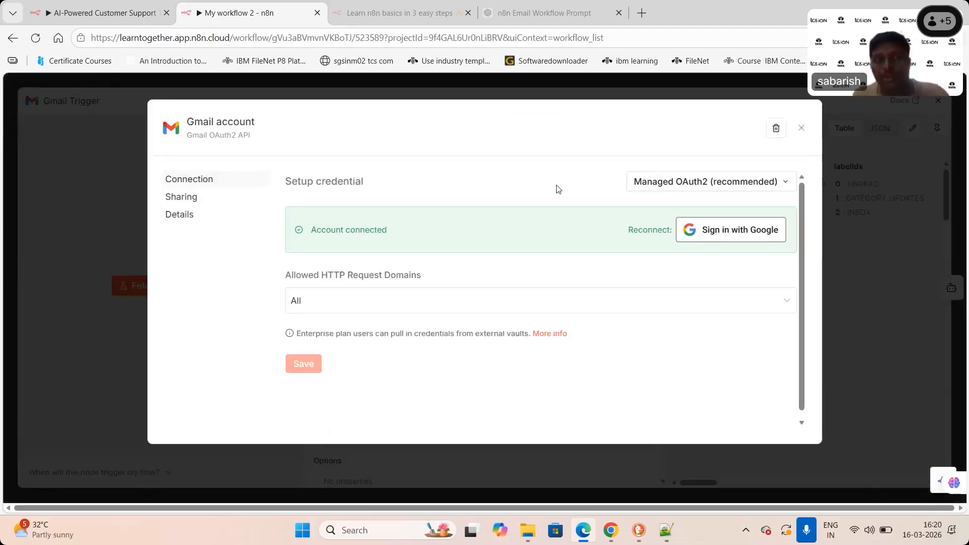
{"action": "left_click", "coordinate": [751, 241]}
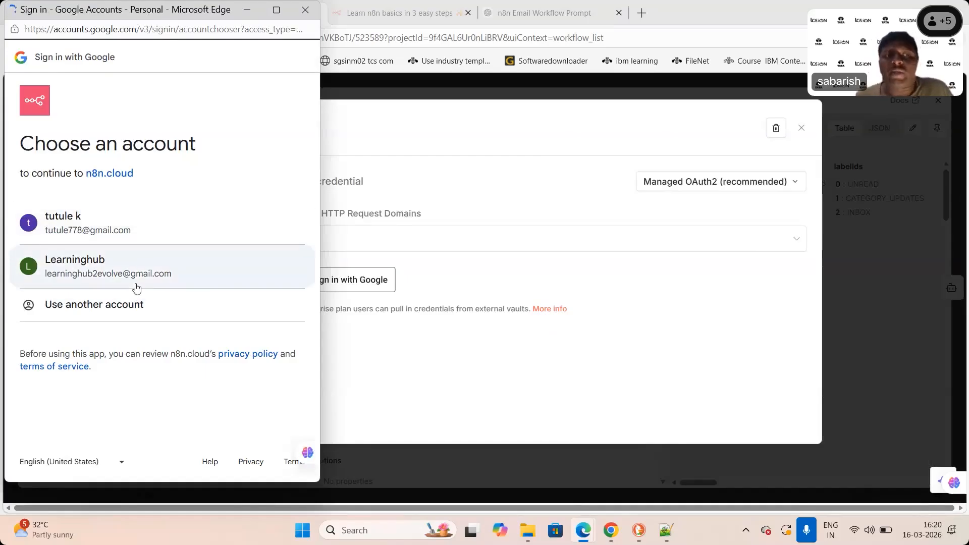
{"action": "left_click", "coordinate": [106, 267]}
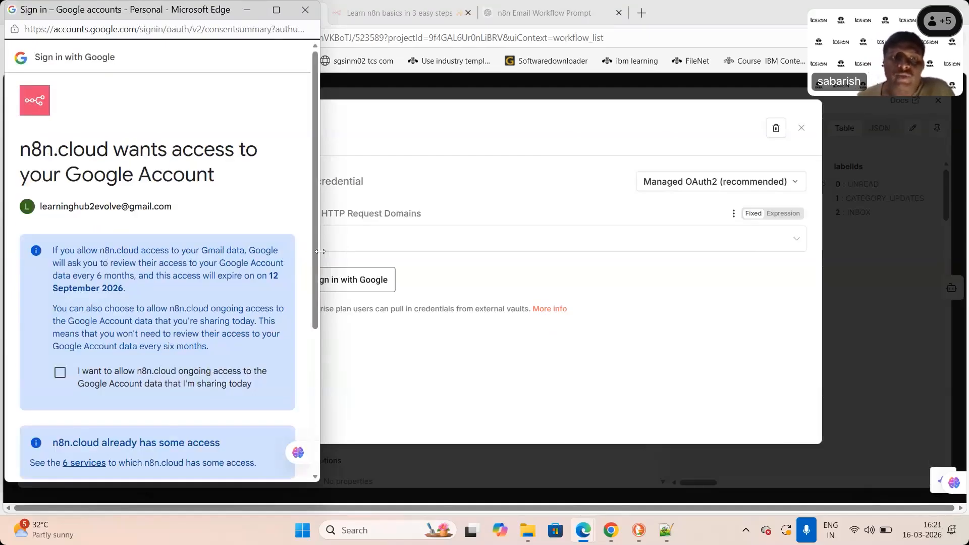
Check the services n8n.cloud already has access to, and grant it ongoing access to the Google account data.
{"action": "scroll", "coordinate": [319, 258], "scroll_direction": "down", "scroll_amount": 3}
{"action": "scroll", "coordinate": [283, 354], "scroll_direction": "down", "scroll_amount": 2}
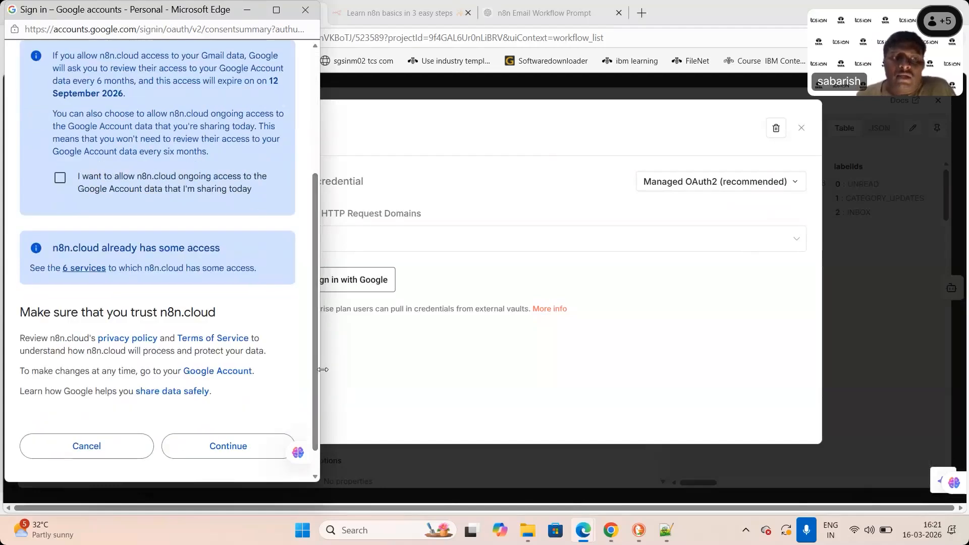
{"action": "left_click", "coordinate": [83, 268]}
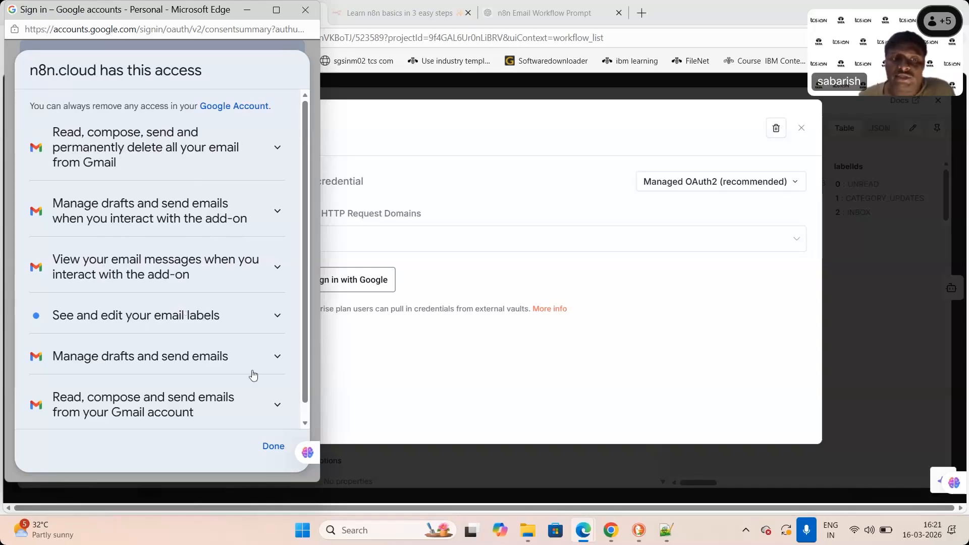
{"action": "left_click", "coordinate": [280, 450]}
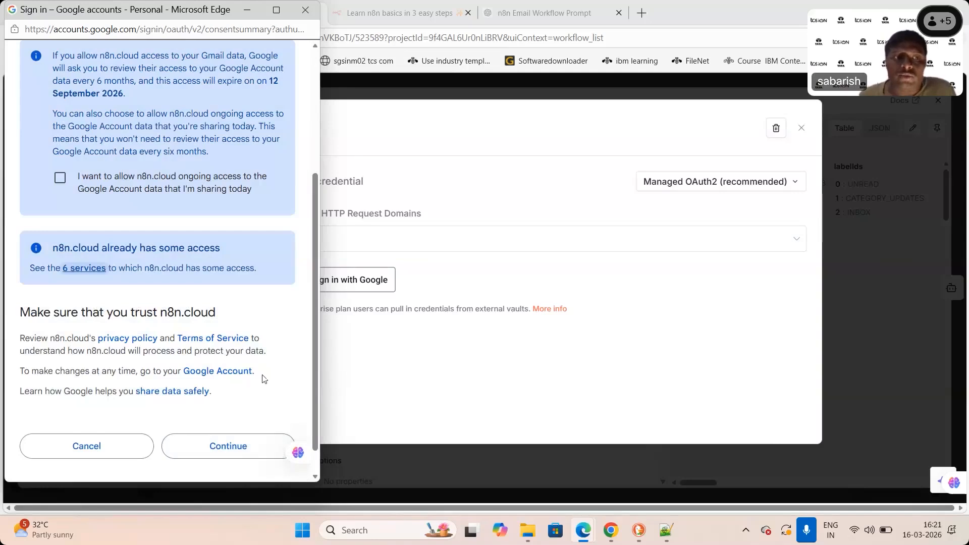
{"action": "left_click", "coordinate": [60, 178]}
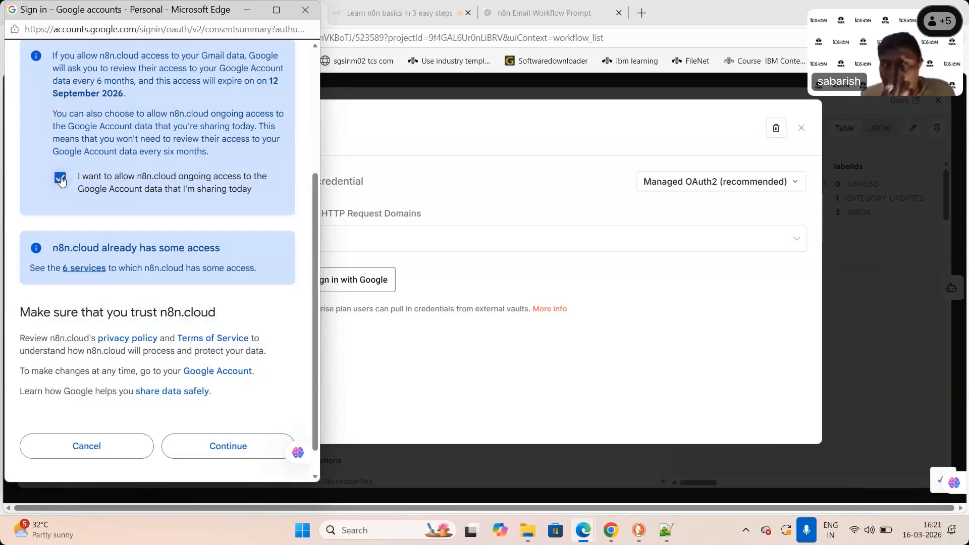
{"action": "left_click", "coordinate": [218, 452]}
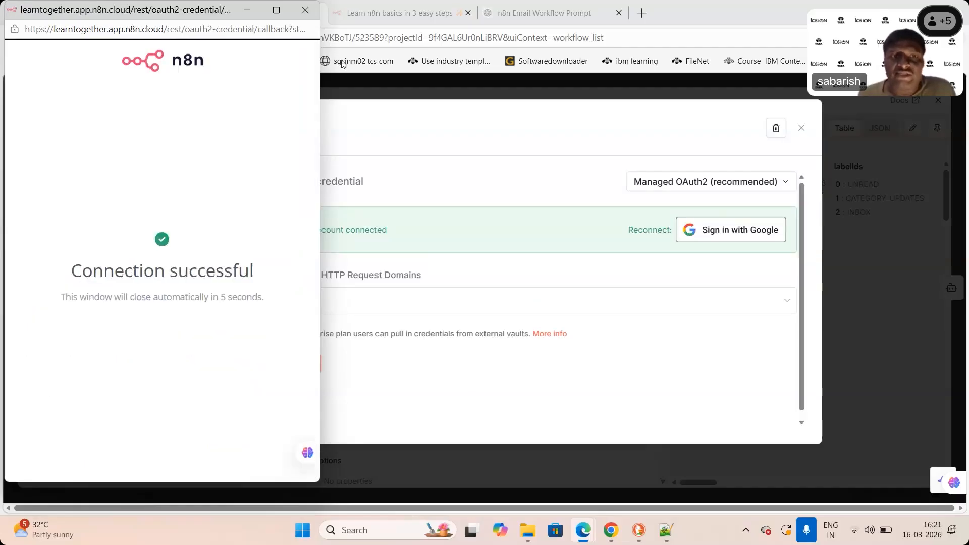
{"action": "left_click", "coordinate": [305, 11]}
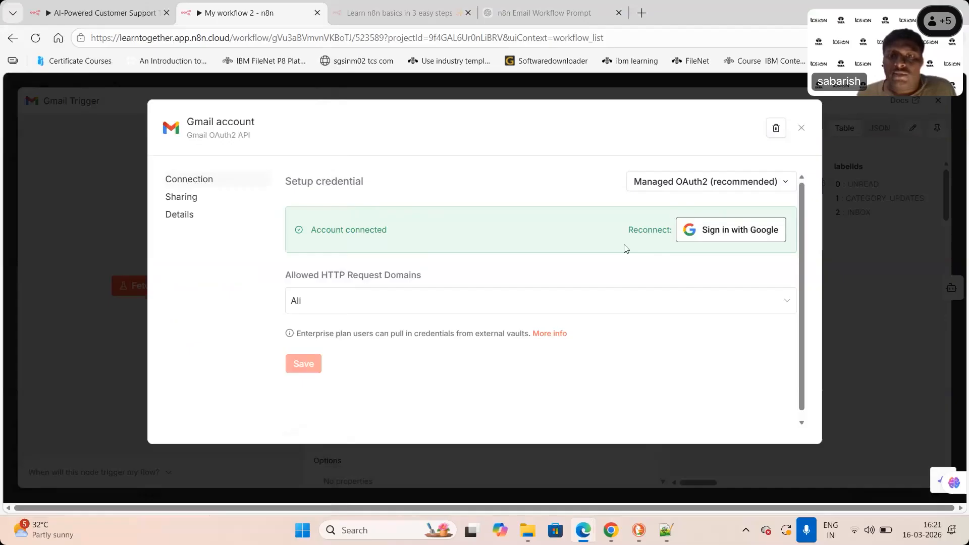
Save the reconnected Gmail credential and return to the Gmail Trigger parameters.
{"action": "double_click", "coordinate": [651, 231]}
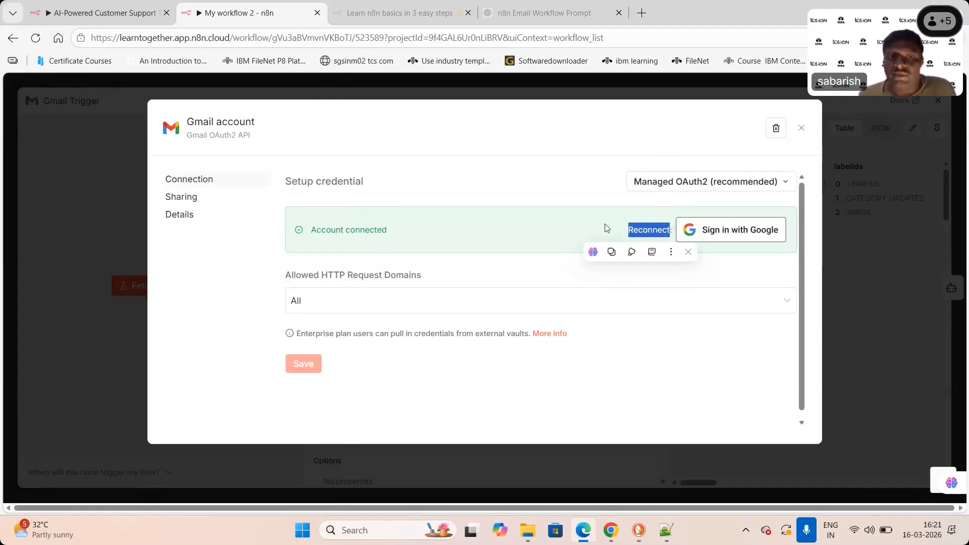
{"action": "left_click", "coordinate": [306, 363]}
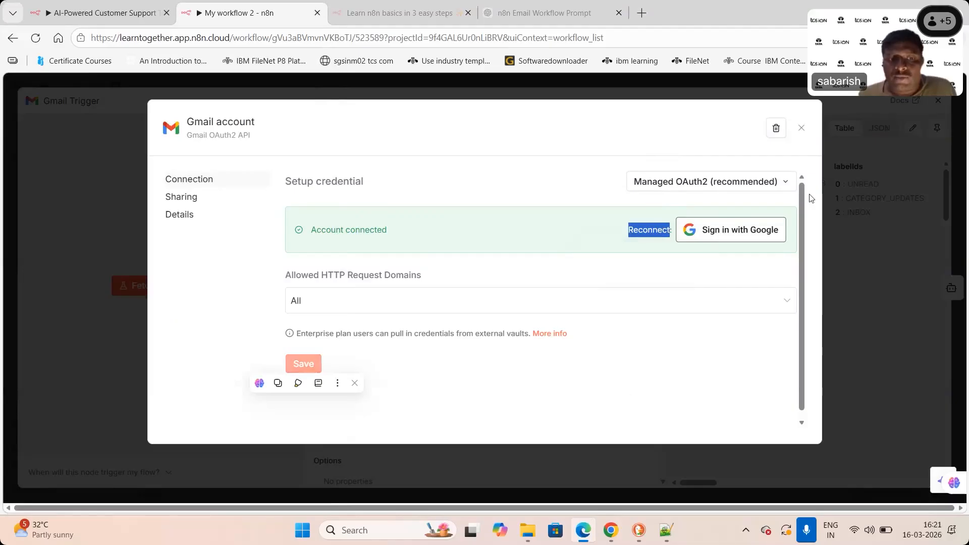
{"action": "left_click", "coordinate": [802, 130]}
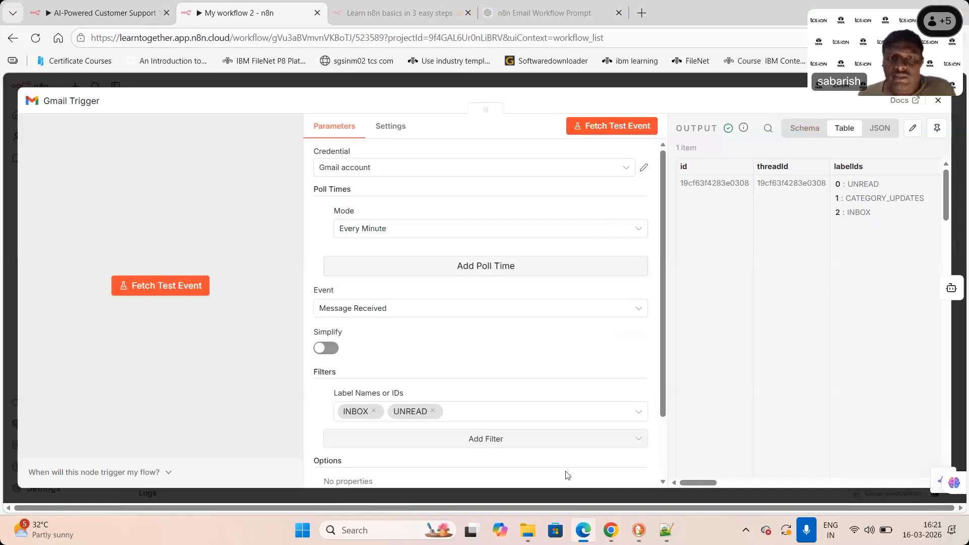
Switch to the Gmail mailbox in the other browser and address a new message to the Learninghub account.
{"action": "left_click", "coordinate": [641, 532]}
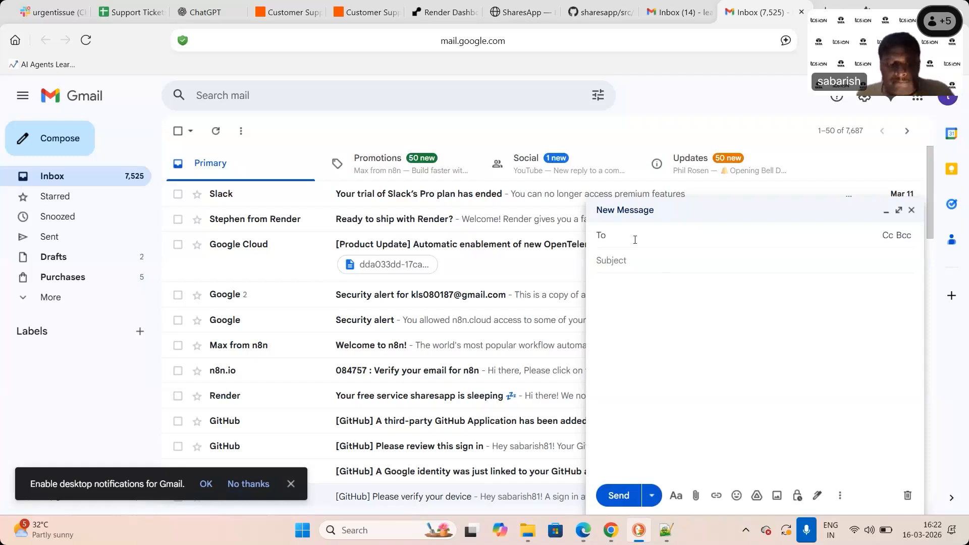
{"action": "type", "text": "learnin"}
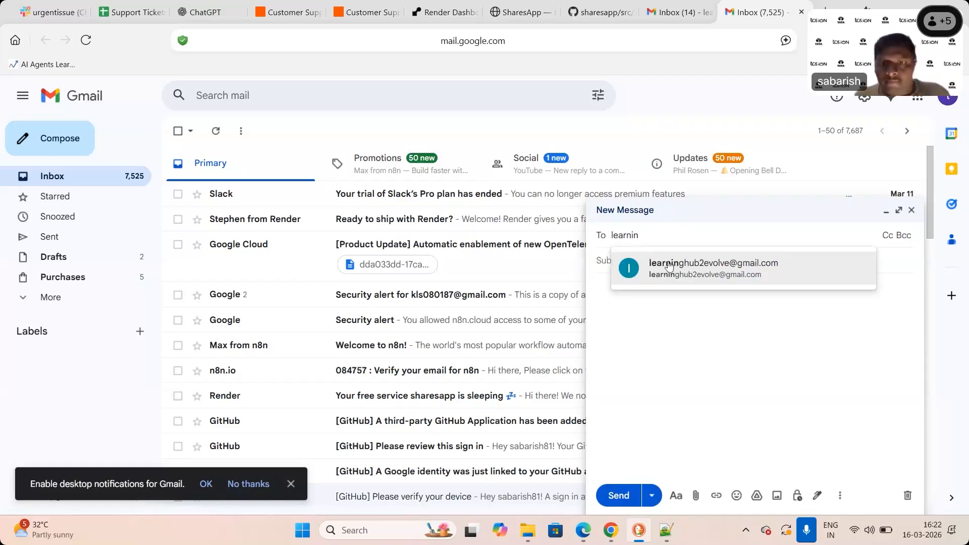
{"action": "left_click", "coordinate": [668, 266]}
{"action": "left_click", "coordinate": [623, 280]}
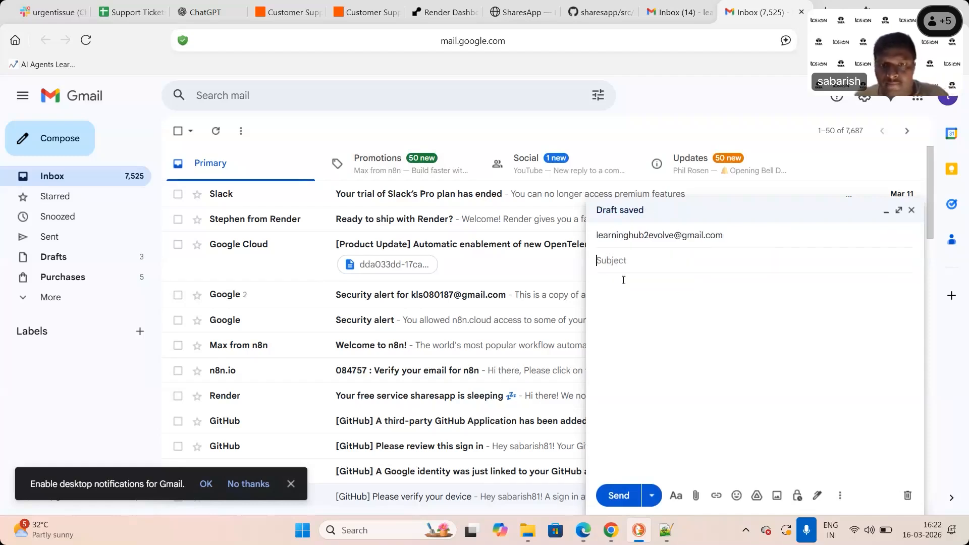
Give the new message the subject "High : Facing login issue".
{"action": "type", "text": "HIgh"}
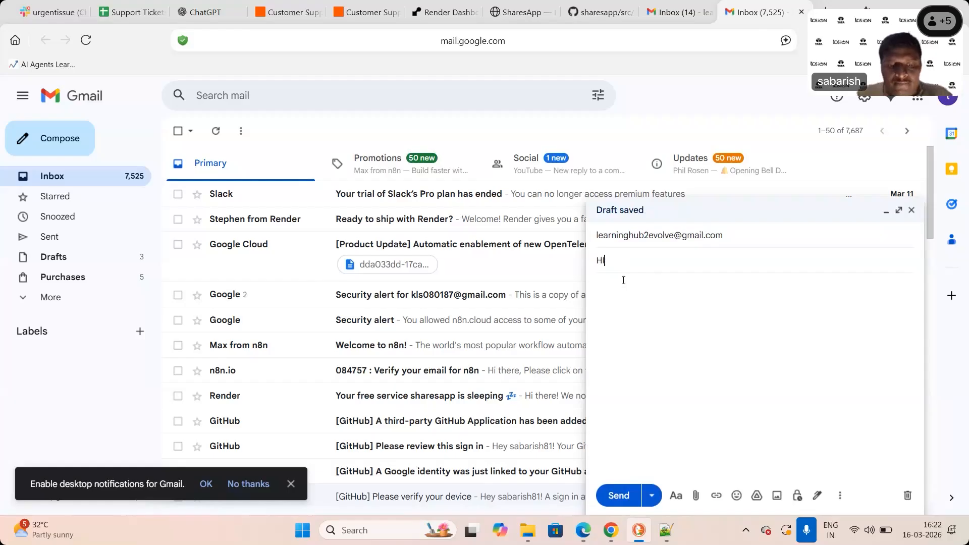
{"action": "key", "text": "BackSpace"}
{"action": "key", "text": "BackSpace"}
{"action": "key", "text": "BackSpace"}
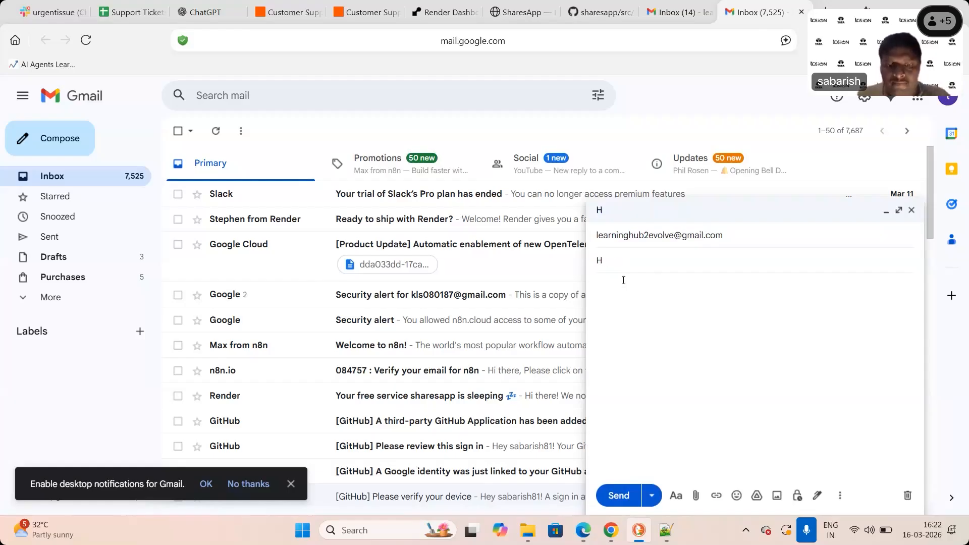
{"action": "type", "text": "igh :"}
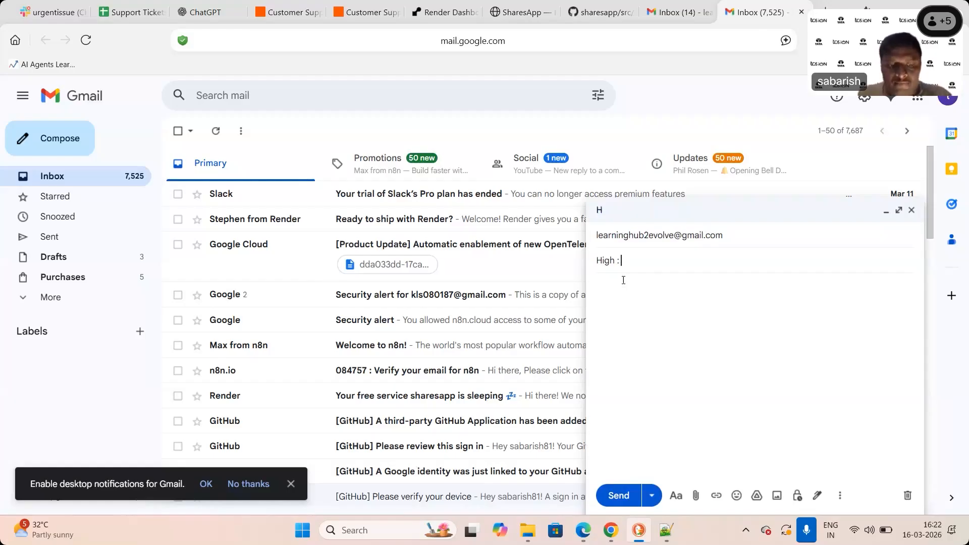
{"action": "type", "text": " Facing lo"}
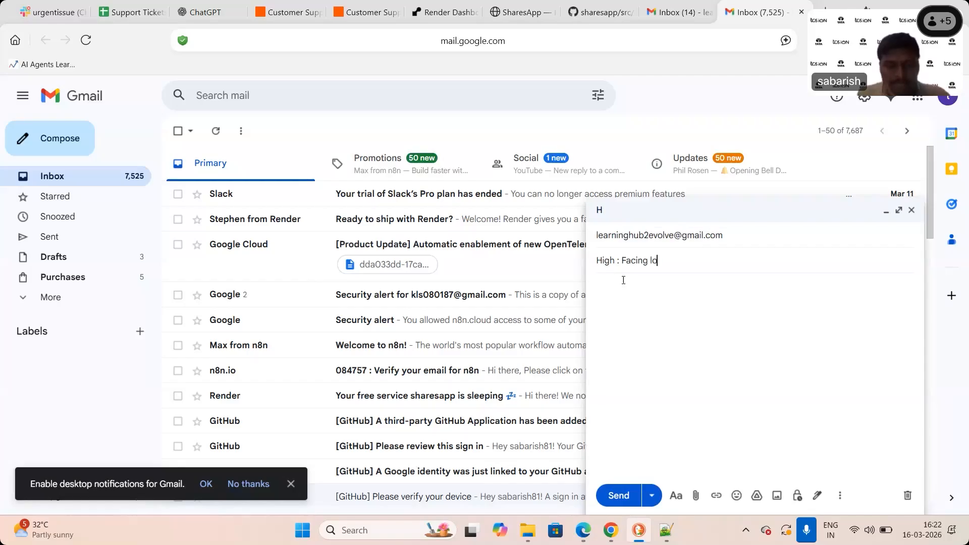
{"action": "type", "text": "gin issue"}
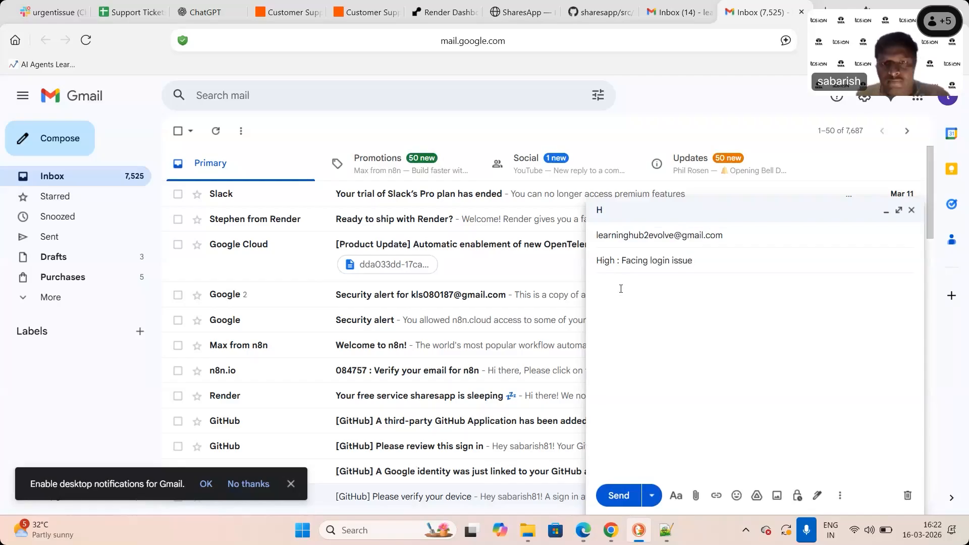
Write the message body: "Hi Team", "I am facing issue with login", and a "Regards" sign-off with the sender's name.
{"action": "left_click", "coordinate": [615, 293]}
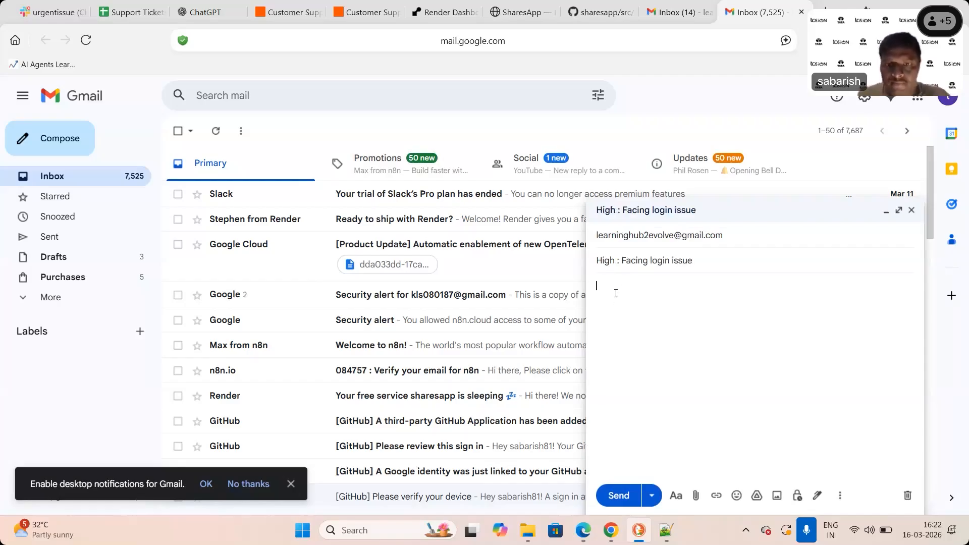
{"action": "type", "text": "Hi Team"}
{"action": "key", "text": "Return"}
{"action": "key", "text": "Return"}
{"action": "key", "text": "Return"}
{"action": "key", "text": "Return"}
{"action": "type", "text": "Regards"}
{"action": "key", "text": "Return"}
{"action": "type", "text": "Sabarish"}
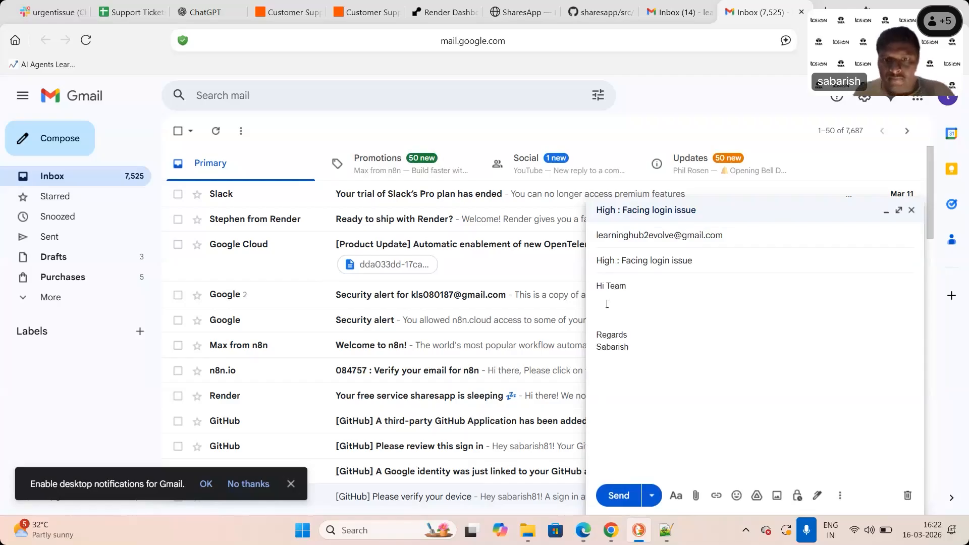
{"action": "type", "text": " am f"}
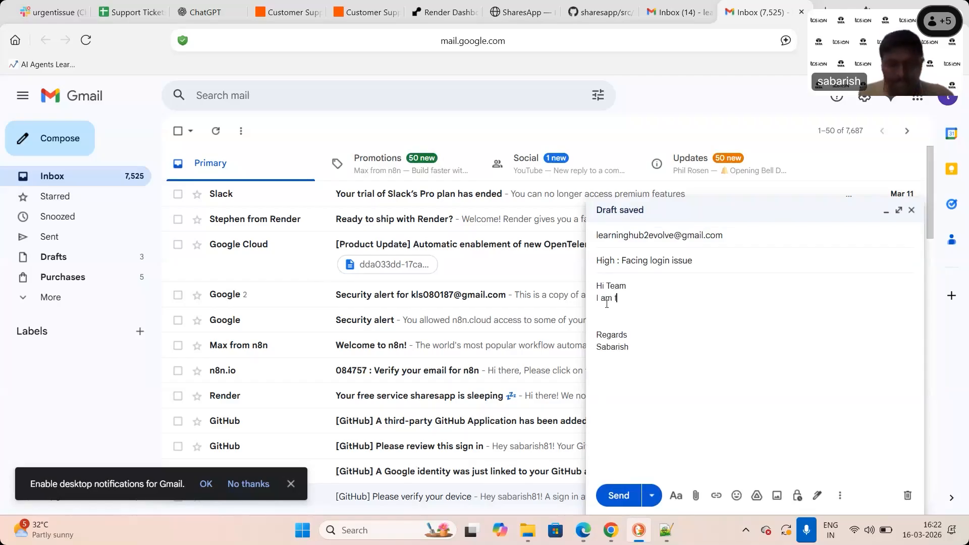
{"action": "type", "text": "acing issue with"}
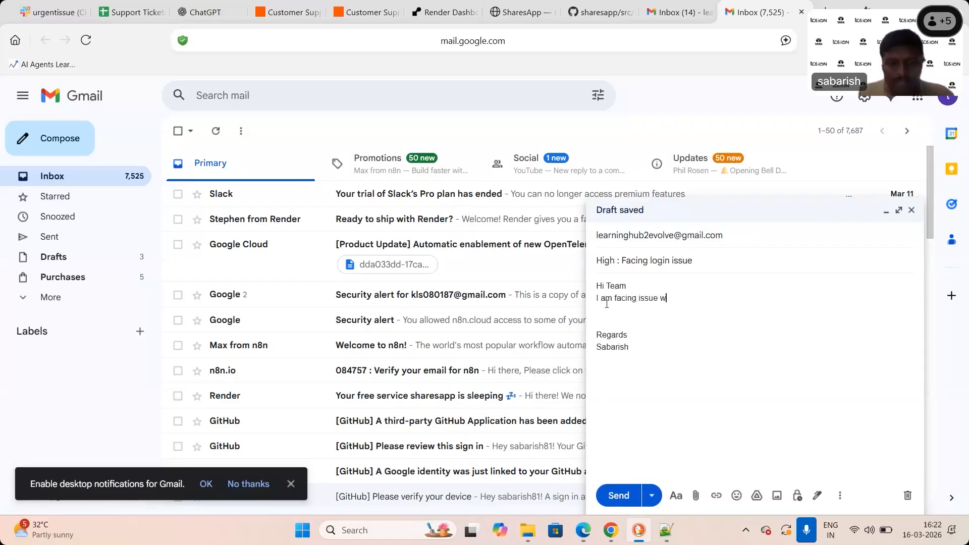
{"action": "type", "text": " login"}
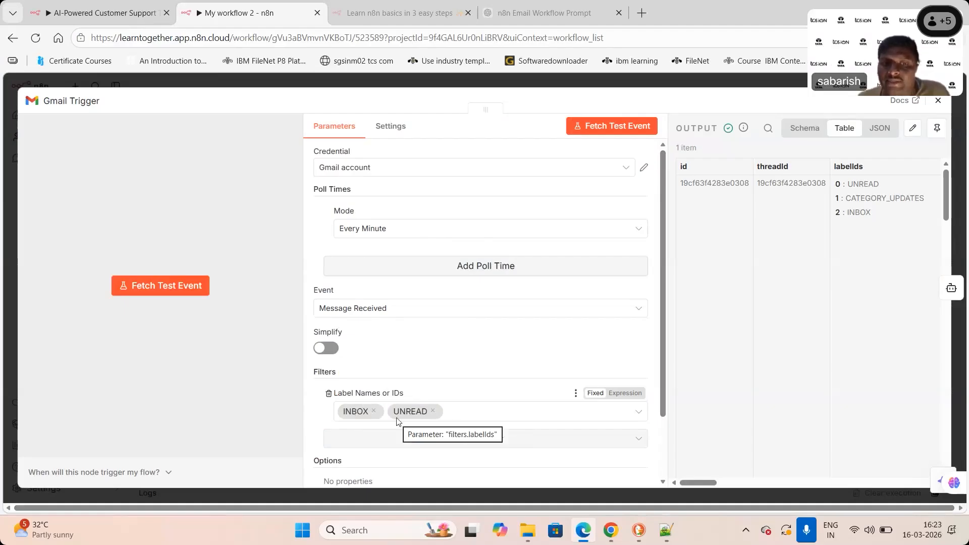
Fetch a test event with the Gmail Trigger, look across its output table, and return to the canvas.
{"action": "left_click", "coordinate": [597, 130]}
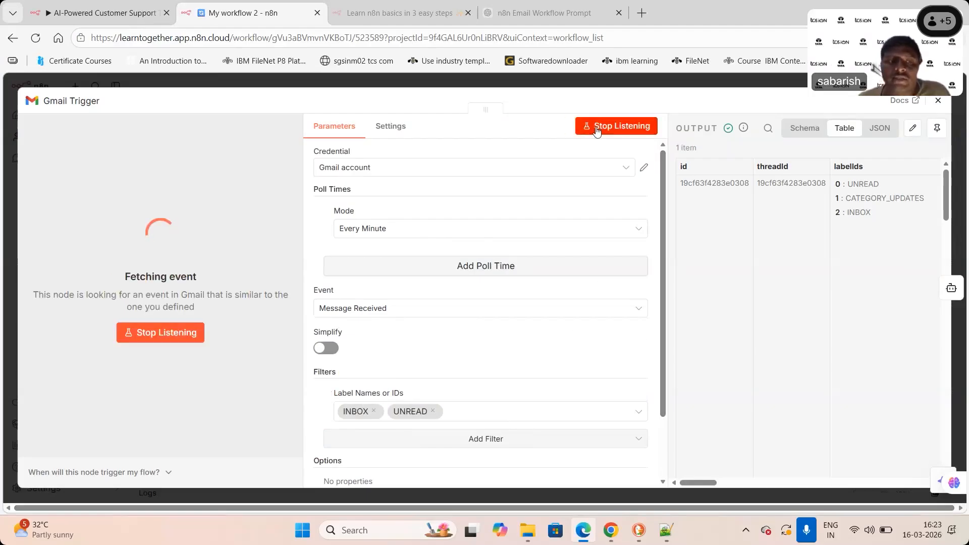
{"action": "scroll", "coordinate": [828, 283], "scroll_direction": "right", "scroll_amount": 10}
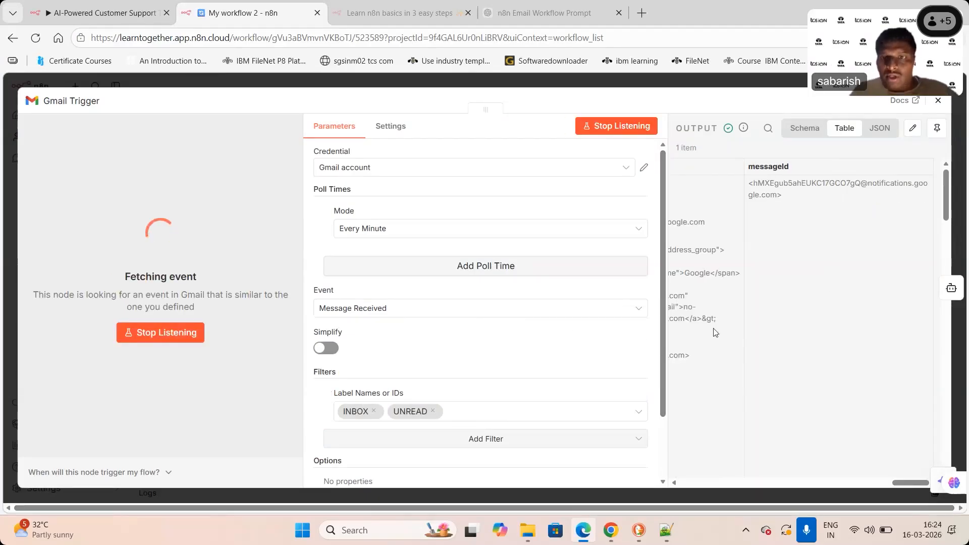
{"action": "left_click_drag", "start_coordinate": [910, 482], "coordinate": [668, 484]}
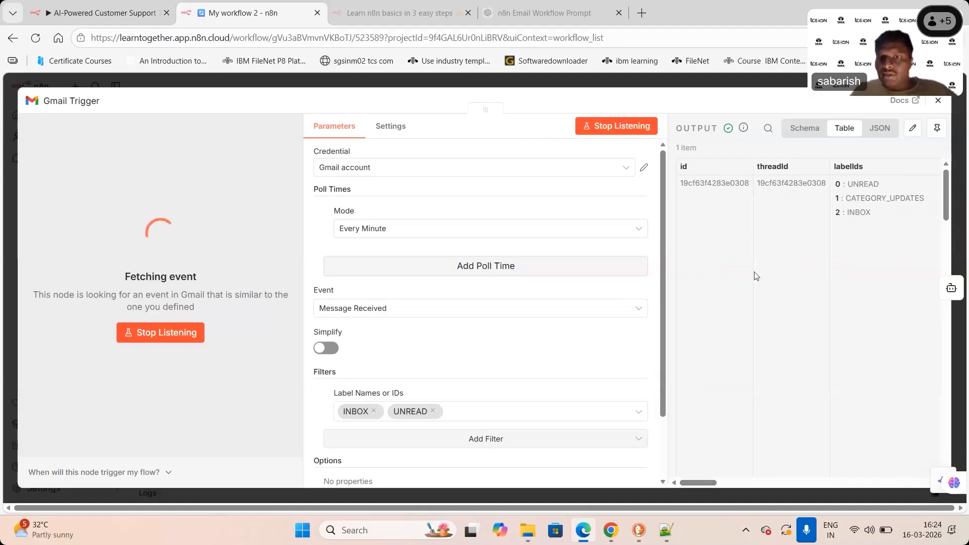
{"action": "left_click", "coordinate": [937, 101]}
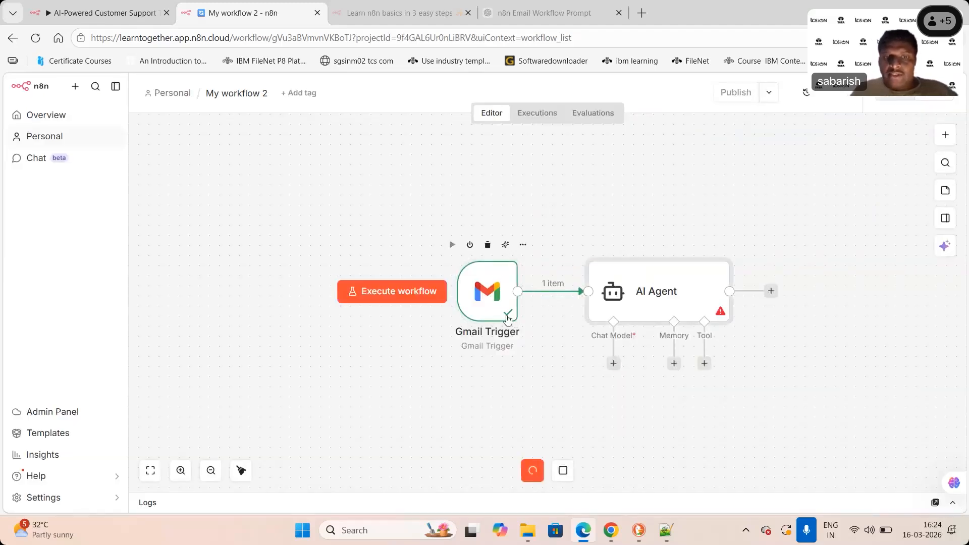
Attach an OpenAI Chat Model to the AI Agent, keeping gpt-5-mini and the n8n free OpenAI API credits.
{"action": "double_click", "coordinate": [647, 287]}
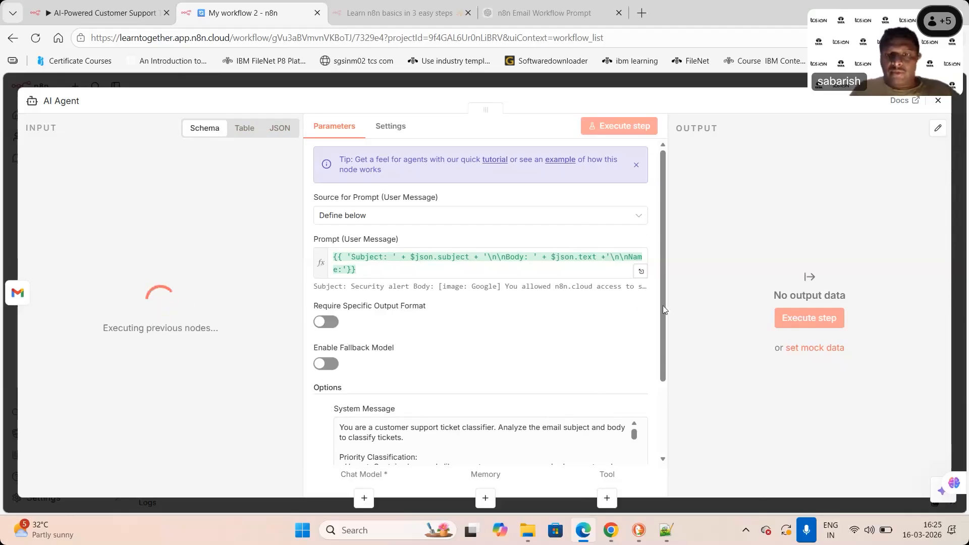
{"action": "key", "text": "Escape"}
{"action": "left_click", "coordinate": [613, 363]}
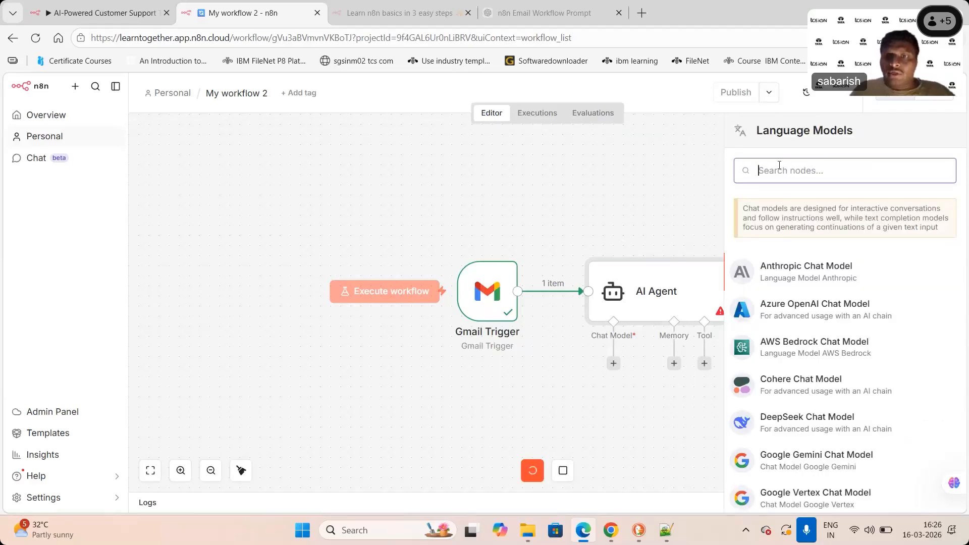
{"action": "type", "text": "op"}
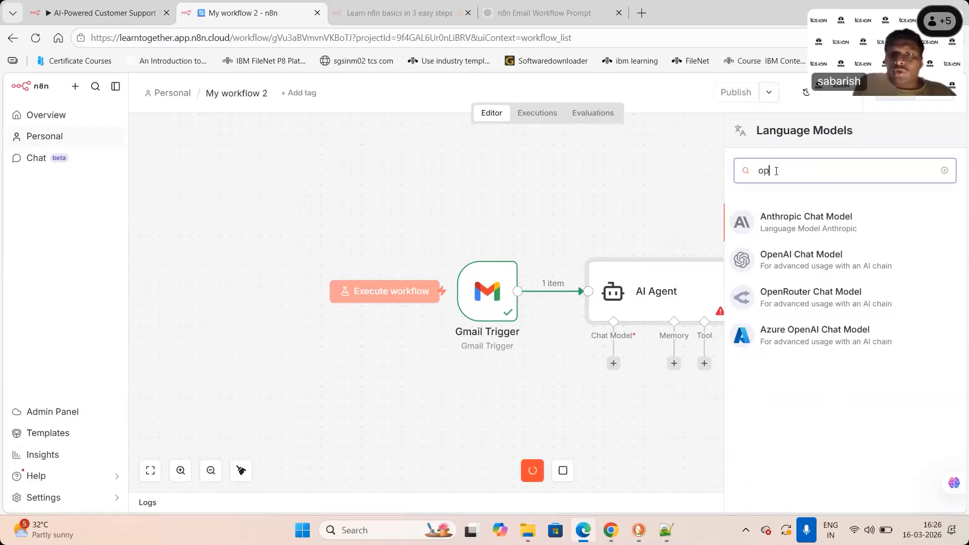
{"action": "left_click", "coordinate": [786, 262]}
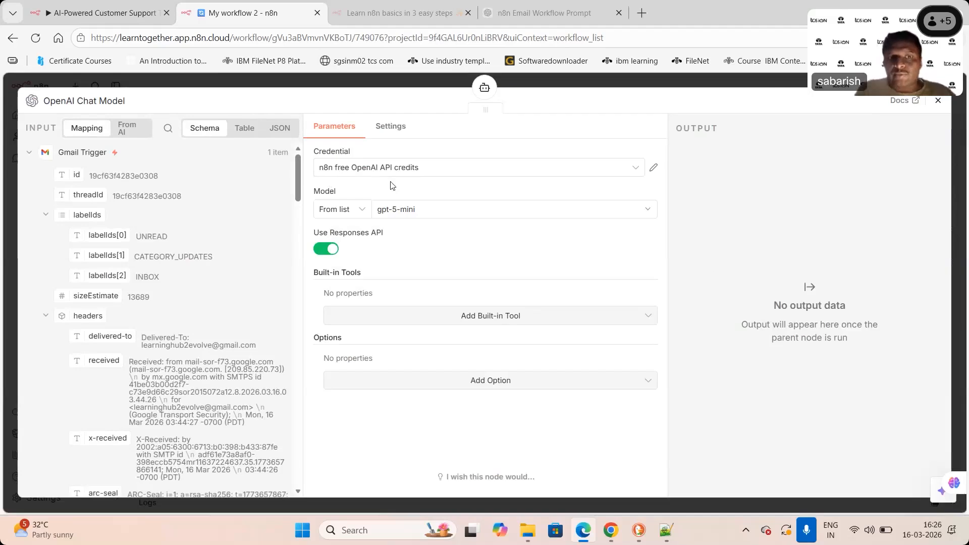
{"action": "left_click", "coordinate": [648, 212]}
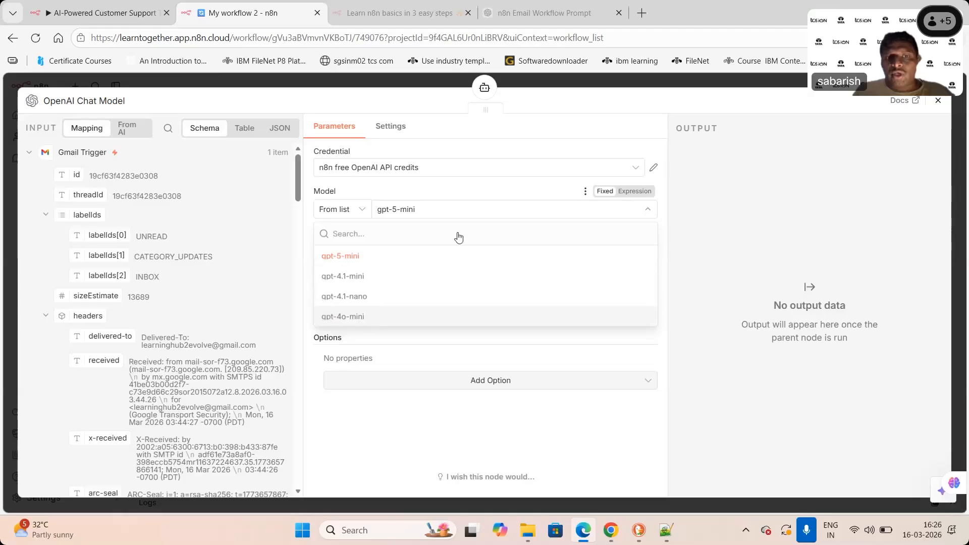
{"action": "left_click", "coordinate": [457, 196]}
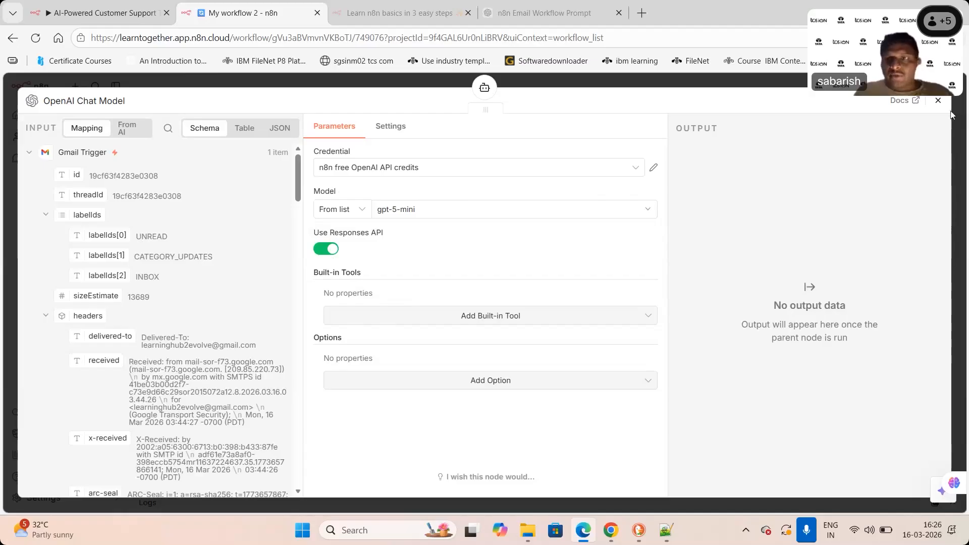
{"action": "left_click", "coordinate": [938, 105]}
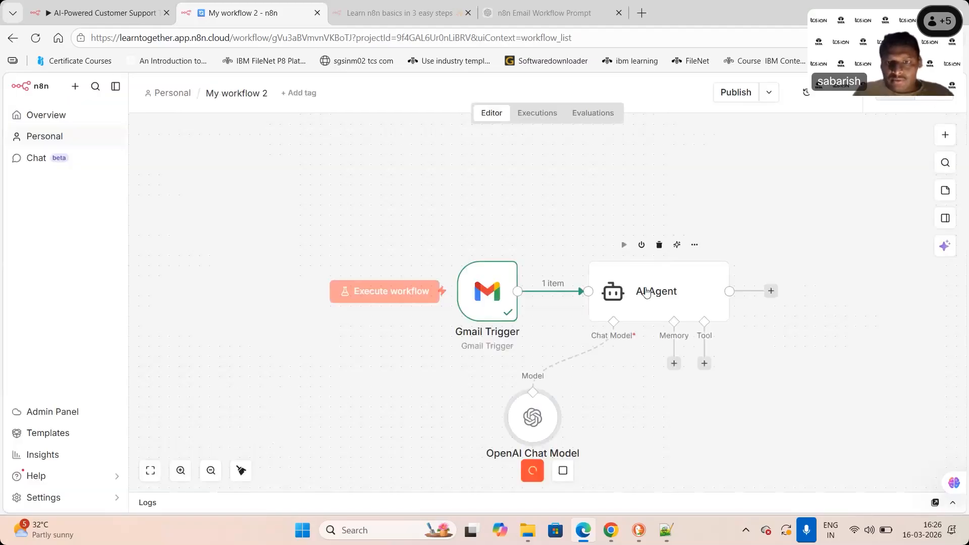
Look over the AI Agent's prompt and system message with the chat model attached, and return to the canvas.
{"action": "double_click", "coordinate": [647, 293]}
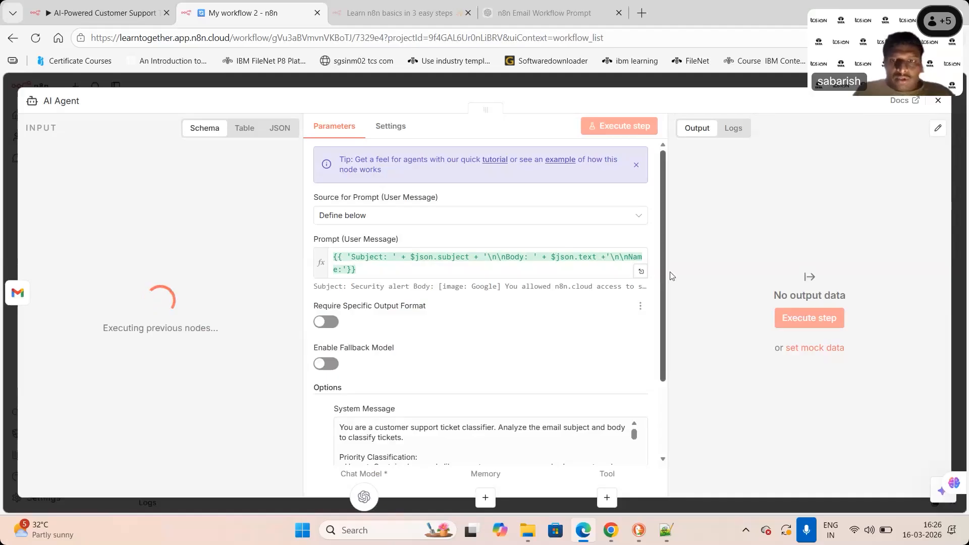
{"action": "mouse_move", "coordinate": [664, 273]}
{"action": "left_mouse_down"}
{"action": "mouse_move", "coordinate": [664, 349]}
{"action": "mouse_move", "coordinate": [660, 268]}
{"action": "left_mouse_up"}
{"action": "left_click", "coordinate": [938, 101]}
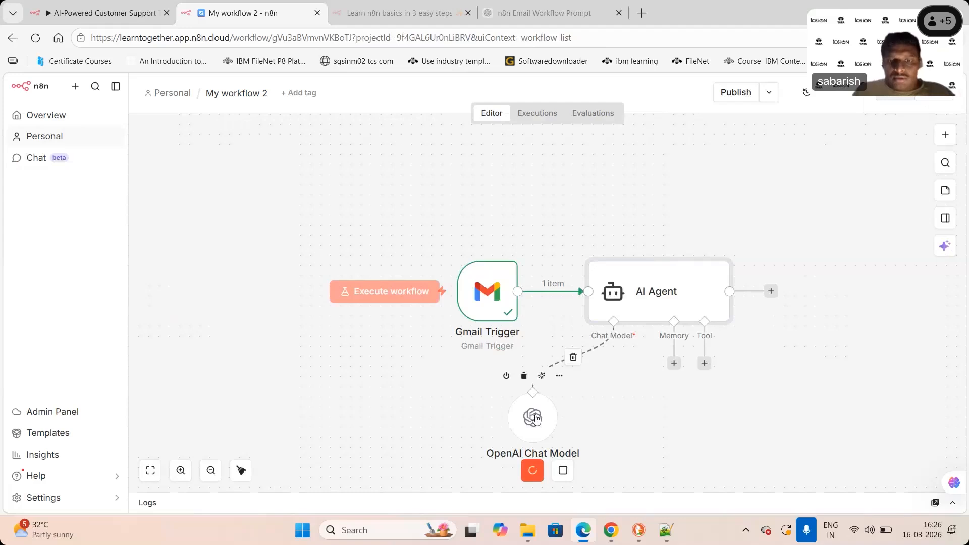
Add a Sampling Temperature option of 0.1 to the OpenAI Chat Model, look over its built-in tools, and return to the canvas.
{"action": "double_click", "coordinate": [536, 419]}
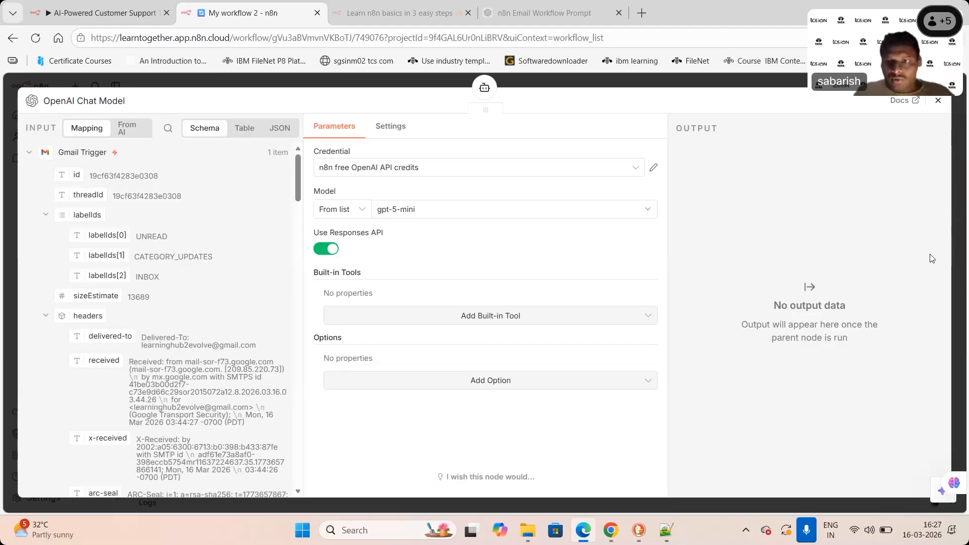
{"action": "left_click", "coordinate": [518, 383]}
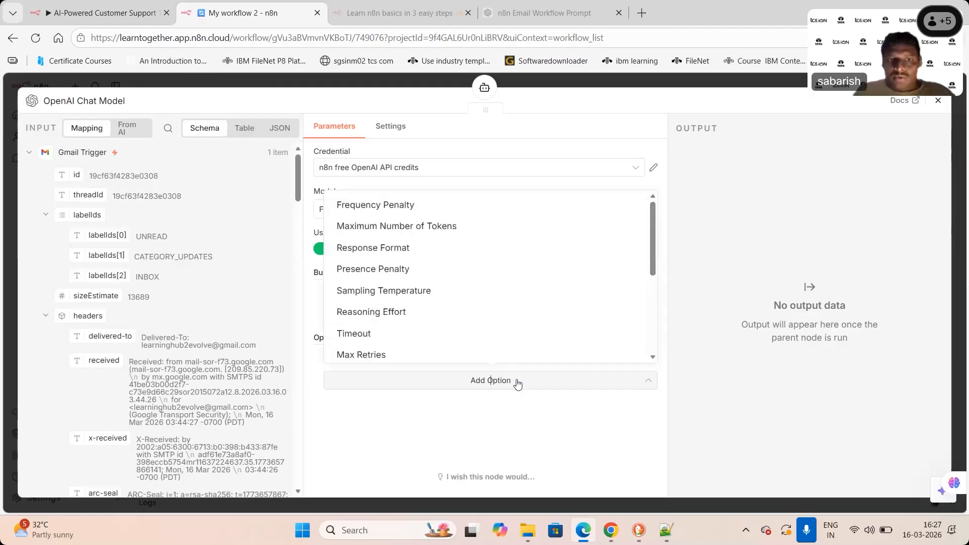
{"action": "left_click", "coordinate": [468, 294]}
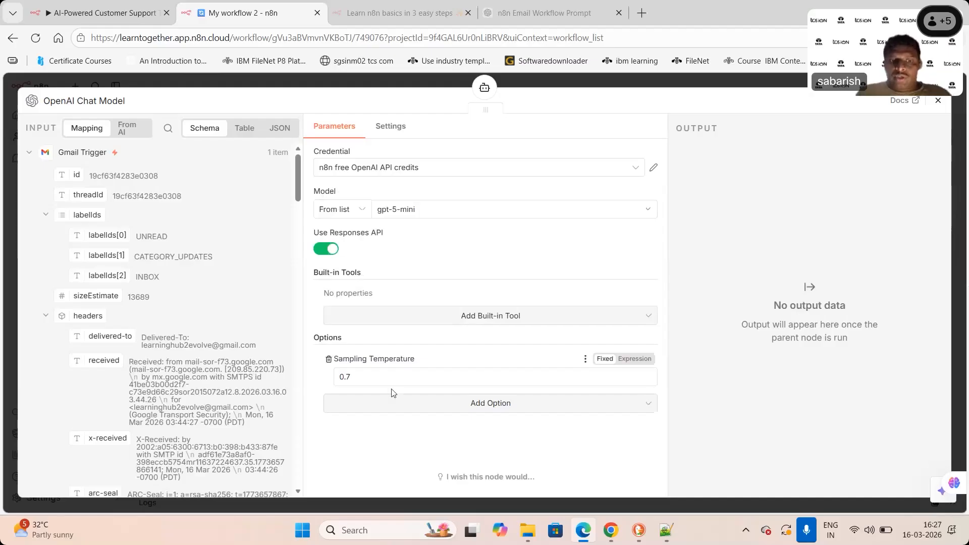
{"action": "left_click", "coordinate": [382, 375]}
{"action": "key", "text": "BackSpace"}
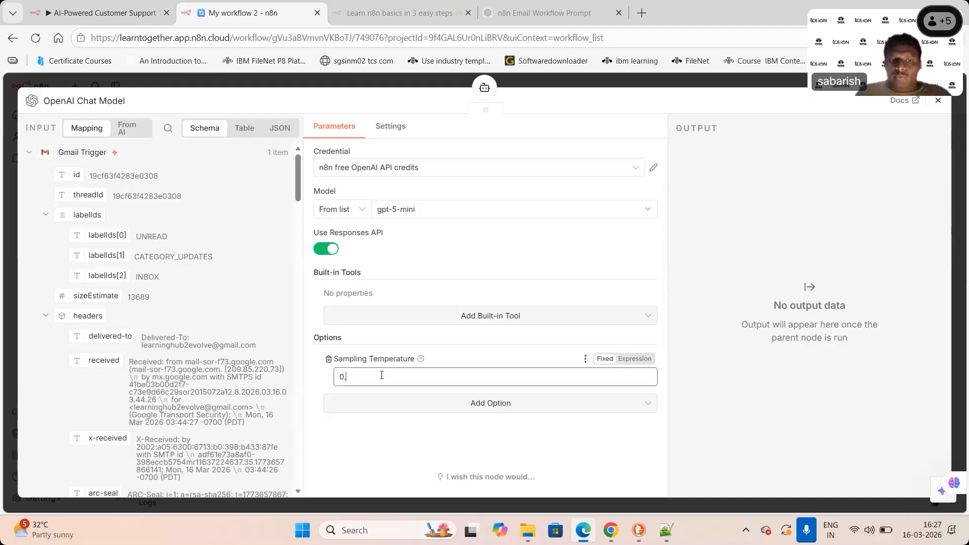
{"action": "type", "text": "1"}
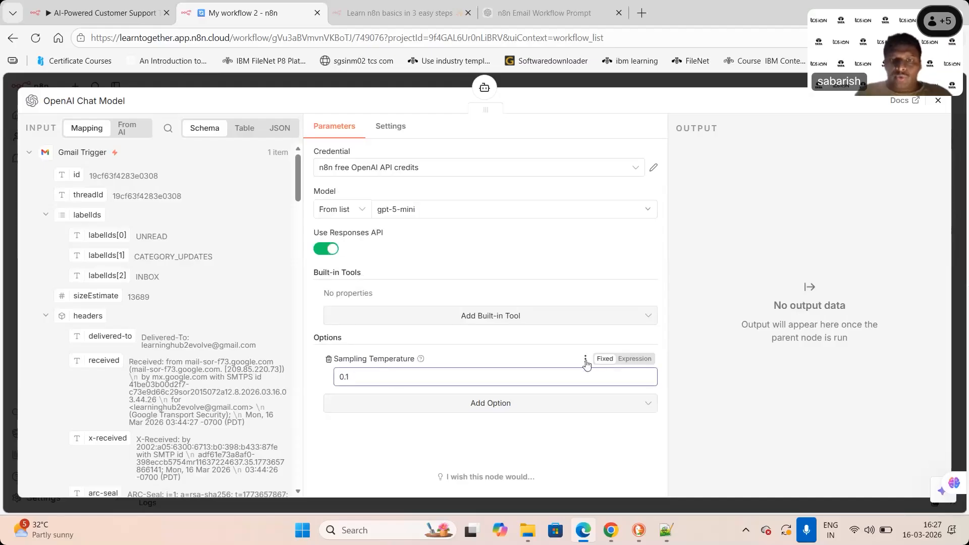
{"action": "left_click", "coordinate": [550, 357]}
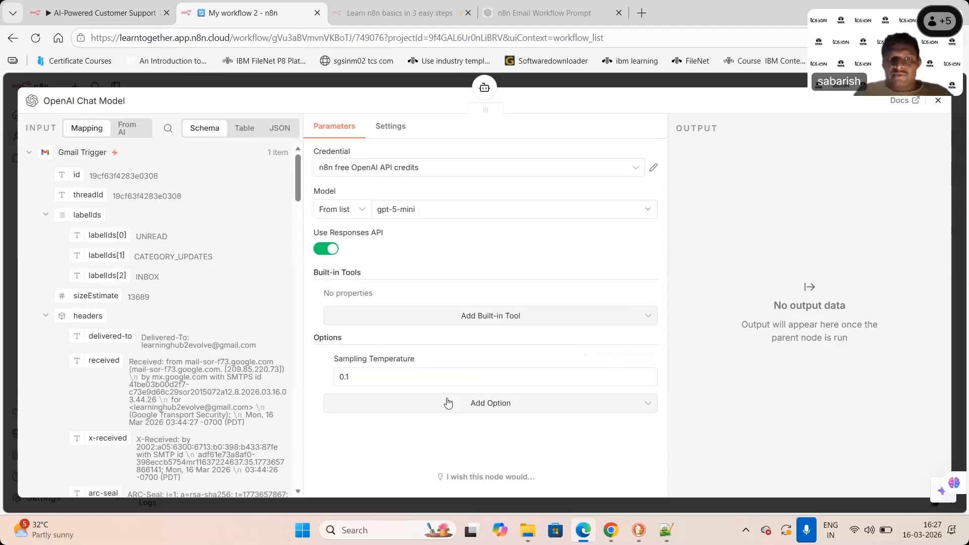
{"action": "left_click", "coordinate": [519, 321]}
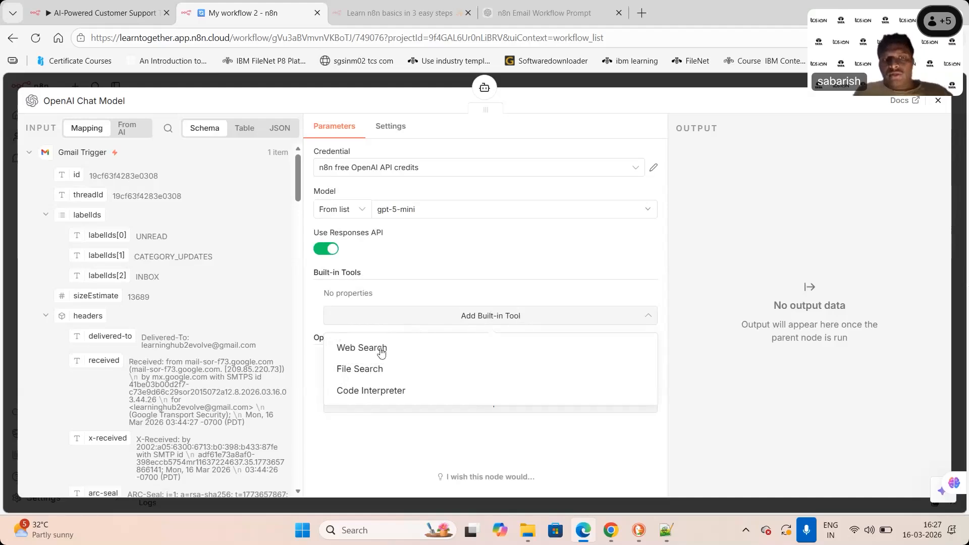
{"action": "left_click", "coordinate": [455, 291]}
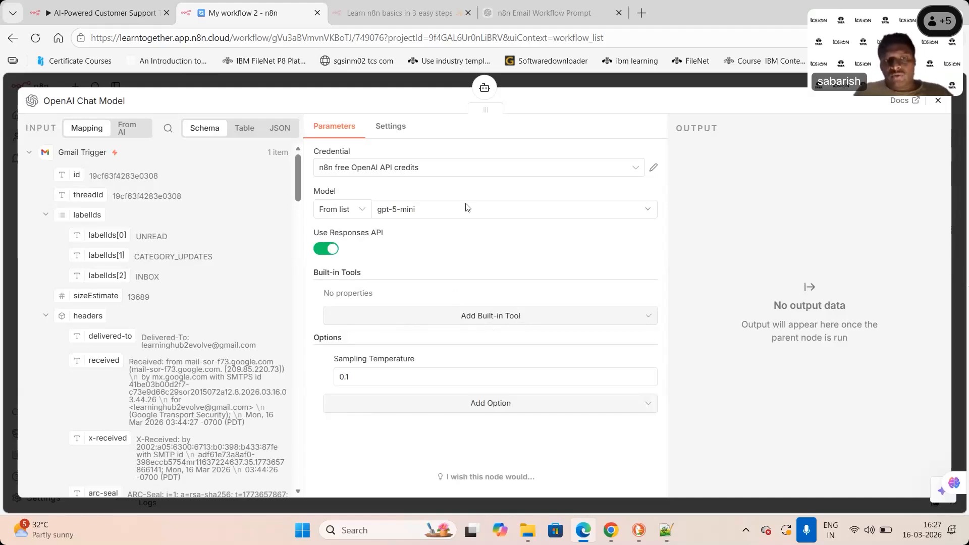
{"action": "left_click", "coordinate": [939, 102]}
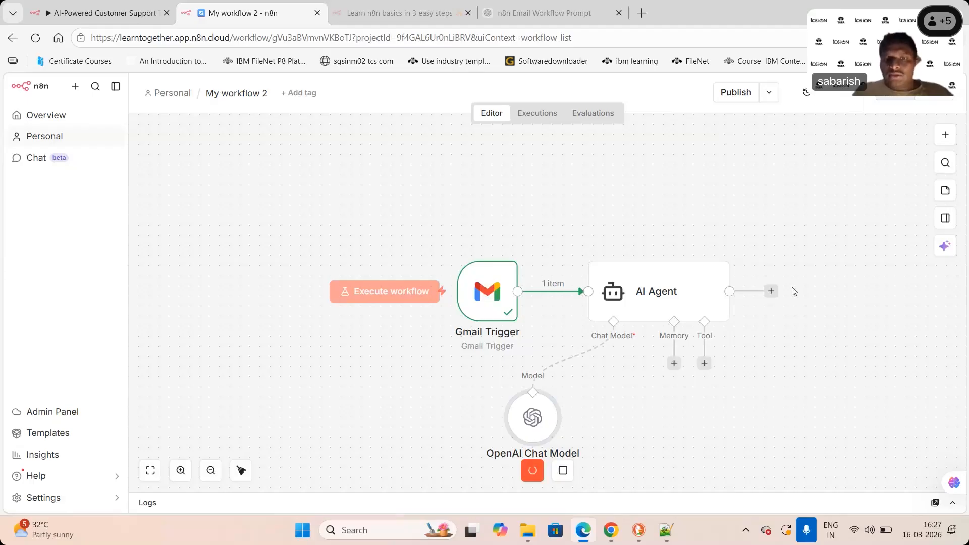
Review the AI Agent's prompt, the chat model's settings and the classification rules in the Notepad++ notes, and return to the n8n canvas.
{"action": "double_click", "coordinate": [648, 299]}
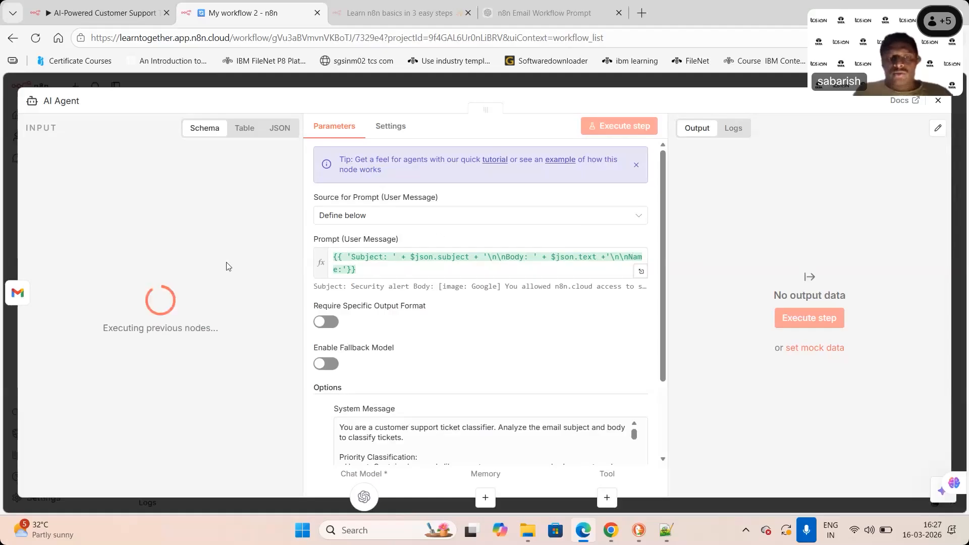
{"action": "left_click", "coordinate": [938, 104]}
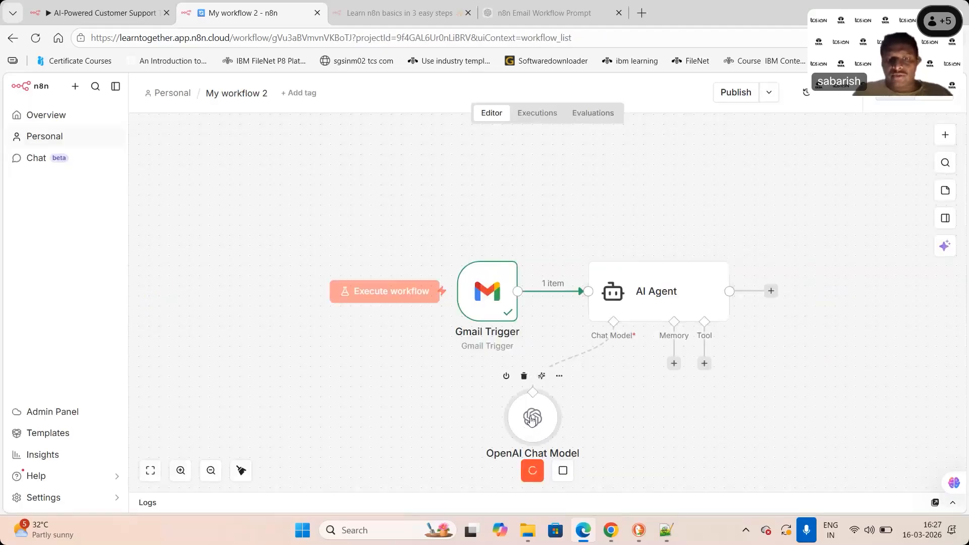
{"action": "double_click", "coordinate": [531, 420]}
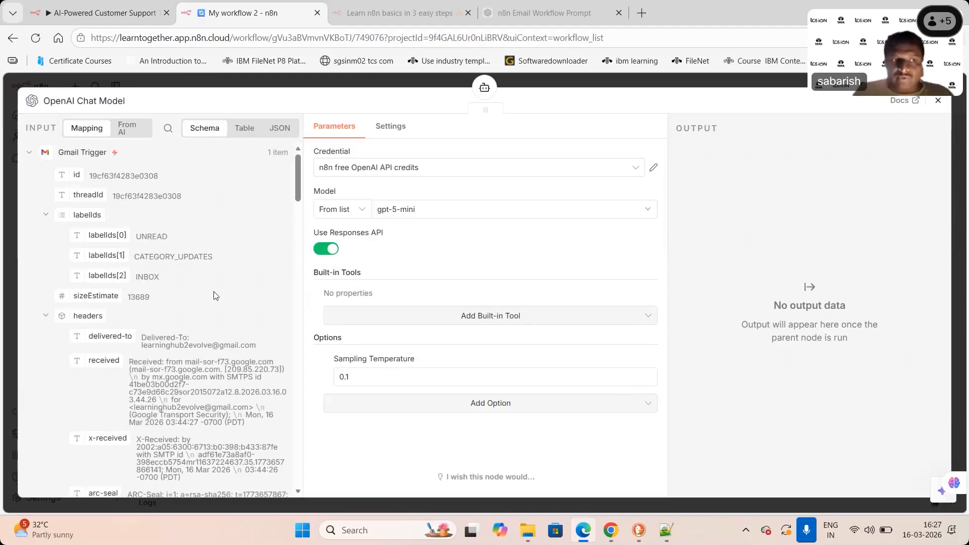
{"action": "left_click", "coordinate": [937, 102]}
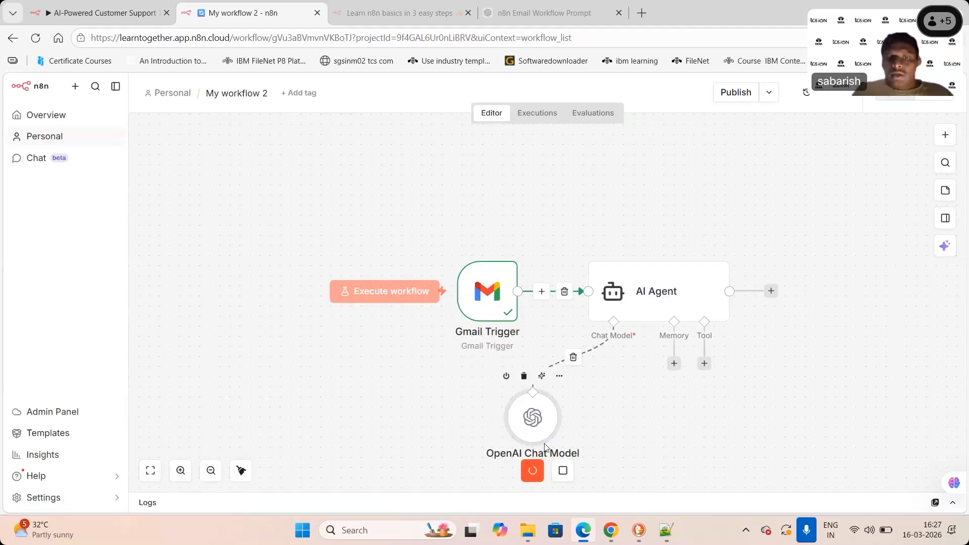
{"action": "left_click", "coordinate": [666, 531]}
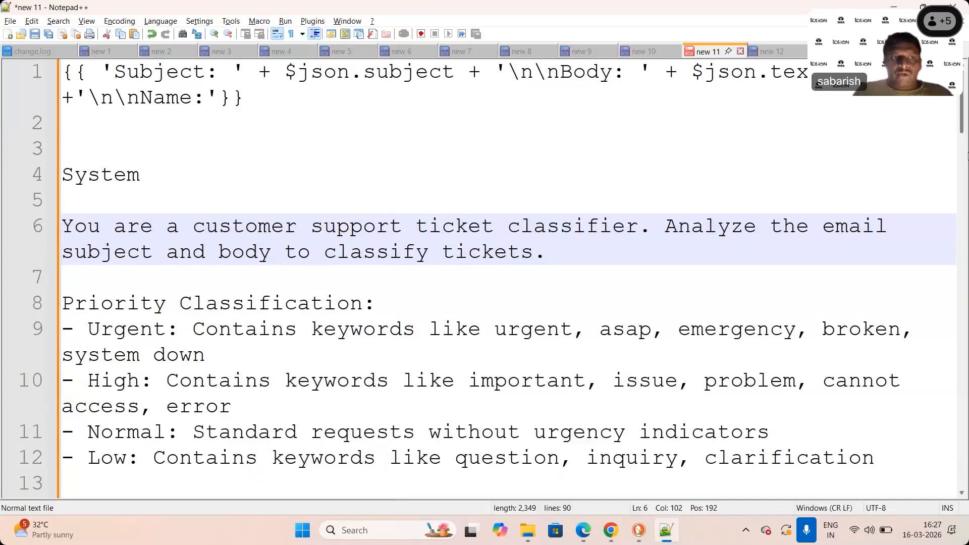
{"action": "scroll", "coordinate": [964, 145], "scroll_direction": "down", "scroll_amount": 5}
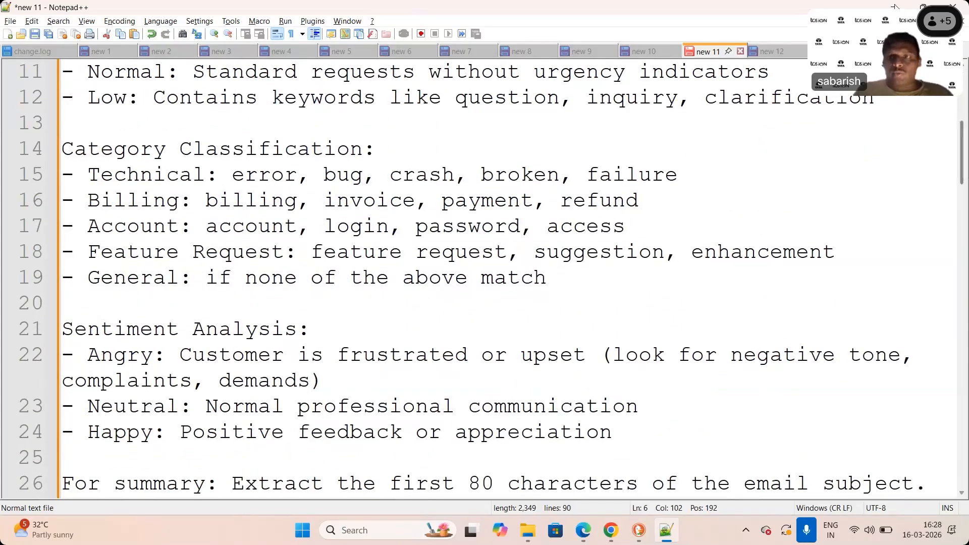
{"action": "left_click", "coordinate": [893, 6]}
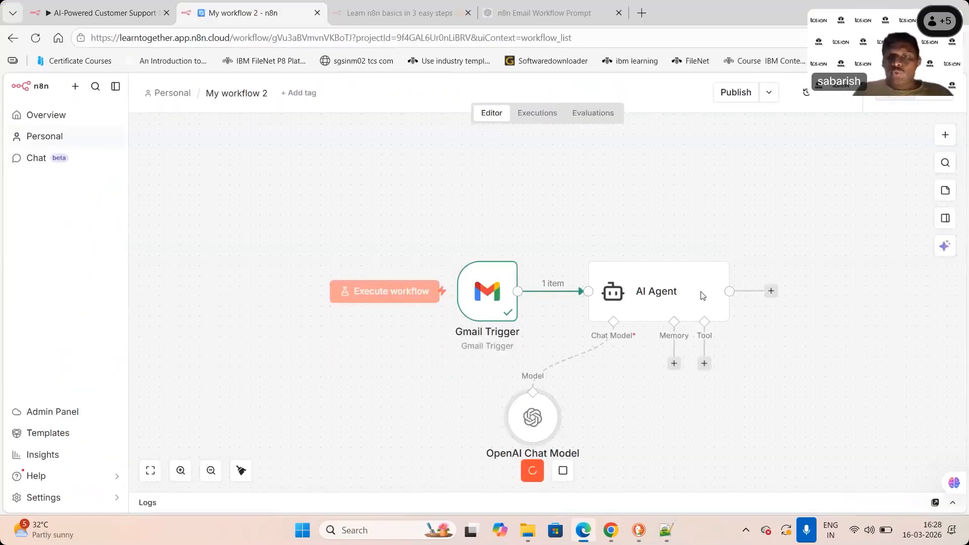
Enable Require Specific Output Format on the AI Agent and return to the canvas.
{"action": "left_click", "coordinate": [642, 286]}
{"action": "double_click", "coordinate": [642, 286]}
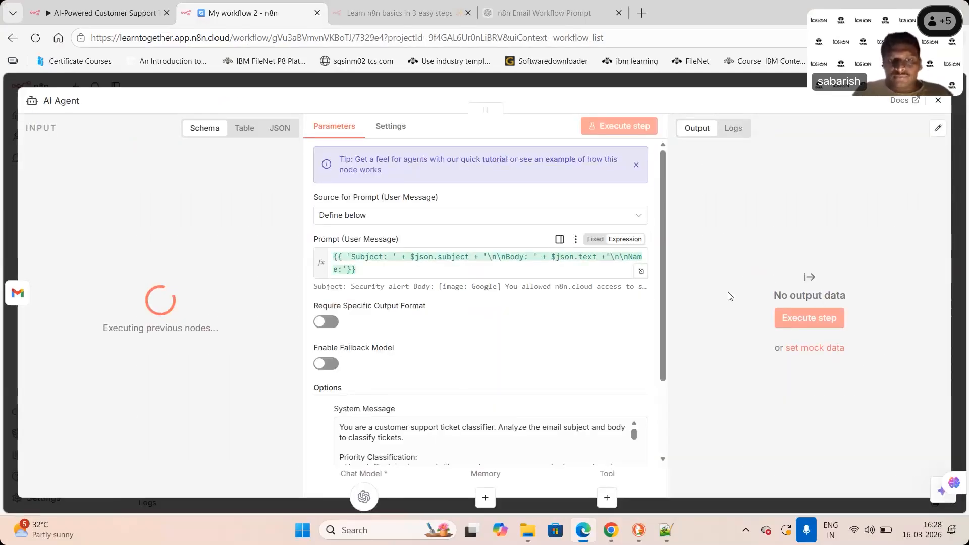
{"action": "left_click", "coordinate": [331, 323]}
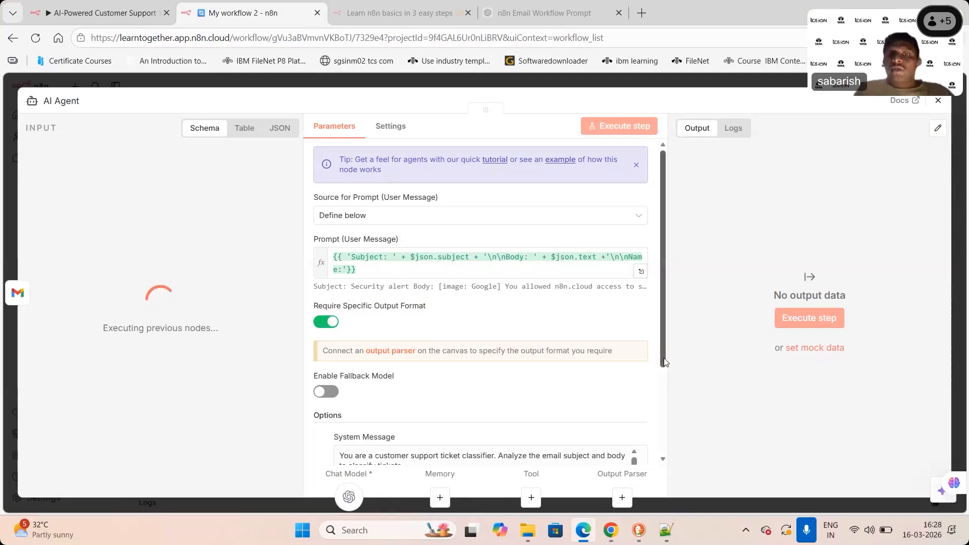
{"action": "scroll", "coordinate": [669, 404], "scroll_direction": "down", "scroll_amount": 2}
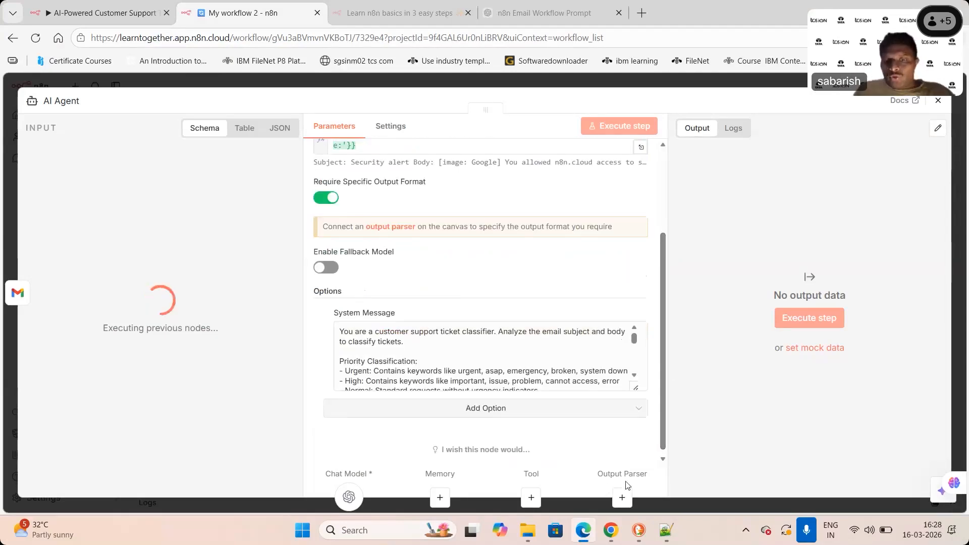
{"action": "left_click", "coordinate": [938, 101]}
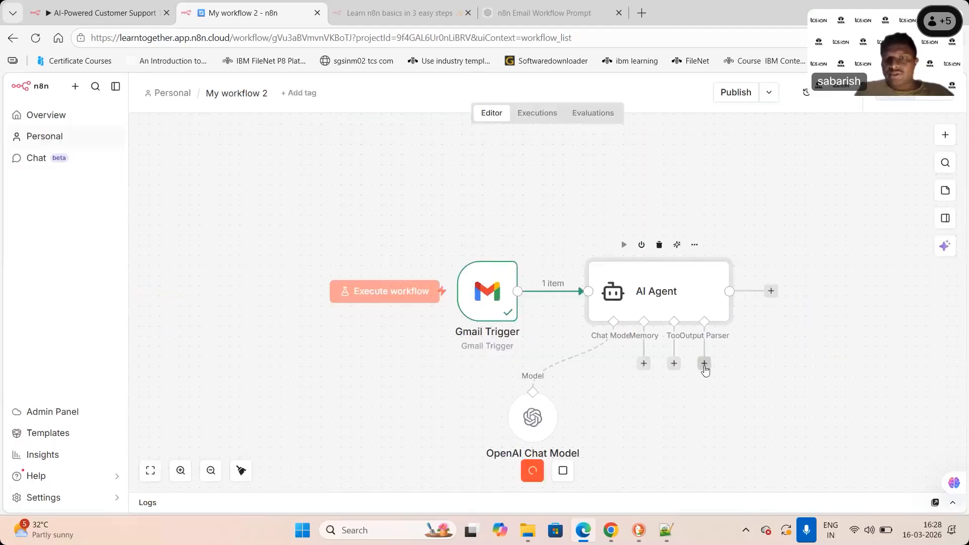
Attach a Structured Output Parser to the AI Agent and set its schema type to Define using JSON Schema.
{"action": "left_click", "coordinate": [705, 365]}
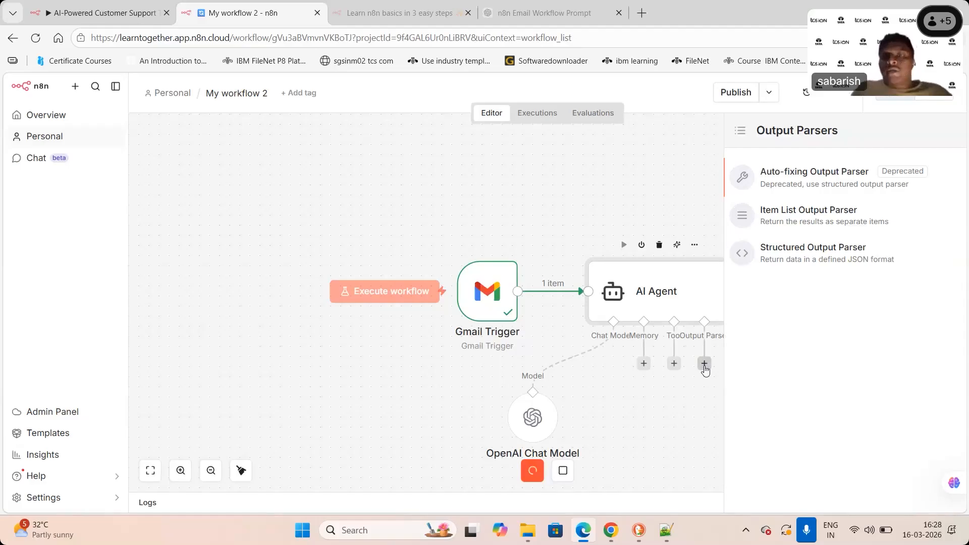
{"action": "left_click", "coordinate": [804, 262]}
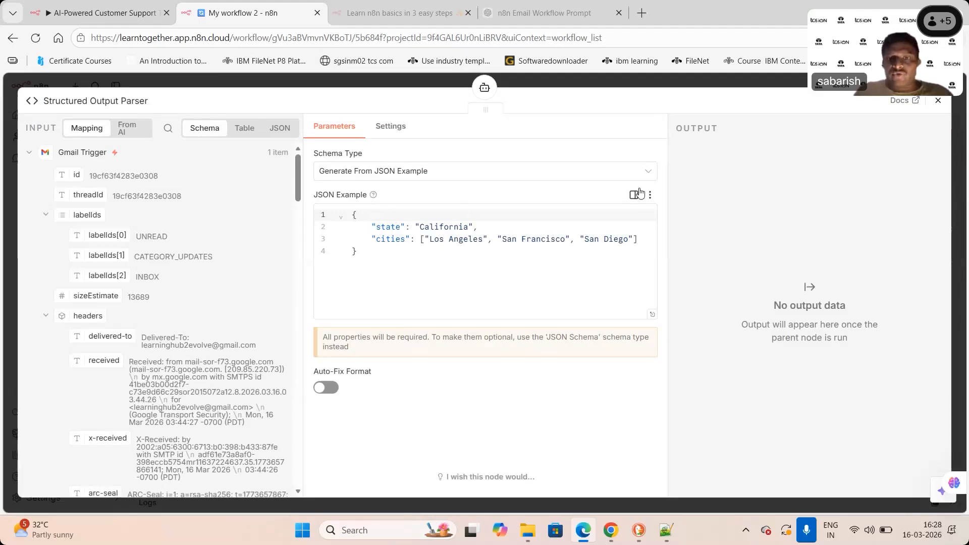
{"action": "left_click", "coordinate": [625, 171]}
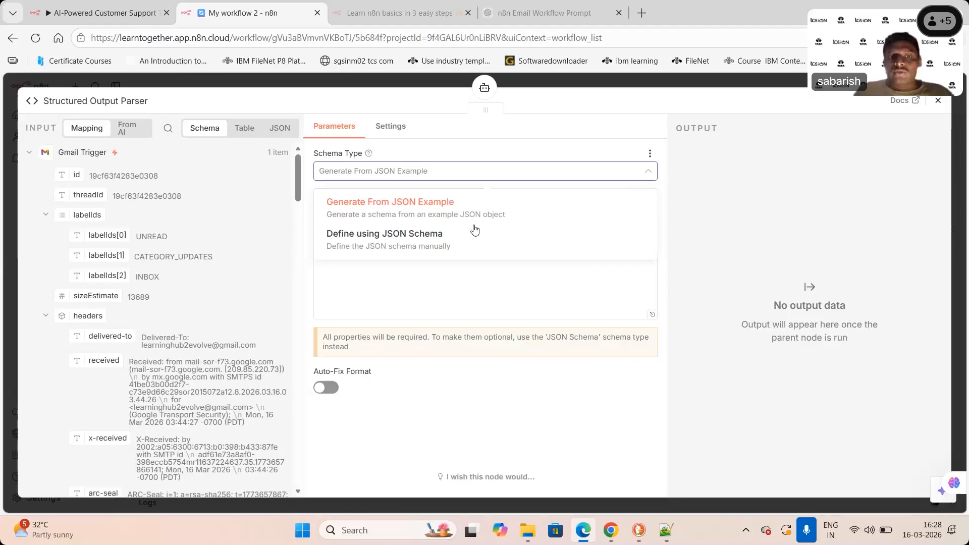
{"action": "left_click", "coordinate": [392, 257]}
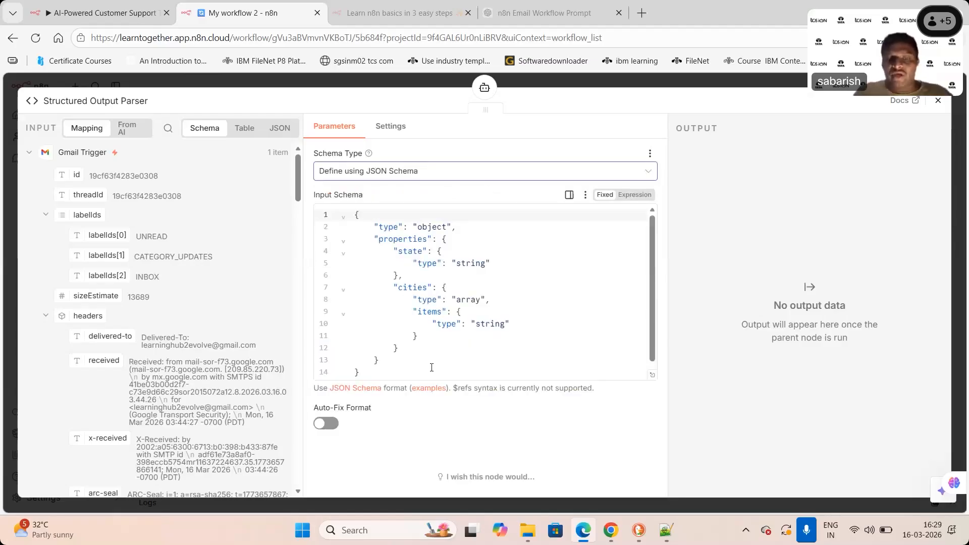
Switch to the Notepad++ notes and examine the output parser schema's type, properties, priority, category, sentiment, summary and Name definitions.
{"action": "left_click", "coordinate": [672, 540]}
{"action": "scroll", "coordinate": [480, 277], "scroll_direction": "down", "scroll_amount": 6}
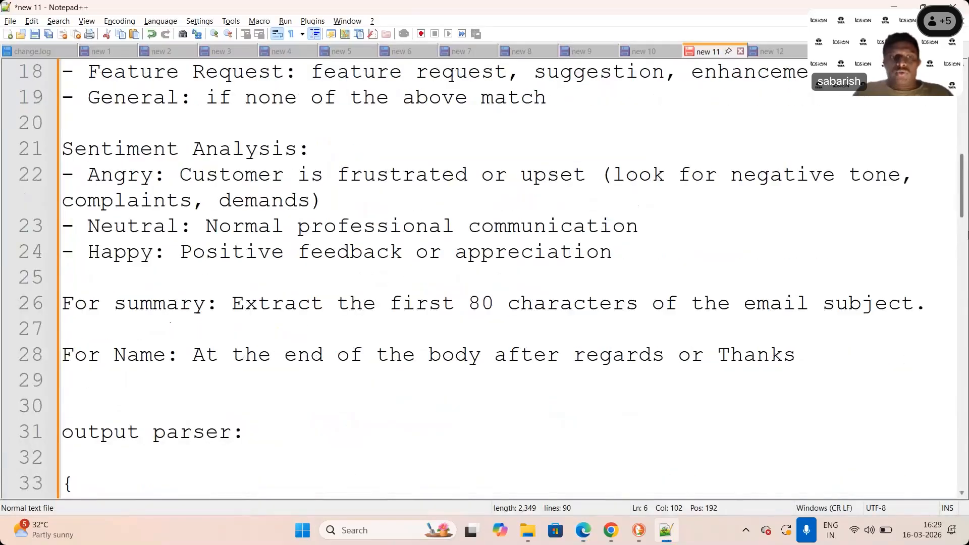
{"action": "scroll", "coordinate": [579, 240], "scroll_direction": "up", "scroll_amount": 1}
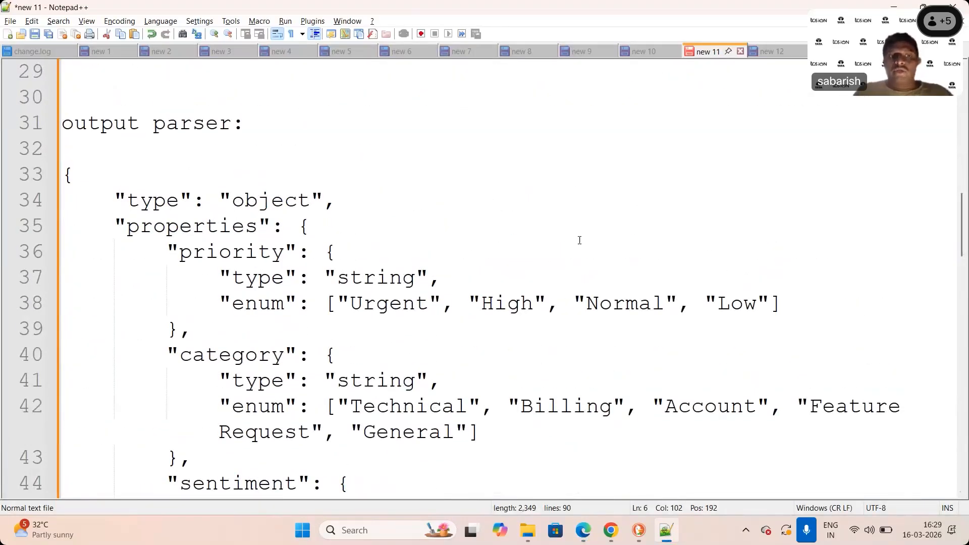
{"action": "scroll", "coordinate": [965, 234], "scroll_direction": "down", "scroll_amount": 2}
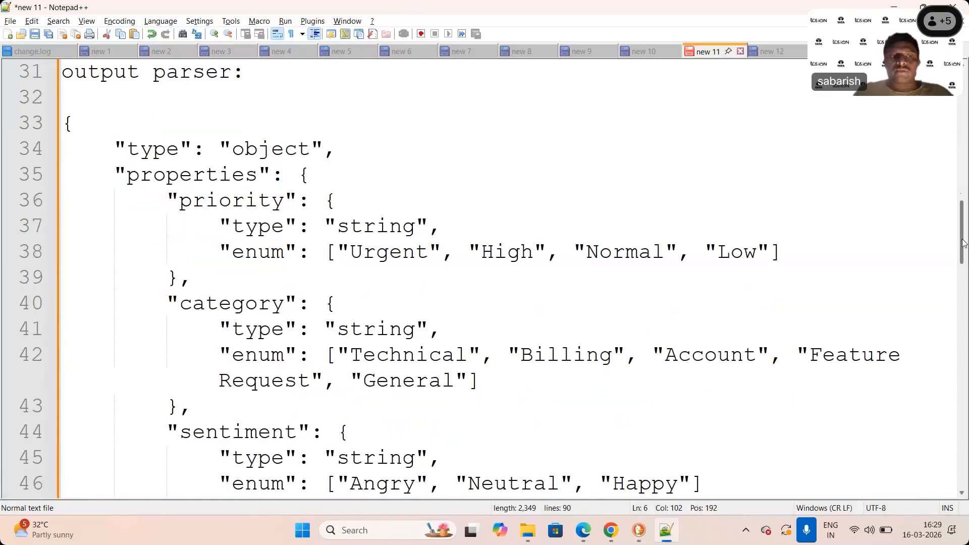
{"action": "double_click", "coordinate": [266, 151]}
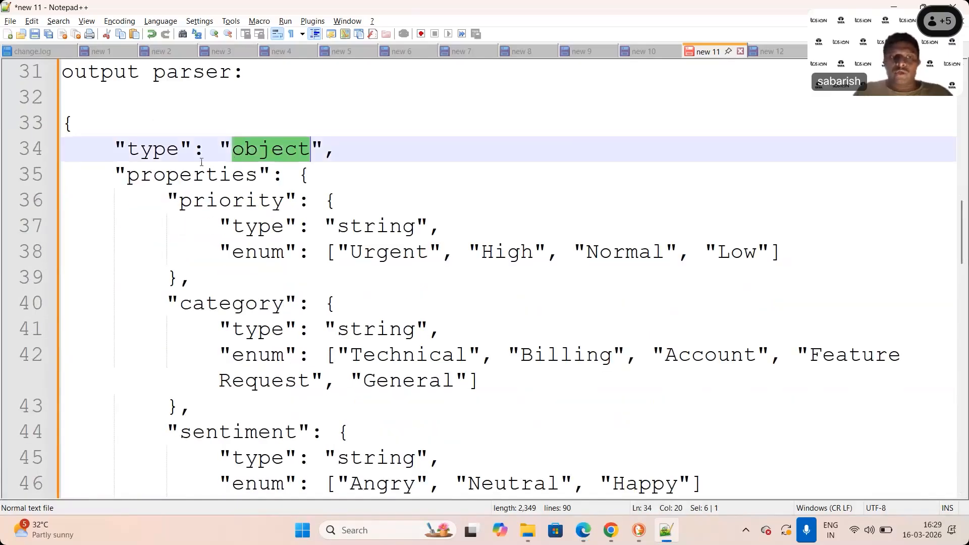
{"action": "double_click", "coordinate": [230, 174]}
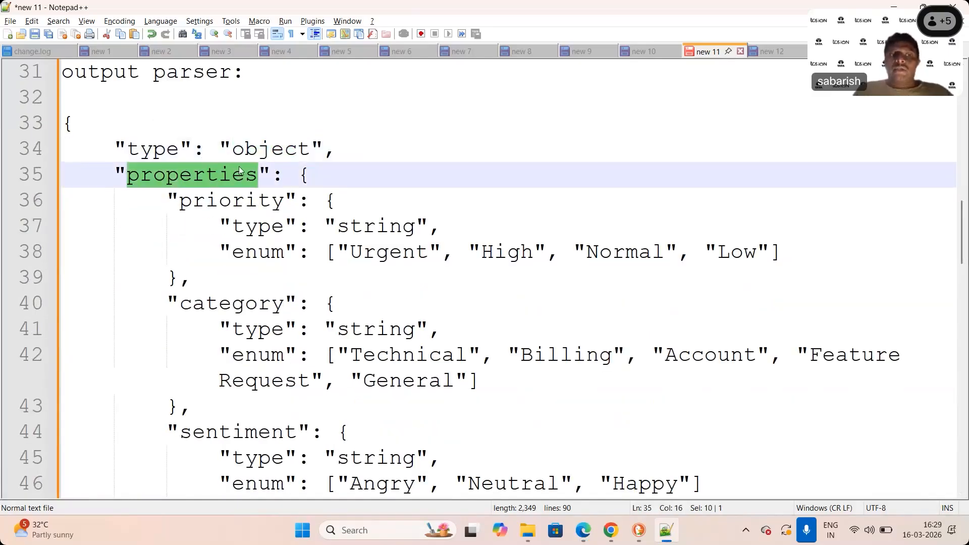
{"action": "double_click", "coordinate": [236, 201]}
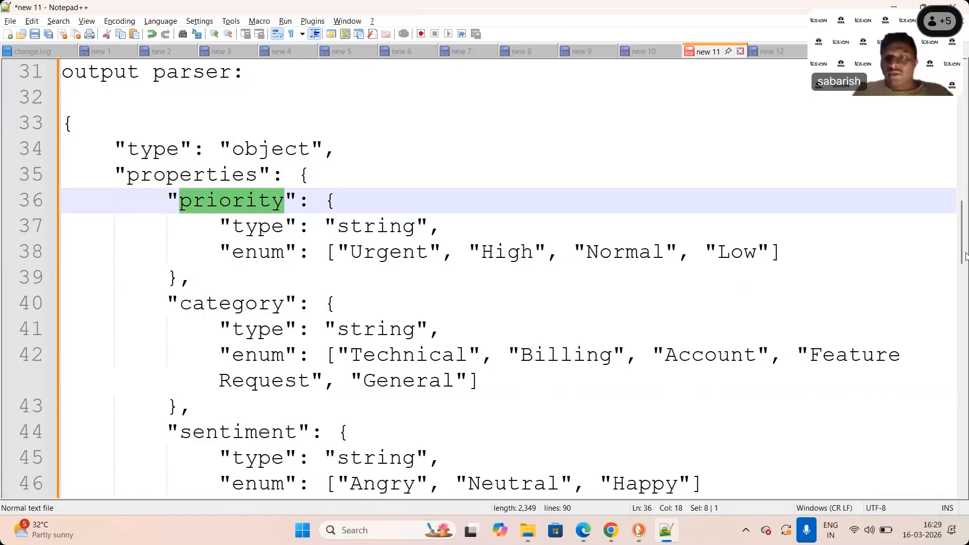
{"action": "scroll", "coordinate": [504, 343], "scroll_direction": "down", "scroll_amount": 3}
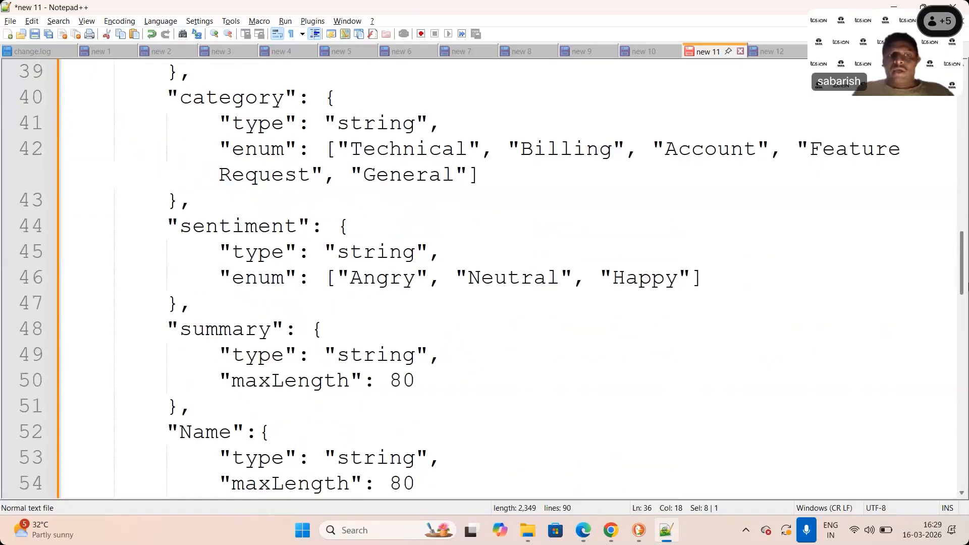
{"action": "scroll", "coordinate": [505, 277], "scroll_direction": "down", "scroll_amount": 2}
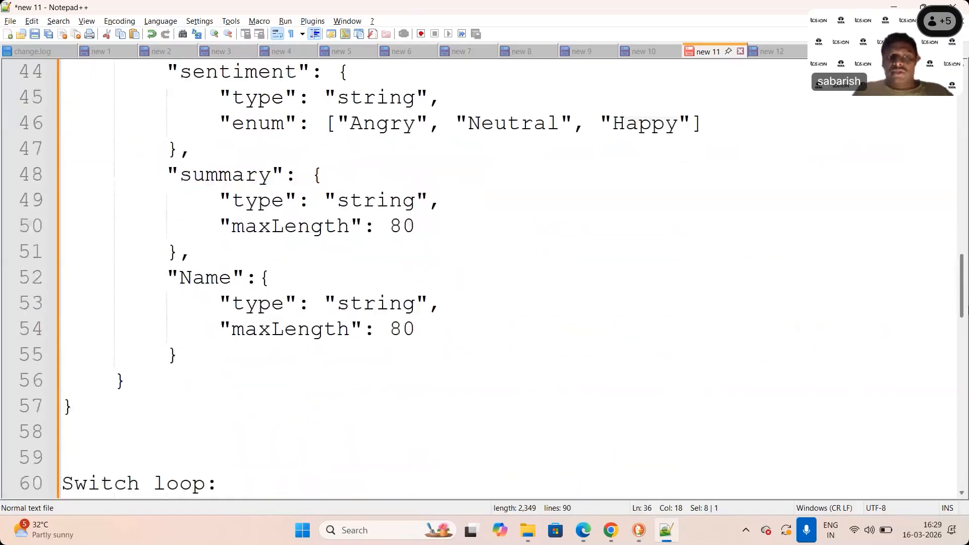
Select and copy the complete output parser JSON schema, from its opening to its closing brace, in the Notepad++ notes.
{"action": "left_click", "coordinate": [75, 406]}
{"action": "key", "text": "Up"}
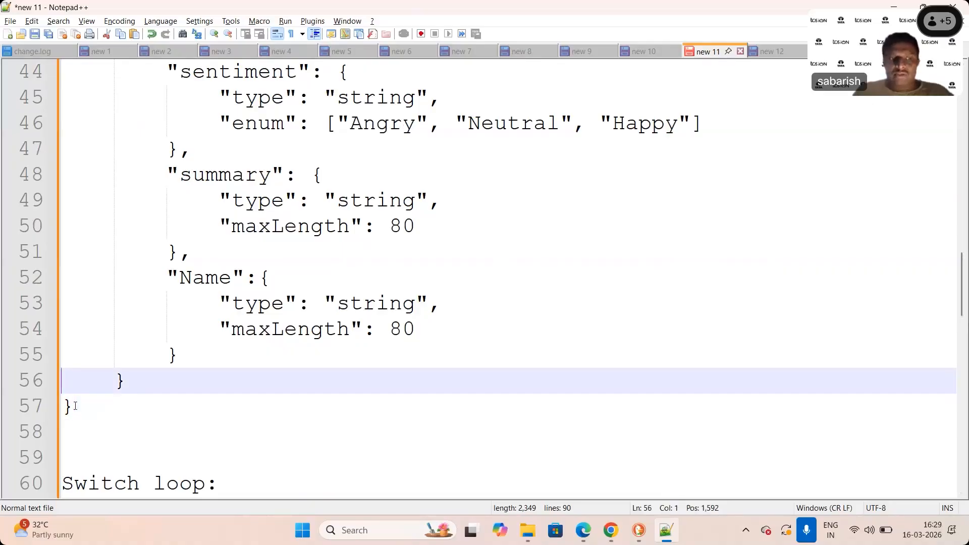
{"action": "key", "text": "Down"}
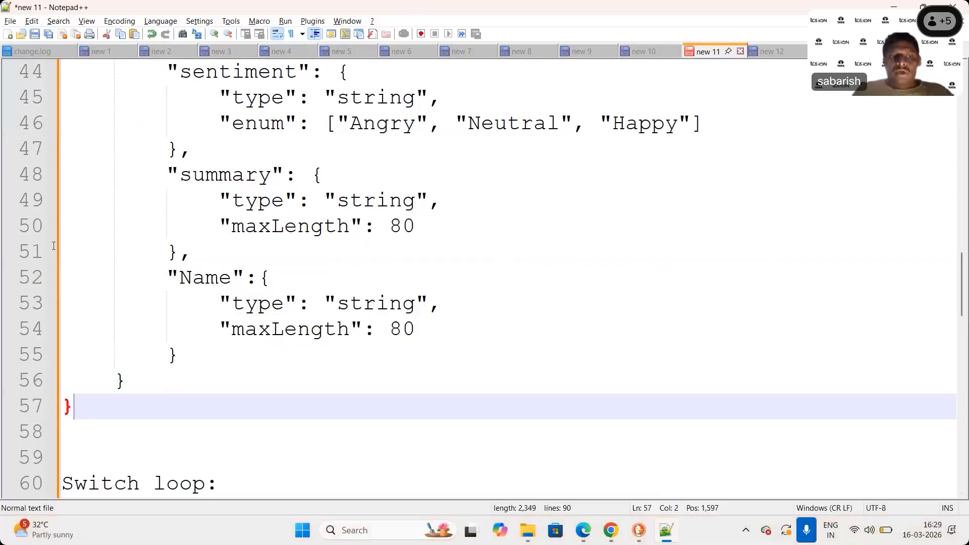
{"action": "left_click_drag", "start_coordinate": [74, 406], "coordinate": [64, 278]}
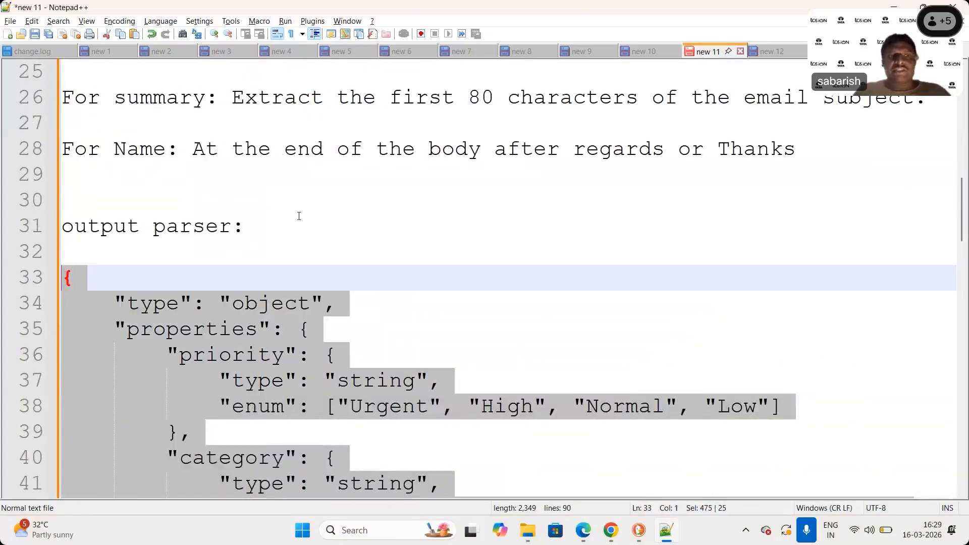
{"action": "left_click_drag", "start_coordinate": [965, 220], "coordinate": [960, 184]}
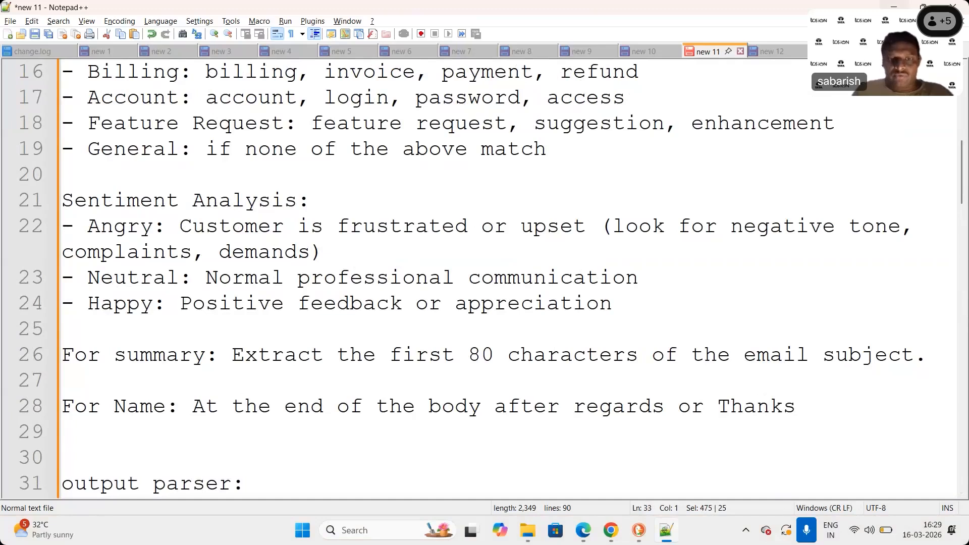
Switch to n8n, replace the Structured Output Parser's example input schema with the copied JSON schema, and return to the canvas.
{"action": "key", "text": "alt+Tab"}
{"action": "left_click", "coordinate": [415, 363]}
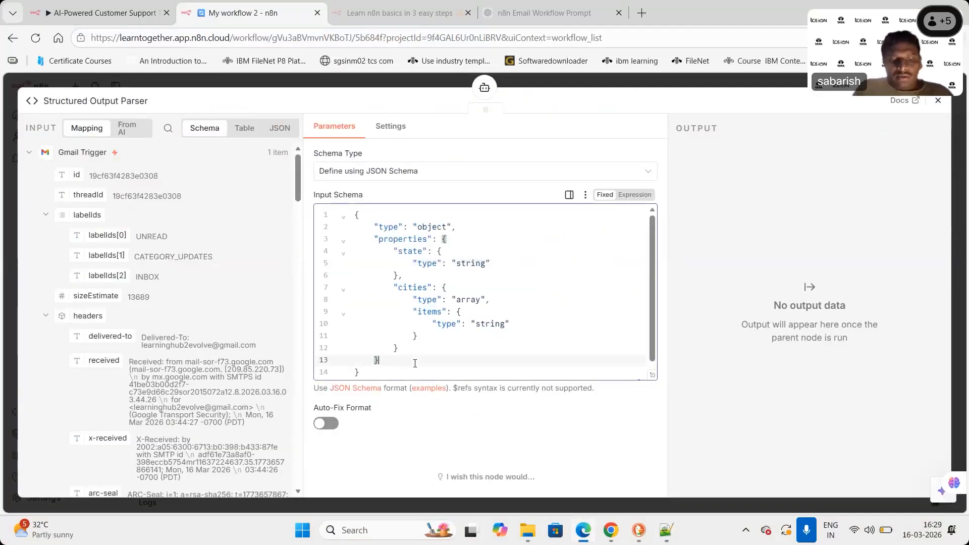
{"action": "key", "text": "ctrl+a"}
{"action": "key", "text": "ctrl+v"}
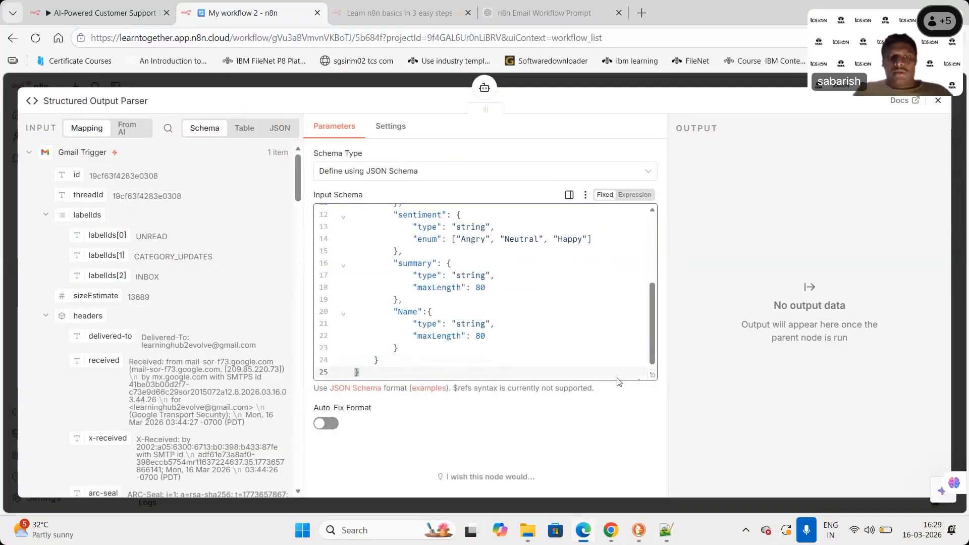
{"action": "left_click_drag", "start_coordinate": [655, 322], "coordinate": [682, 374]}
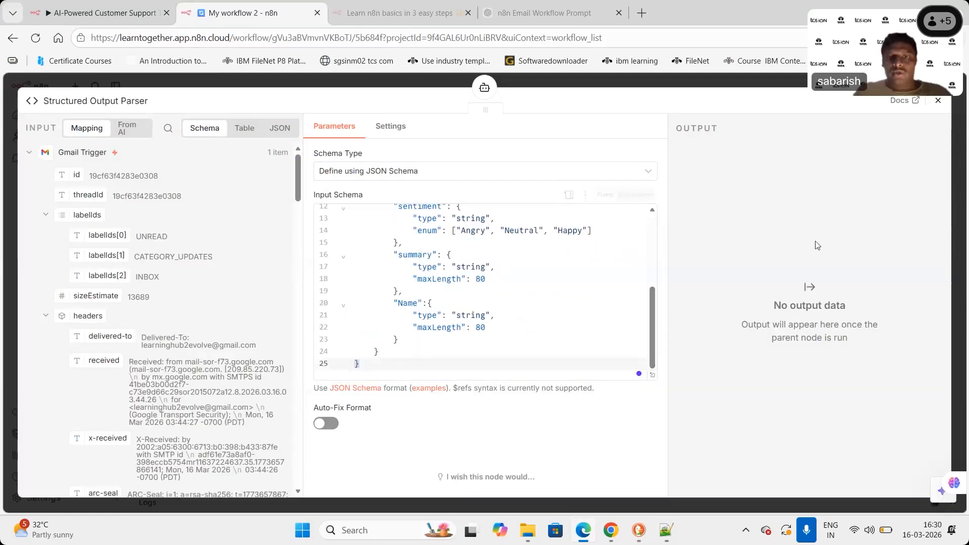
{"action": "left_click_drag", "start_coordinate": [297, 175], "coordinate": [297, 106]}
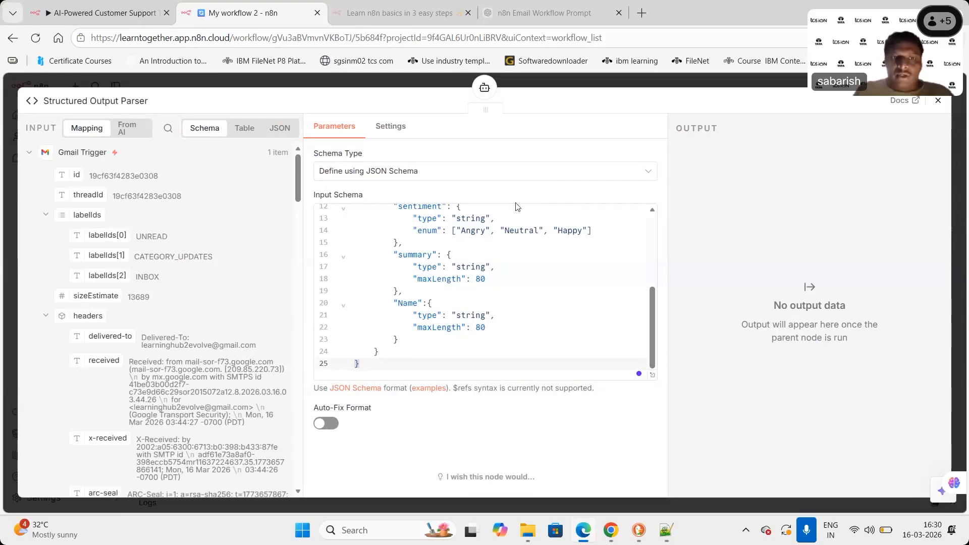
{"action": "left_click", "coordinate": [939, 100]}
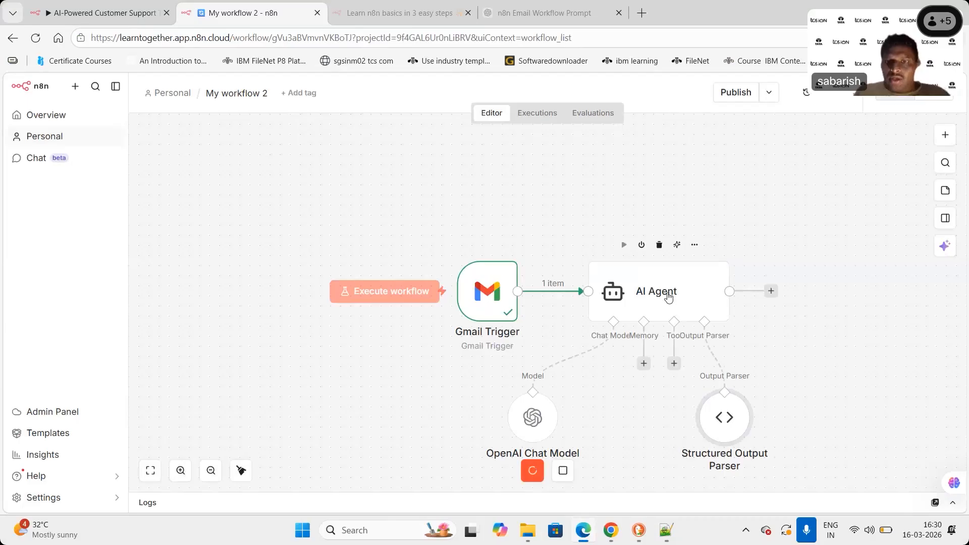
Review the AI Agent's prompt and output format settings, and return to the canvas.
{"action": "left_click", "coordinate": [669, 298]}
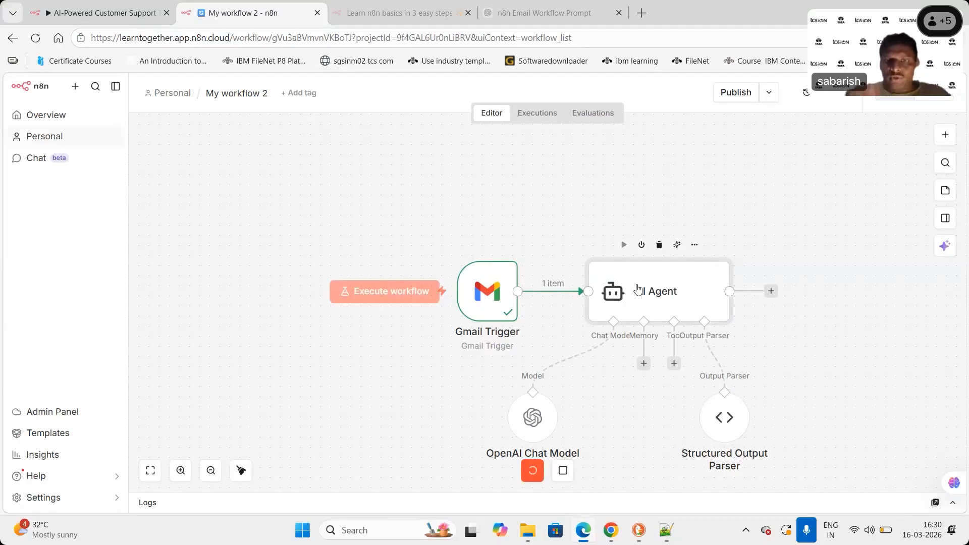
{"action": "double_click", "coordinate": [663, 298]}
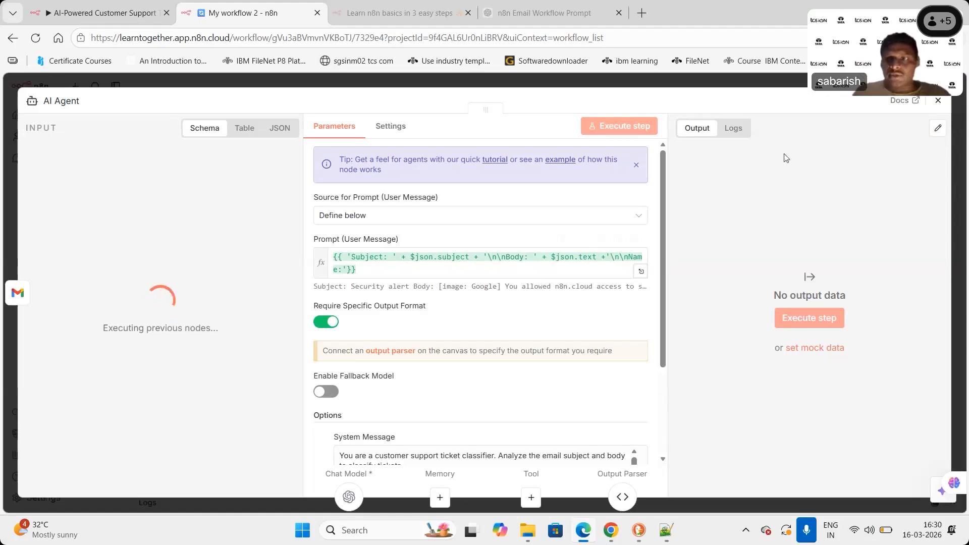
{"action": "left_click", "coordinate": [937, 104]}
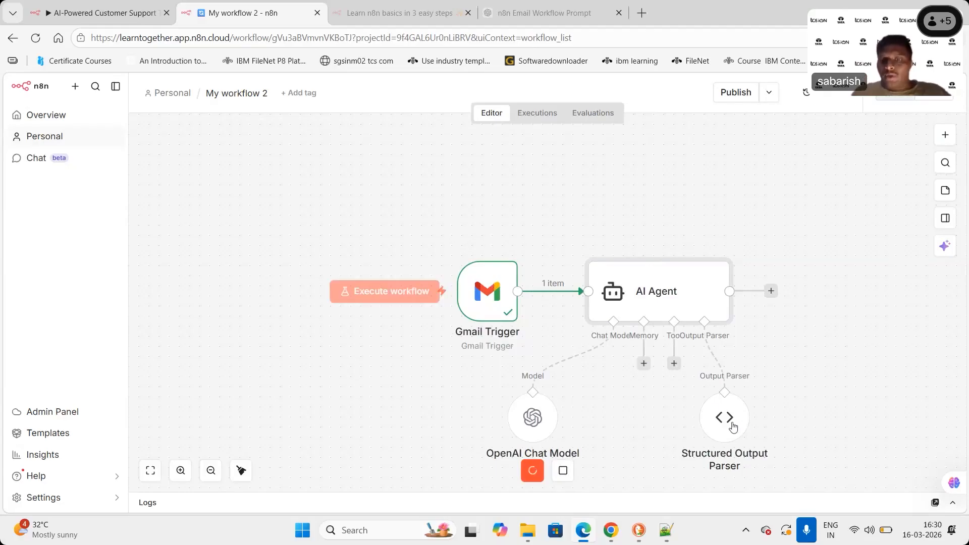
Add a Switch node after the AI Agent and keep its mode at Rules.
{"action": "left_click", "coordinate": [770, 291]}
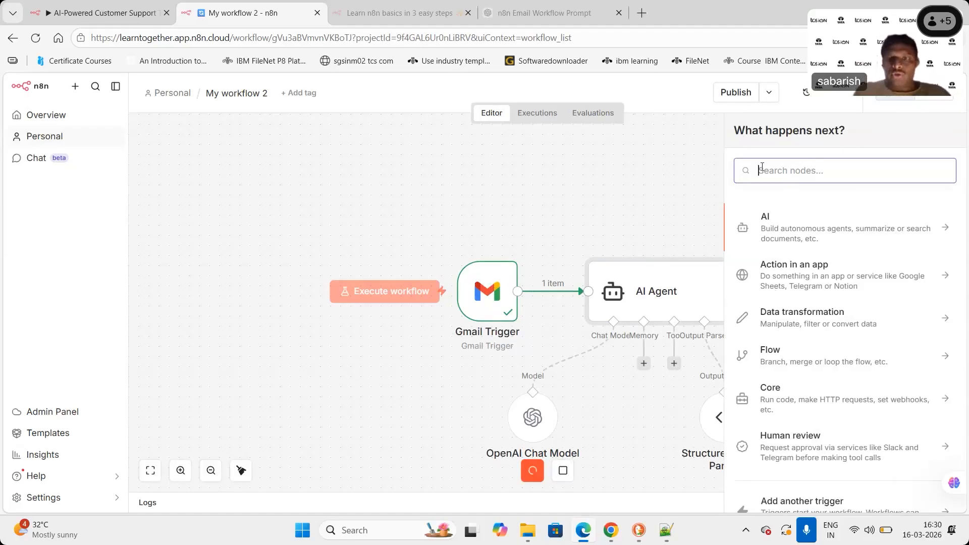
{"action": "type", "text": "sw"}
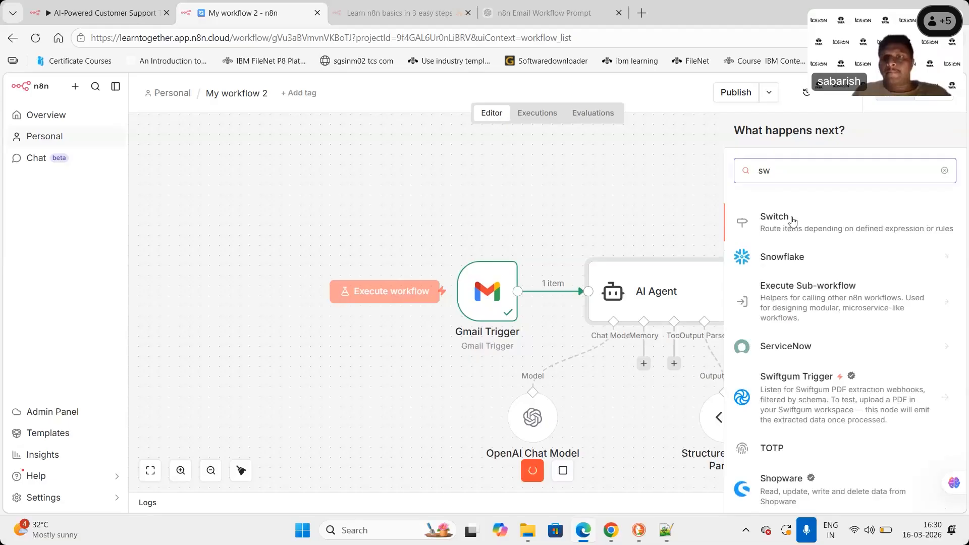
{"action": "left_click", "coordinate": [774, 217]}
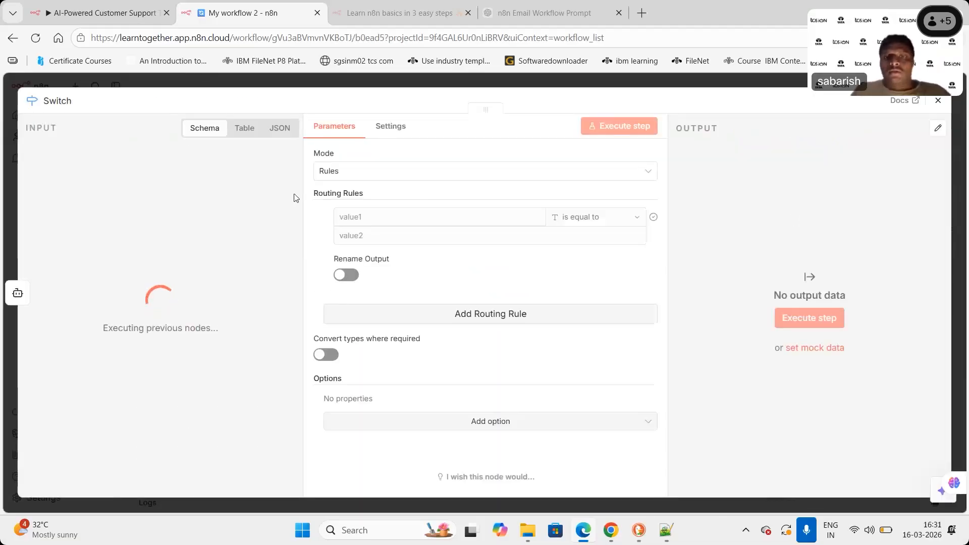
{"action": "left_click", "coordinate": [646, 172]}
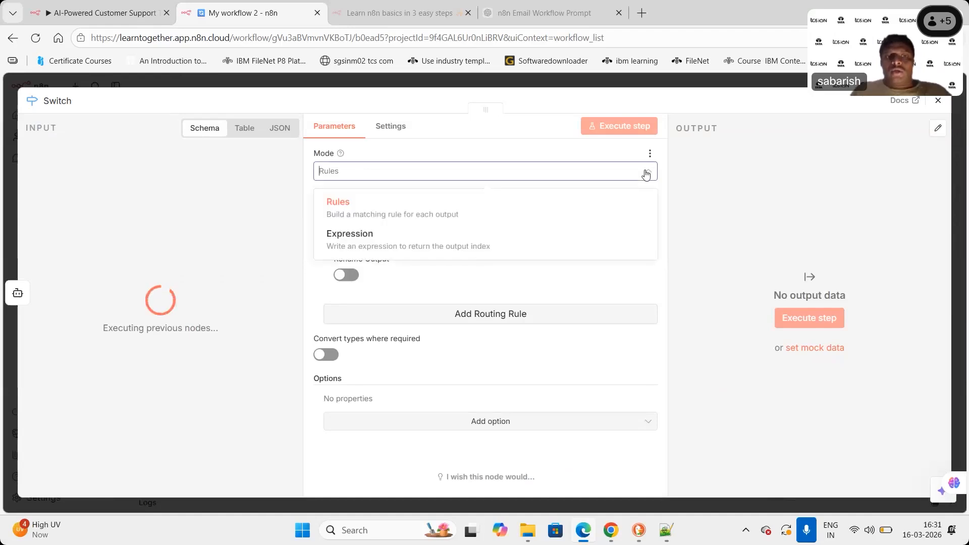
{"action": "left_click", "coordinate": [367, 187]}
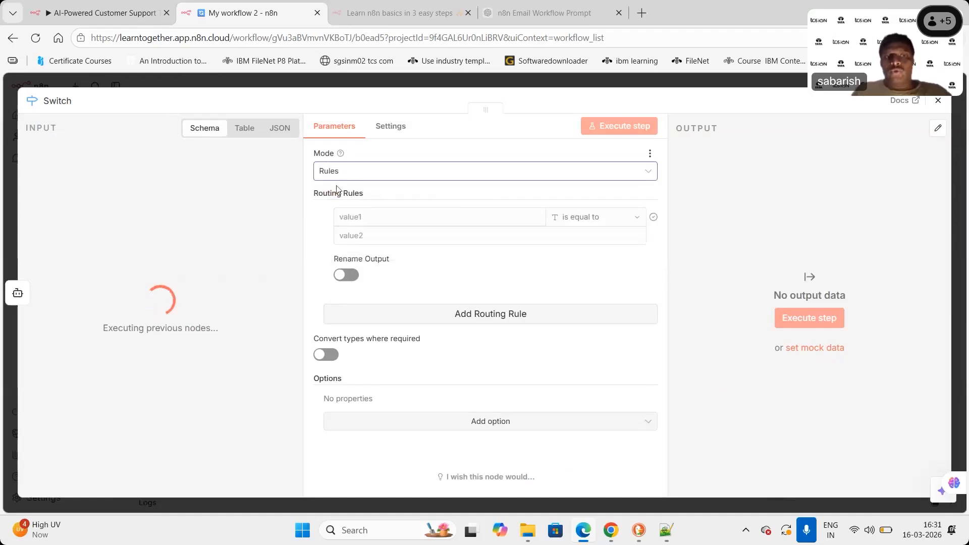
{"action": "left_click", "coordinate": [650, 172]}
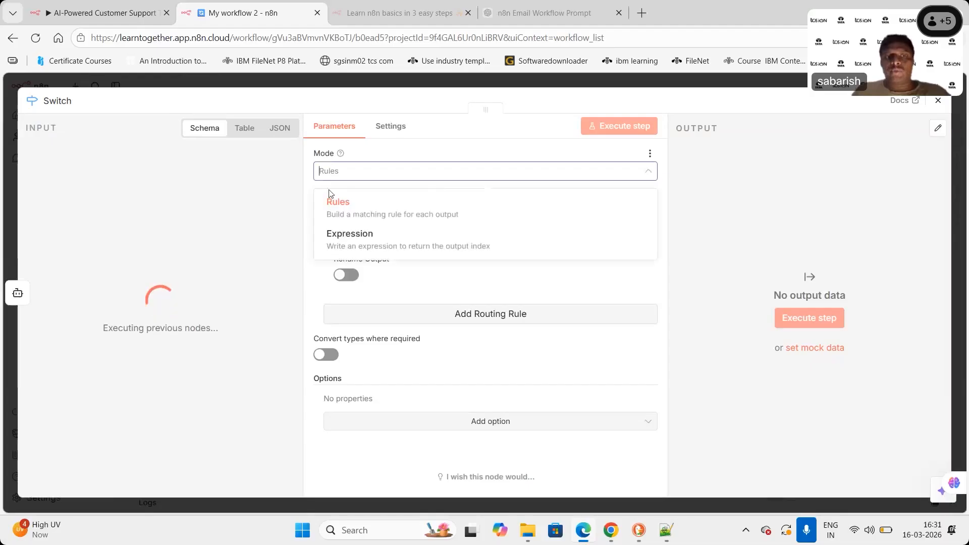
{"action": "left_click", "coordinate": [356, 204]}
Copy {{ $json.output.priority }} from the Switch loop section of the Notepad++ notes into the comparison value (value2) of the Switch's first routing rule.
{"action": "left_click", "coordinate": [520, 225]}
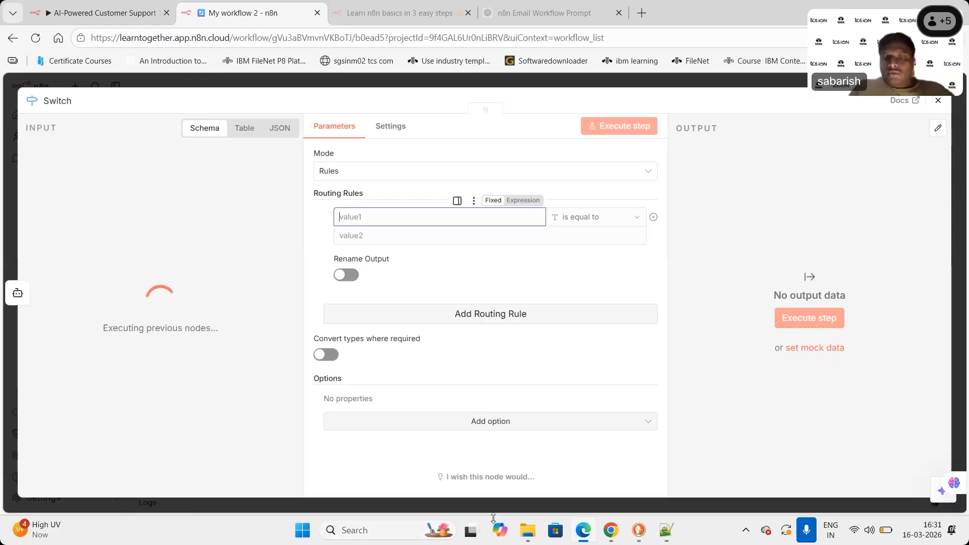
{"action": "left_click", "coordinate": [667, 531]}
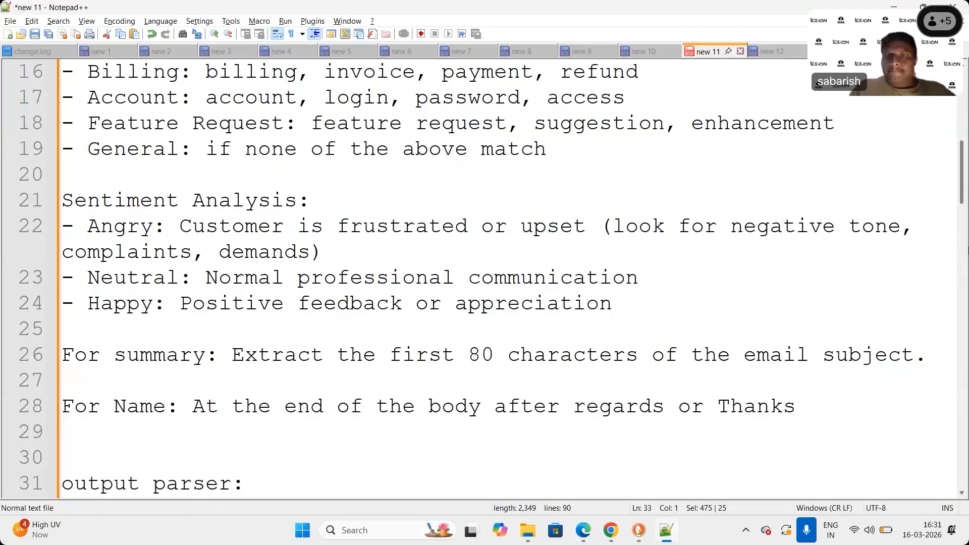
{"action": "scroll", "coordinate": [484, 277], "scroll_direction": "down", "scroll_amount": 11}
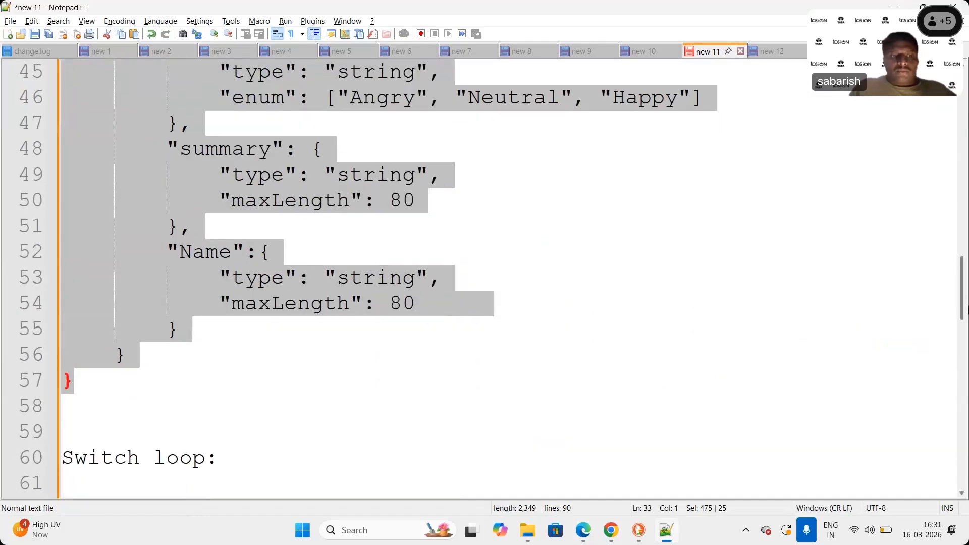
{"action": "scroll", "coordinate": [442, 308], "scroll_direction": "down", "scroll_amount": 1}
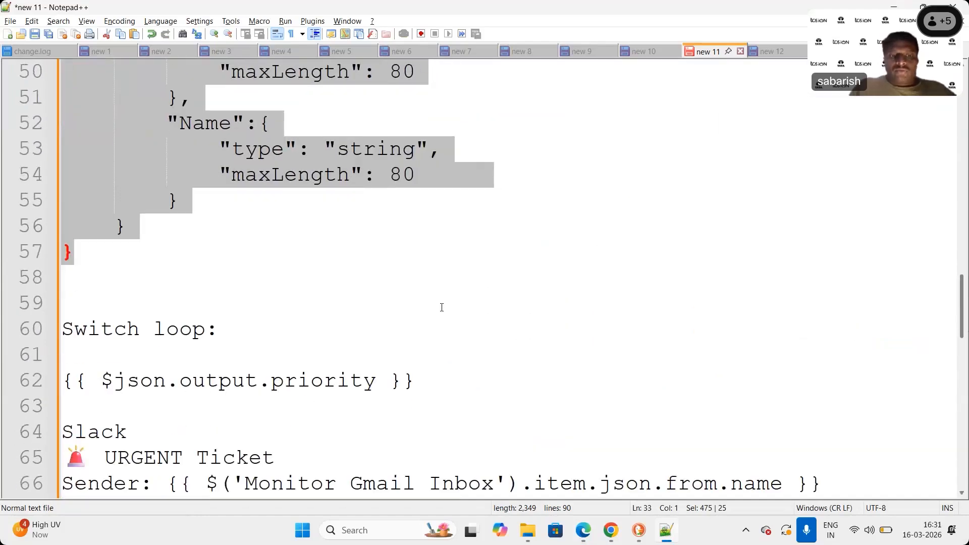
{"action": "left_click", "coordinate": [429, 387]}
{"action": "key", "text": "shift+Home"}
{"action": "key", "text": "ctrl+c"}
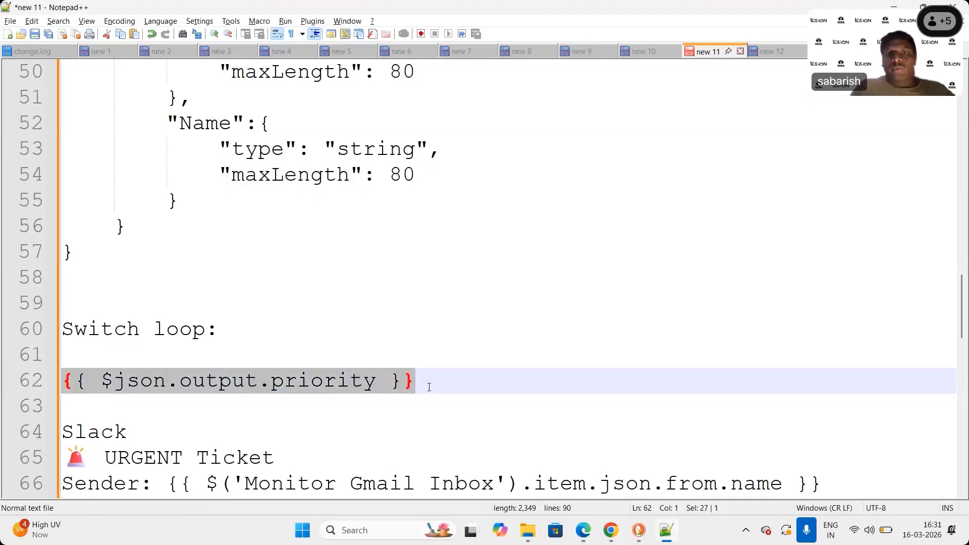
{"action": "key", "text": "alt+Tab"}
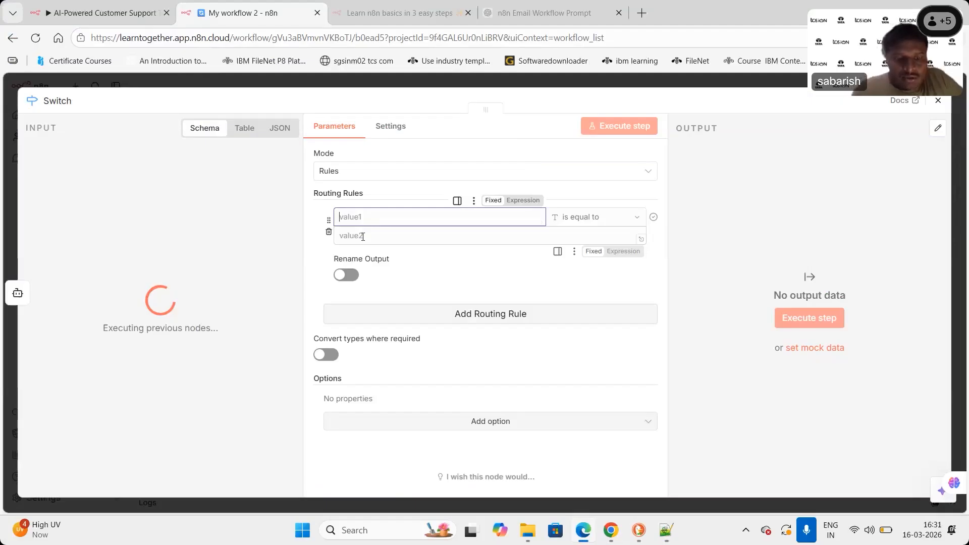
{"action": "left_click", "coordinate": [363, 236]}
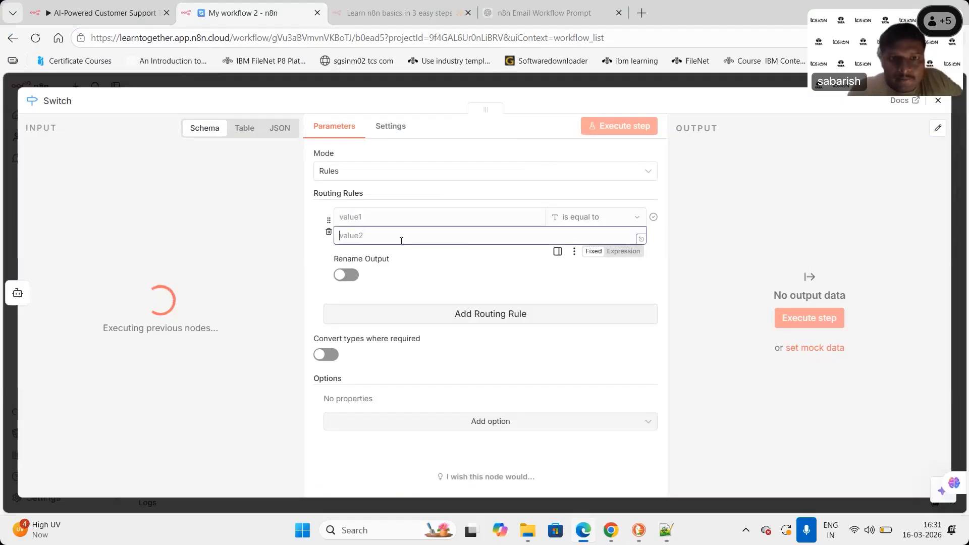
{"action": "key", "text": "ctrl+v"}
Enter priority as the first value (value1) of the Switch's first routing rule.
{"action": "left_click", "coordinate": [386, 220]}
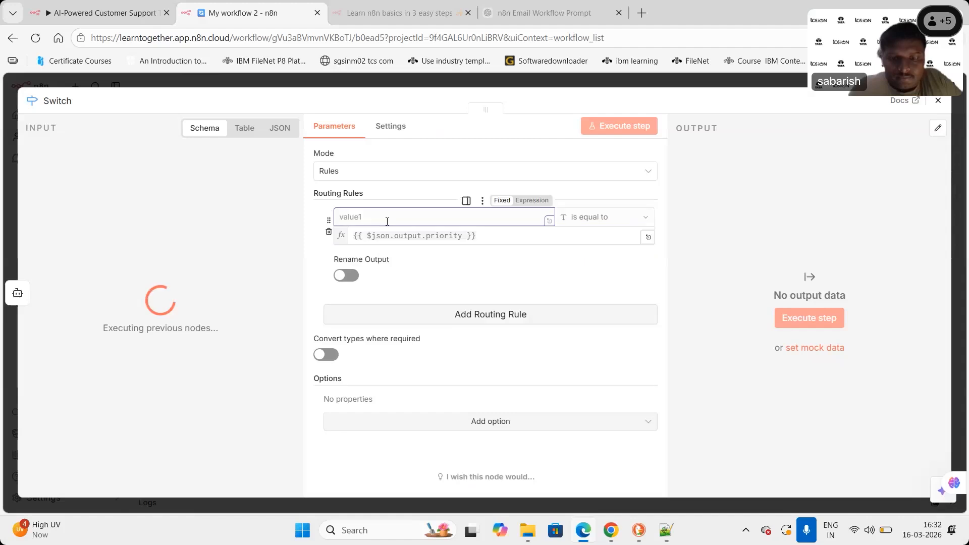
{"action": "type", "text": "pr"}
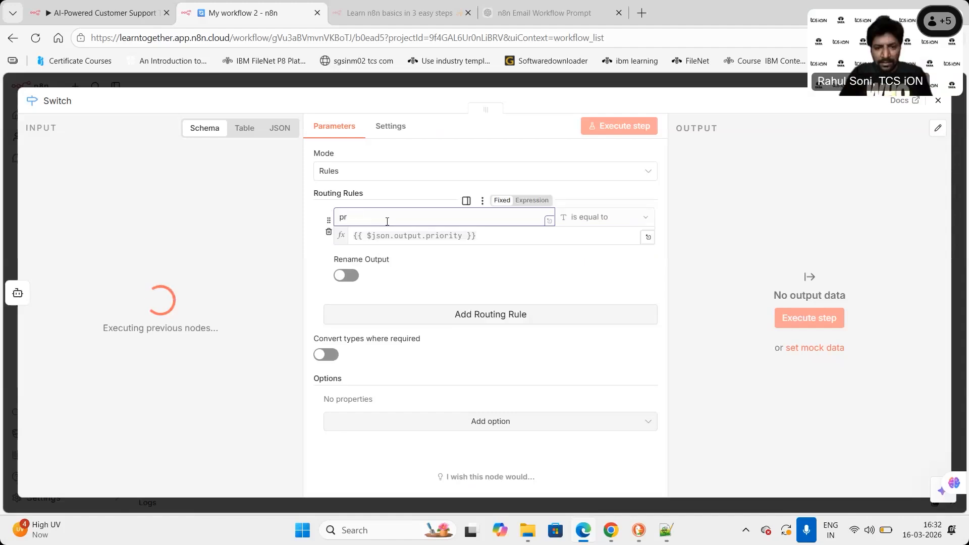
{"action": "type", "text": "i"}
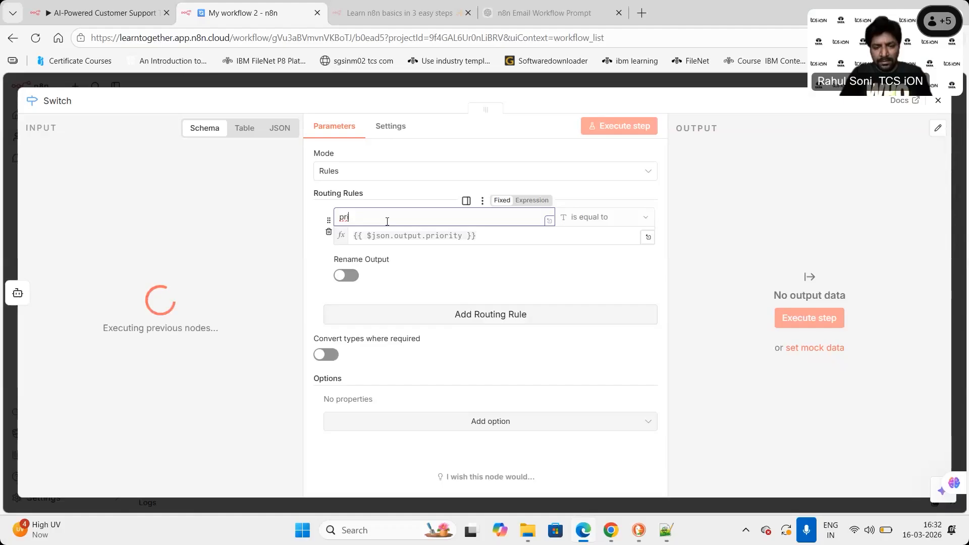
{"action": "type", "text": "ority"}
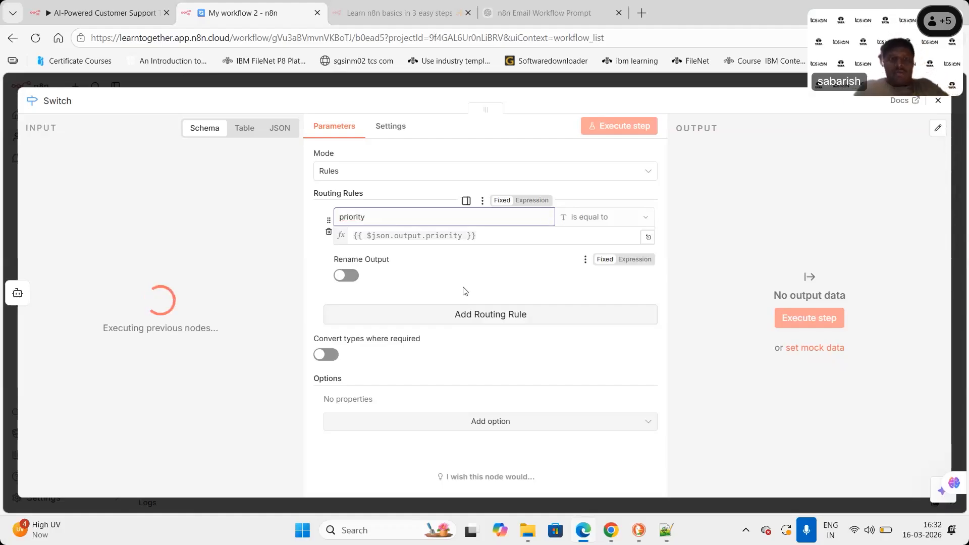
{"action": "left_click", "coordinate": [454, 286]}
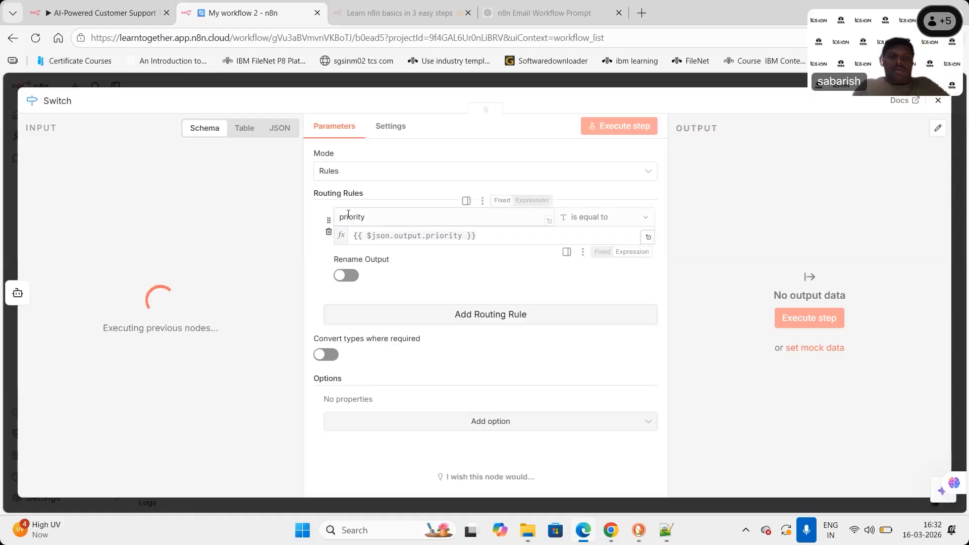
{"action": "double_click", "coordinate": [349, 214]}
{"action": "left_click", "coordinate": [457, 282]}
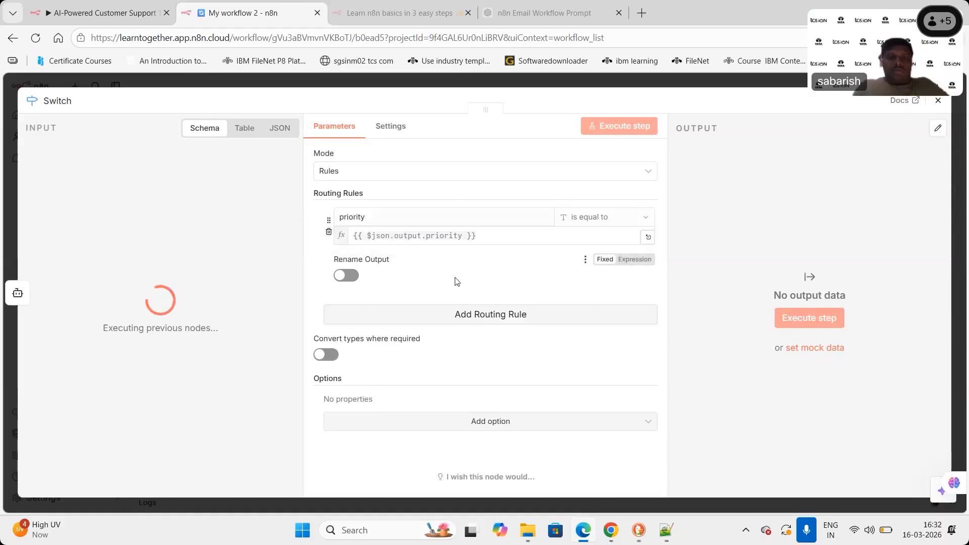
Set the first routing rule's value1 to Urgent and add a second routing rule to the Switch node.
{"action": "double_click", "coordinate": [357, 218]}
{"action": "type", "text": "Urg"}
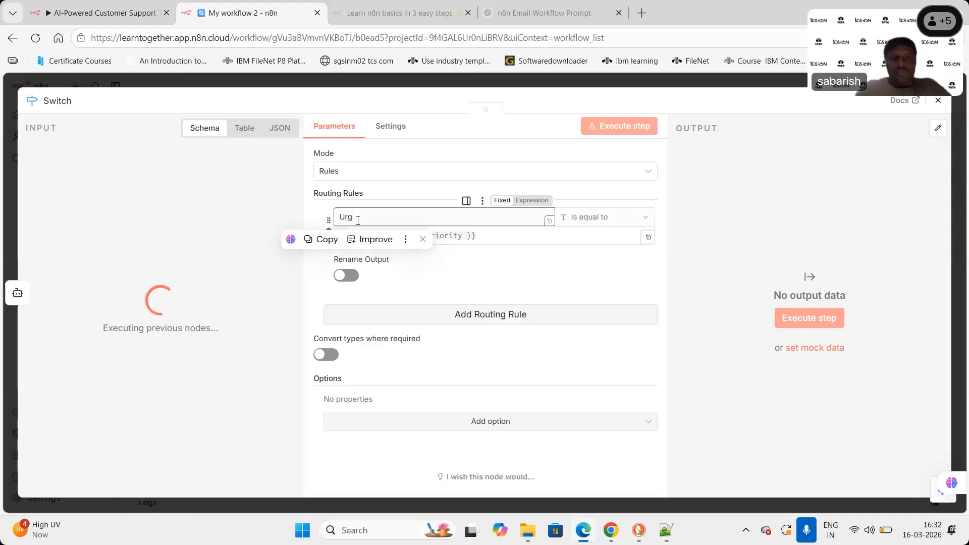
{"action": "type", "text": "ent"}
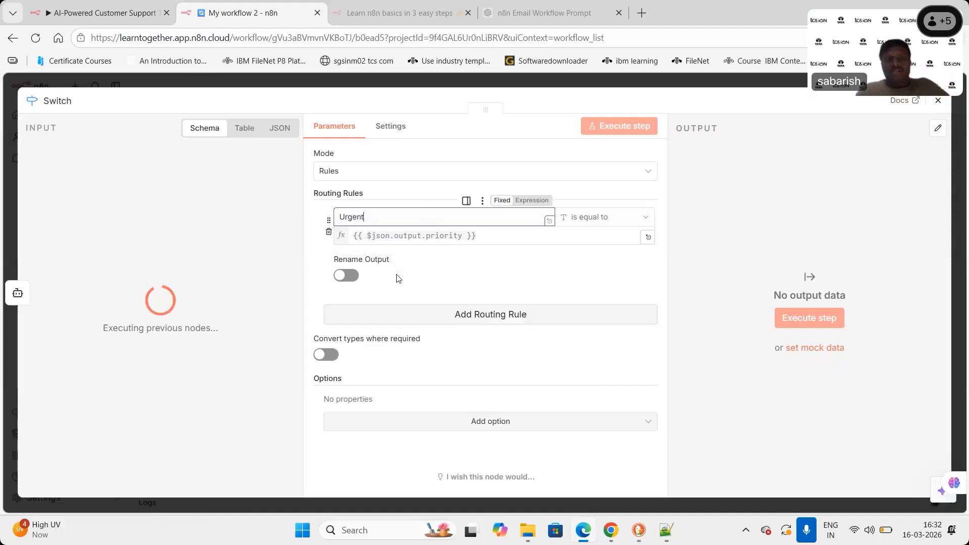
{"action": "left_click", "coordinate": [399, 278]}
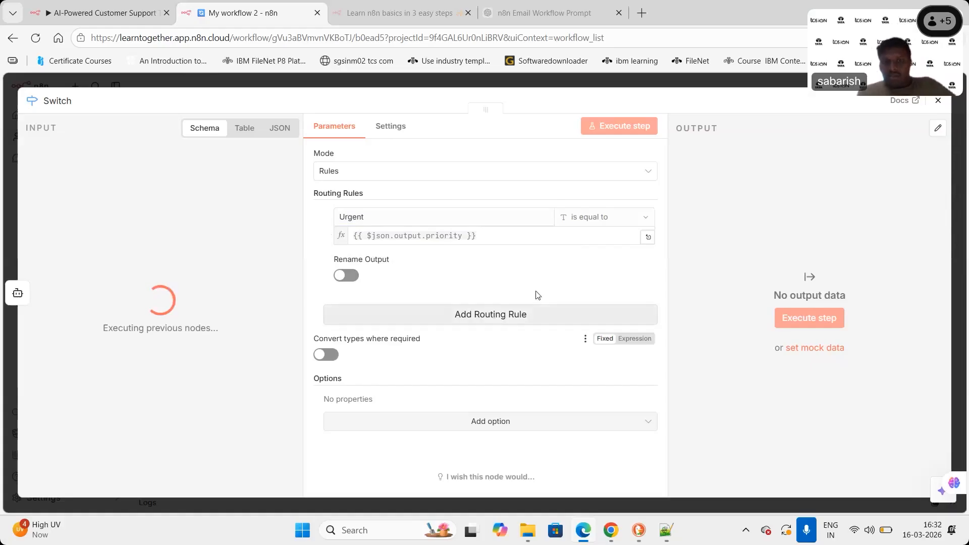
{"action": "left_click", "coordinate": [463, 318]}
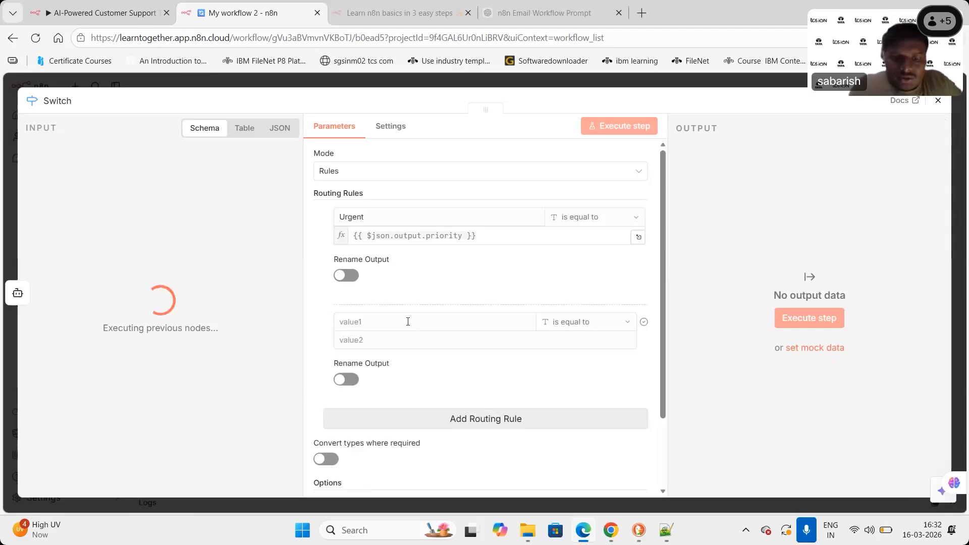
Fill the second routing rule with Meduim as value1 and the copied {{ $json.output.priority }} expression as value2.
{"action": "left_click", "coordinate": [408, 321]}
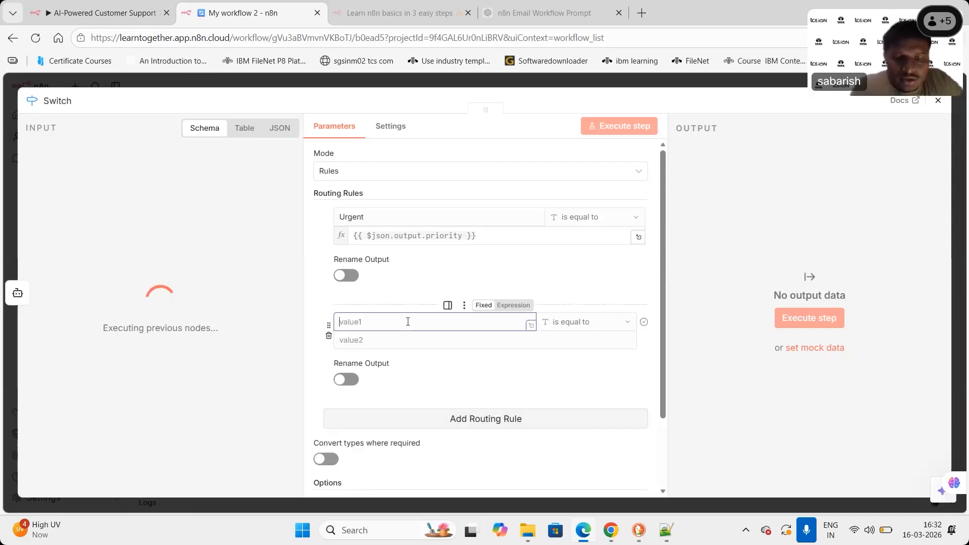
{"action": "type", "text": "Meduim"}
{"action": "left_click", "coordinate": [390, 346]}
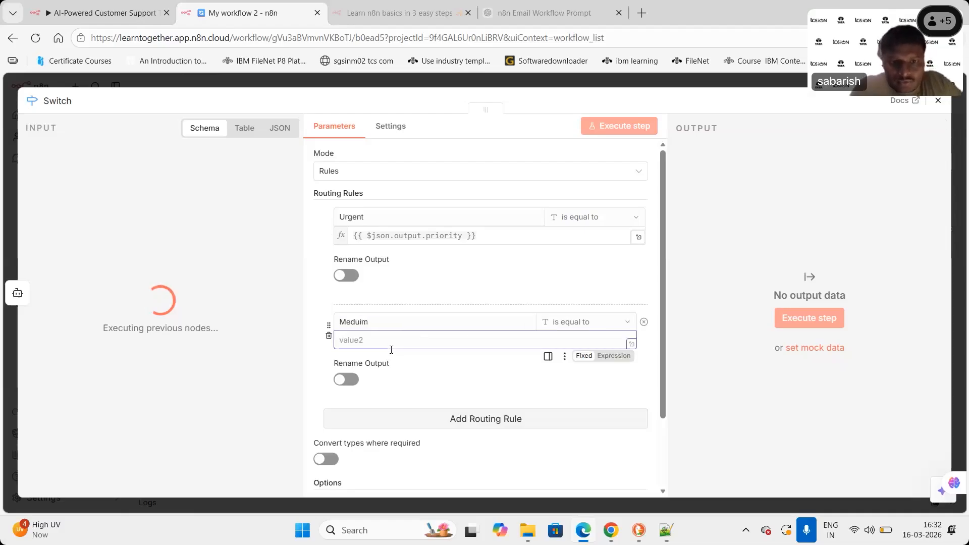
{"action": "key", "text": "ctrl+v"}
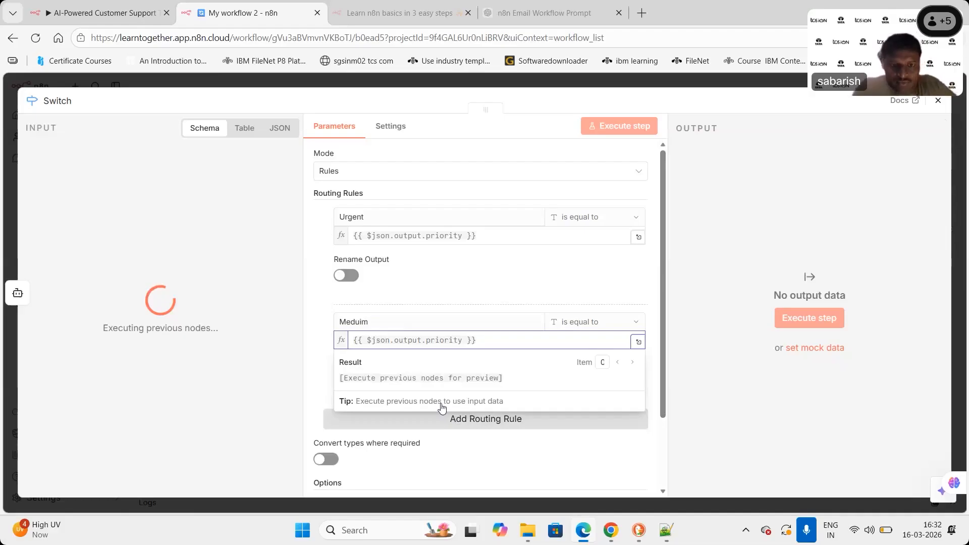
Add a third routing rule comparing Normal with {{ $json.output.priority }}, and close the Switch node's settings.
{"action": "left_click", "coordinate": [455, 425]}
{"action": "left_click", "coordinate": [404, 433]}
{"action": "type", "text": "Normal"}
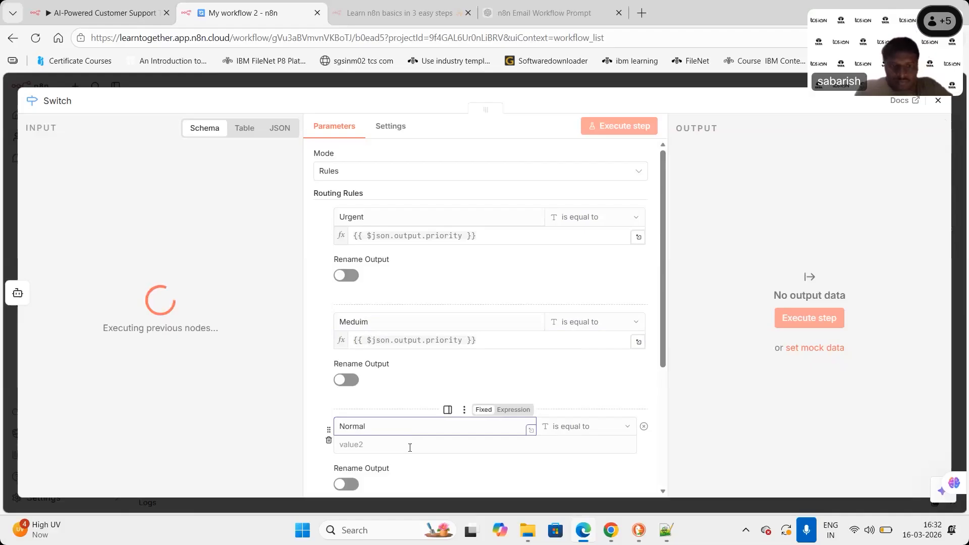
{"action": "left_click", "coordinate": [409, 447]}
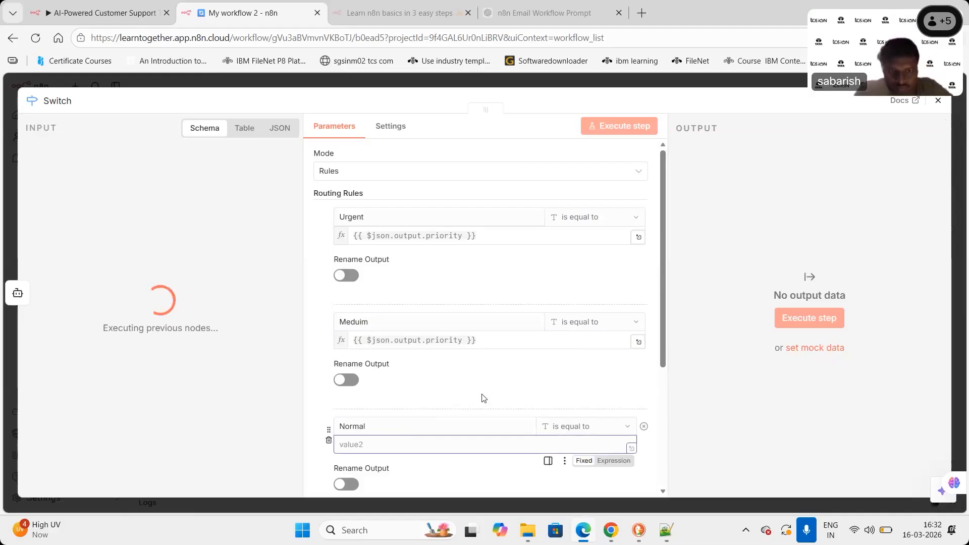
{"action": "key", "text": "ctrl+v"}
{"action": "left_click", "coordinate": [671, 376]}
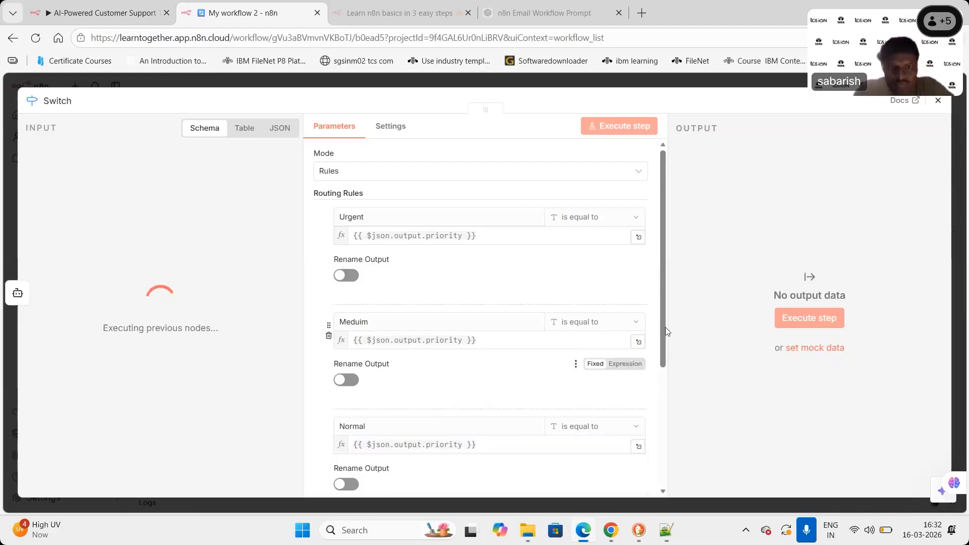
{"action": "scroll", "coordinate": [680, 434], "scroll_direction": "down", "scroll_amount": 3}
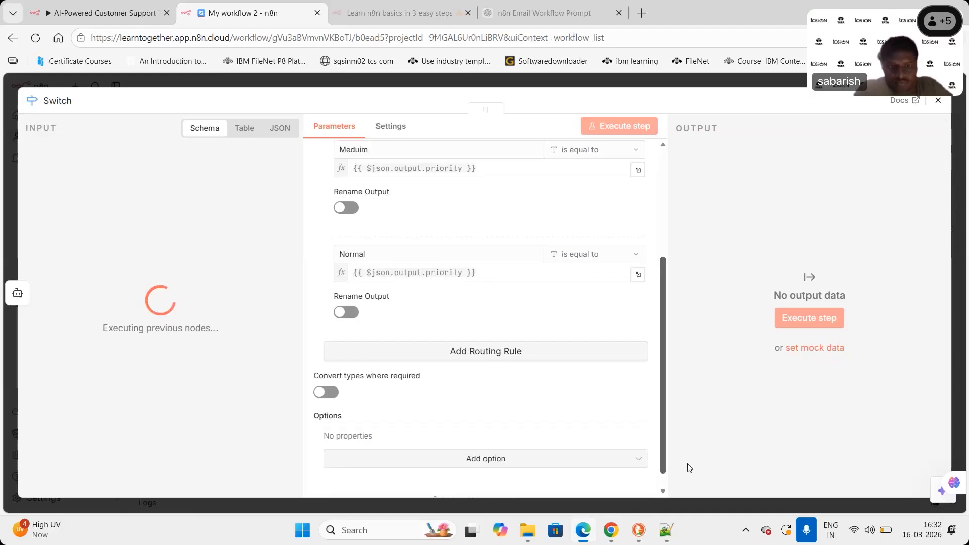
{"action": "scroll", "coordinate": [689, 467], "scroll_direction": "down", "scroll_amount": 1}
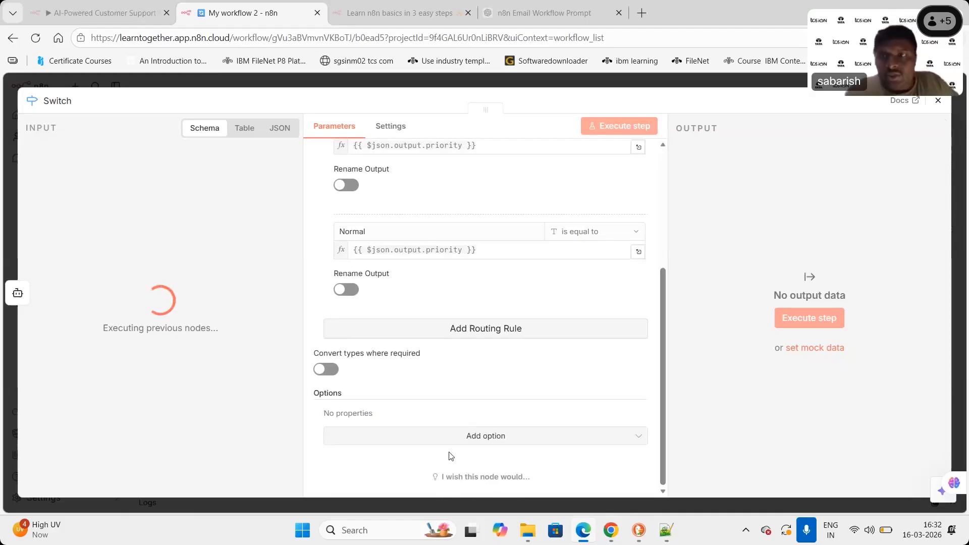
{"action": "left_click", "coordinate": [940, 105]}
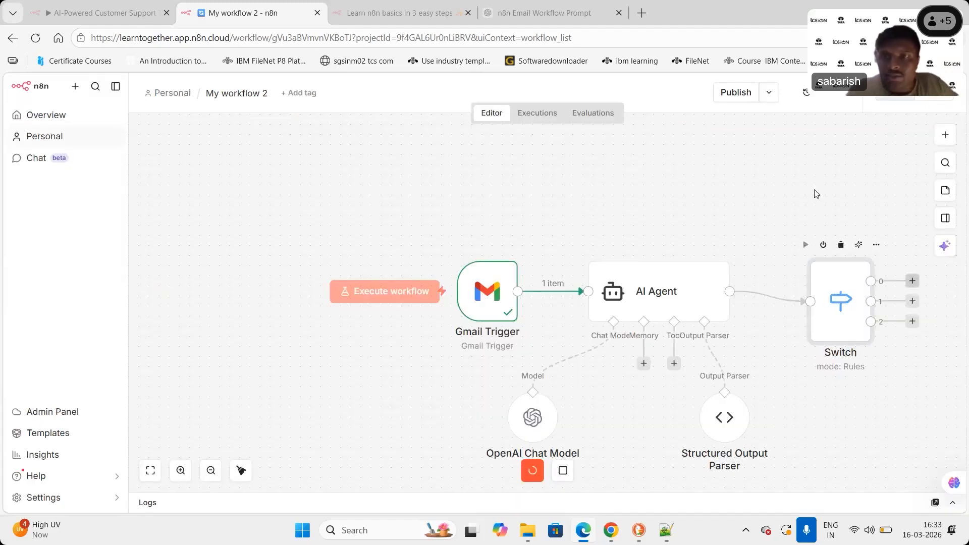
Add a Slack Send a message node to the Switch's first output and set Send Message To to Channel.
{"action": "key", "text": "Tab"}
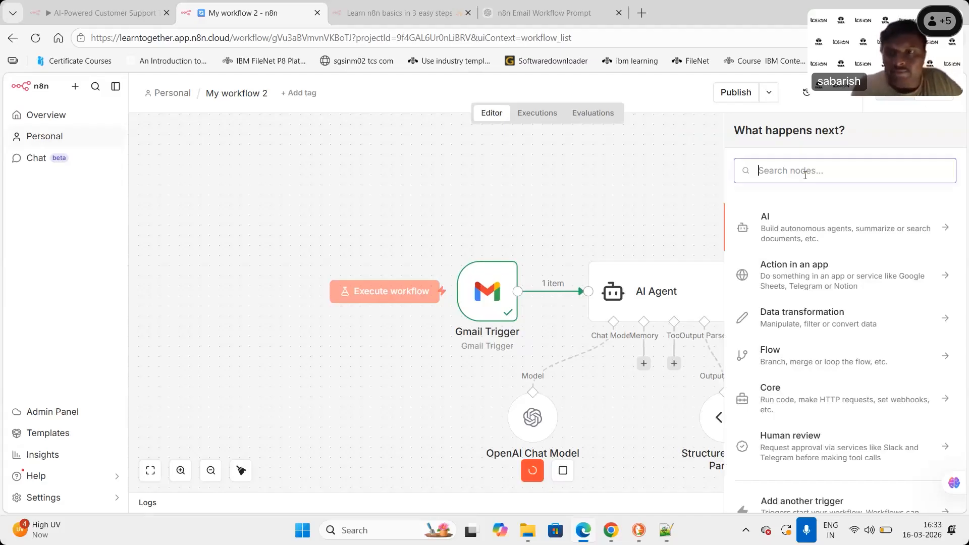
{"action": "type", "text": "slack"}
{"action": "left_click", "coordinate": [780, 220]}
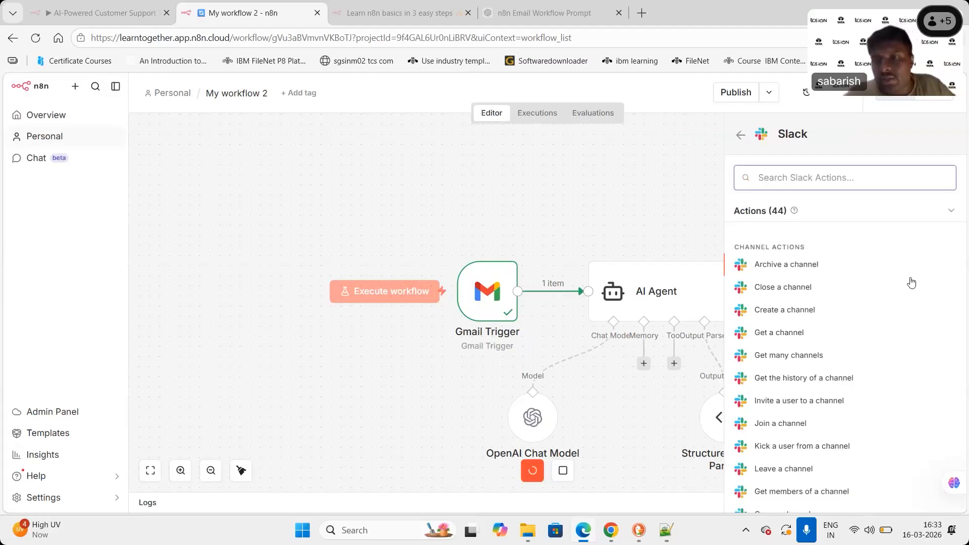
{"action": "scroll", "coordinate": [911, 283], "scroll_direction": "down", "scroll_amount": 4}
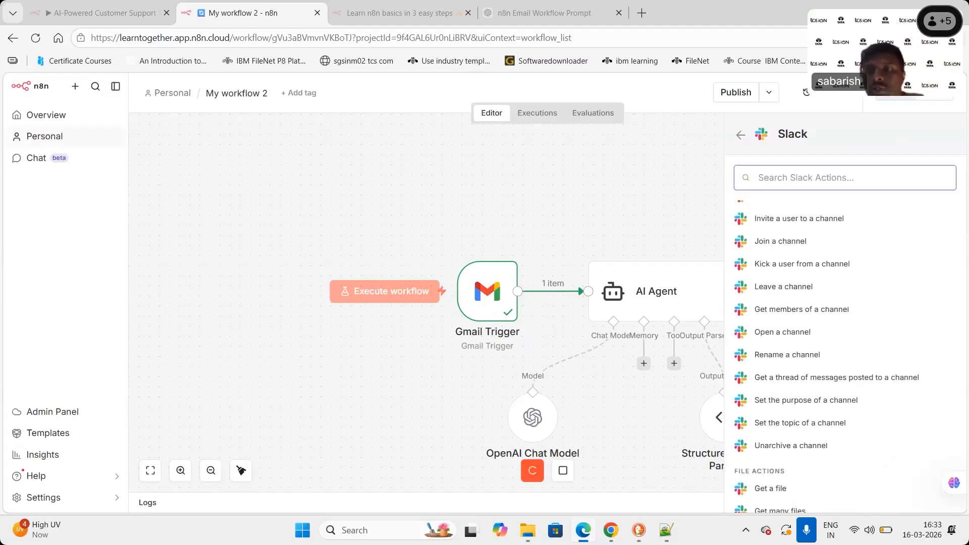
{"action": "scroll", "coordinate": [846, 353], "scroll_direction": "down", "scroll_amount": 4}
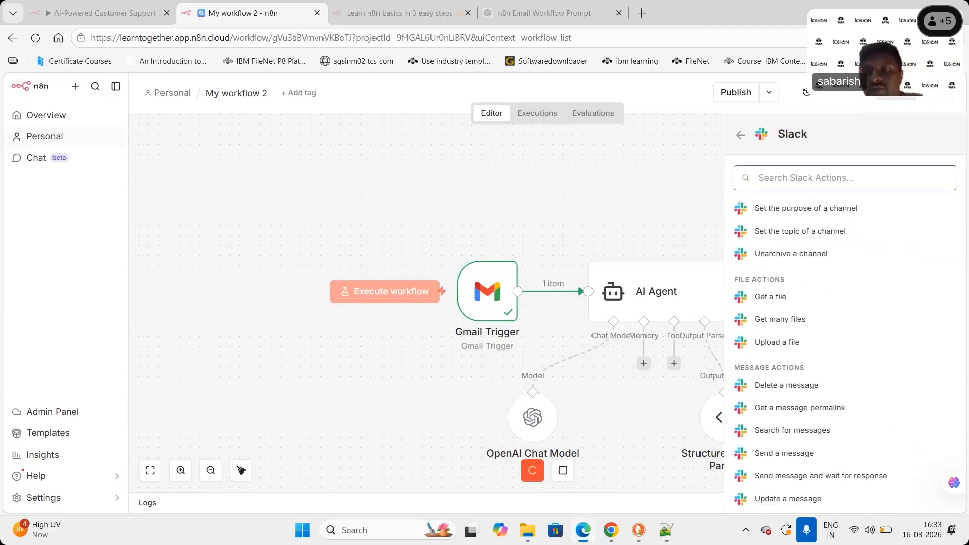
{"action": "scroll", "coordinate": [845, 353], "scroll_direction": "down", "scroll_amount": 1}
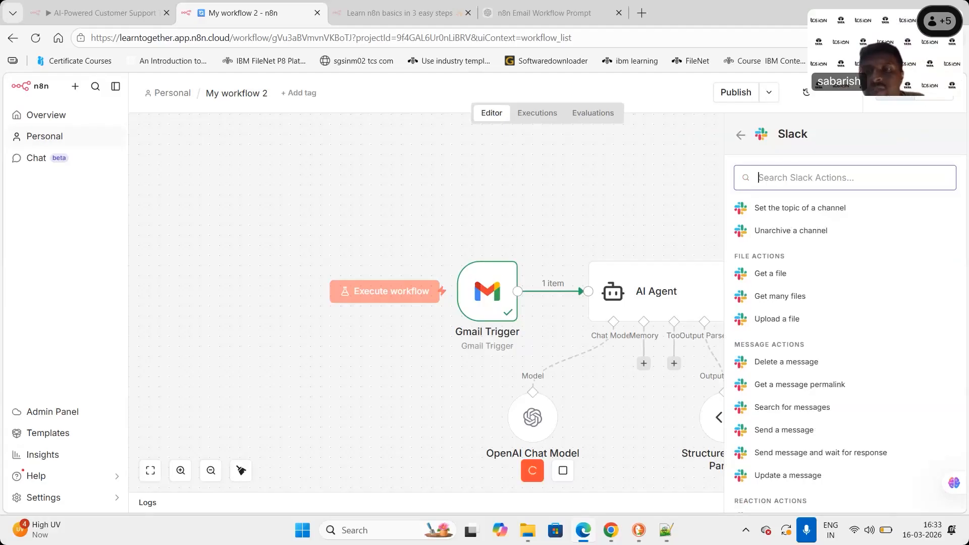
{"action": "left_click", "coordinate": [784, 430]}
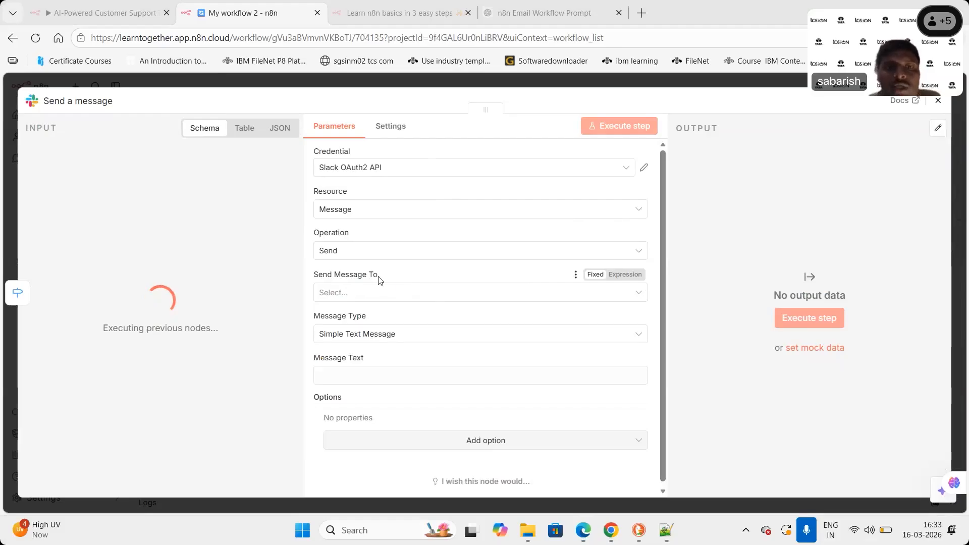
{"action": "left_click", "coordinate": [635, 294]}
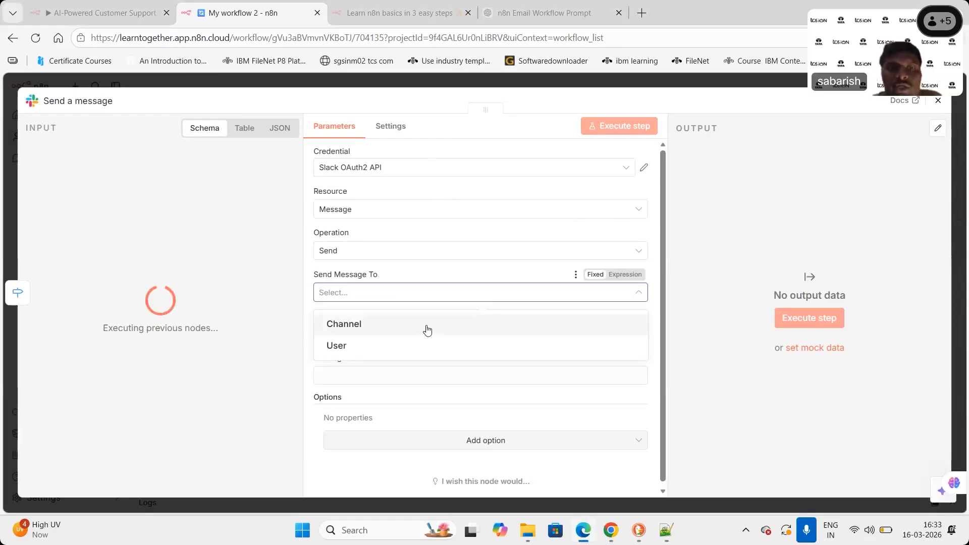
{"action": "left_click", "coordinate": [426, 329]}
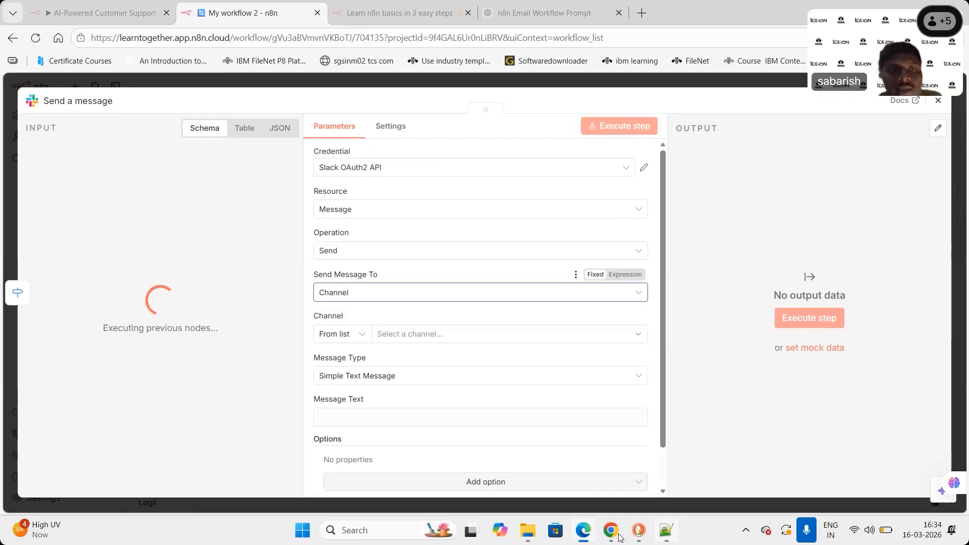
Switch to the Slack workspace and examine its channel list and the ticket messages in the urgentissue and highissue channels.
{"action": "left_click", "coordinate": [639, 531]}
{"action": "left_click", "coordinate": [42, 15]}
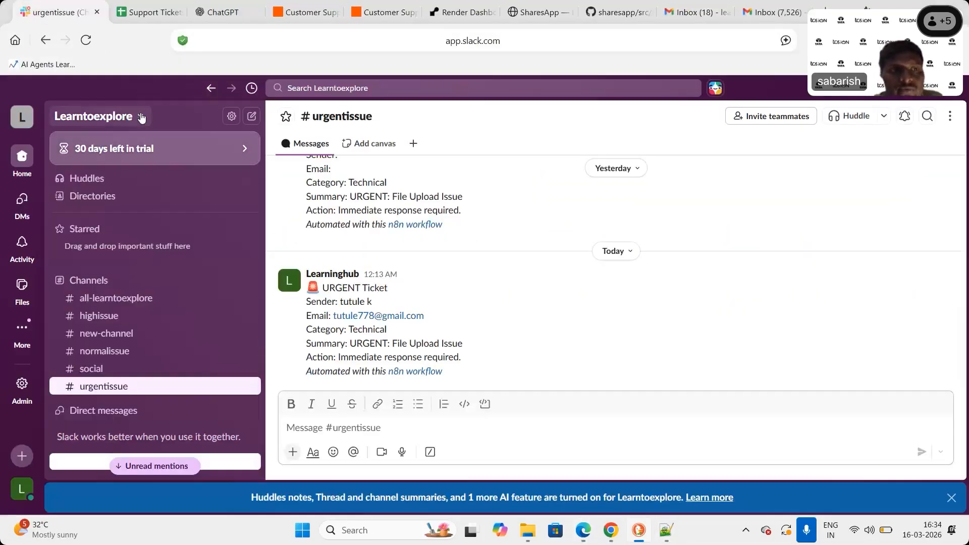
{"action": "left_click", "coordinate": [152, 149]}
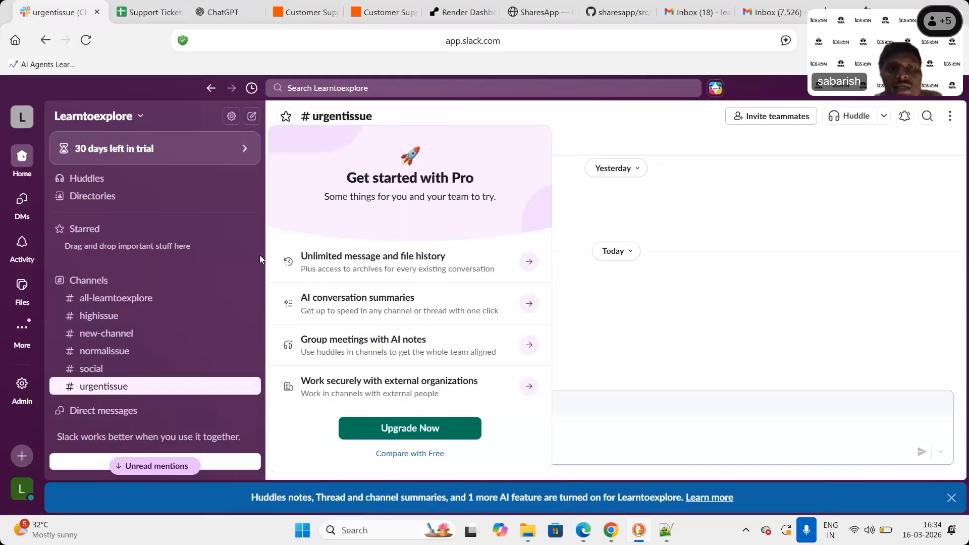
{"action": "left_click", "coordinate": [600, 325]}
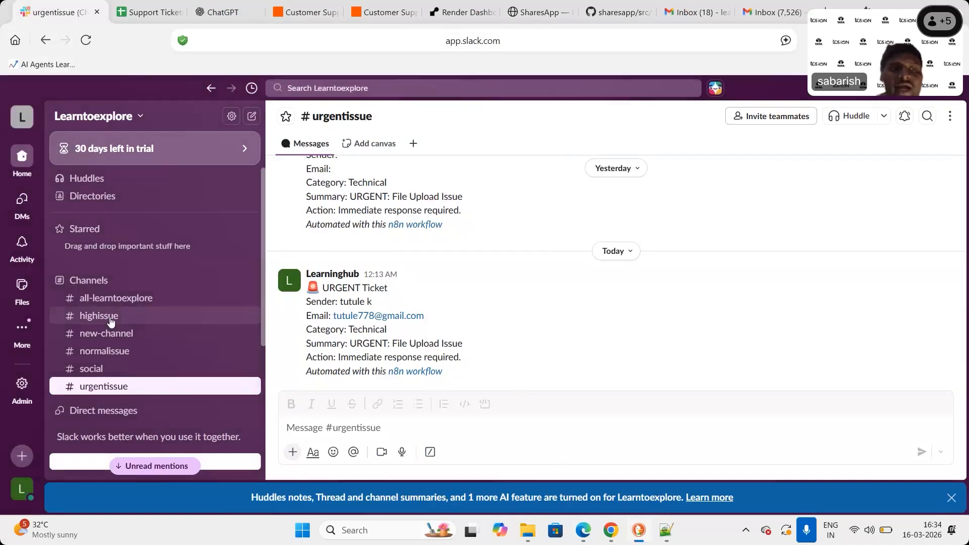
{"action": "left_click", "coordinate": [111, 318]}
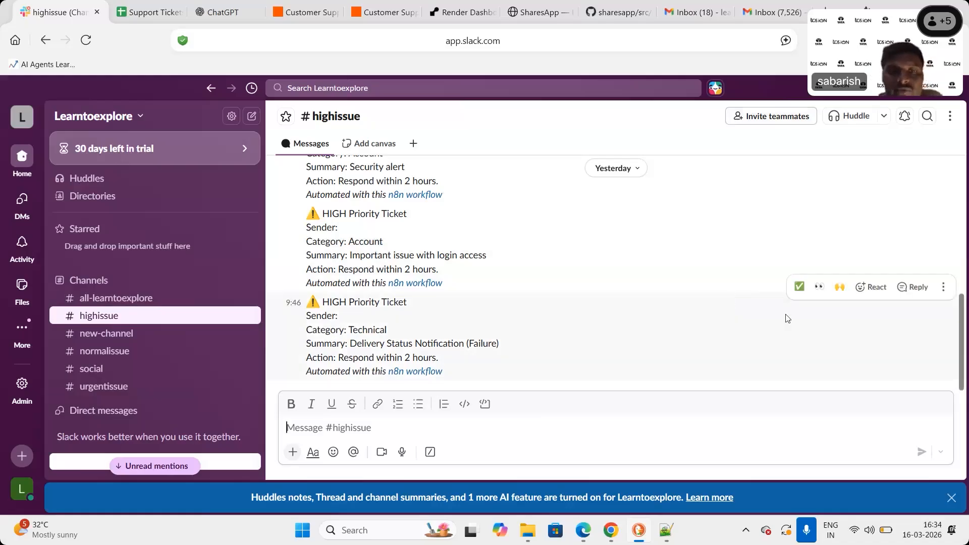
{"action": "key", "text": "alt+Tab"}
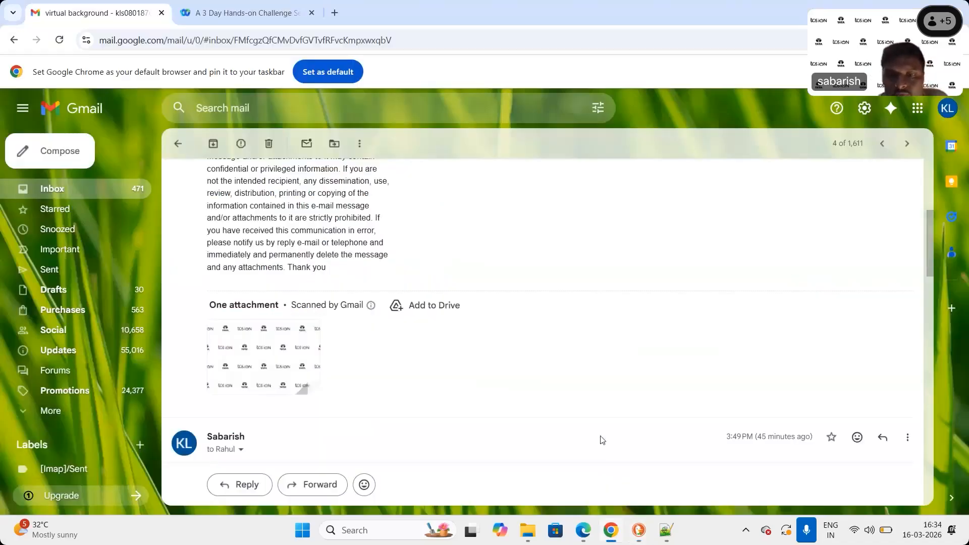
Return to the n8n workflow, keep Channel as the Slack message destination and close the node's settings.
{"action": "left_click", "coordinate": [585, 537]}
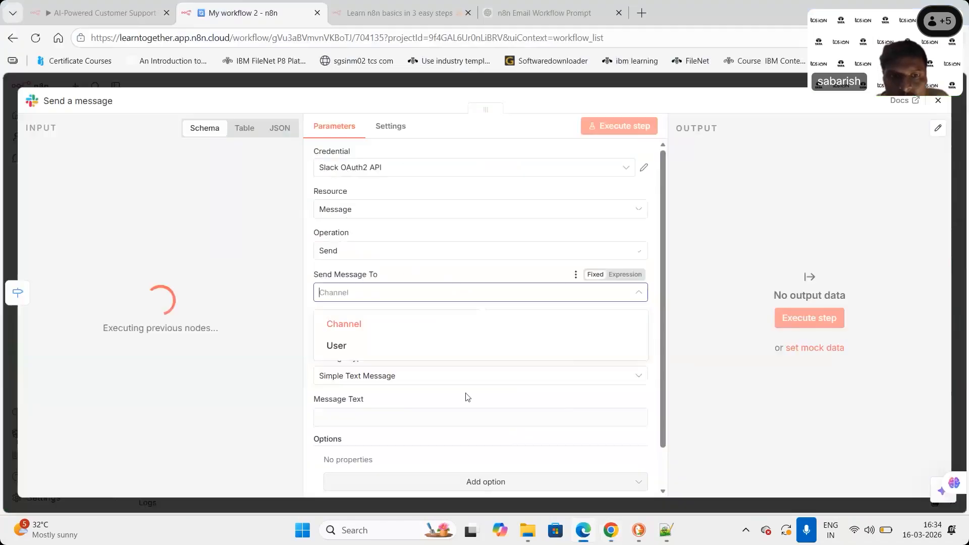
{"action": "left_click", "coordinate": [366, 324]}
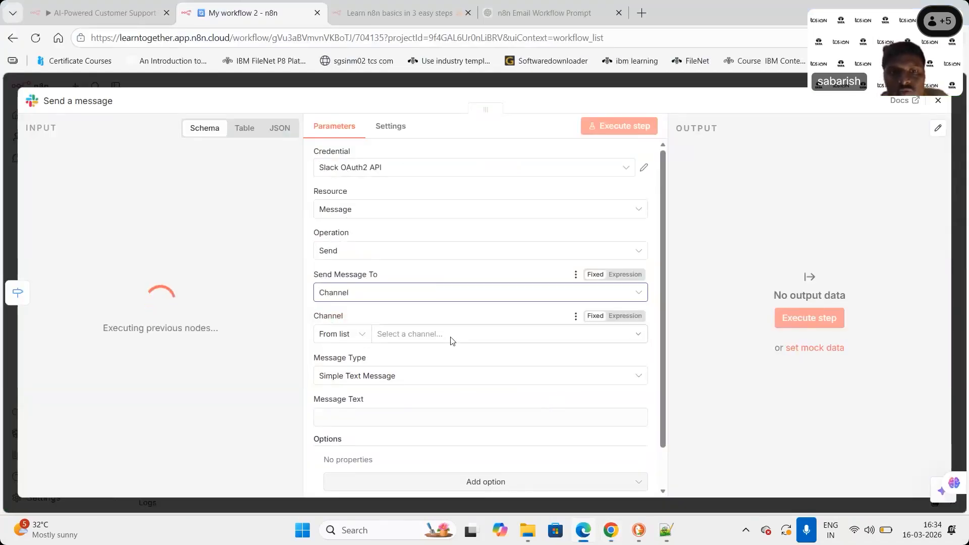
{"action": "key", "text": "Escape"}
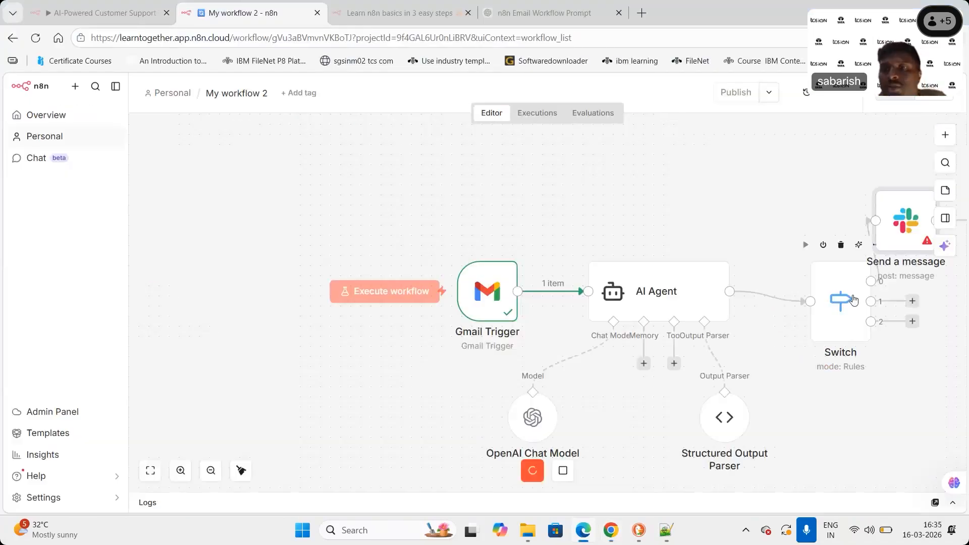
Open the Slack OAuth2 API credential of the Send a message node and start reconnecting its account.
{"action": "double_click", "coordinate": [903, 235]}
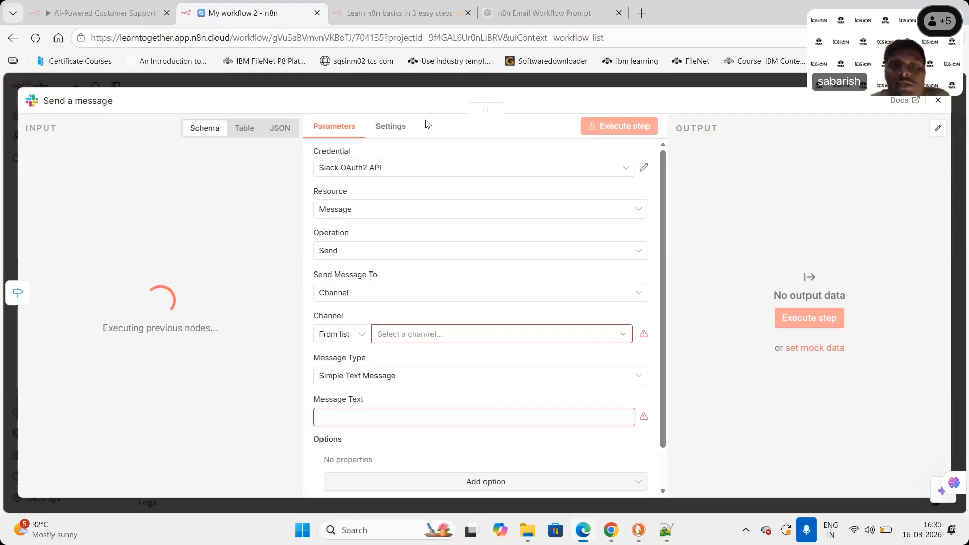
{"action": "left_click", "coordinate": [646, 171]}
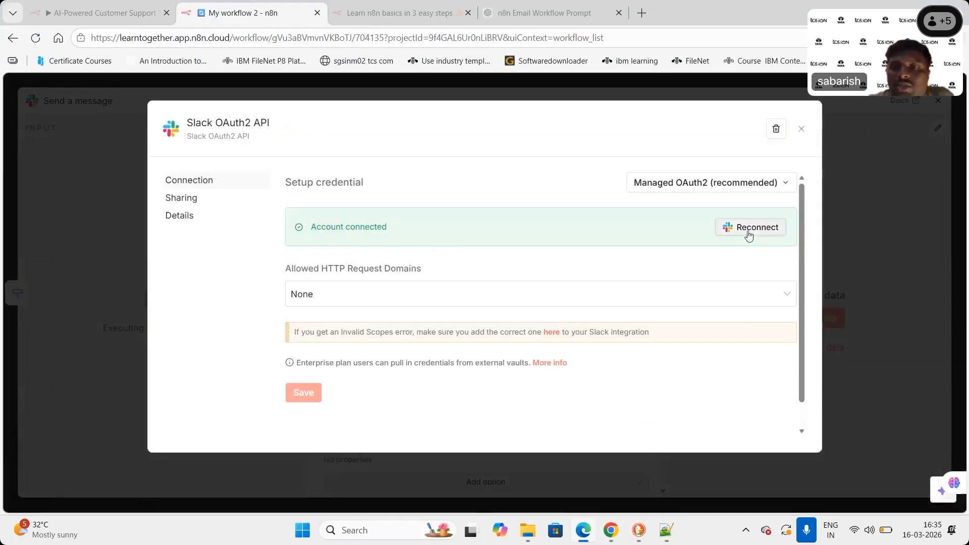
{"action": "left_click", "coordinate": [748, 233]}
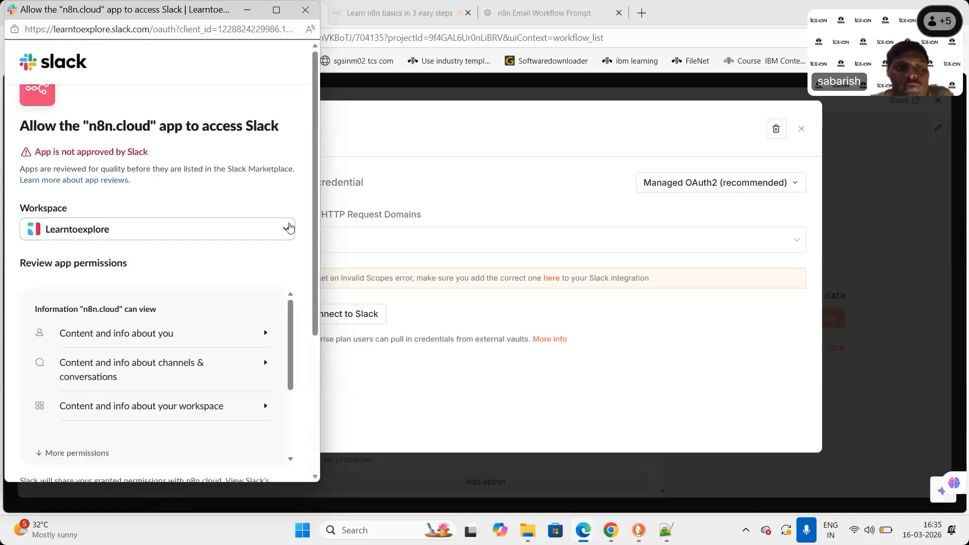
Review the requested permissions, allow the n8n.cloud app to access the Learntoexplore Slack workspace, and close the authorization window.
{"action": "scroll", "coordinate": [316, 244], "scroll_direction": "down", "scroll_amount": 3}
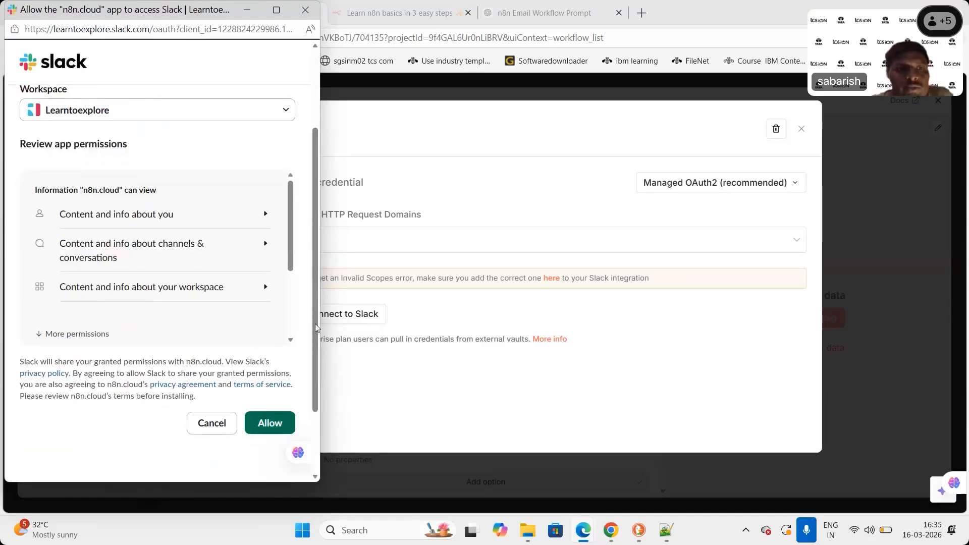
{"action": "scroll", "coordinate": [182, 241], "scroll_direction": "up", "scroll_amount": 2}
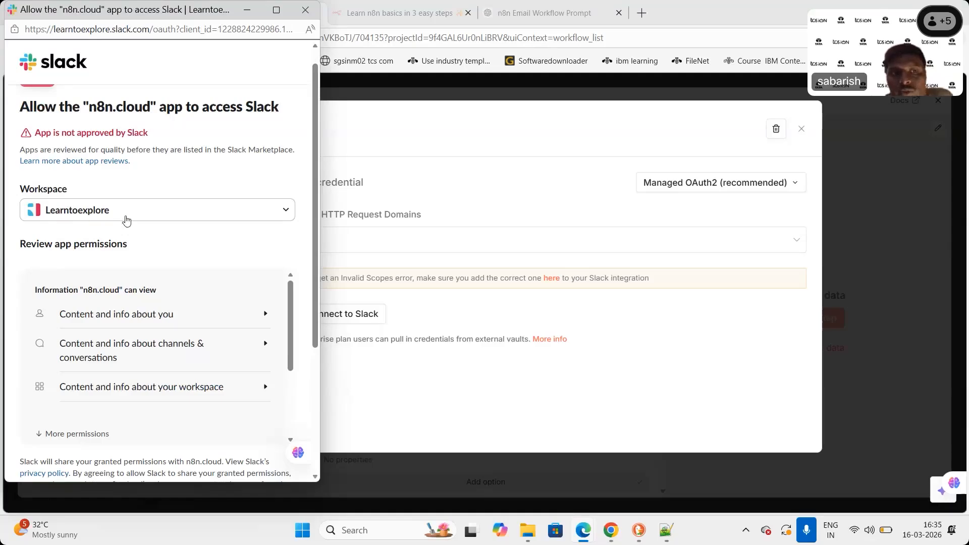
{"action": "left_click", "coordinate": [280, 217]}
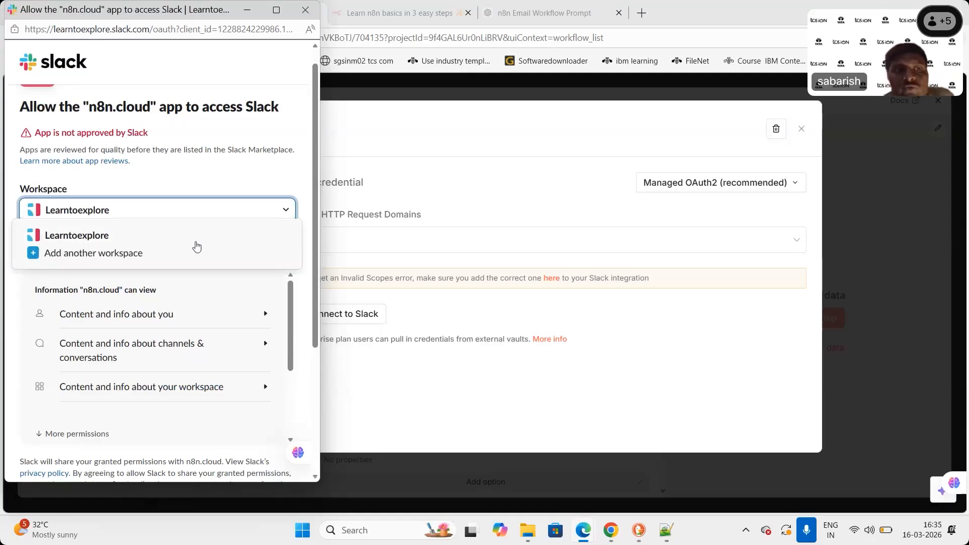
{"action": "left_click", "coordinate": [244, 182]}
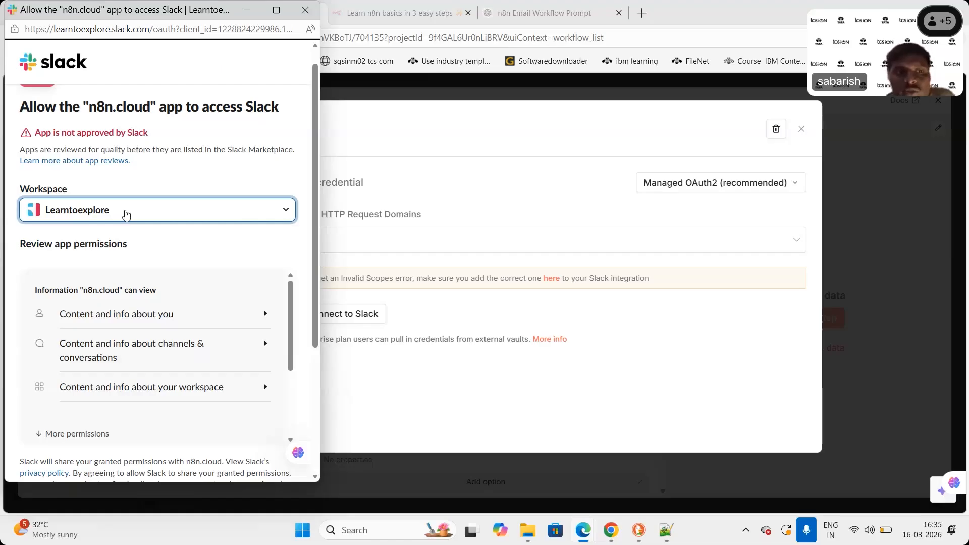
{"action": "left_click_drag", "start_coordinate": [316, 247], "coordinate": [309, 335]}
{"action": "left_click", "coordinate": [272, 391]}
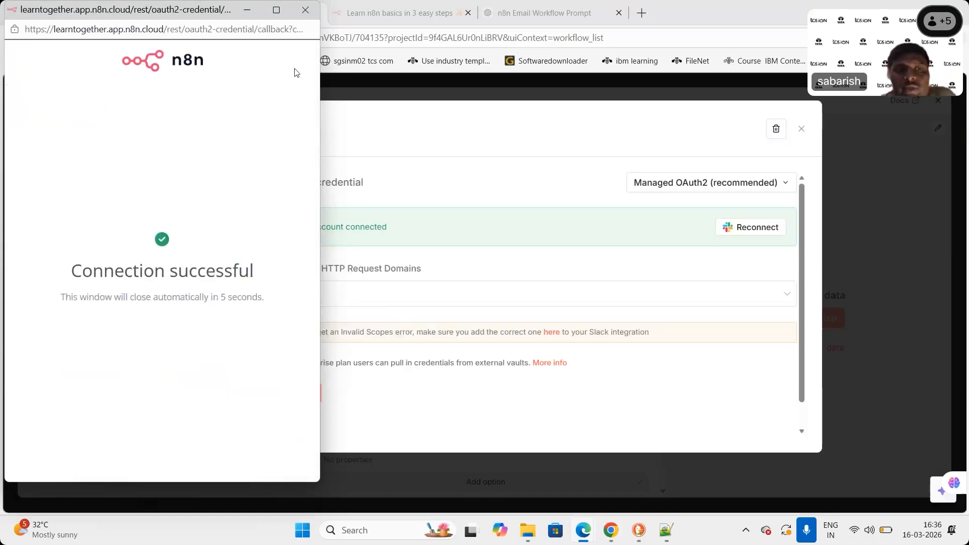
{"action": "left_click", "coordinate": [310, 13]}
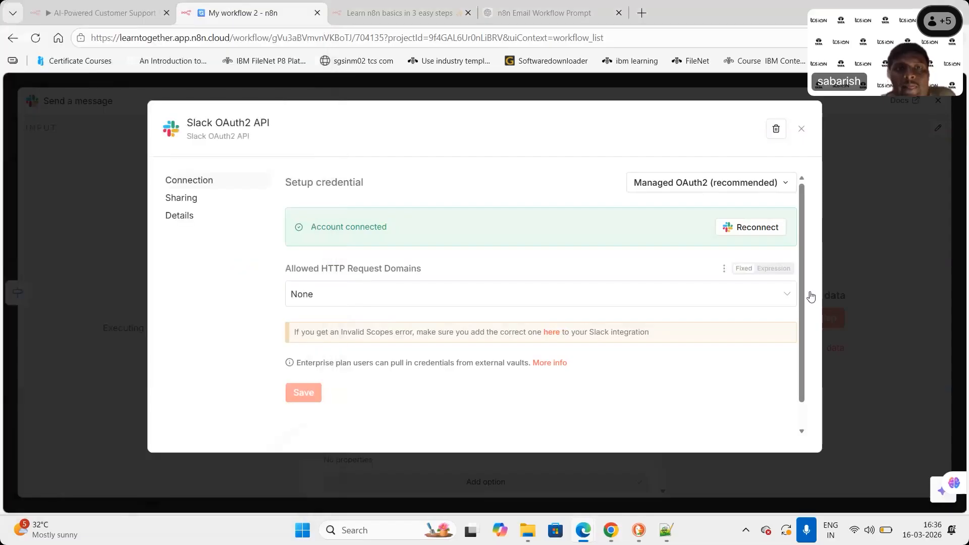
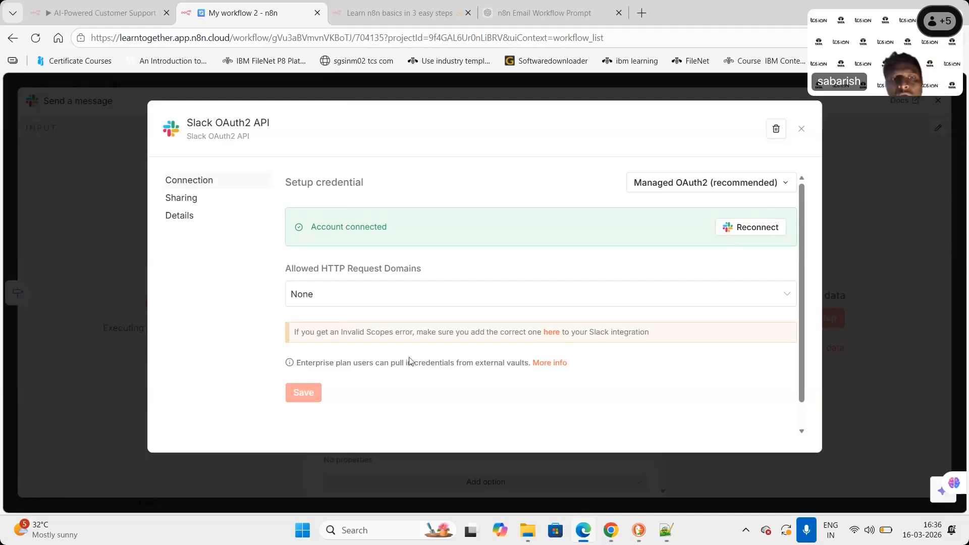
Close the Slack credential, set the Send a message node's channel to urgentissue and keep Simple Text Message as the message type.
{"action": "left_click", "coordinate": [799, 132]}
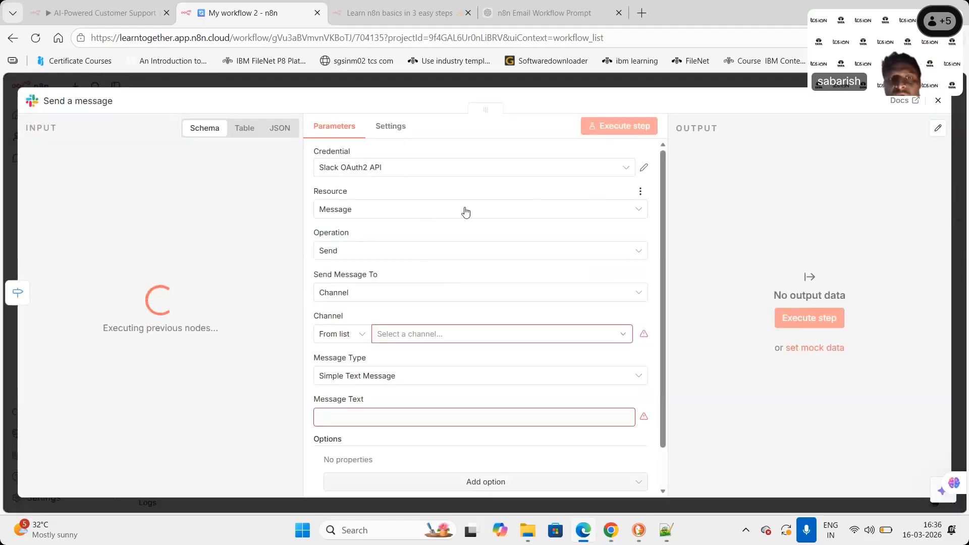
{"action": "left_click", "coordinate": [434, 337]}
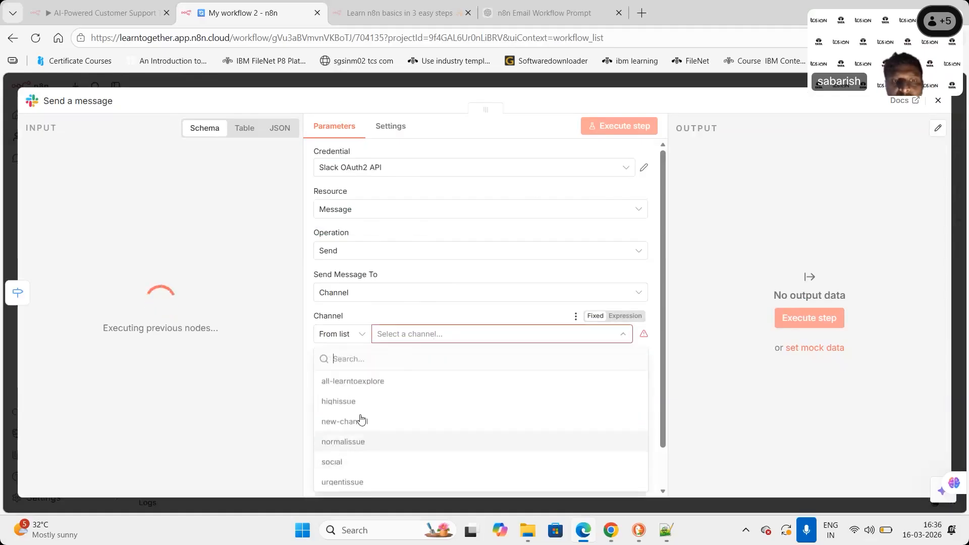
{"action": "left_click", "coordinate": [362, 484]}
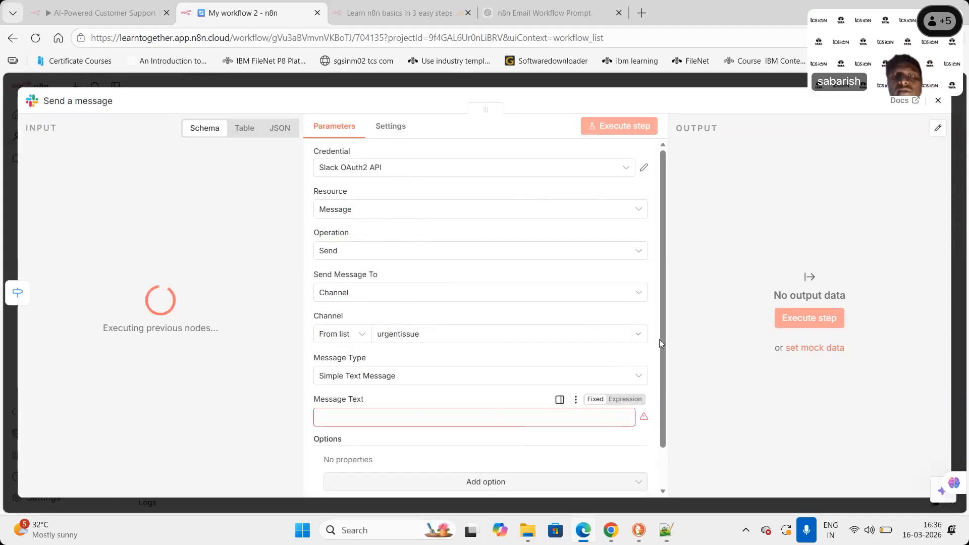
{"action": "scroll", "coordinate": [663, 342], "scroll_direction": "down", "scroll_amount": 2}
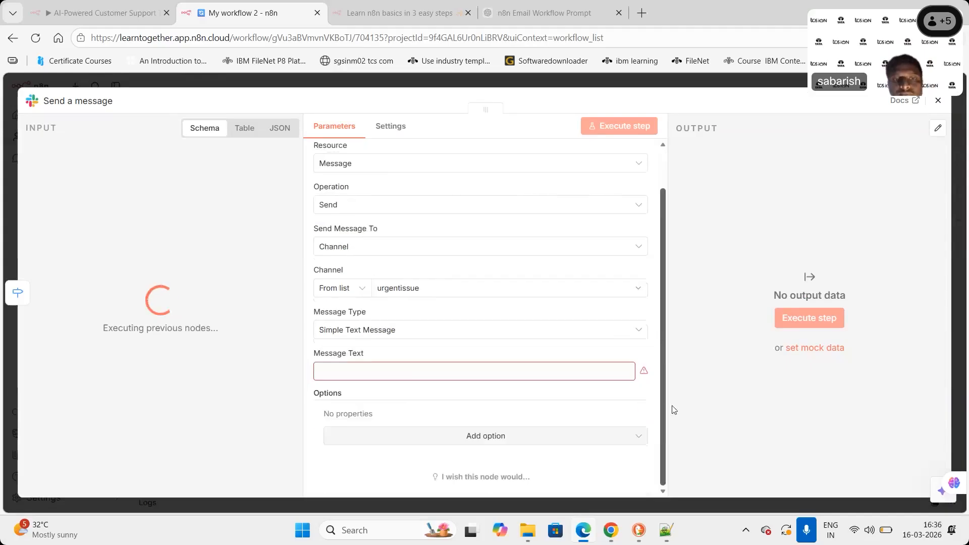
{"action": "left_click", "coordinate": [636, 333]}
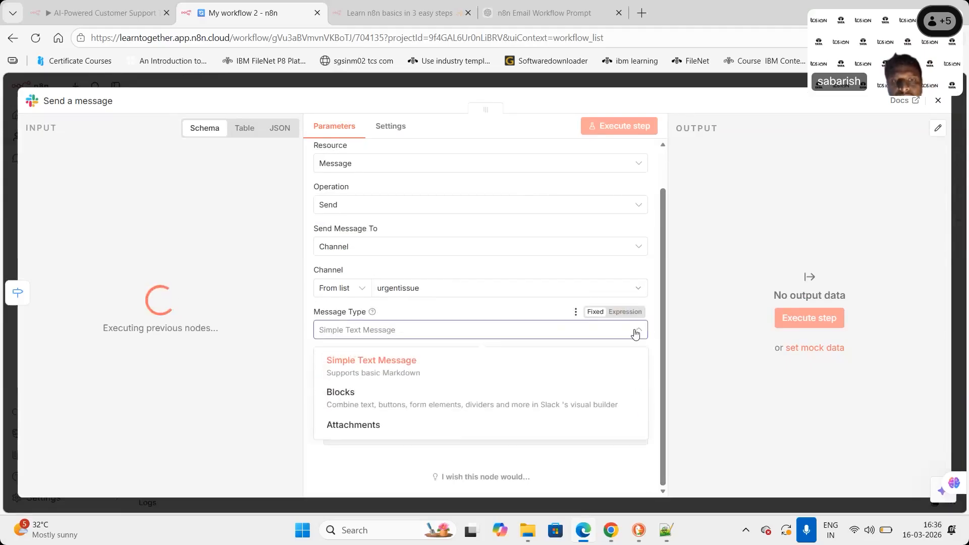
{"action": "left_click", "coordinate": [634, 333]}
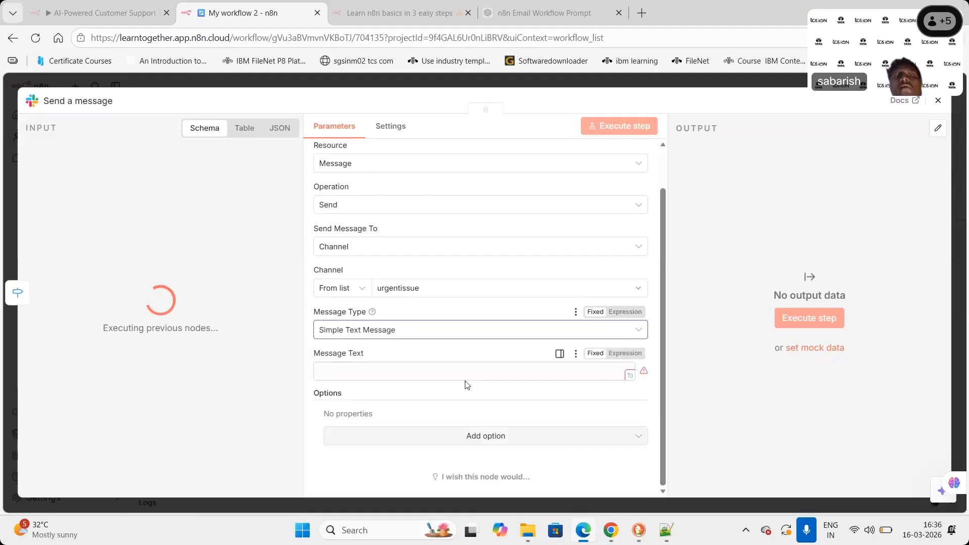
Copy the Slack URGENT Ticket template from Notepad++ into the Send a message node's message text and close the node.
{"action": "left_click", "coordinate": [454, 372]}
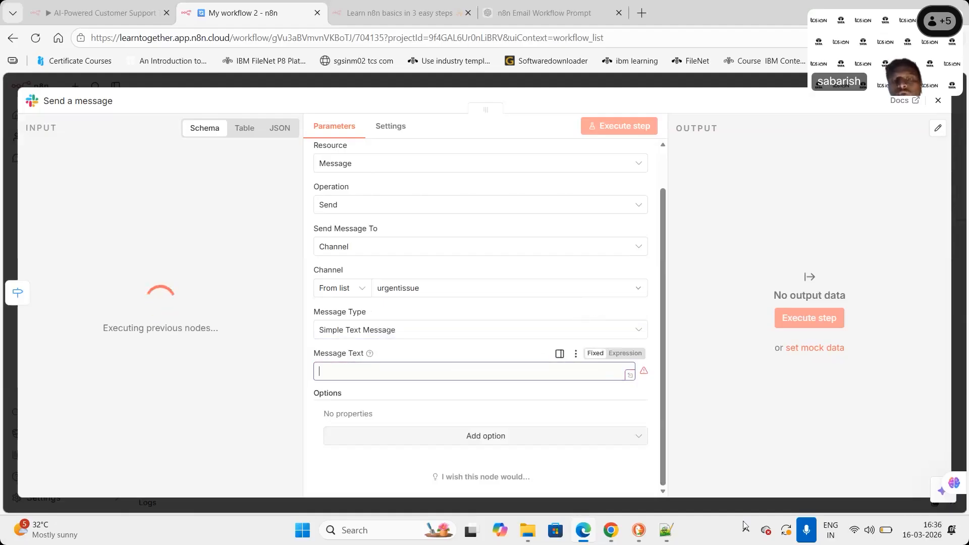
{"action": "left_click", "coordinate": [666, 531]}
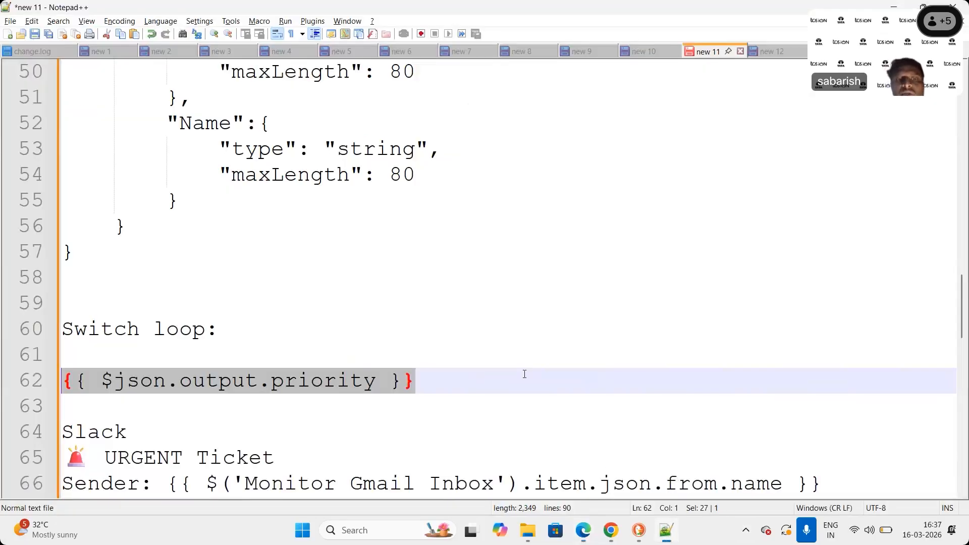
{"action": "scroll", "coordinate": [584, 271], "scroll_direction": "down", "scroll_amount": 1, "text": "ctrl"}
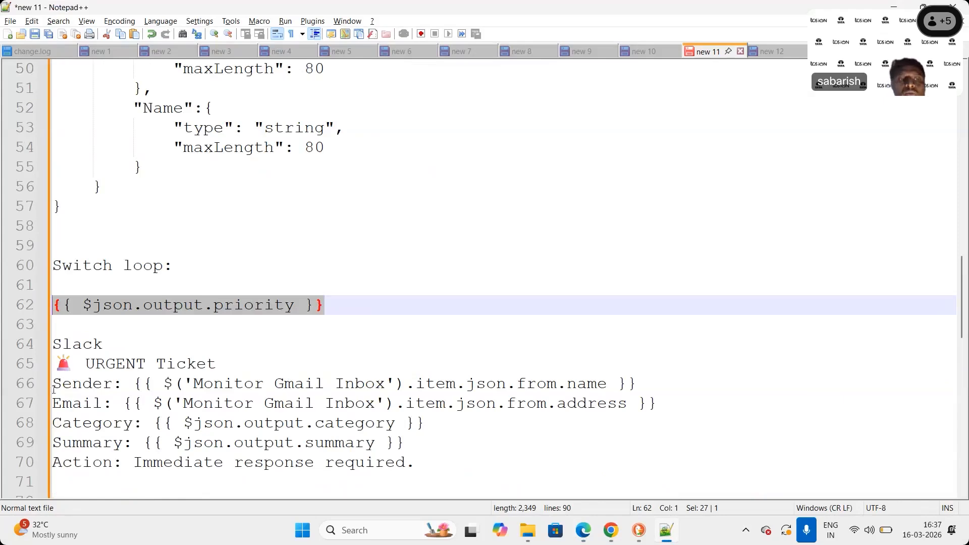
{"action": "left_click_drag", "start_coordinate": [56, 344], "coordinate": [460, 478]}
{"action": "key", "text": "ctrl+c"}
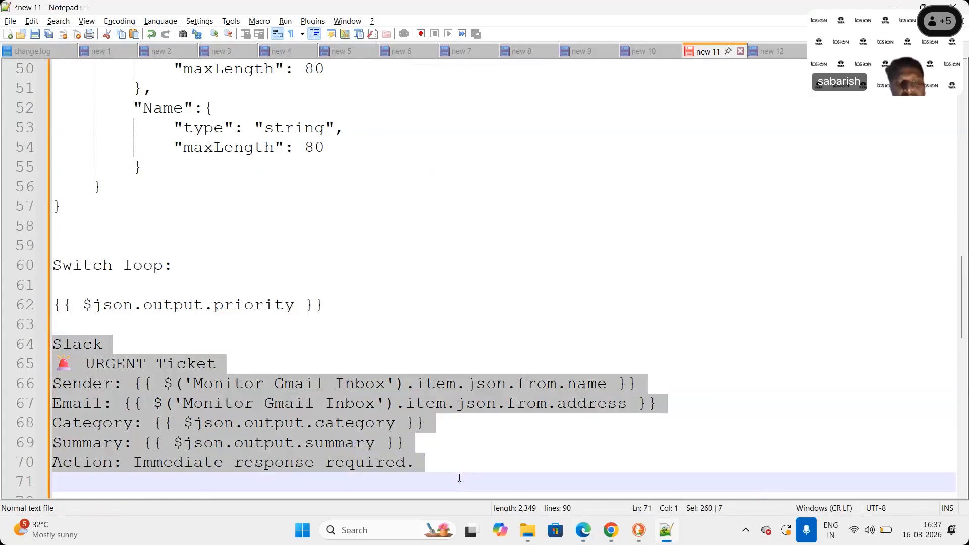
{"action": "key", "text": "alt+Tab"}
{"action": "left_click", "coordinate": [357, 374]}
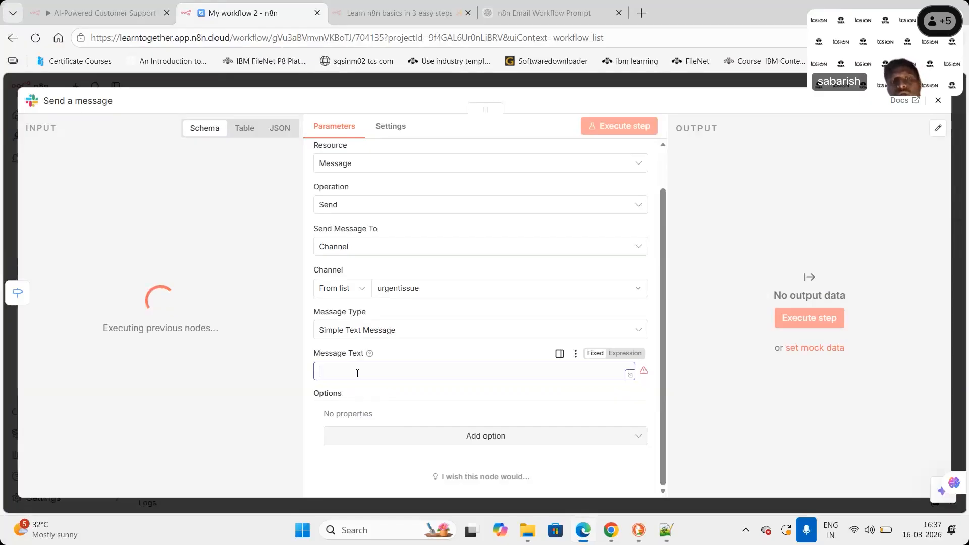
{"action": "key", "text": "ctrl+v"}
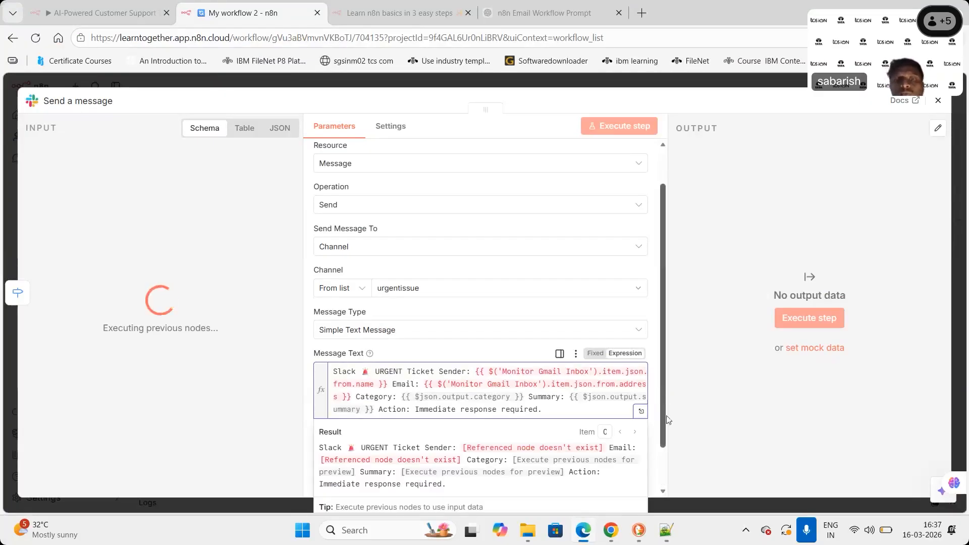
{"action": "scroll", "coordinate": [668, 420], "scroll_direction": "down", "scroll_amount": 1}
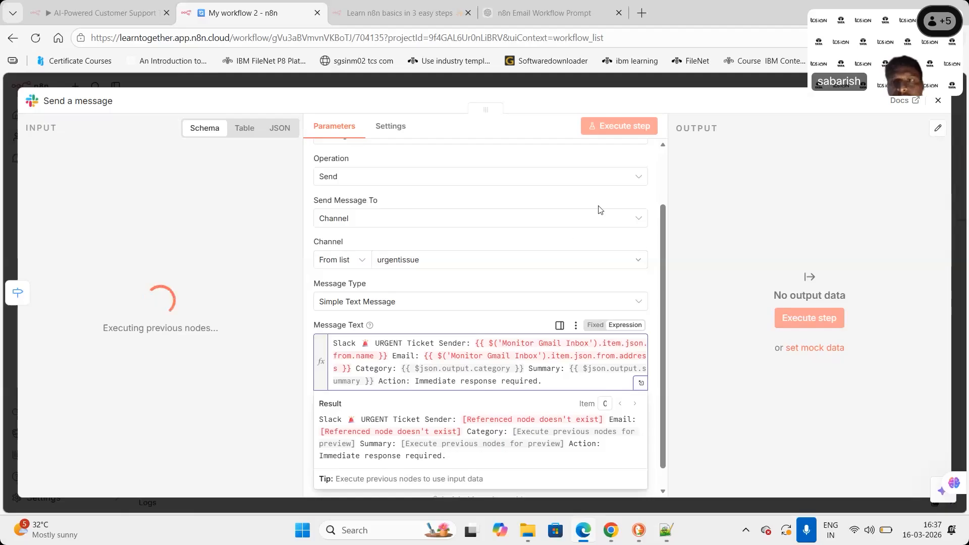
{"action": "left_click", "coordinate": [939, 101]}
{"action": "left_click", "coordinate": [671, 303]}
{"action": "double_click", "coordinate": [670, 302]}
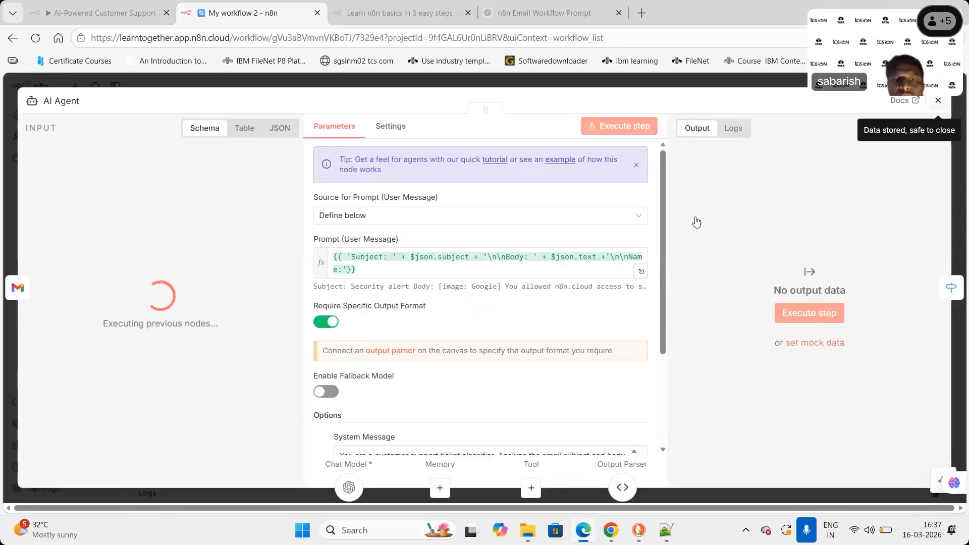
{"action": "key", "text": "Escape"}
Duplicate the Slack Send a message node twice and connect the copies to Switch outputs 1 and 2.
{"action": "right_click", "coordinate": [850, 352]}
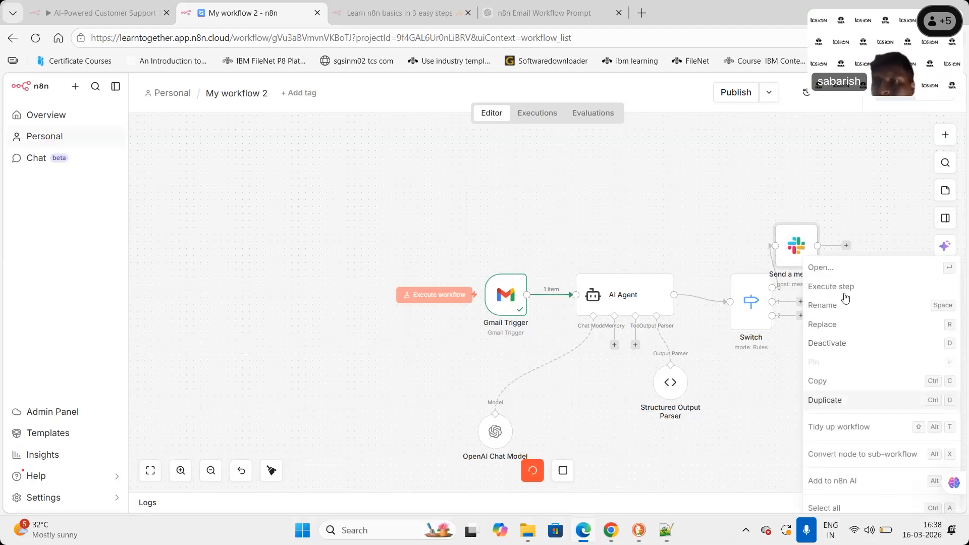
{"action": "left_click", "coordinate": [851, 403]}
{"action": "left_click_drag", "start_coordinate": [847, 306], "coordinate": [773, 301]}
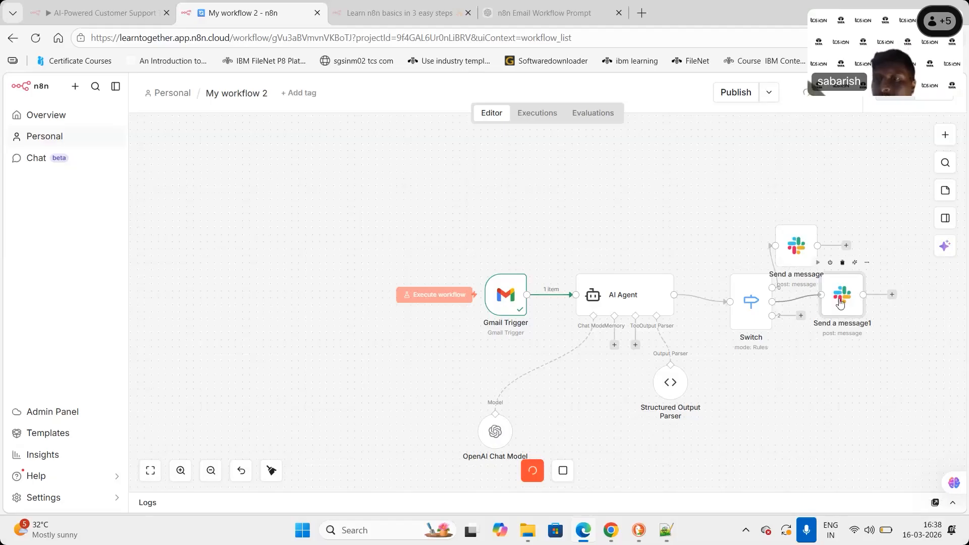
{"action": "right_click", "coordinate": [840, 302]}
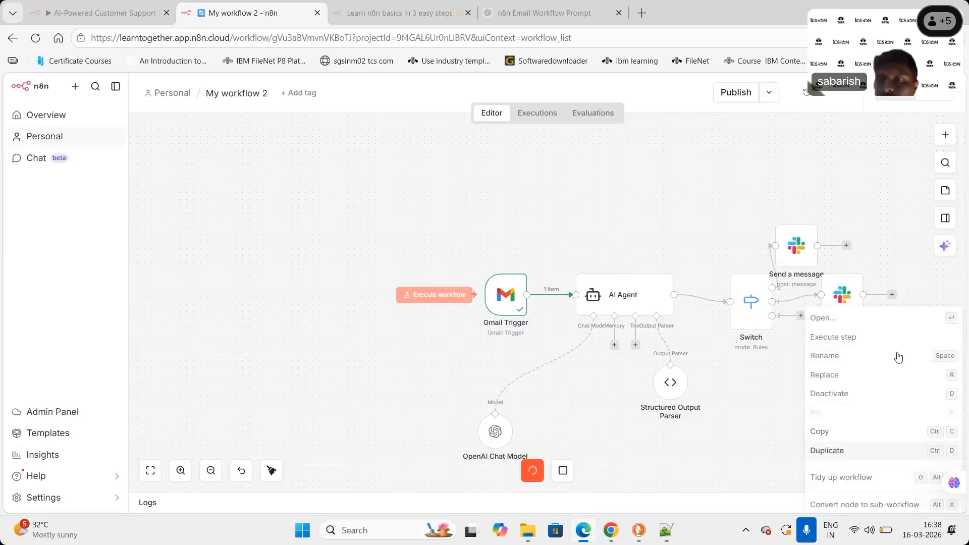
{"action": "left_click", "coordinate": [853, 450]}
{"action": "left_click_drag", "start_coordinate": [888, 354], "coordinate": [773, 315]}
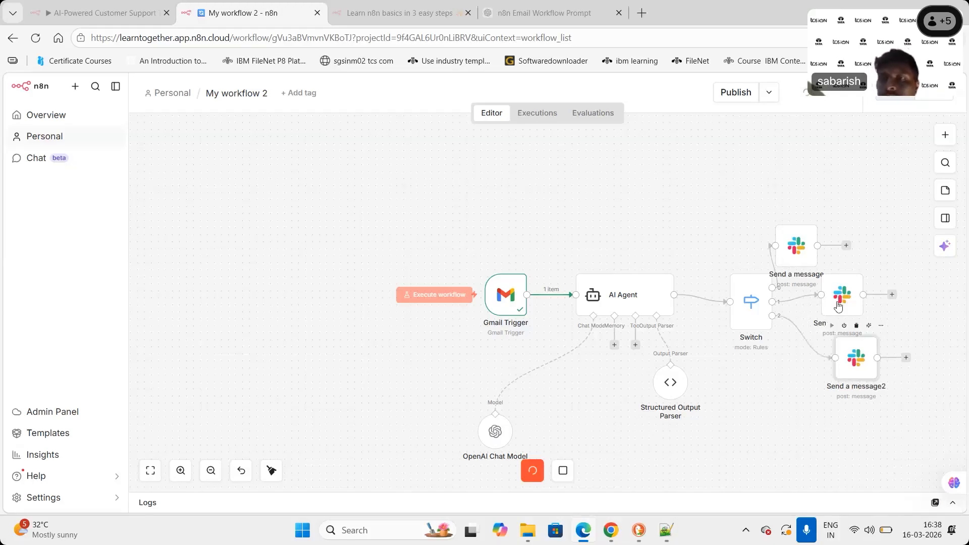
Open the Send a message1 node on Switch output 1 and set its channel to highissue.
{"action": "left_click", "coordinate": [837, 306]}
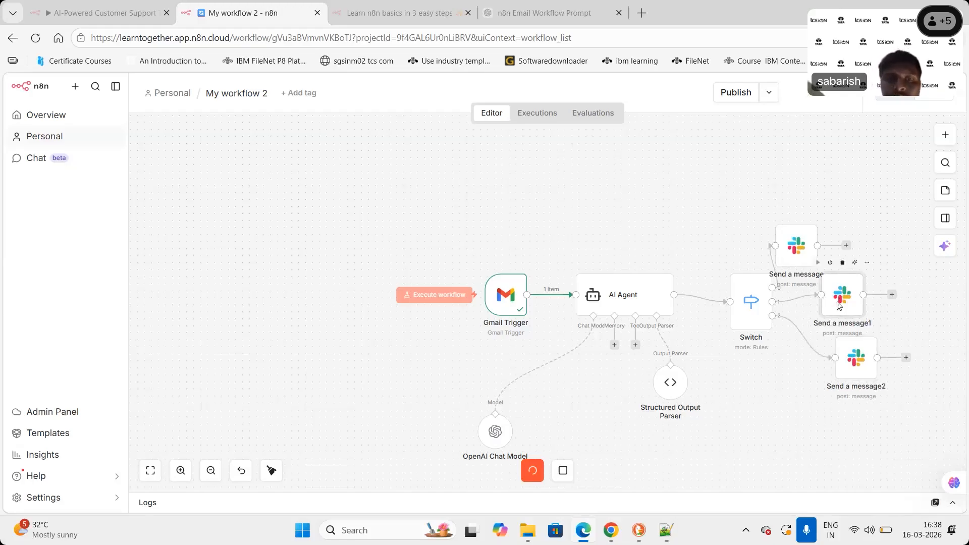
{"action": "double_click", "coordinate": [837, 306]}
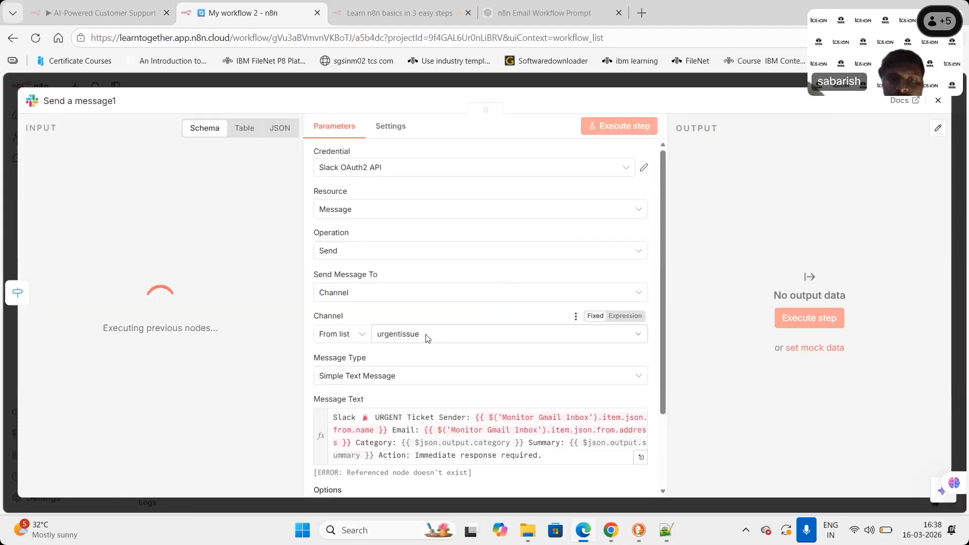
{"action": "left_click", "coordinate": [426, 336]}
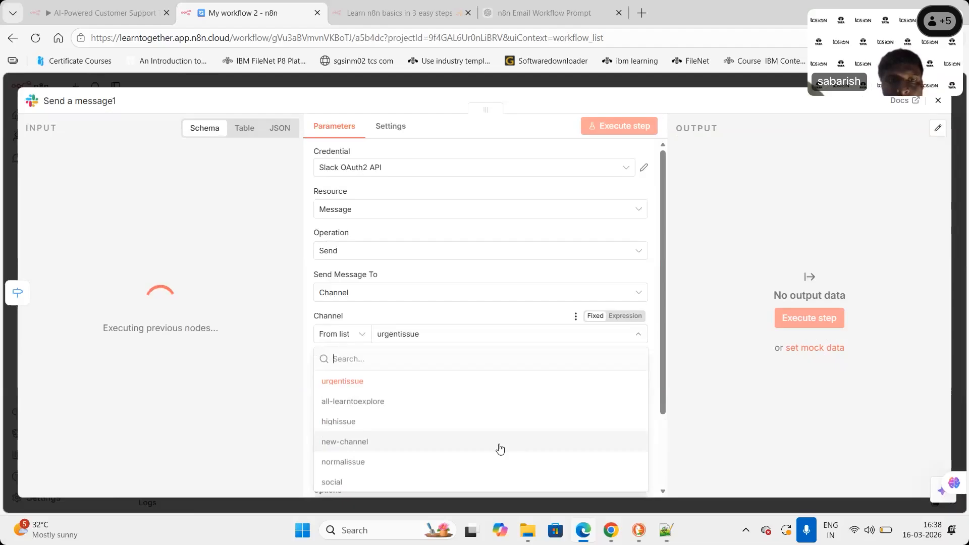
{"action": "left_click", "coordinate": [346, 412]}
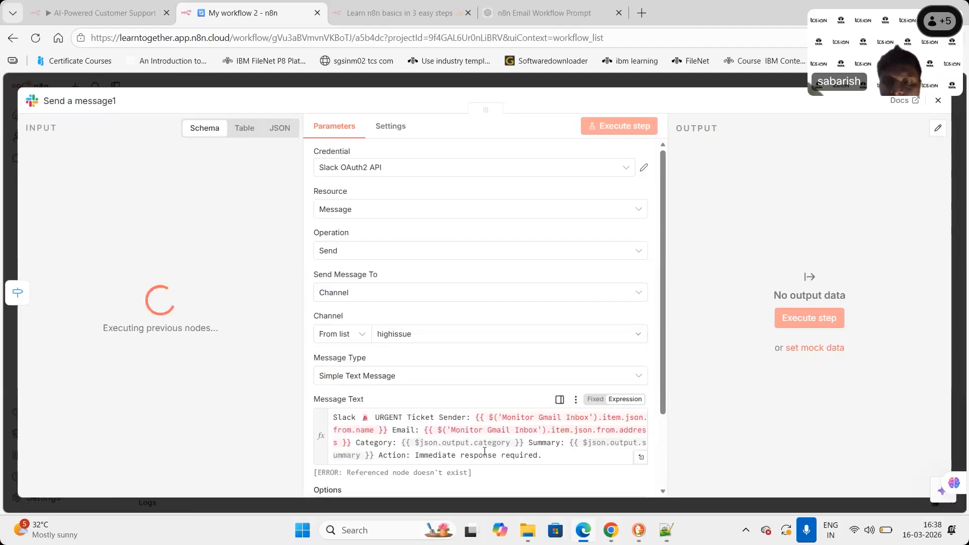
Replace the Send a message1 message text with the HIGH Priority Ticket template from Notepad++, ending "Respond within 2 hours.", and close the node.
{"action": "left_click", "coordinate": [664, 529]}
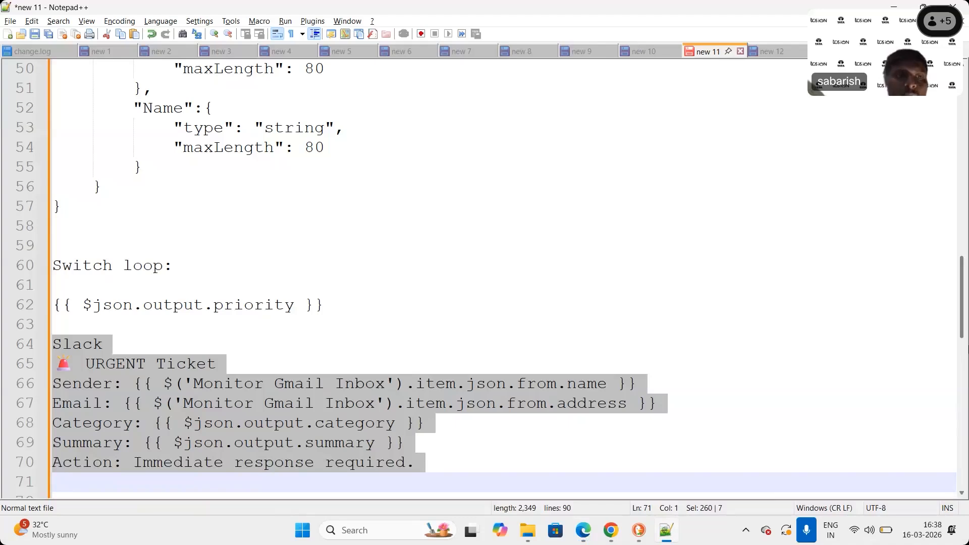
{"action": "scroll", "coordinate": [106, 203], "scroll_direction": "down", "scroll_amount": 6}
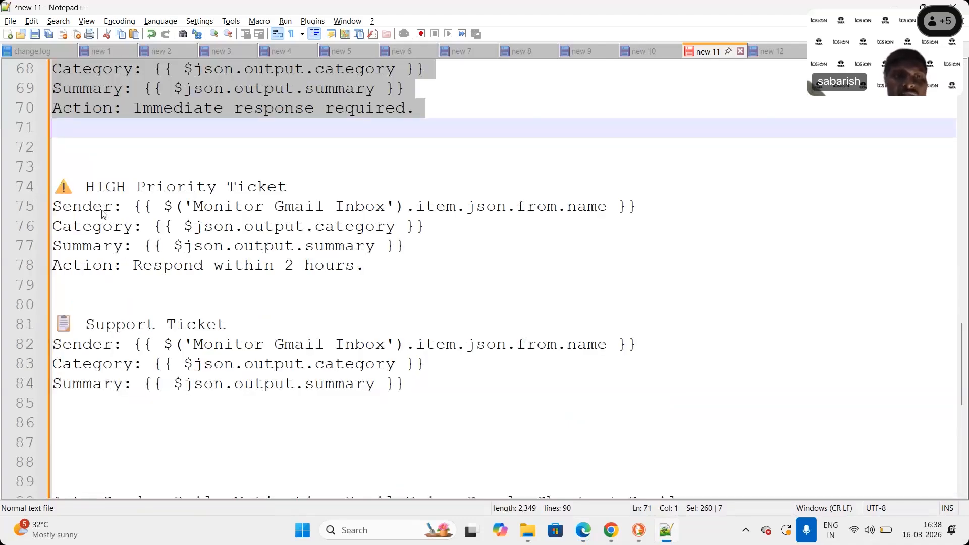
{"action": "double_click", "coordinate": [103, 209]}
{"action": "double_click", "coordinate": [104, 228]}
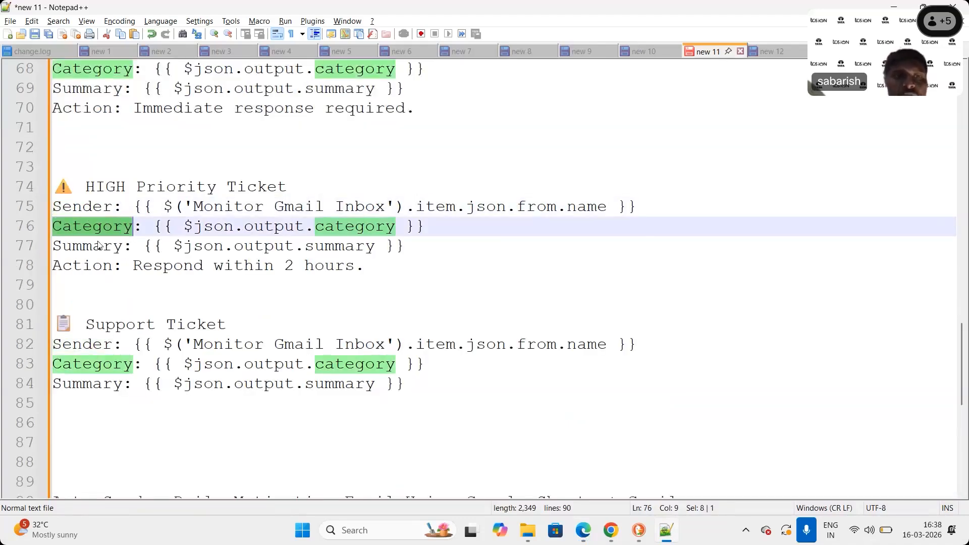
{"action": "double_click", "coordinate": [100, 246]}
{"action": "double_click", "coordinate": [101, 268]}
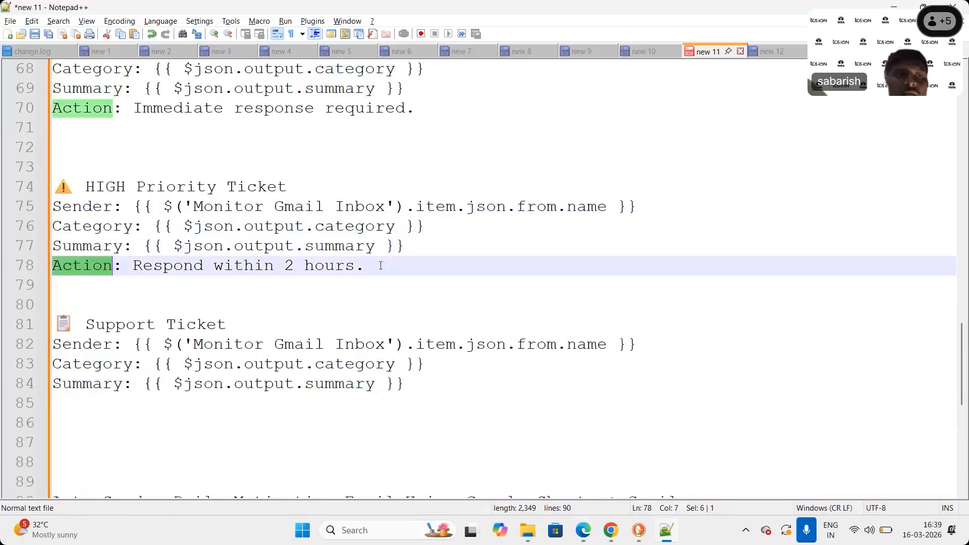
{"action": "left_click_drag", "start_coordinate": [366, 266], "coordinate": [1, 184]}
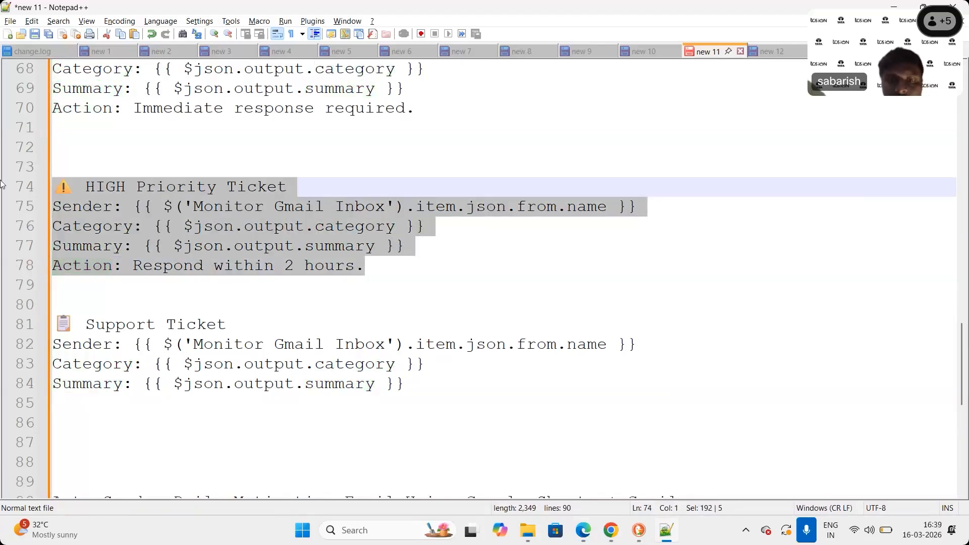
{"action": "key", "text": "alt+Tab"}
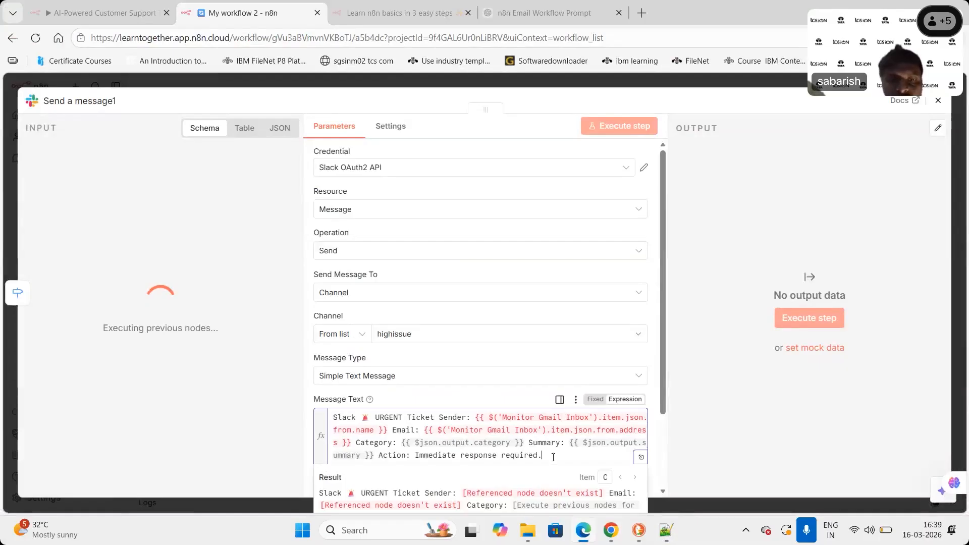
{"action": "key", "text": "ctrl+a"}
{"action": "type", "text": "⚠ HIGH Priority Ticket Sender: {{ $('Monitor Gmail Inbox').item.json.from.name }} Category: {{ $json.output.category }} Summary: {{ $json.output.summary }} Action: Respond within 2 hours."}
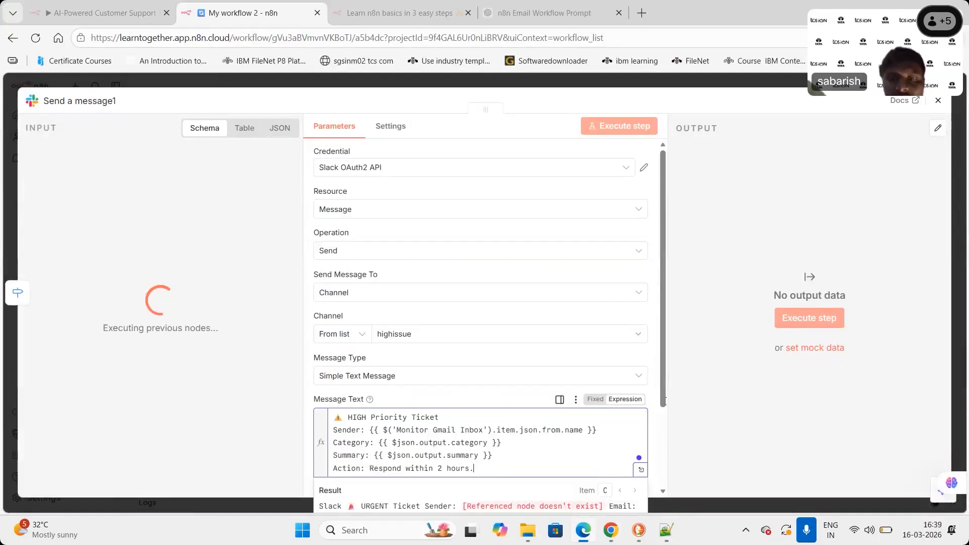
{"action": "left_click", "coordinate": [881, 324]}
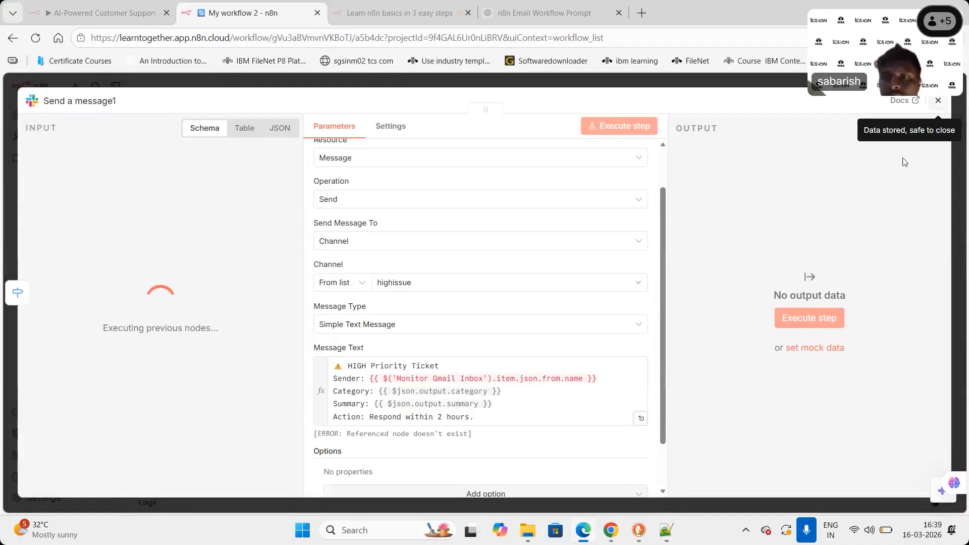
{"action": "key", "text": "Escape"}
Open the Send a message2 node on Switch output 2 and set its channel to normalissue.
{"action": "double_click", "coordinate": [856, 361]}
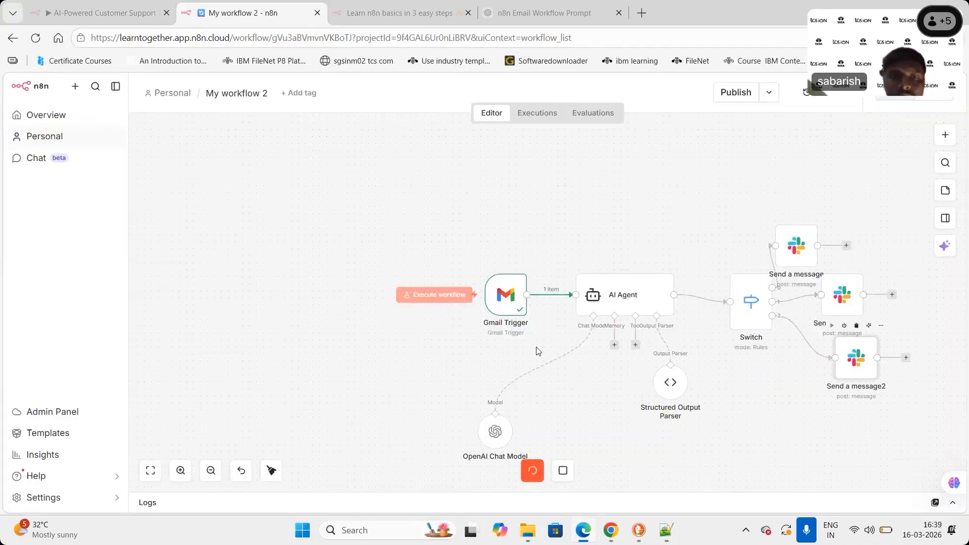
{"action": "key", "text": "Return"}
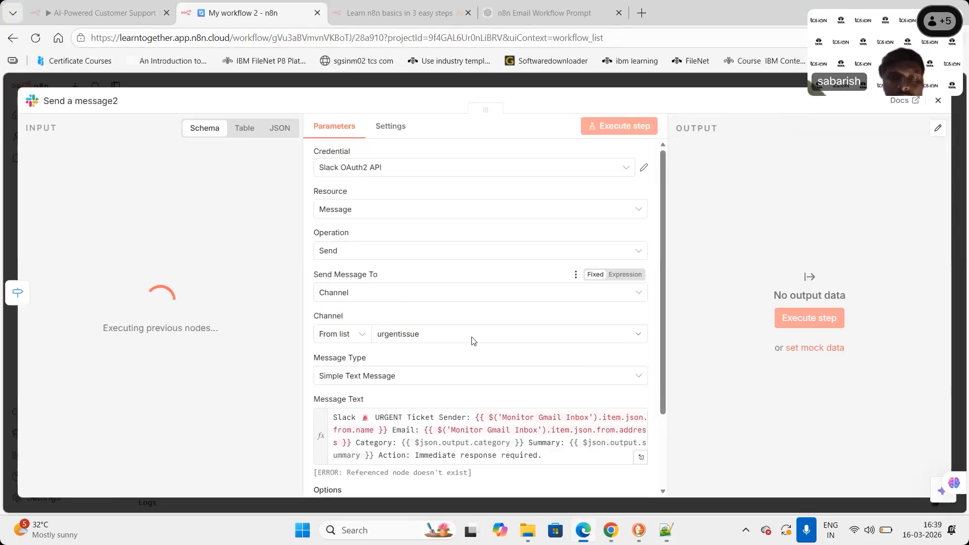
{"action": "left_click", "coordinate": [472, 334]}
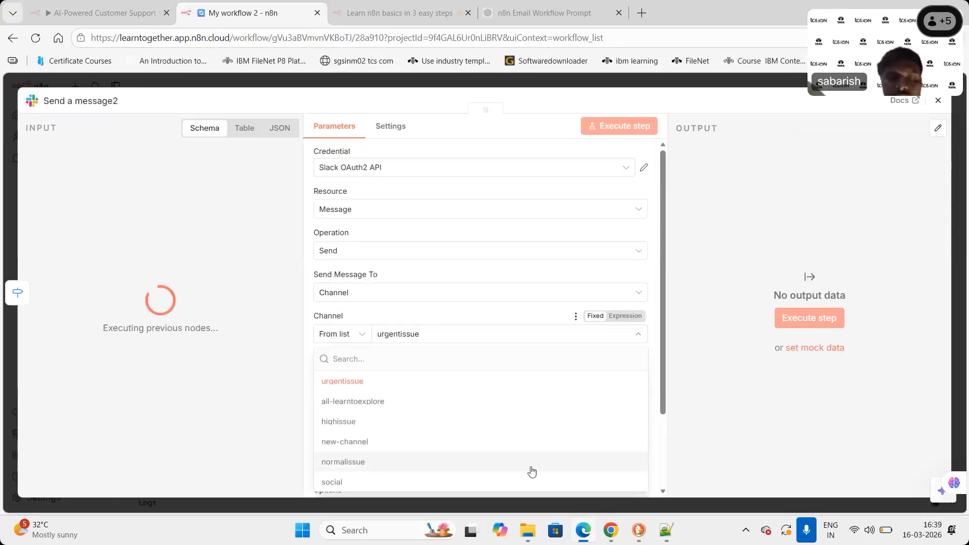
{"action": "left_click", "coordinate": [341, 463]}
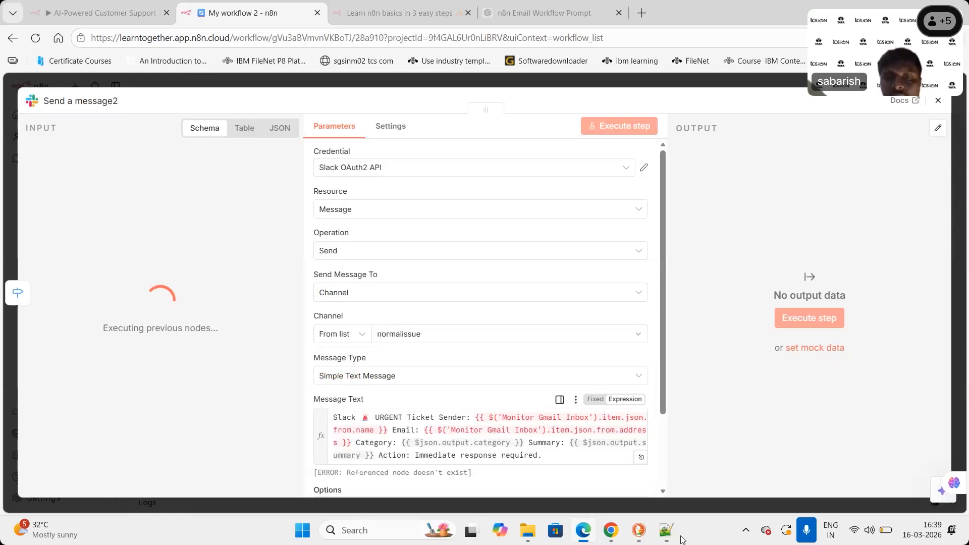
Switch to Notepad++ and copy the Support Ticket template, from its heading through the Summary line.
{"action": "key", "text": "alt+Tab"}
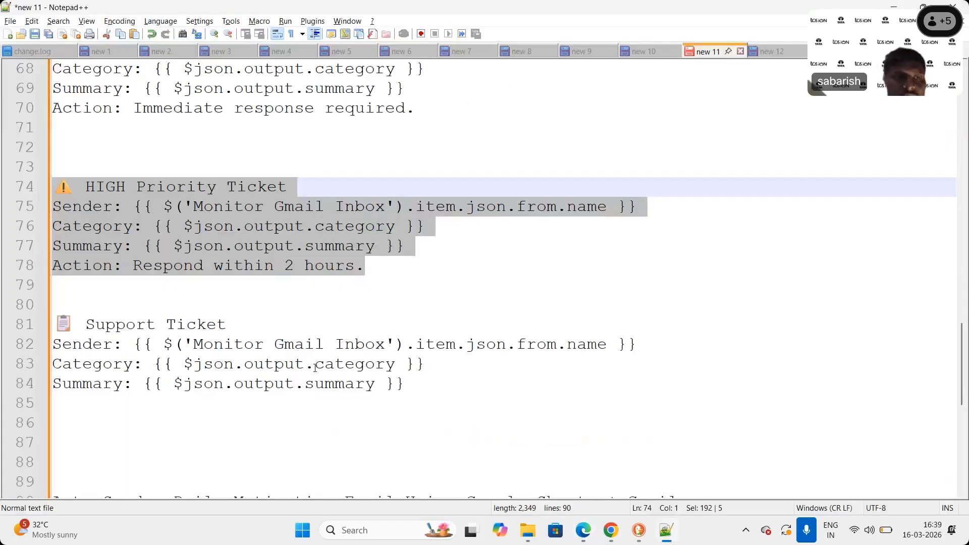
{"action": "left_click", "coordinate": [430, 393]}
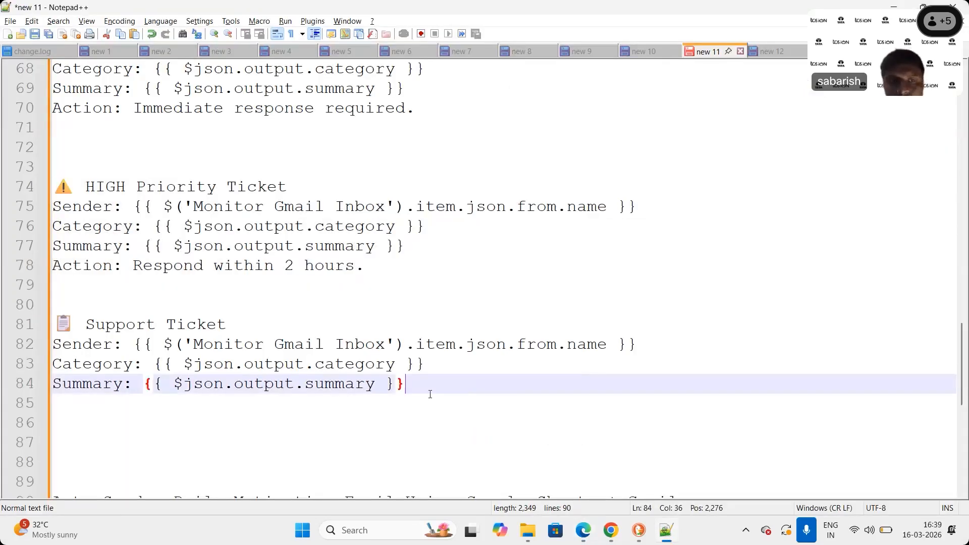
{"action": "key", "text": "shift+Home"}
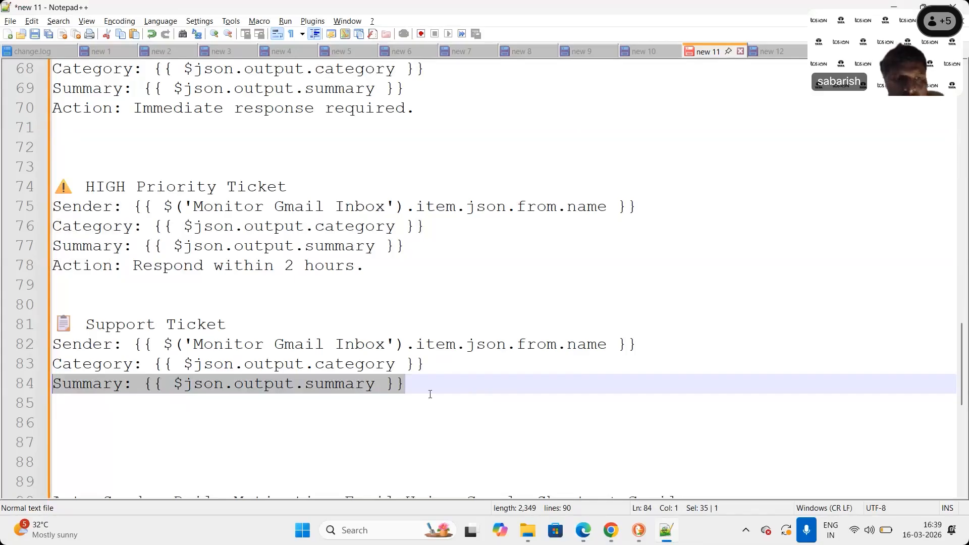
{"action": "key", "text": "shift+Up"}
{"action": "key", "text": "shift+Up"}
{"action": "key", "text": "shift+Up"}
{"action": "key", "text": "ctrl+c"}
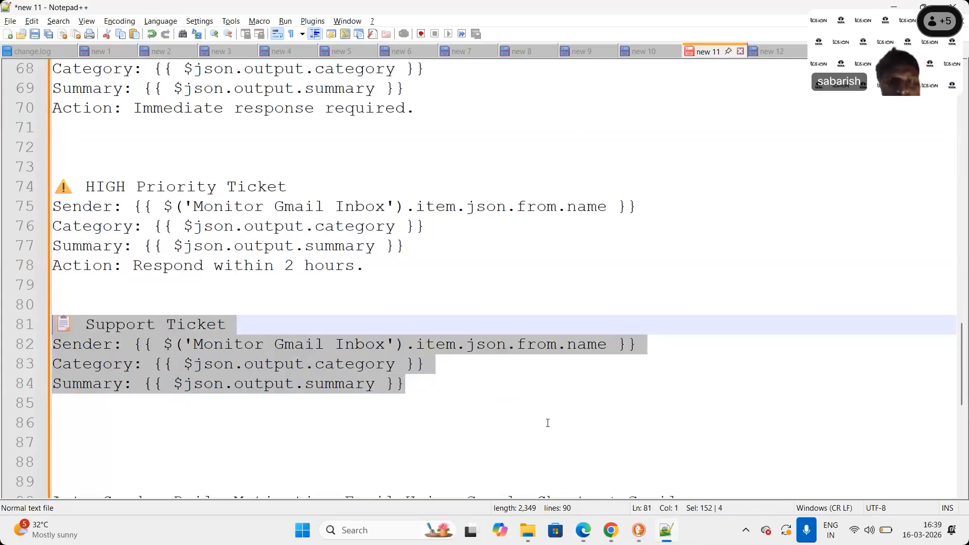
Back in n8n, replace the Send a message2 message text with the copied Support Ticket template and close the node.
{"action": "key", "text": "alt+Tab"}
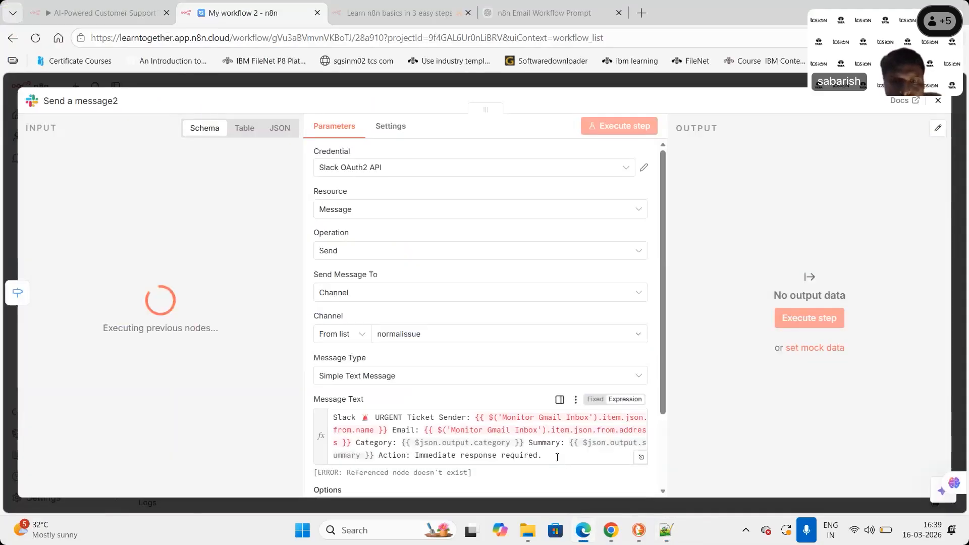
{"action": "left_click", "coordinate": [558, 457]}
{"action": "key", "text": "ctrl+a"}
{"action": "key", "text": "ctrl+v"}
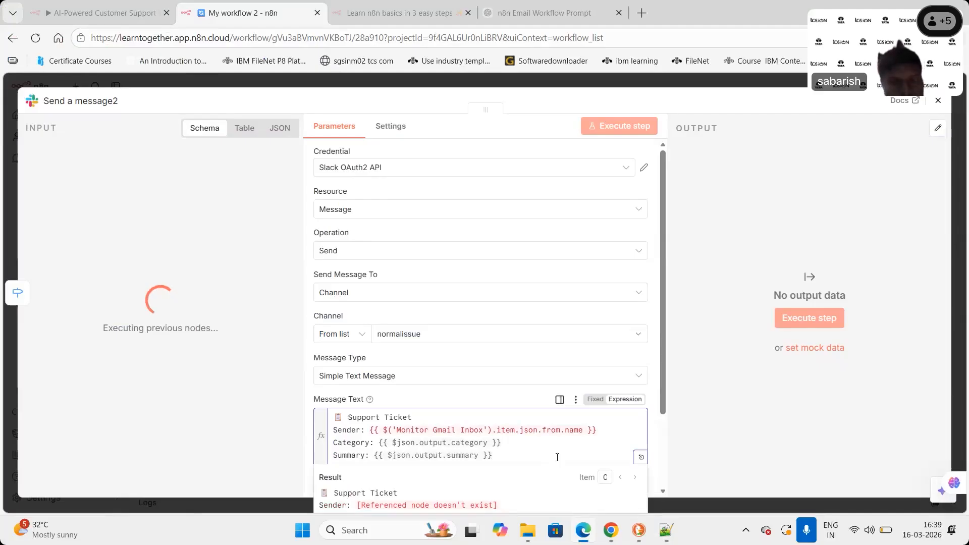
{"action": "left_click", "coordinate": [692, 445]}
{"action": "scroll", "coordinate": [584, 246], "scroll_direction": "down", "scroll_amount": 2}
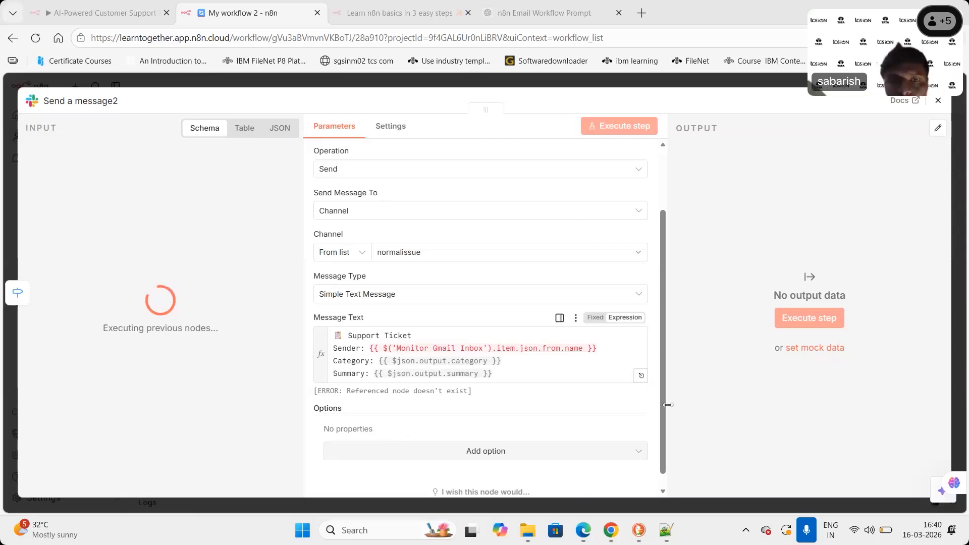
{"action": "left_click", "coordinate": [663, 351]}
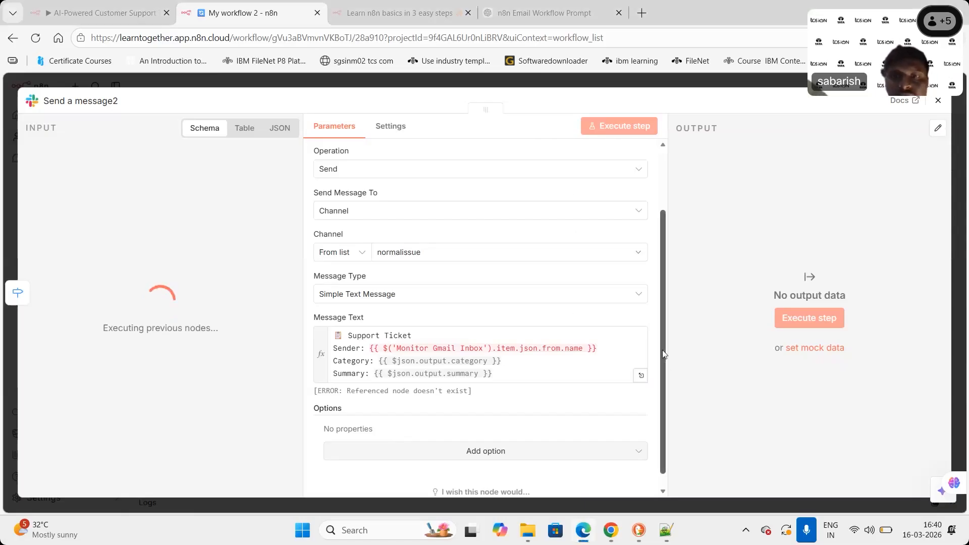
{"action": "scroll", "coordinate": [666, 424], "scroll_direction": "up", "scroll_amount": 2}
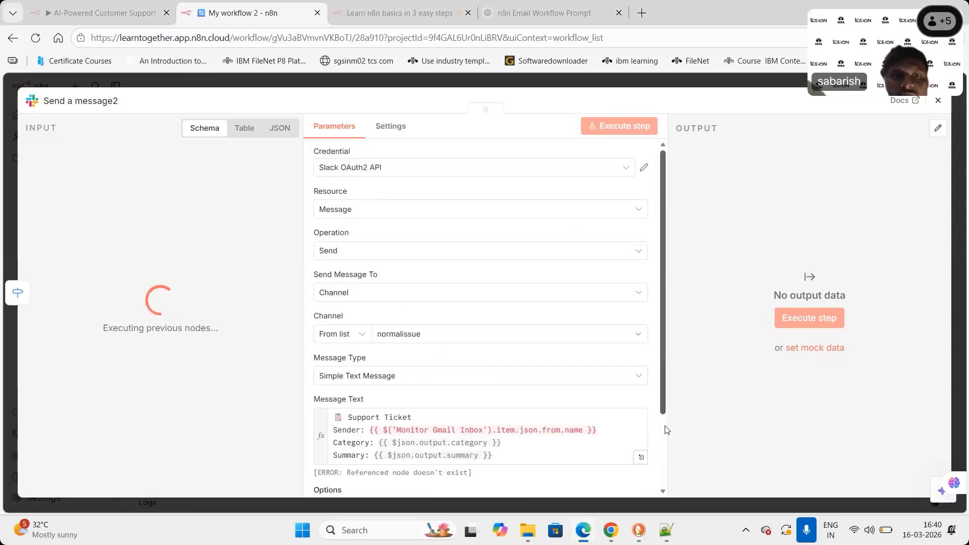
{"action": "scroll", "coordinate": [666, 429], "scroll_direction": "down", "scroll_amount": 2}
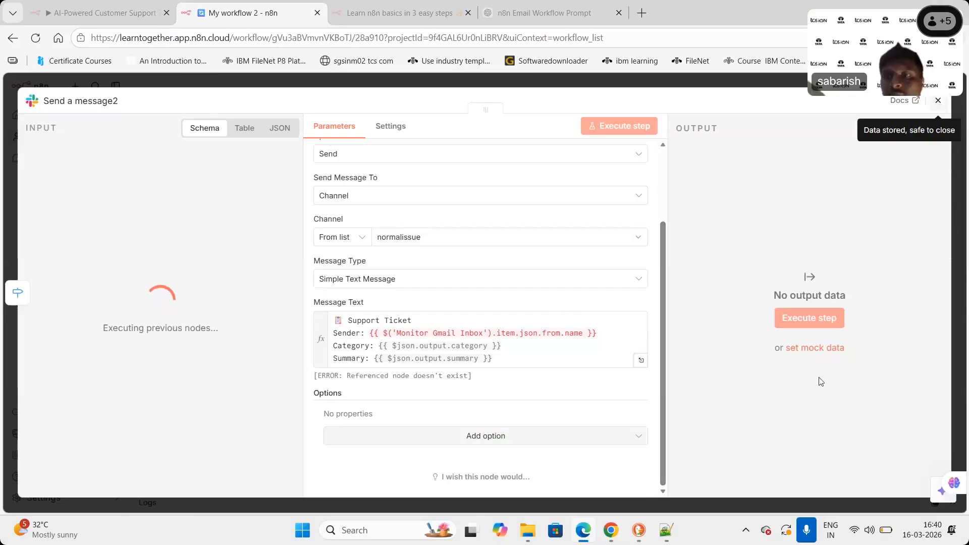
{"action": "key", "text": "Escape"}
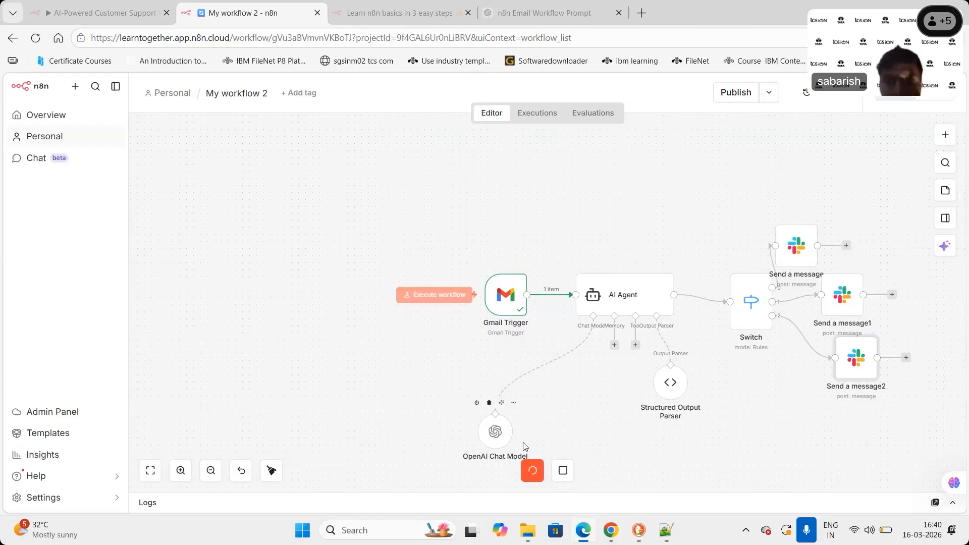
Add a Google Sheets node with the Append row in sheet action after the Send a message node.
{"action": "mouse_move", "coordinate": [685, 393]}
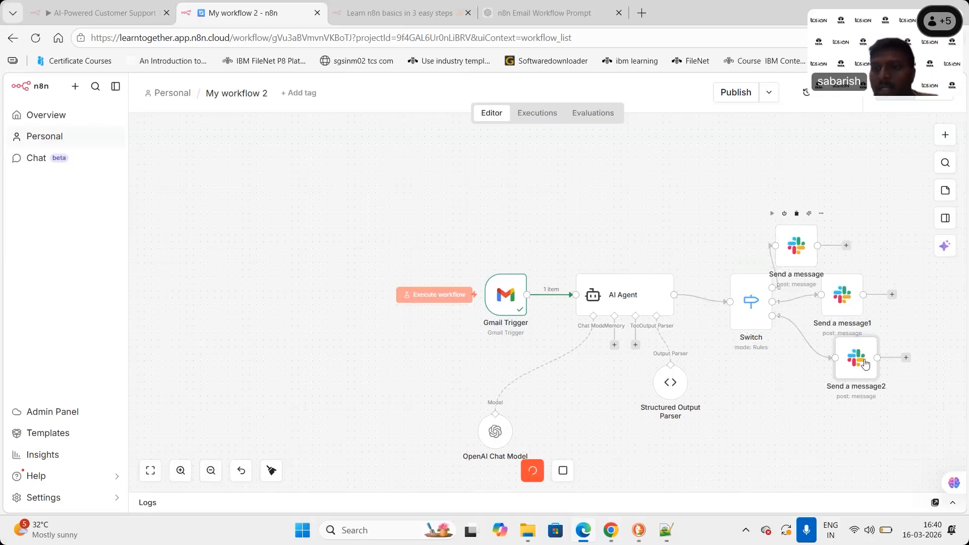
{"action": "left_click", "coordinate": [846, 246]}
{"action": "left_click", "coordinate": [788, 178]}
{"action": "left_click", "coordinate": [787, 170]}
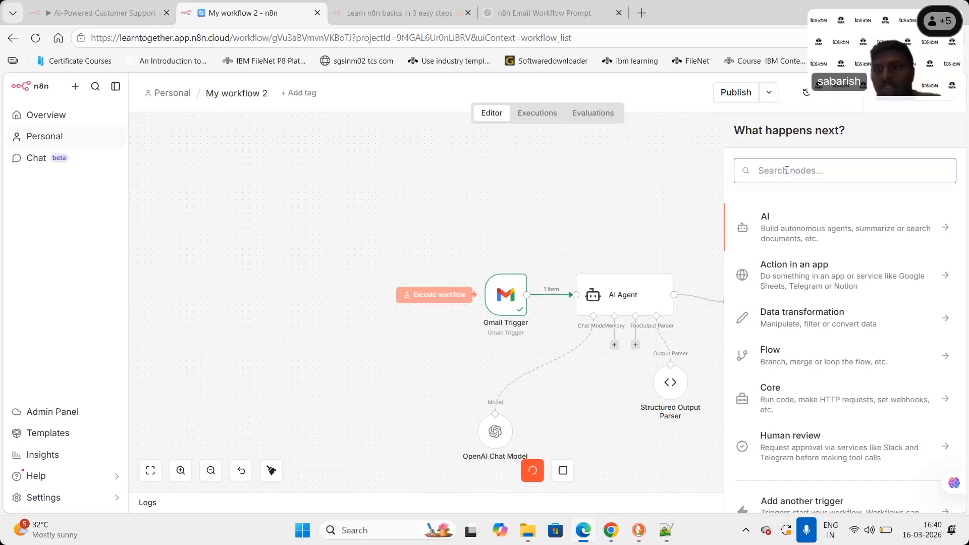
{"action": "type", "text": "exce"}
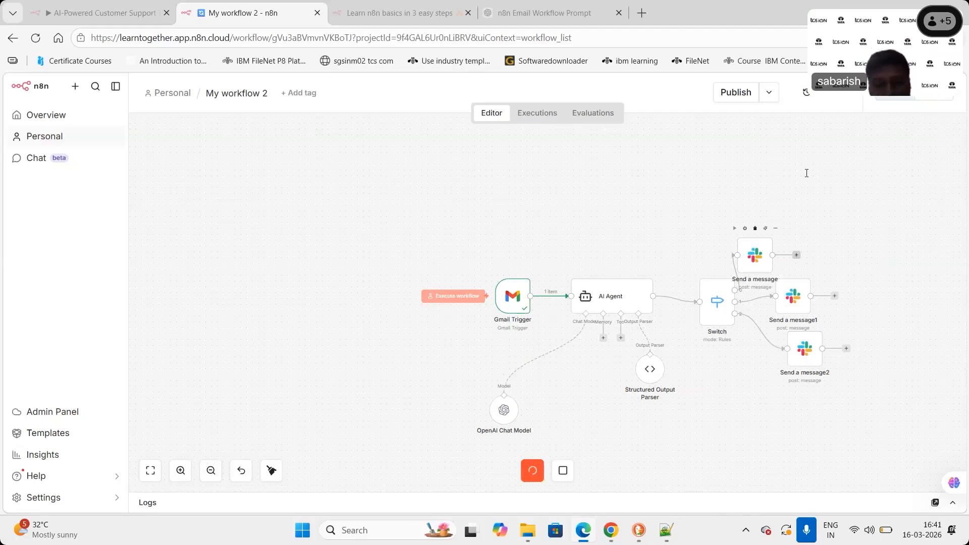
{"action": "key", "text": "Tab"}
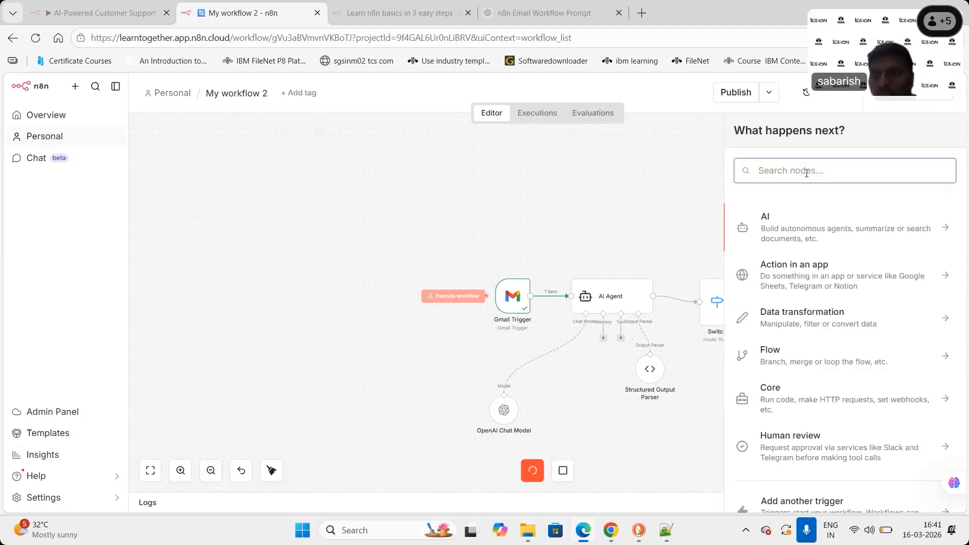
{"action": "type", "text": "google"}
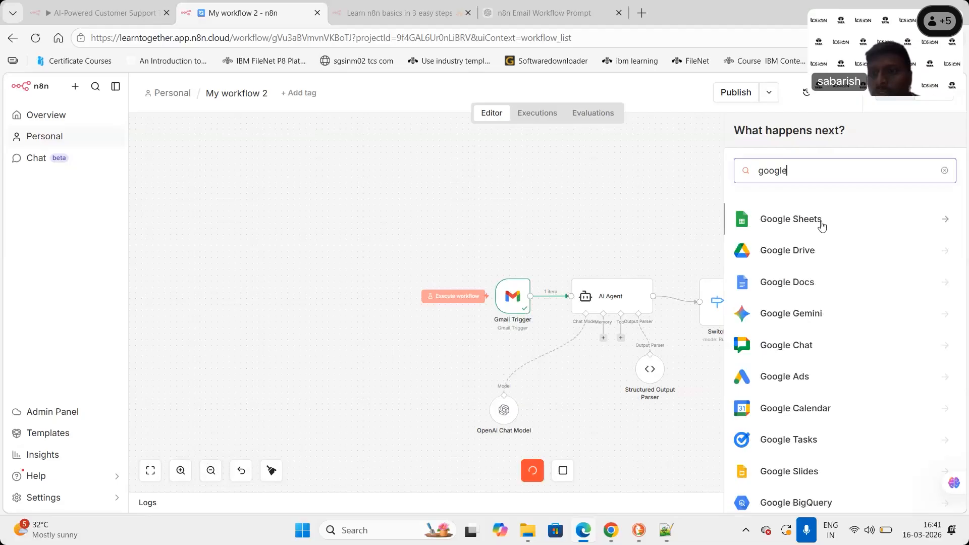
{"action": "left_click", "coordinate": [827, 228]}
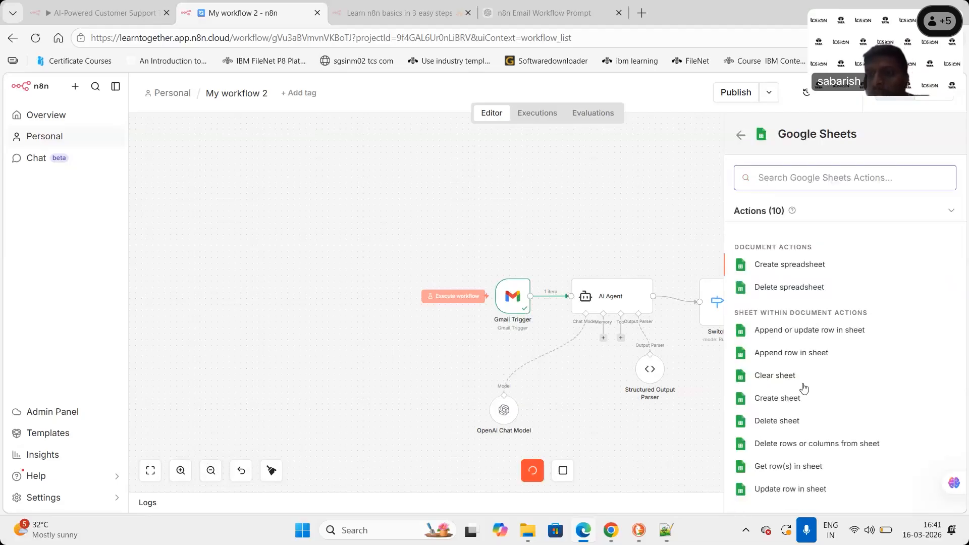
Switch to the Support Tickets Classifier spreadsheet in the other browser and review its column headers.
{"action": "key", "text": "alt+Tab"}
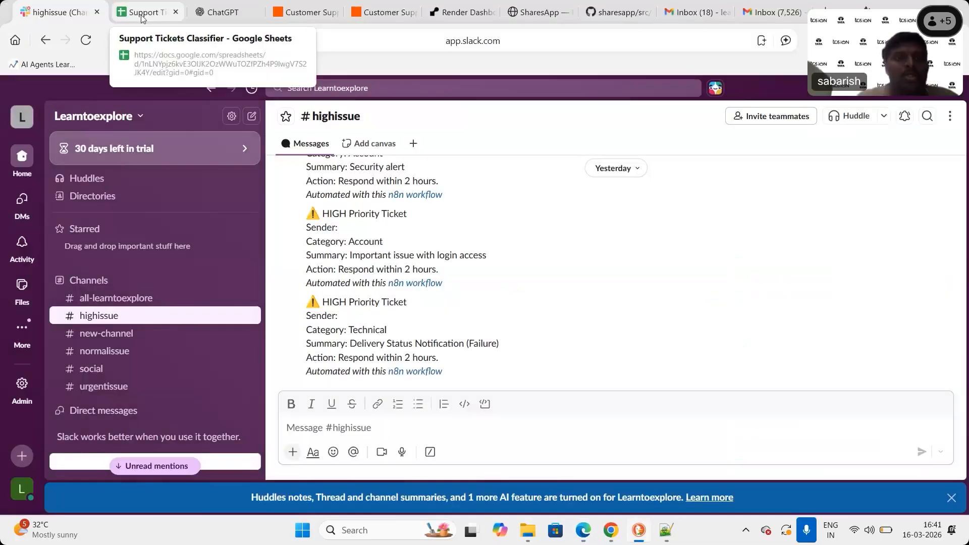
{"action": "left_click", "coordinate": [142, 15]}
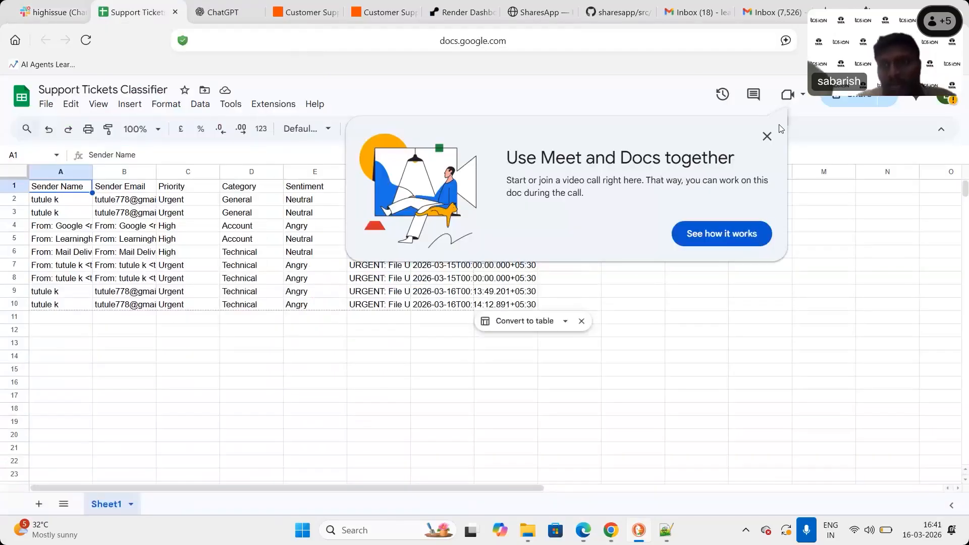
{"action": "left_click", "coordinate": [767, 136]}
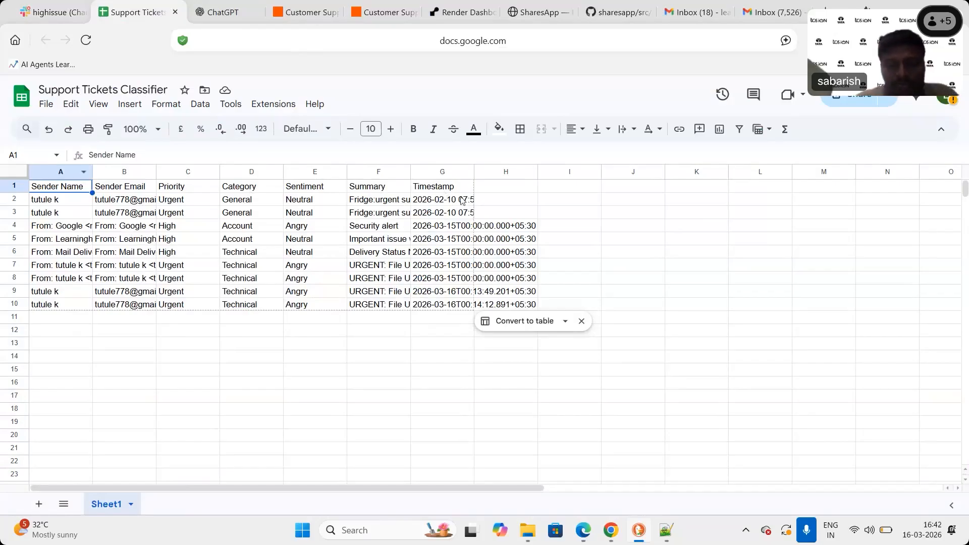
Return to n8n, check the Google Sheets credential, and choose Sheet Within Document as resource and Append Row as operation.
{"action": "key", "text": "alt+Tab"}
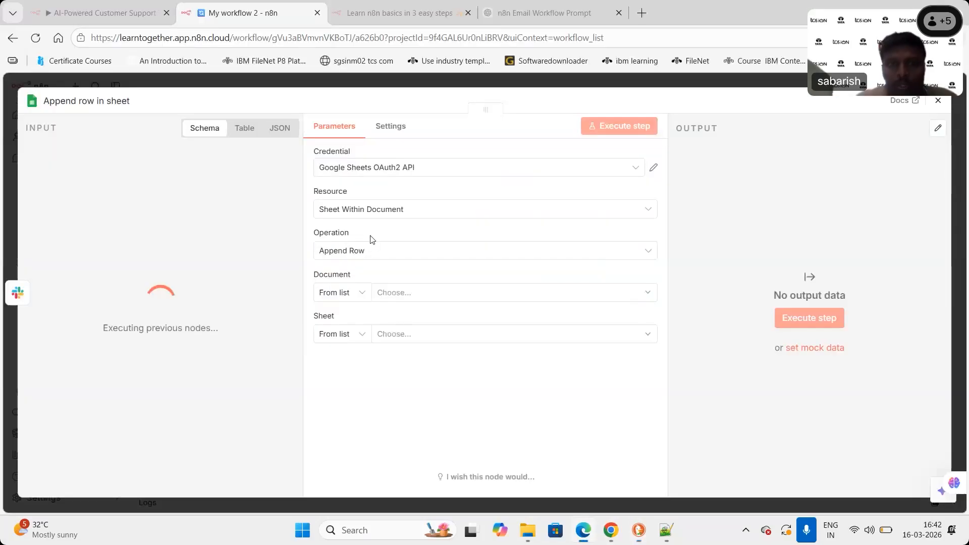
{"action": "left_click", "coordinate": [654, 168]}
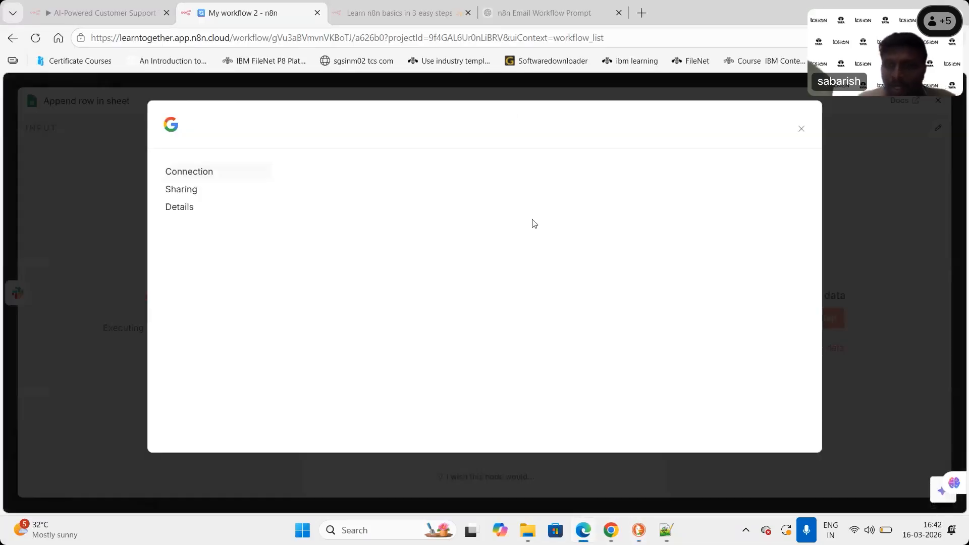
{"action": "left_click", "coordinate": [738, 241]}
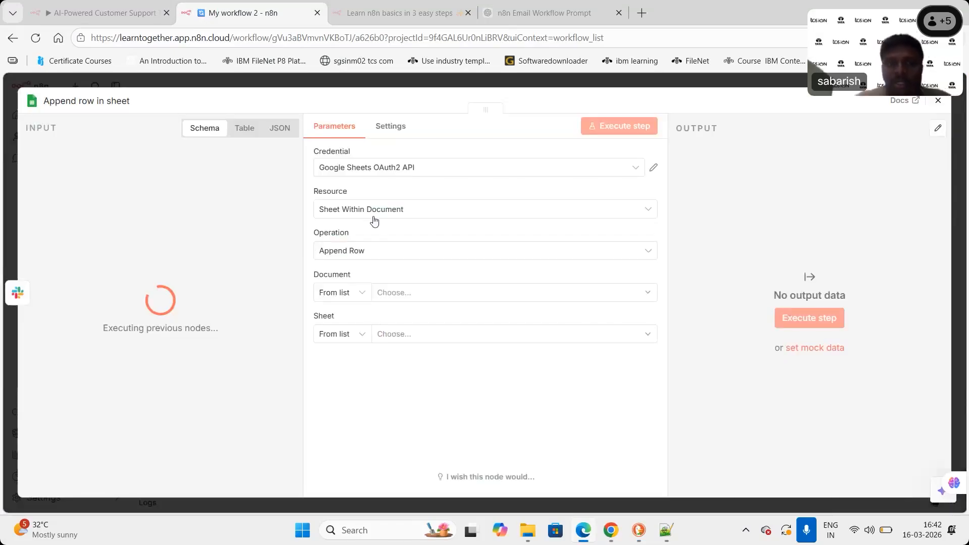
{"action": "left_click", "coordinate": [604, 210]}
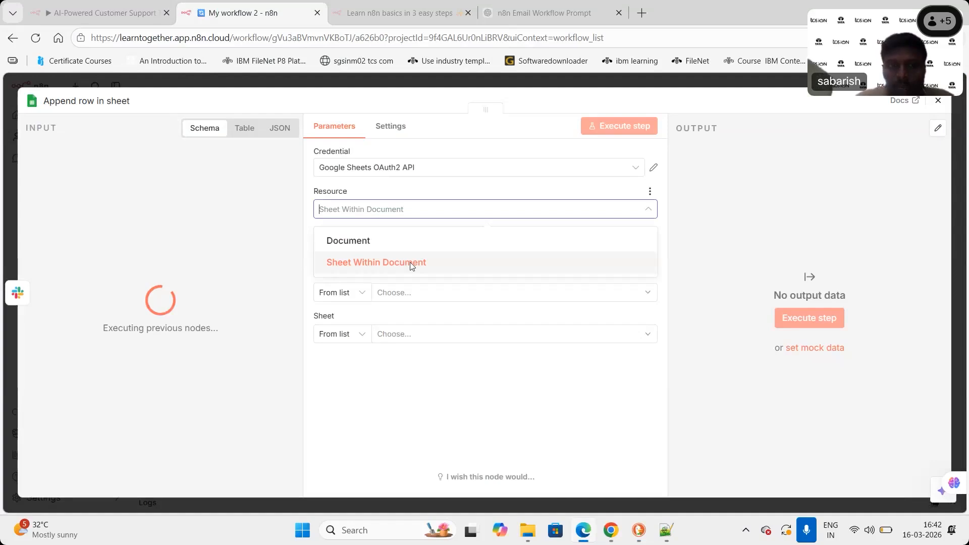
{"action": "left_click", "coordinate": [410, 262]}
{"action": "left_click", "coordinate": [398, 253]}
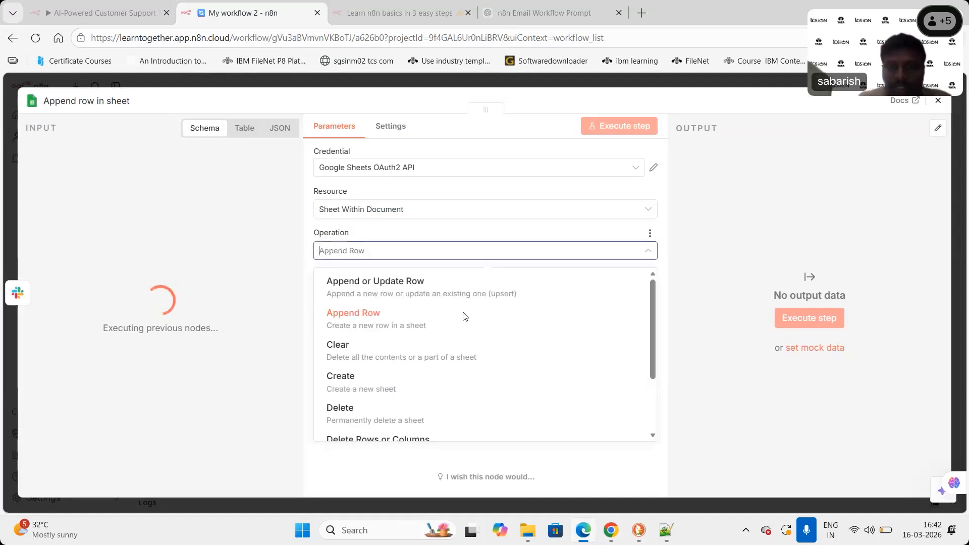
{"action": "left_click", "coordinate": [464, 317]}
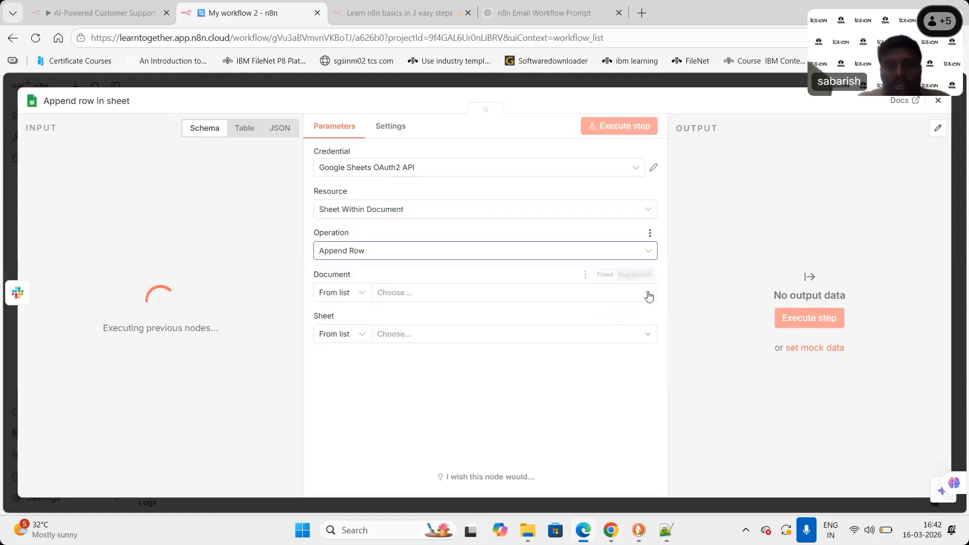
Select Support Tickets Classifier as the document and Sheet1 as the sheet for the Append row node.
{"action": "left_click", "coordinate": [649, 294]}
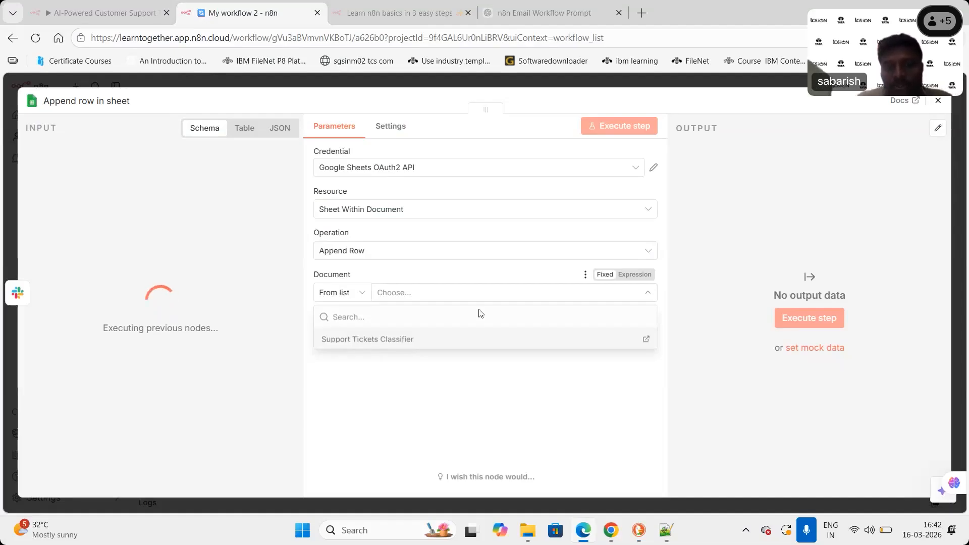
{"action": "left_click", "coordinate": [498, 339]}
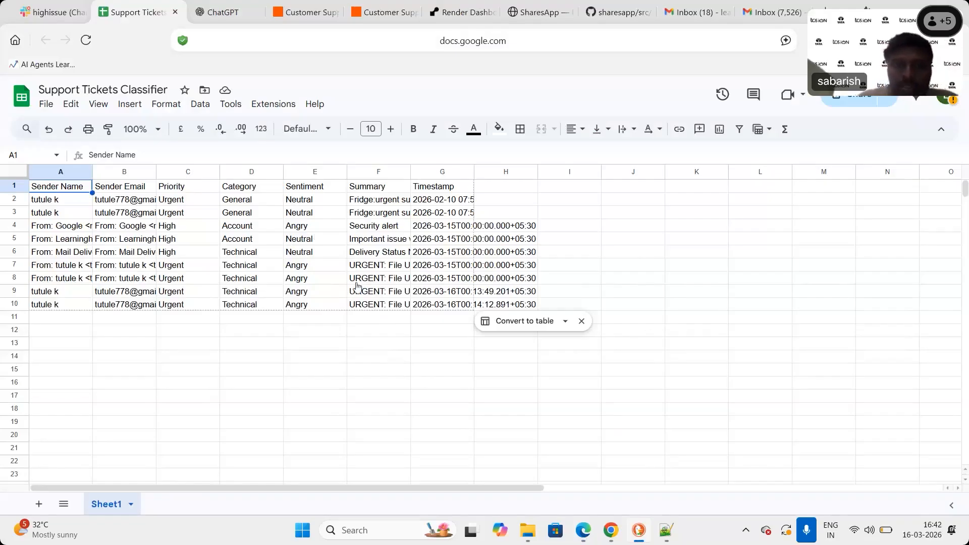
{"action": "key", "text": "alt+Tab"}
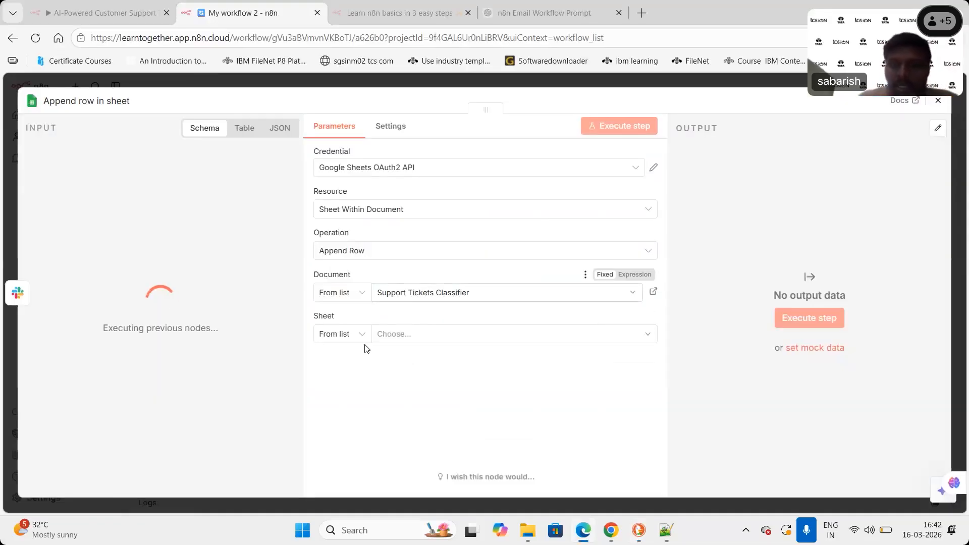
{"action": "left_click", "coordinate": [648, 334]}
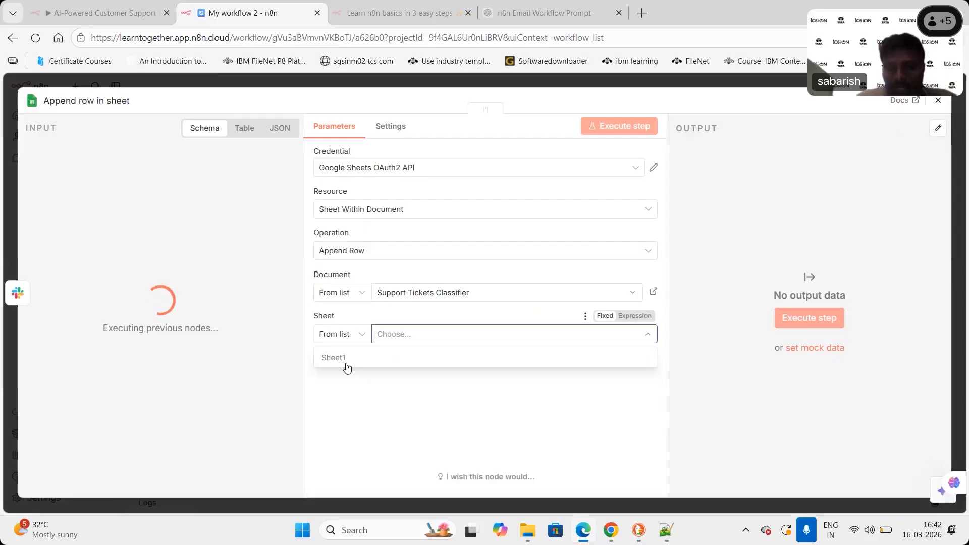
{"action": "left_click", "coordinate": [334, 358]}
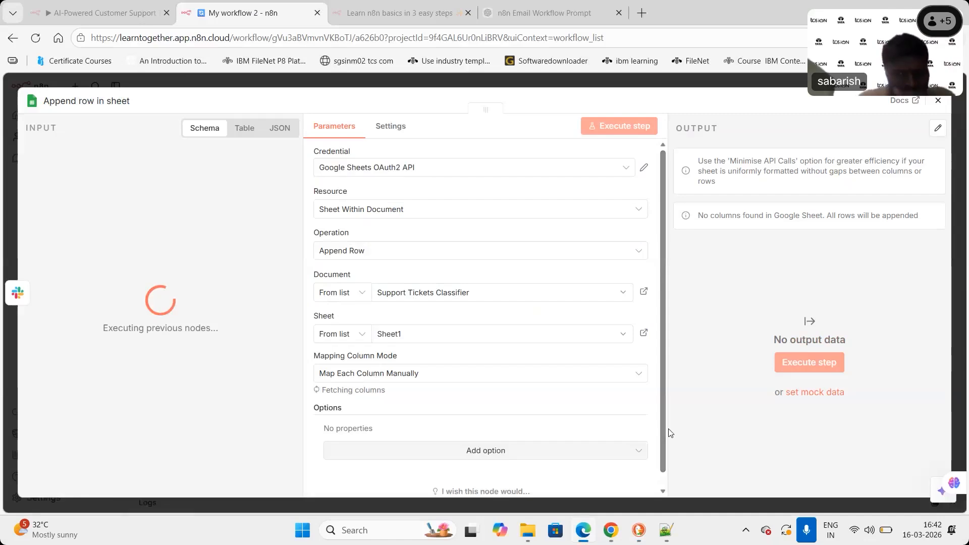
Review the Append row node's column fields under Values to Send, from Sender Name to Timestamp.
{"action": "scroll", "coordinate": [666, 353], "scroll_direction": "down", "scroll_amount": 5}
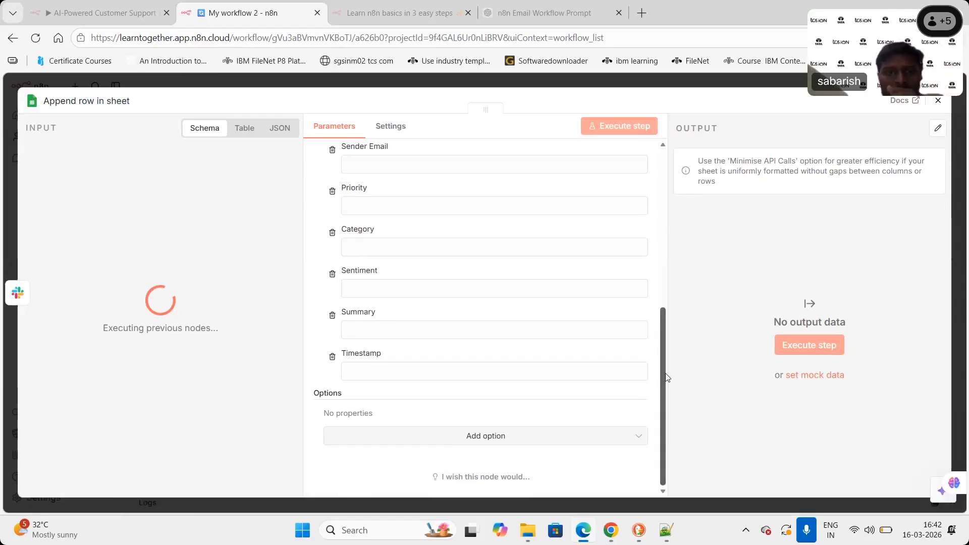
{"action": "left_click_drag", "start_coordinate": [664, 332], "coordinate": [258, 281]}
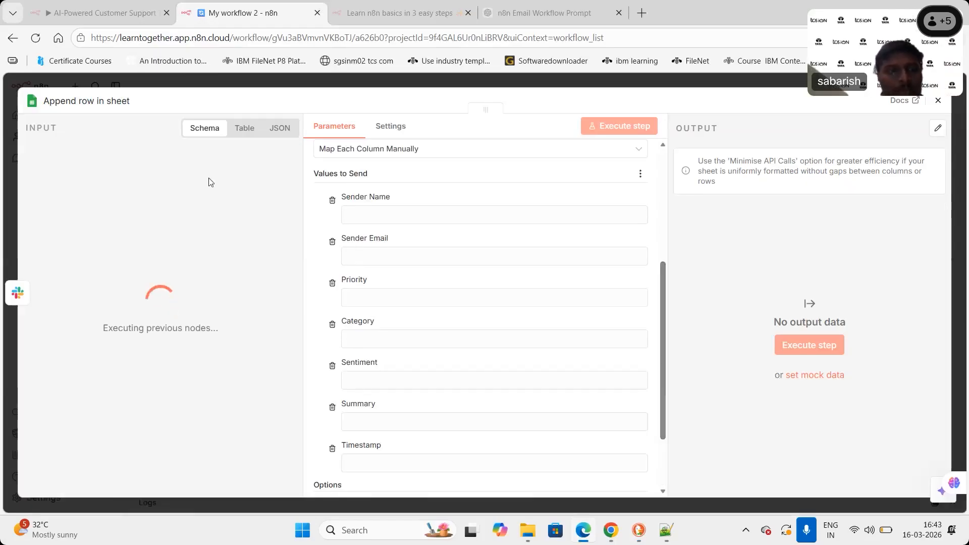
{"action": "left_click", "coordinate": [362, 219]}
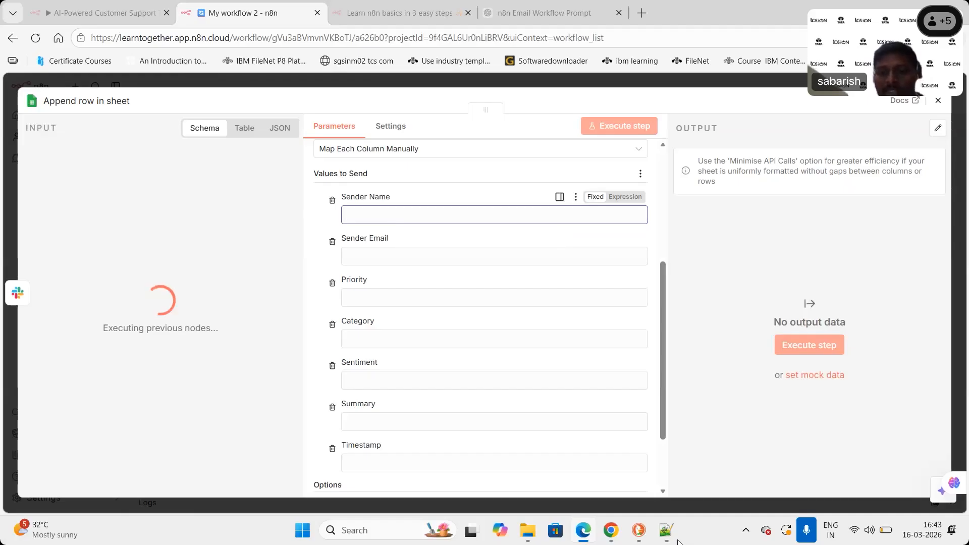
Switch to the ticket message templates in Notepad++, review their sender, category and summary expressions, and return to n8n.
{"action": "mouse_move", "coordinate": [666, 530]}
{"action": "left_click", "coordinate": [676, 453]}
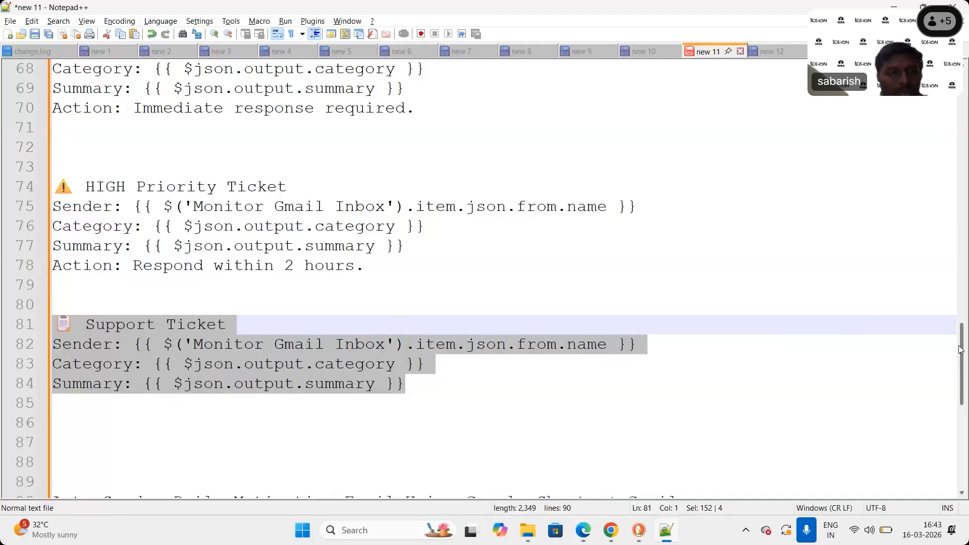
{"action": "scroll", "coordinate": [960, 349], "scroll_direction": "up", "scroll_amount": 1}
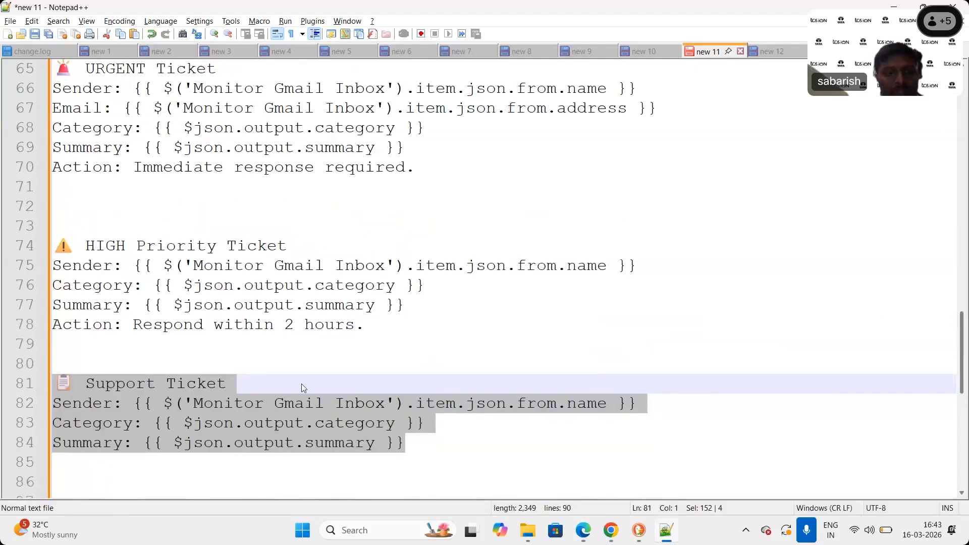
{"action": "key", "text": "alt+Tab"}
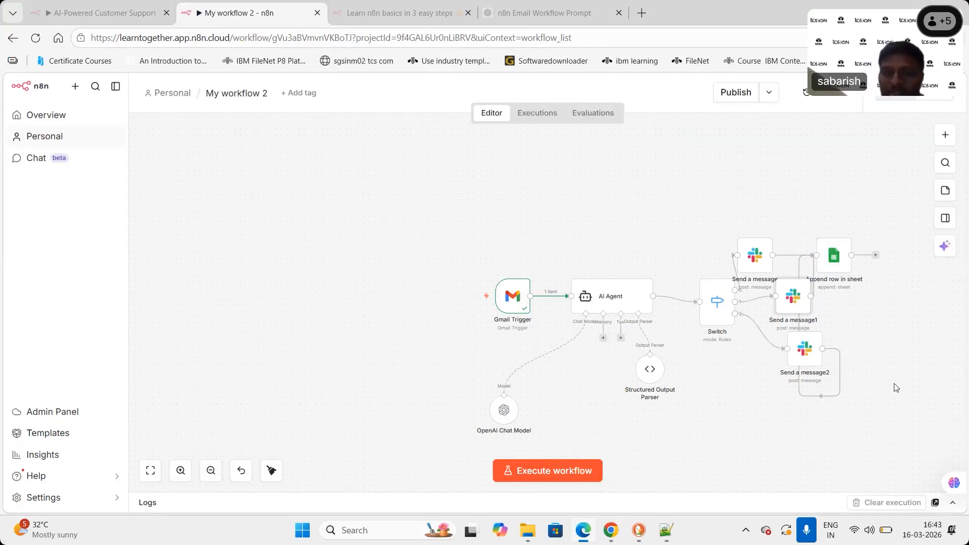
Tidy up the node layout of My workflow 2, and start and stop a test execution.
{"action": "left_click", "coordinate": [273, 473]}
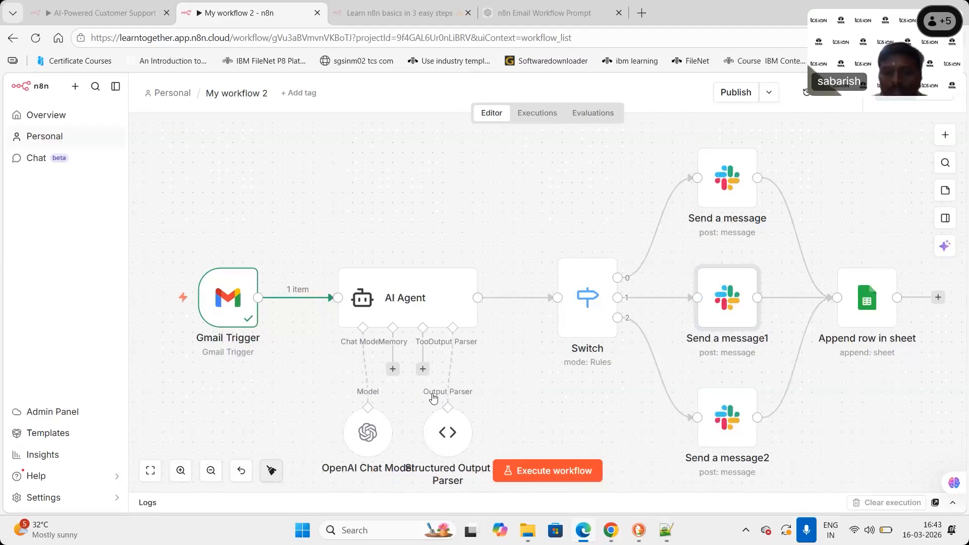
{"action": "left_click", "coordinate": [555, 470]}
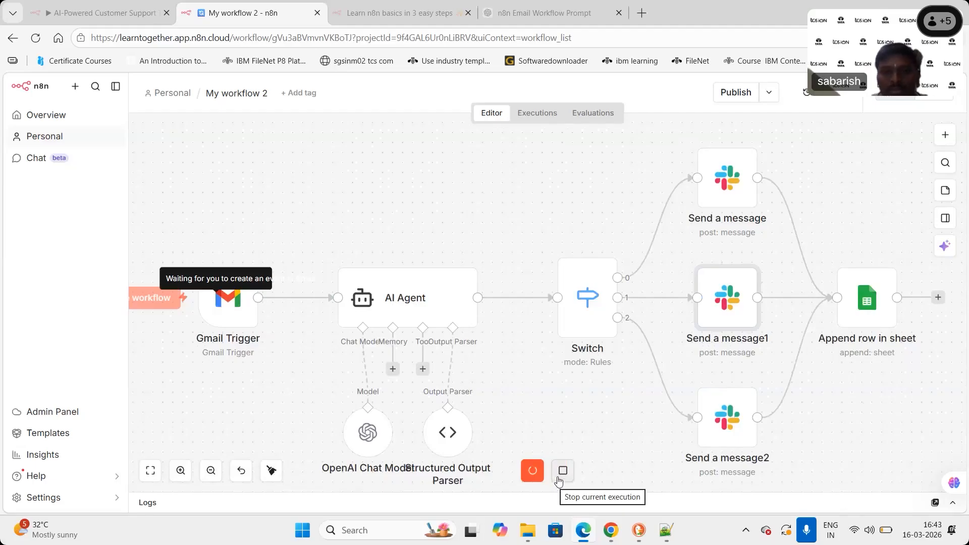
{"action": "left_click", "coordinate": [559, 472]}
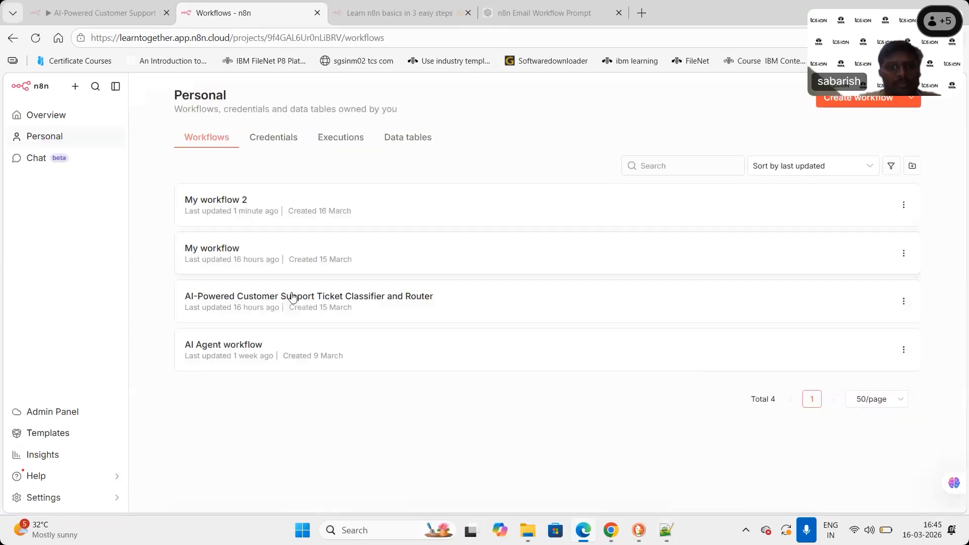
Open the AI-Powered Customer Support Ticket Classifier and Router workflow and execute it.
{"action": "left_click", "coordinate": [285, 299]}
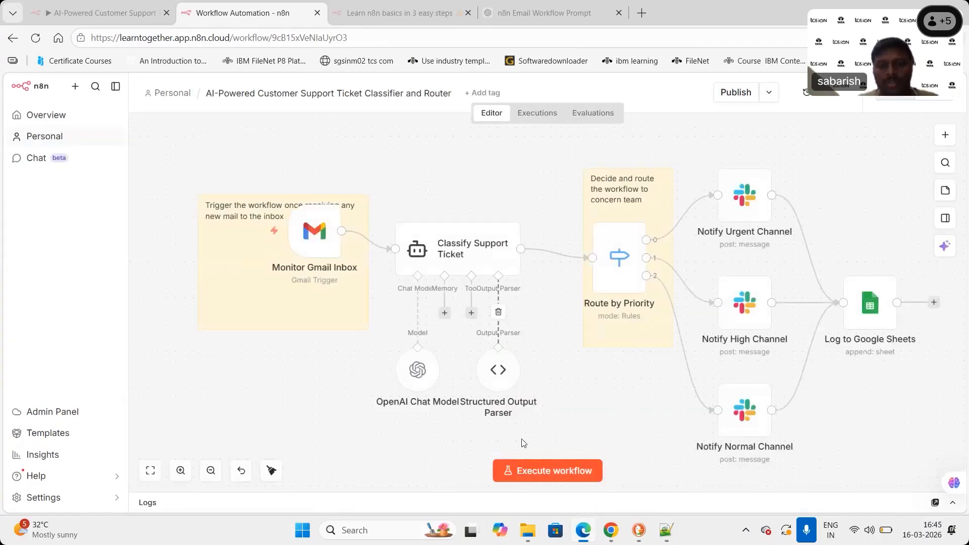
{"action": "left_click", "coordinate": [556, 471]}
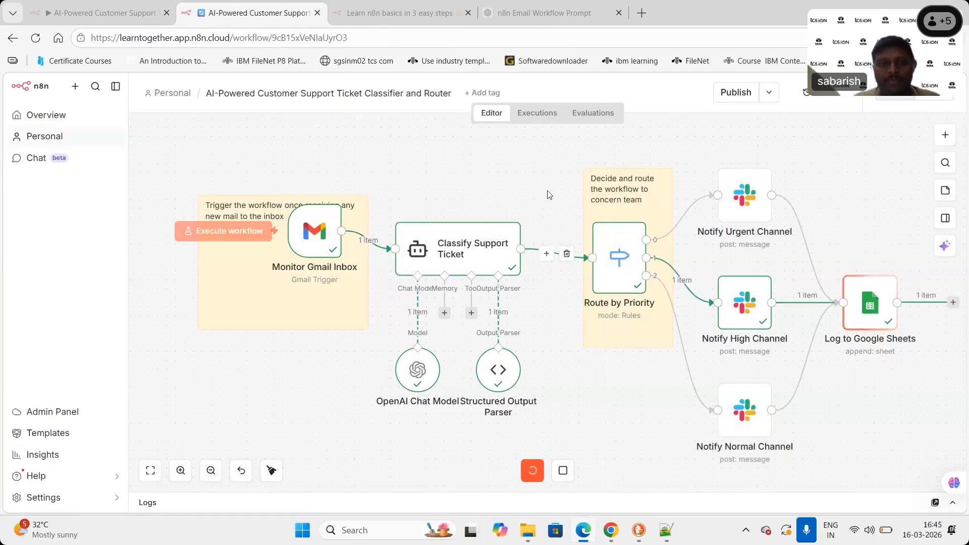
Inspect the Monitor Gmail Inbox node's parameters and output, and close the node.
{"action": "mouse_move", "coordinate": [320, 234]}
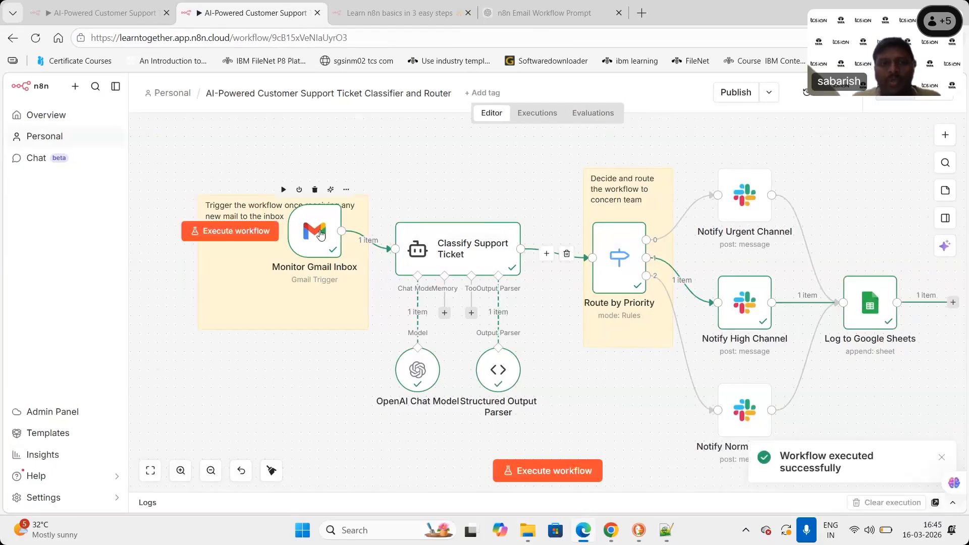
{"action": "double_click", "coordinate": [320, 234]}
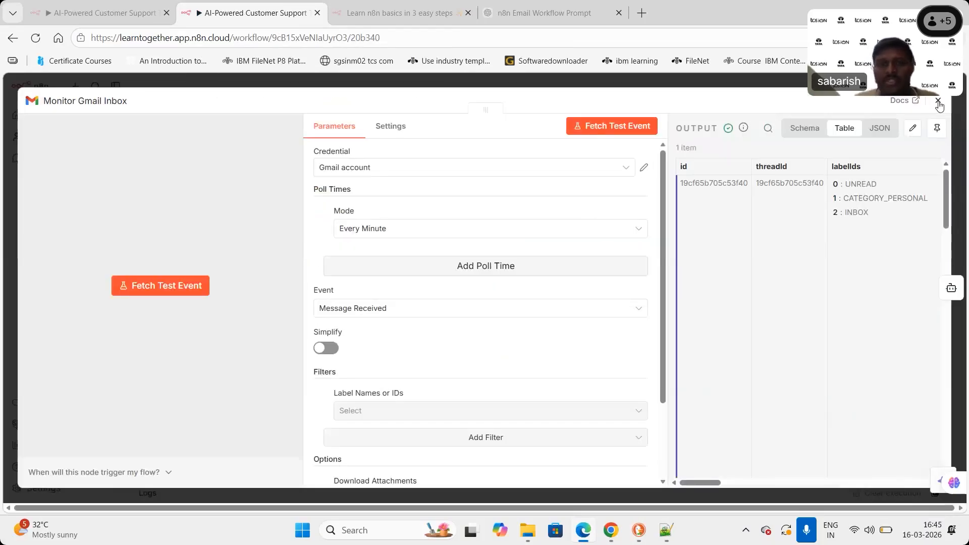
{"action": "key", "text": "Escape"}
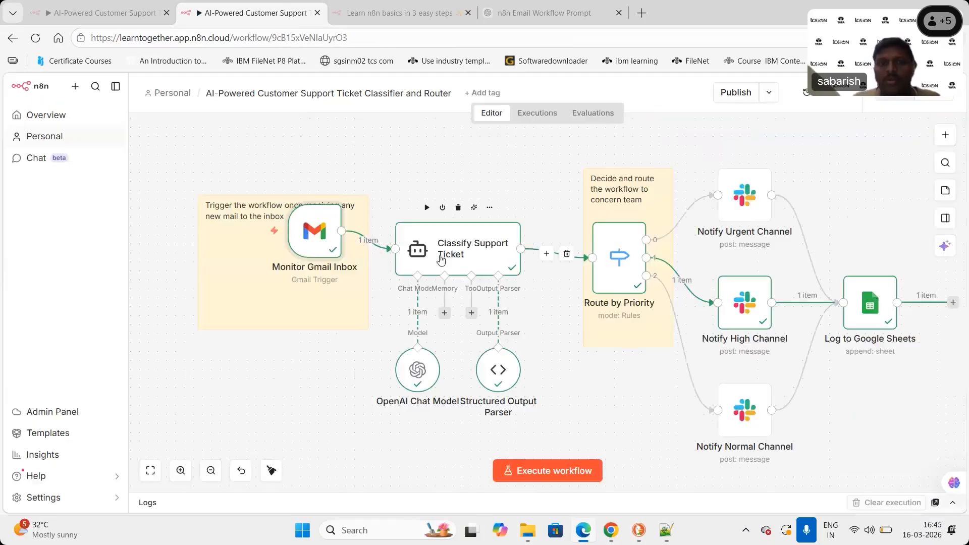
Examine the Classify Support Ticket node's Gmail input, prompt, system message and classification output, dismissing the battery warning.
{"action": "double_click", "coordinate": [441, 259]}
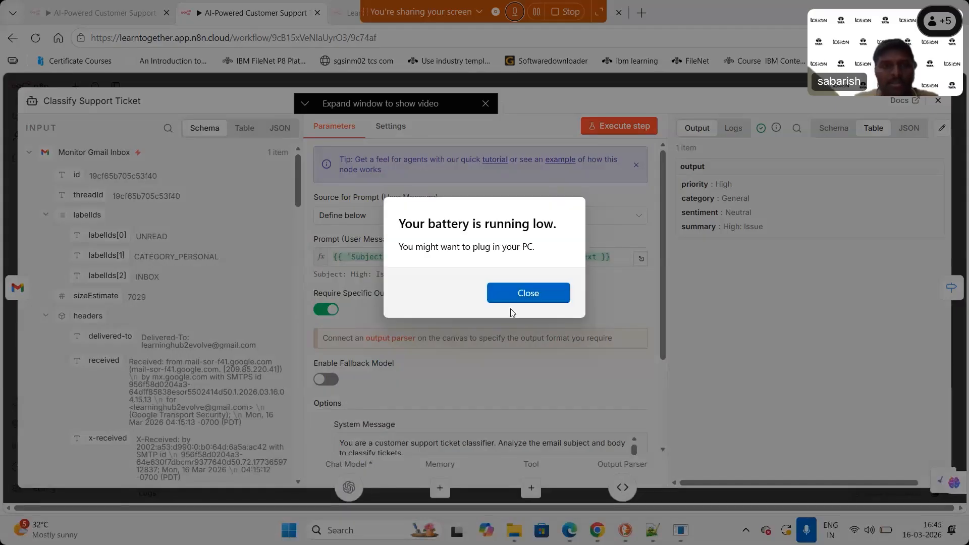
{"action": "left_click", "coordinate": [511, 301]}
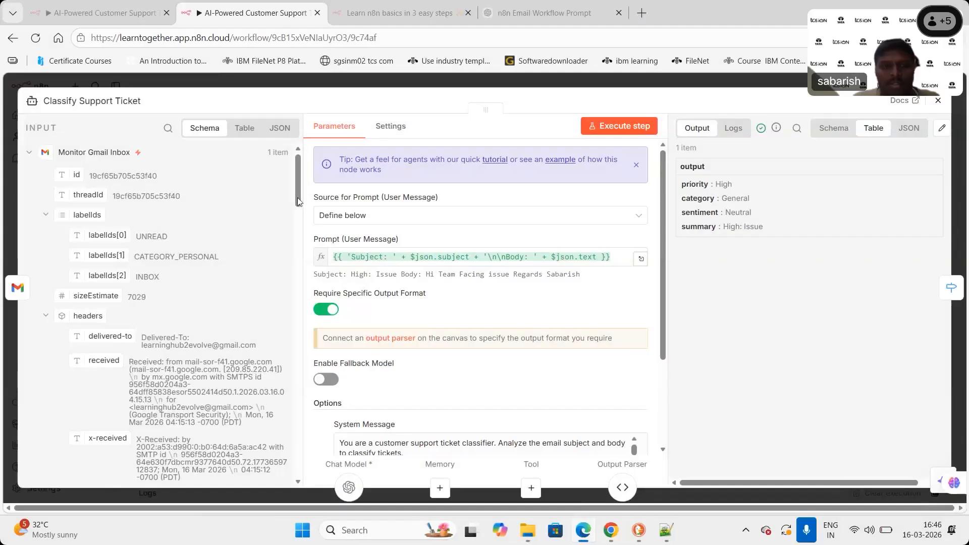
{"action": "scroll", "coordinate": [298, 198], "scroll_direction": "down", "scroll_amount": 10}
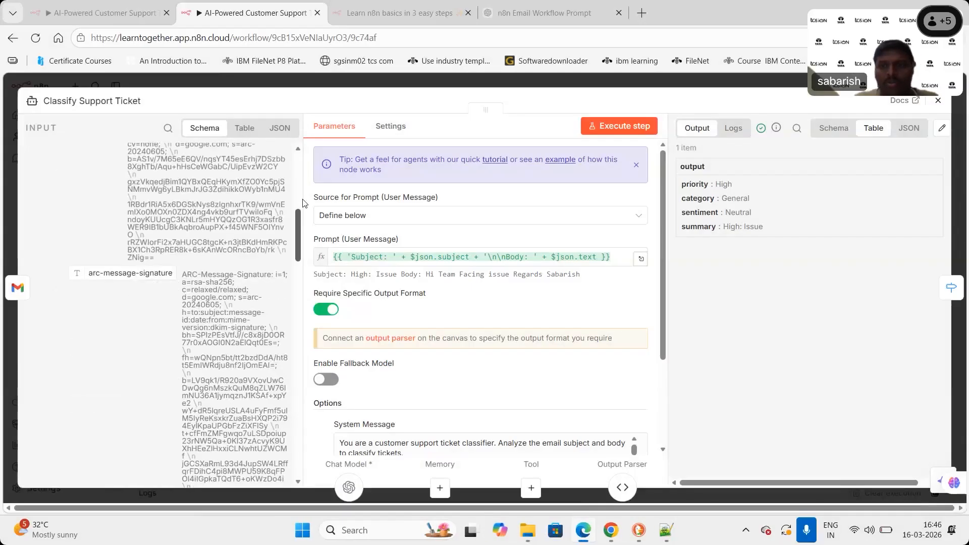
{"action": "scroll", "coordinate": [303, 203], "scroll_direction": "up", "scroll_amount": 3}
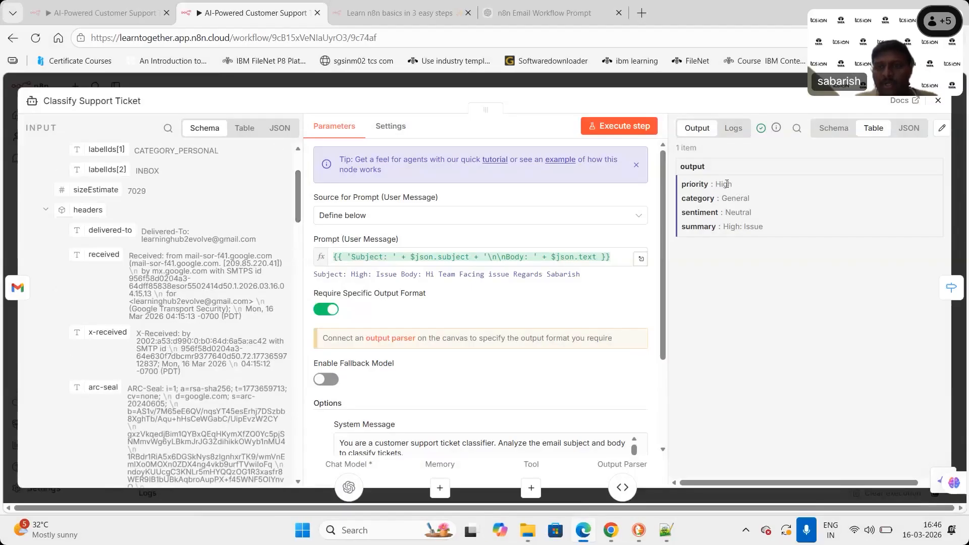
{"action": "left_click_drag", "start_coordinate": [727, 185], "coordinate": [743, 226]}
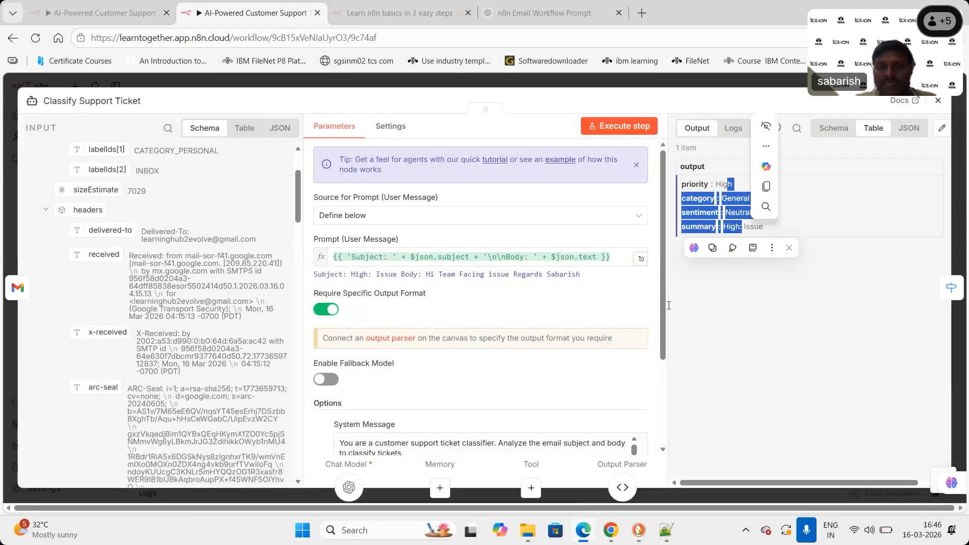
{"action": "scroll", "coordinate": [669, 306], "scroll_direction": "down", "scroll_amount": 1}
{"action": "scroll", "coordinate": [665, 272], "scroll_direction": "down", "scroll_amount": 2}
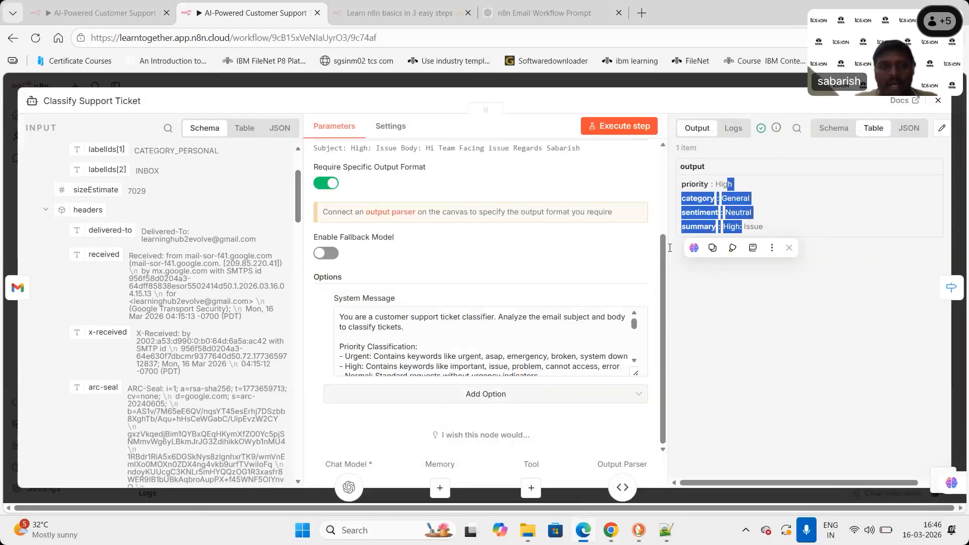
{"action": "scroll", "coordinate": [465, 304], "scroll_direction": "up", "scroll_amount": 3}
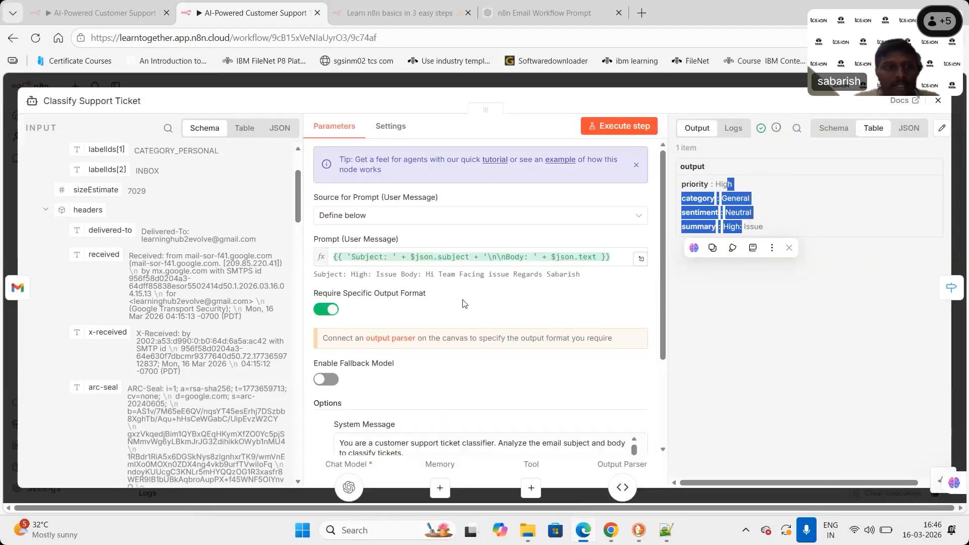
{"action": "left_click", "coordinate": [465, 303]}
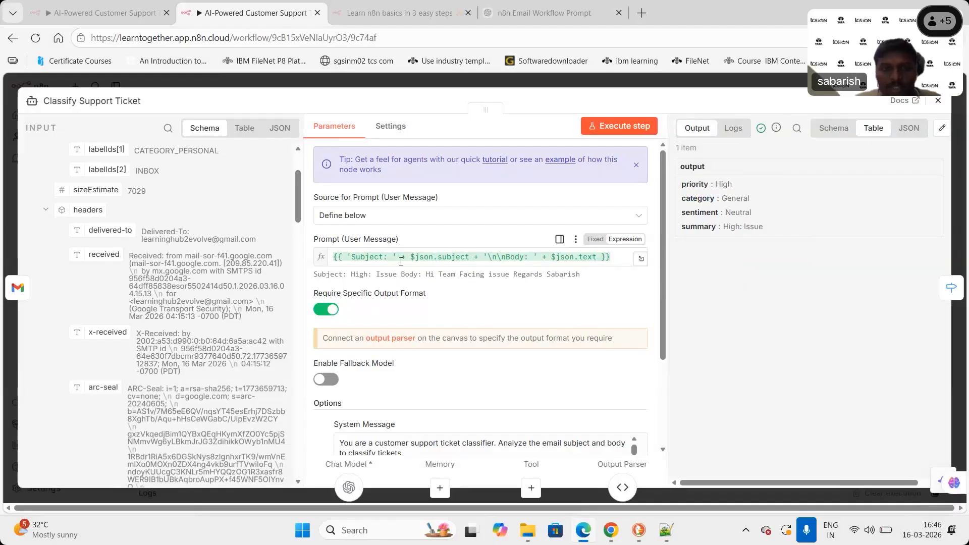
Extend the Classify Support Ticket prompt expression after $json.text with +'\n\n Name :'+.
{"action": "left_click", "coordinate": [401, 257]}
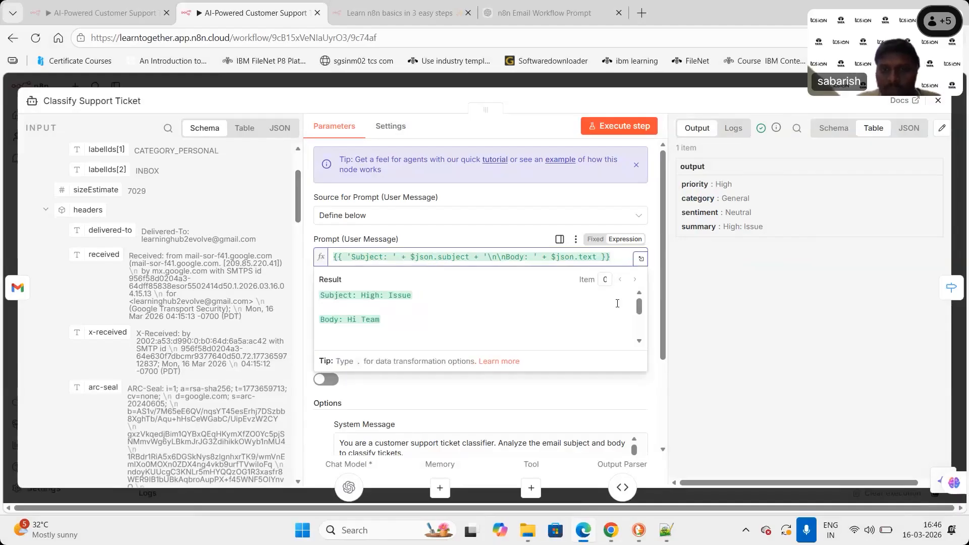
{"action": "type", "text": "+"}
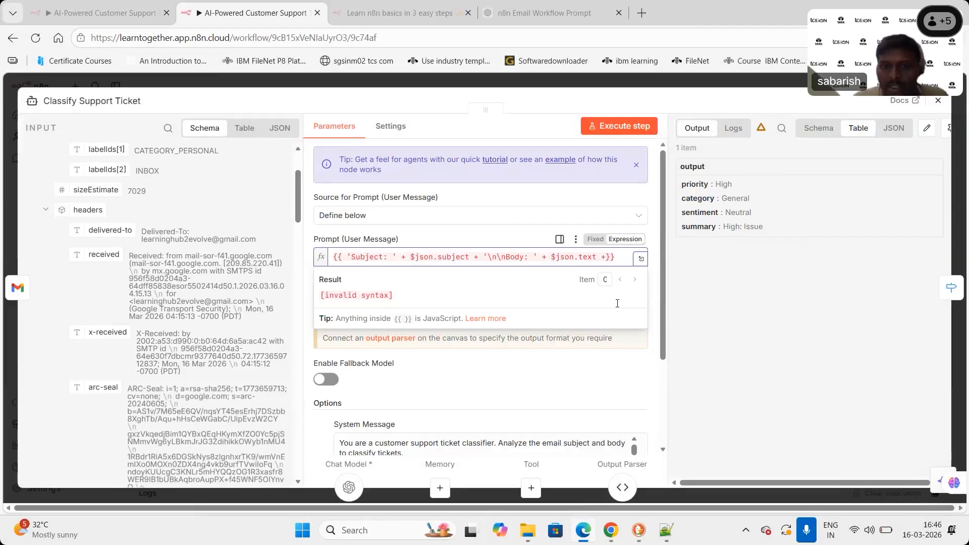
{"action": "type", "text": "'' "}
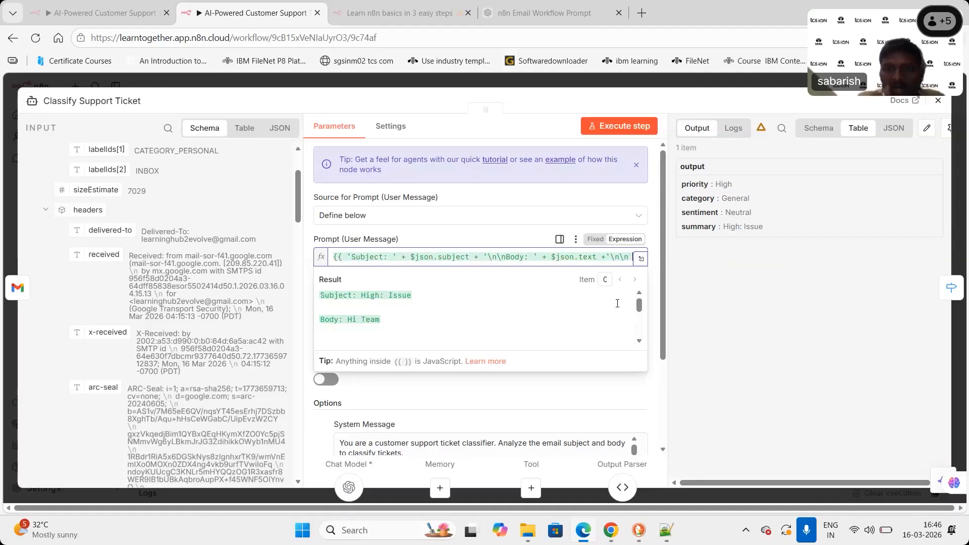
{"action": "type", "text": "  Name :"}
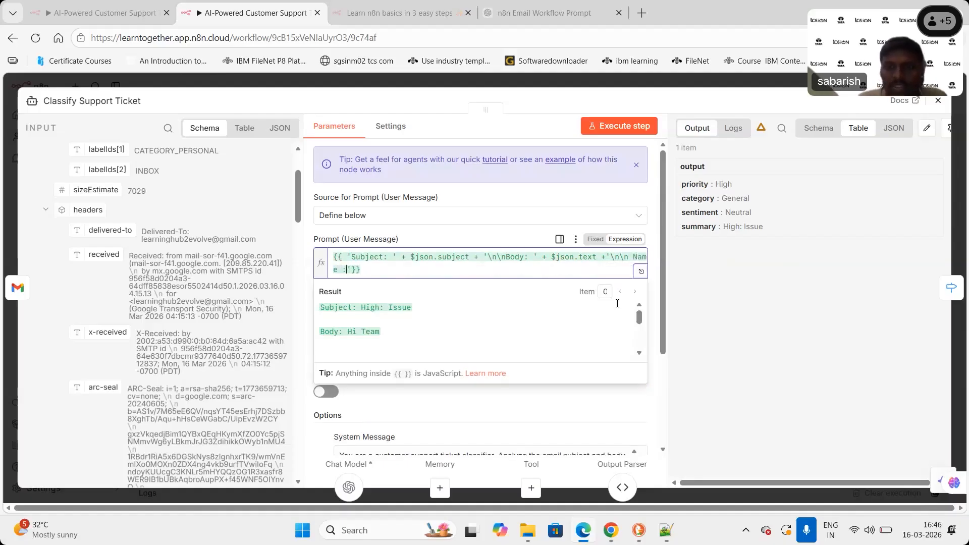
{"action": "type", "text": "0"}
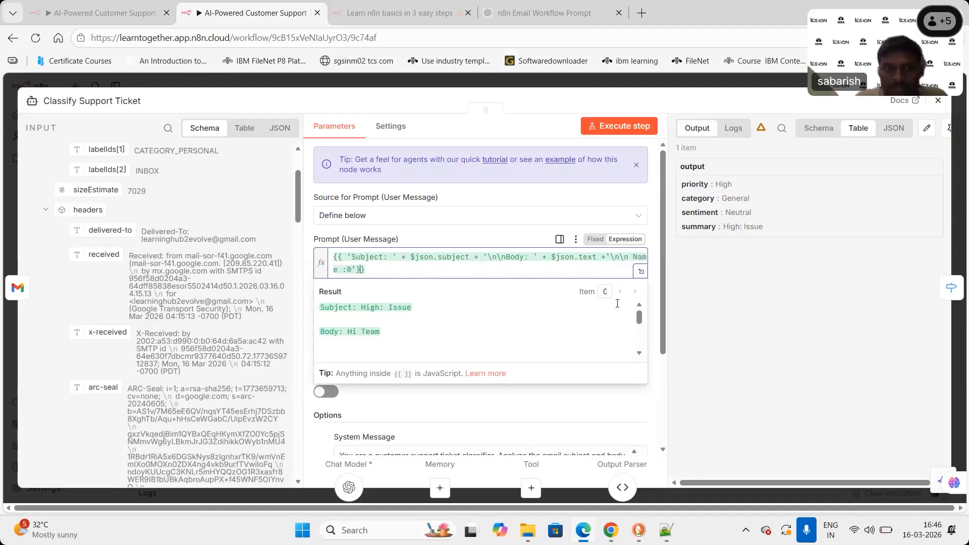
{"action": "key", "text": "BackSpace"}
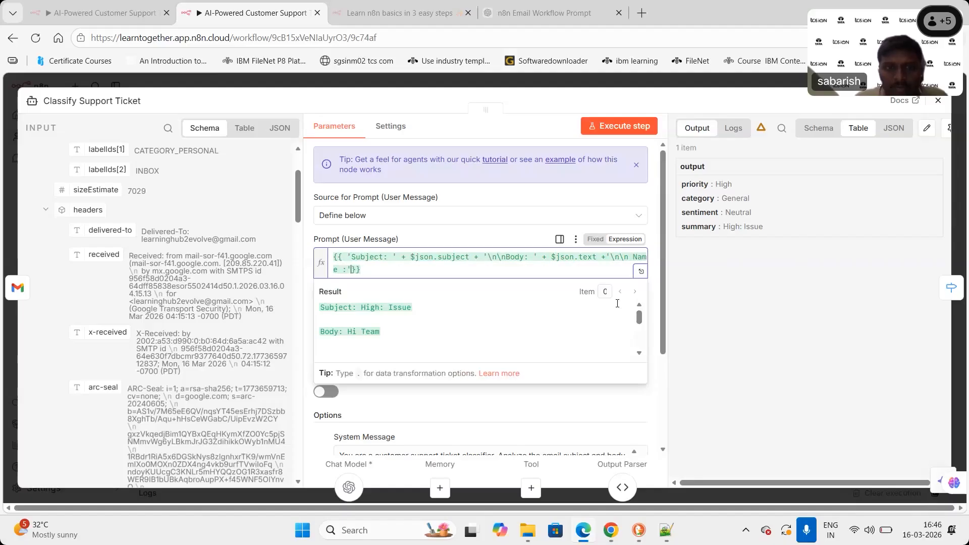
{"action": "type", "text": "+"}
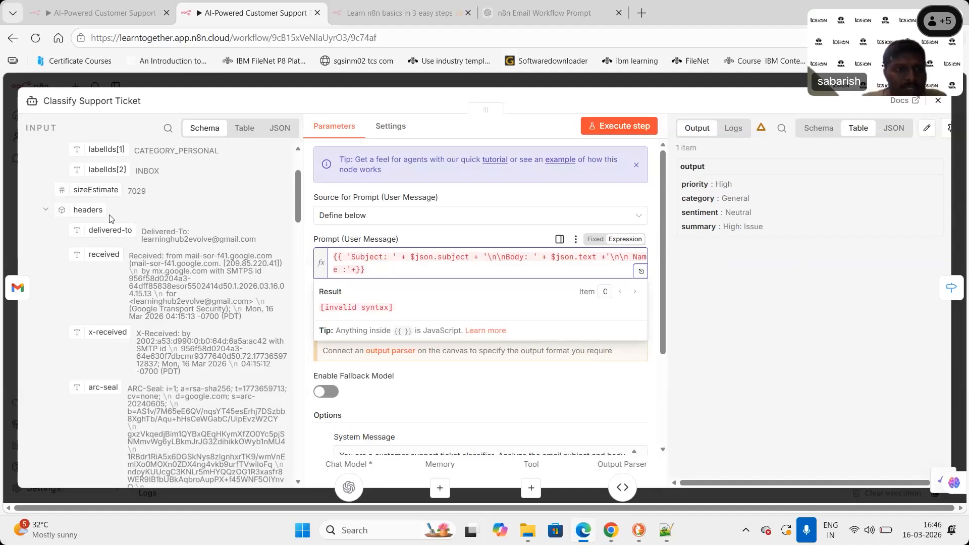
Add $json.headers['delivered-to'] from the Gmail input after Name in the prompt expression, remove the brace before it, and close the node.
{"action": "left_click_drag", "start_coordinate": [110, 231], "coordinate": [356, 275]}
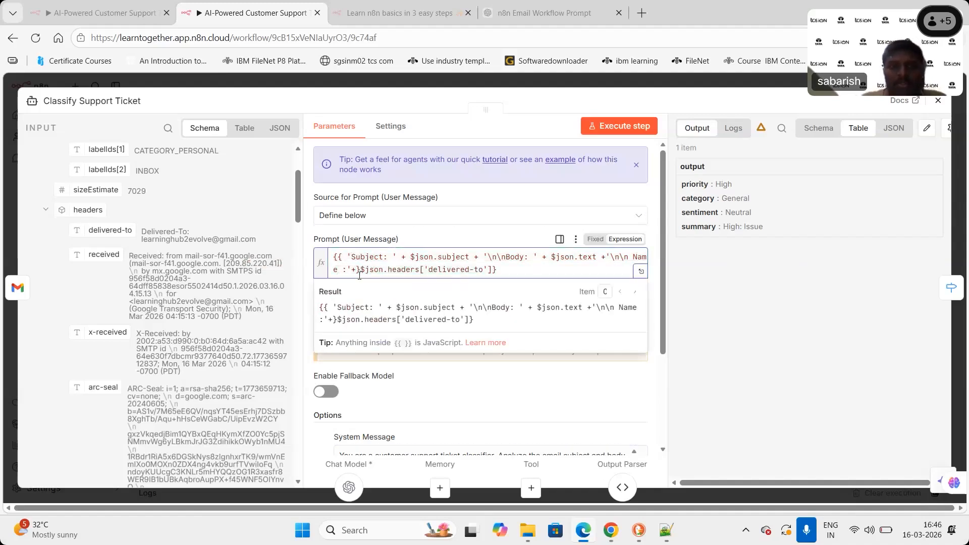
{"action": "left_click", "coordinate": [359, 273]}
{"action": "key", "text": "BackSpace"}
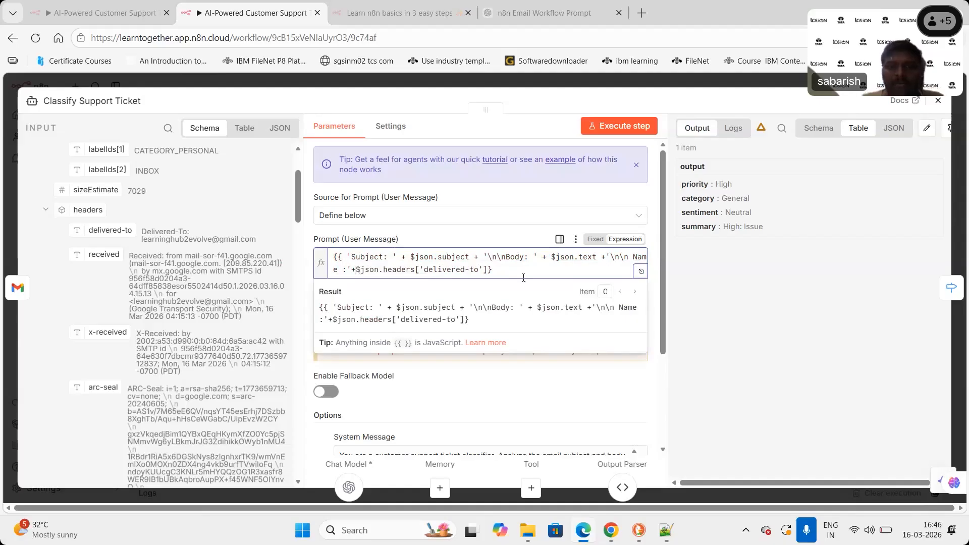
{"action": "key", "text": "Escape"}
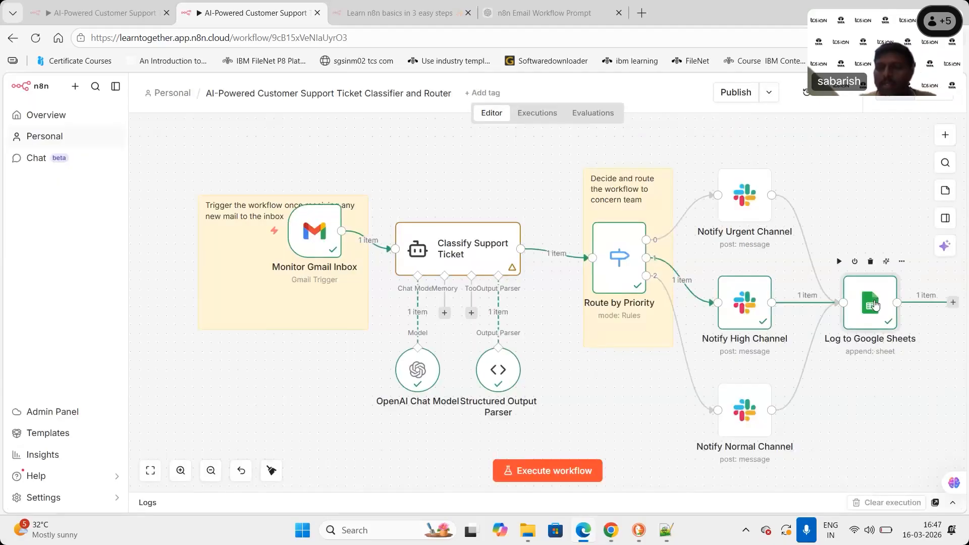
Open the Log to Google Sheets node, collapse the Notify Urgent Channel input and expand the Monitor Gmail Inbox fields.
{"action": "double_click", "coordinate": [876, 305]}
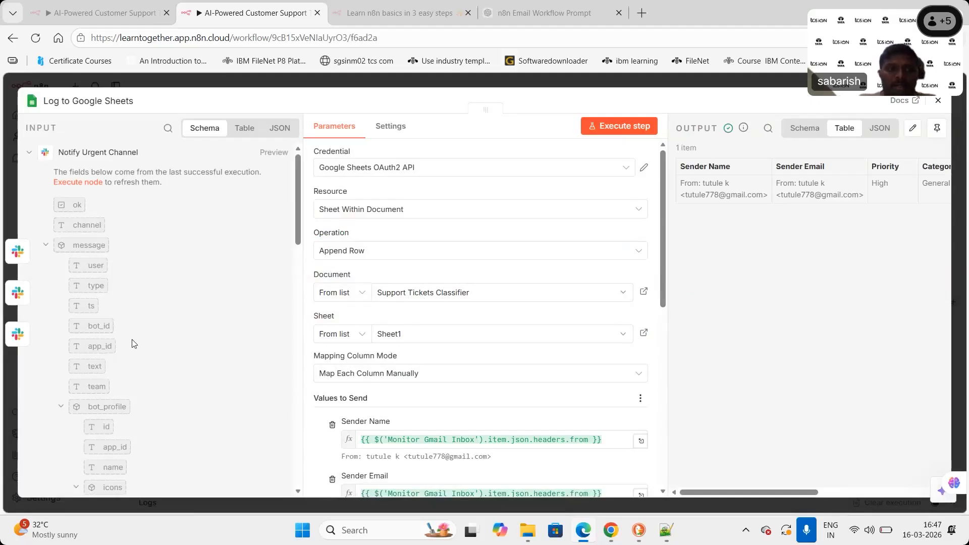
{"action": "left_click", "coordinate": [28, 152]}
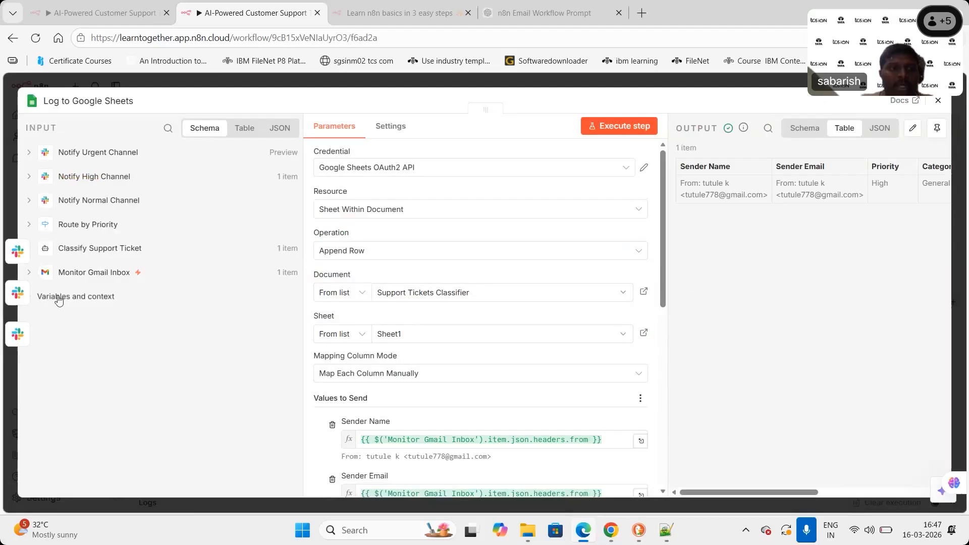
{"action": "left_click", "coordinate": [30, 277]}
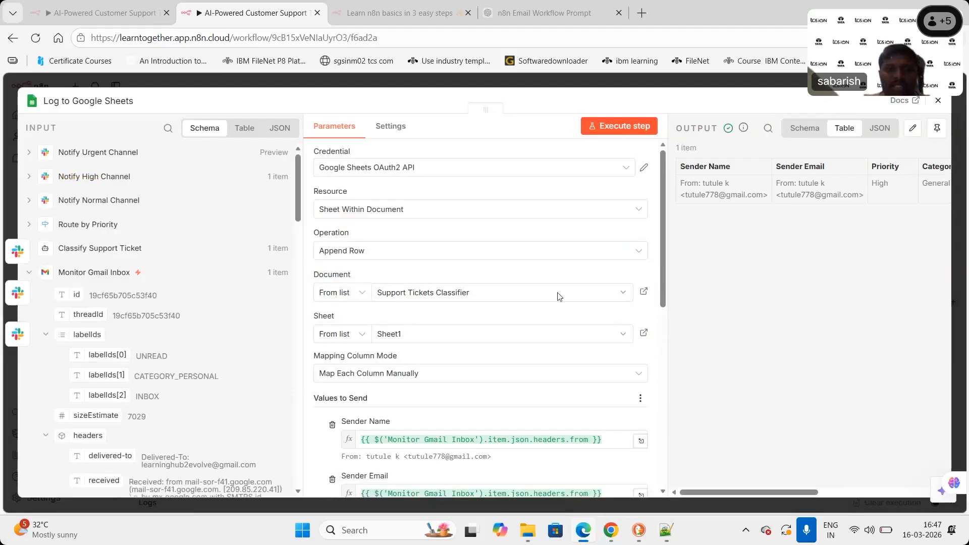
Replace the Timestamp expression in the Log to Google Sheets column values with {{ $now }} from Variables and context, and close the node.
{"action": "left_click_drag", "start_coordinate": [660, 294], "coordinate": [669, 429]}
{"action": "scroll", "coordinate": [656, 434], "scroll_direction": "down", "scroll_amount": 5}
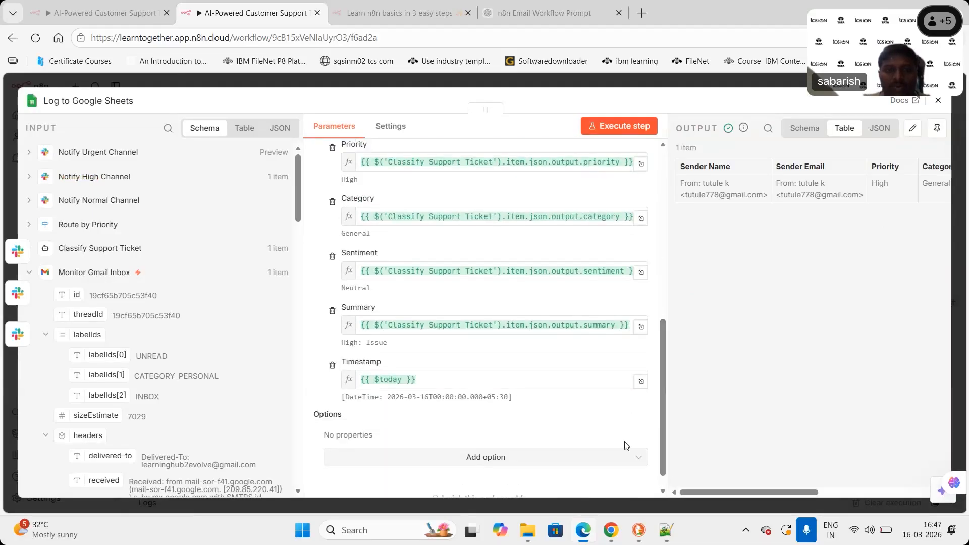
{"action": "left_click", "coordinate": [438, 381]}
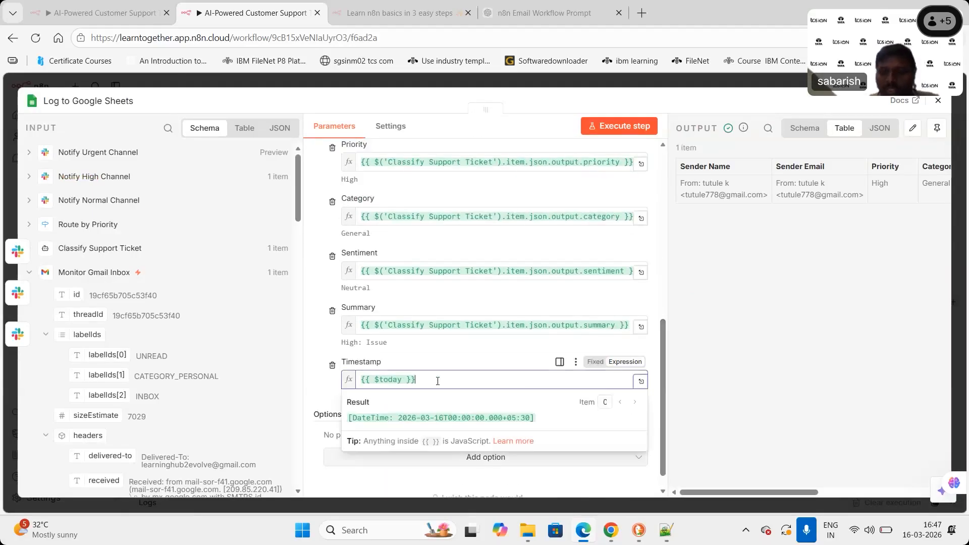
{"action": "key", "text": "ctrl+a"}
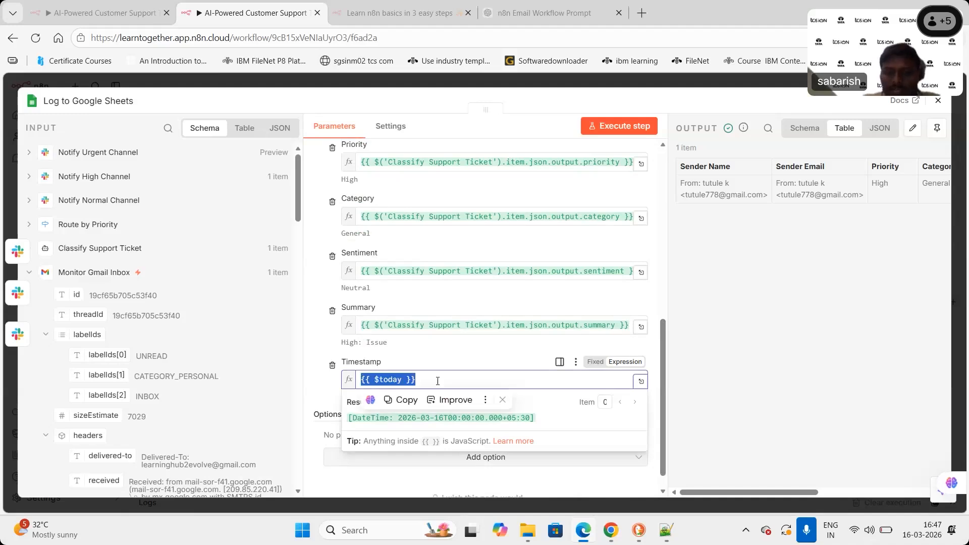
{"action": "key", "text": "BackSpace"}
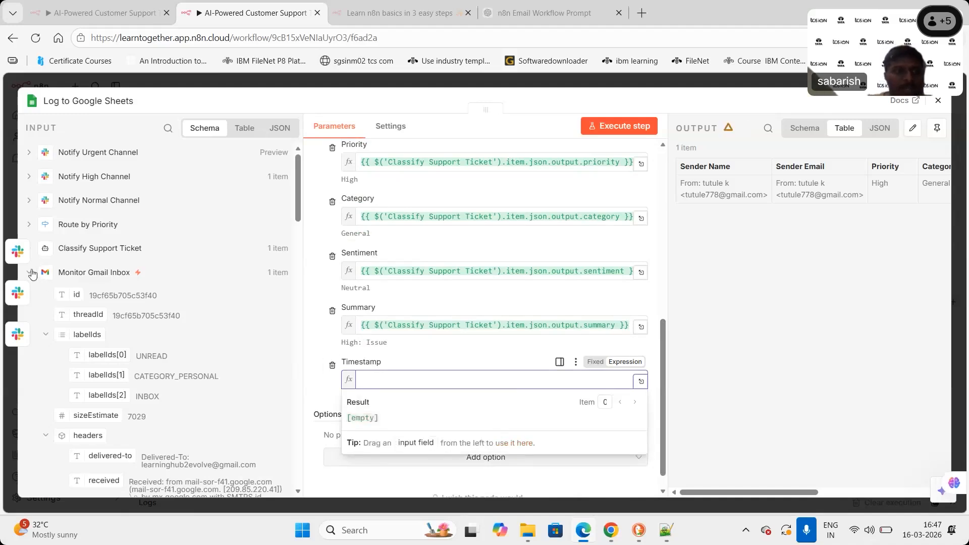
{"action": "left_click", "coordinate": [30, 272]}
{"action": "left_click", "coordinate": [31, 297]}
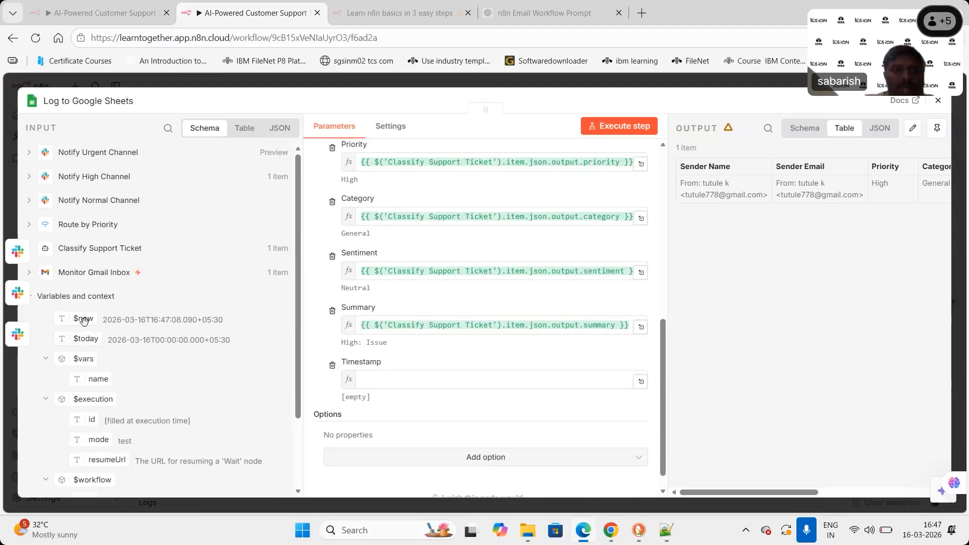
{"action": "left_click_drag", "start_coordinate": [251, 348], "coordinate": [374, 381]}
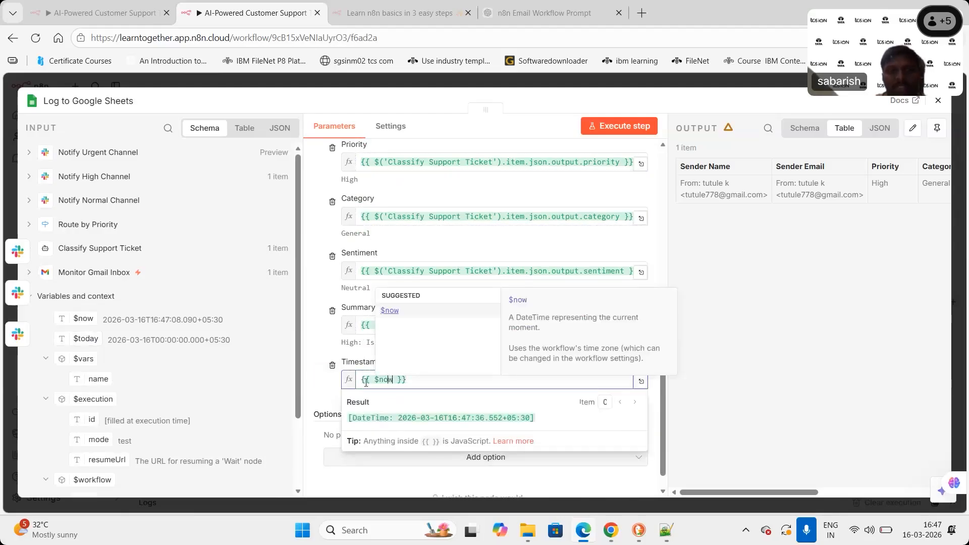
{"action": "left_click", "coordinate": [326, 392]}
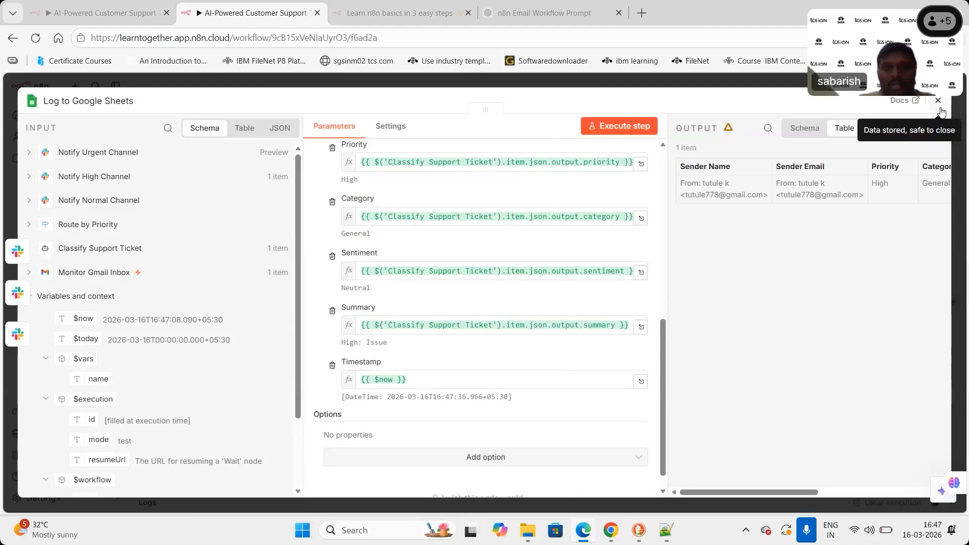
{"action": "key", "text": "Escape"}
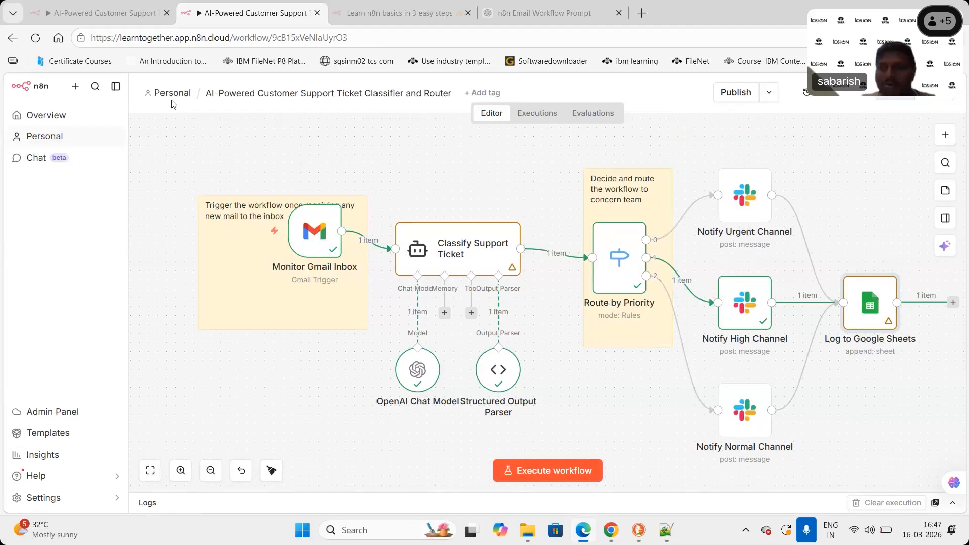
Reopen the Log to Google Sheets node, execute its step, check the output warning and return to the canvas.
{"action": "double_click", "coordinate": [883, 323]}
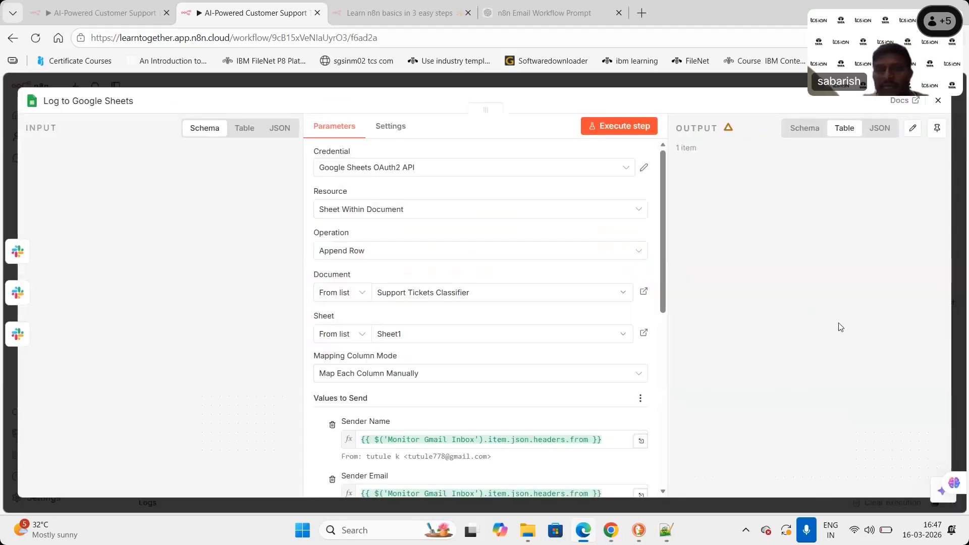
{"action": "key", "text": "Escape"}
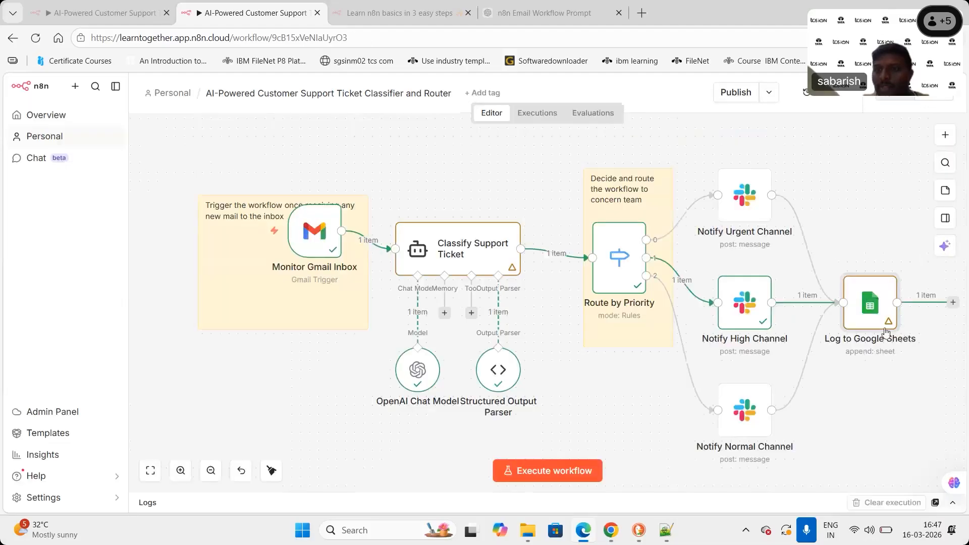
{"action": "mouse_move", "coordinate": [887, 328]}
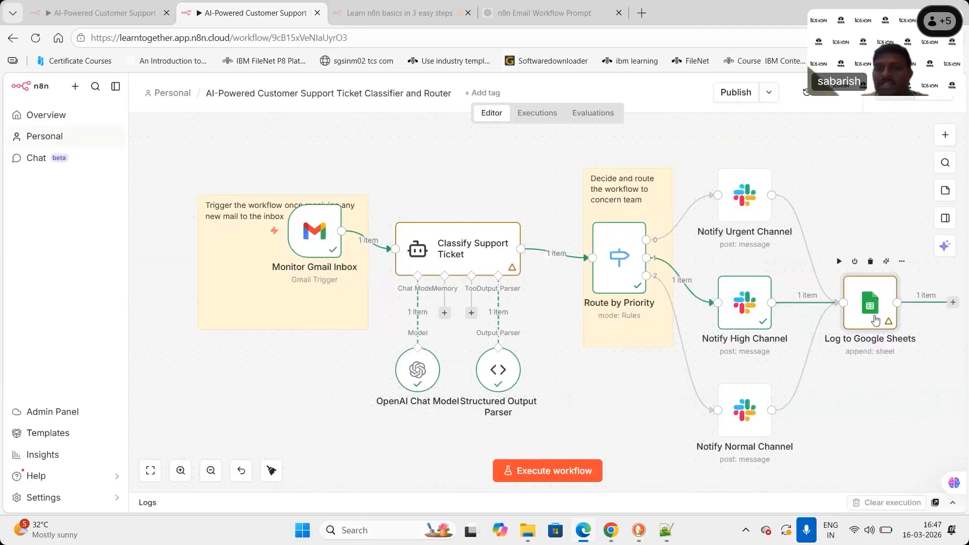
{"action": "double_click", "coordinate": [874, 320]}
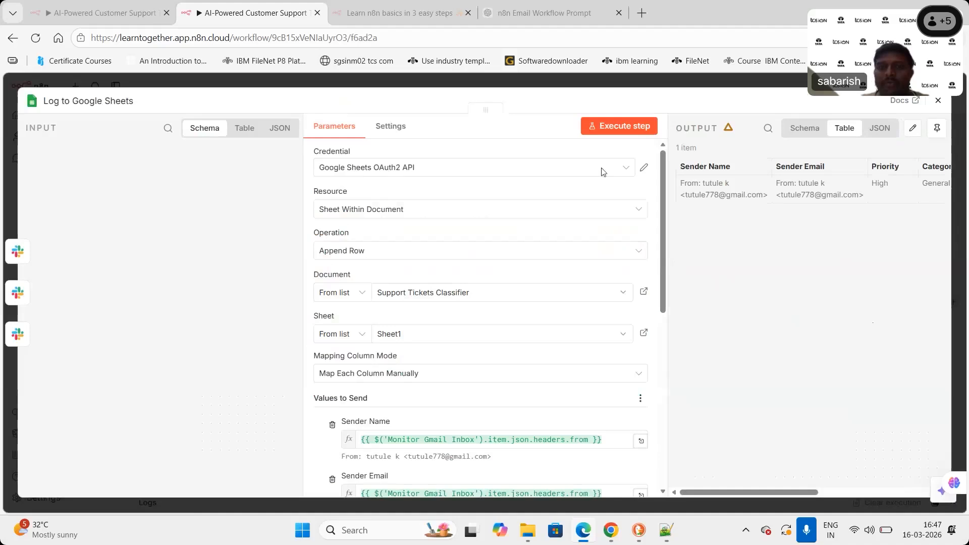
{"action": "left_click", "coordinate": [631, 130]}
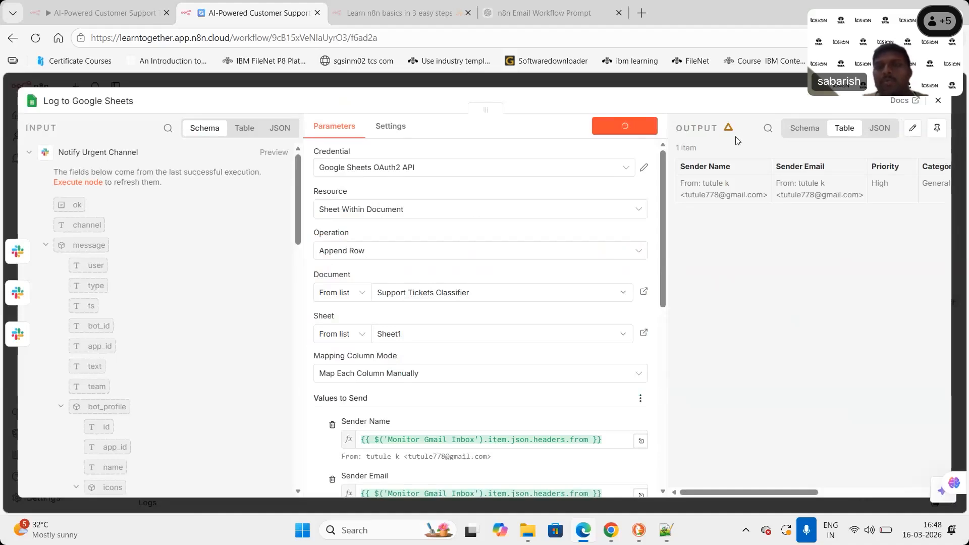
{"action": "mouse_move", "coordinate": [728, 130]}
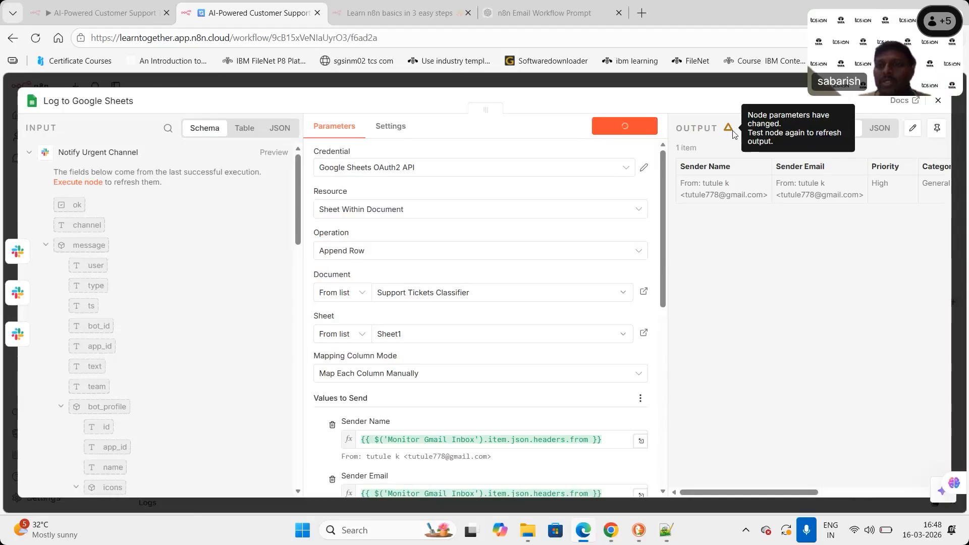
{"action": "key", "text": "Escape"}
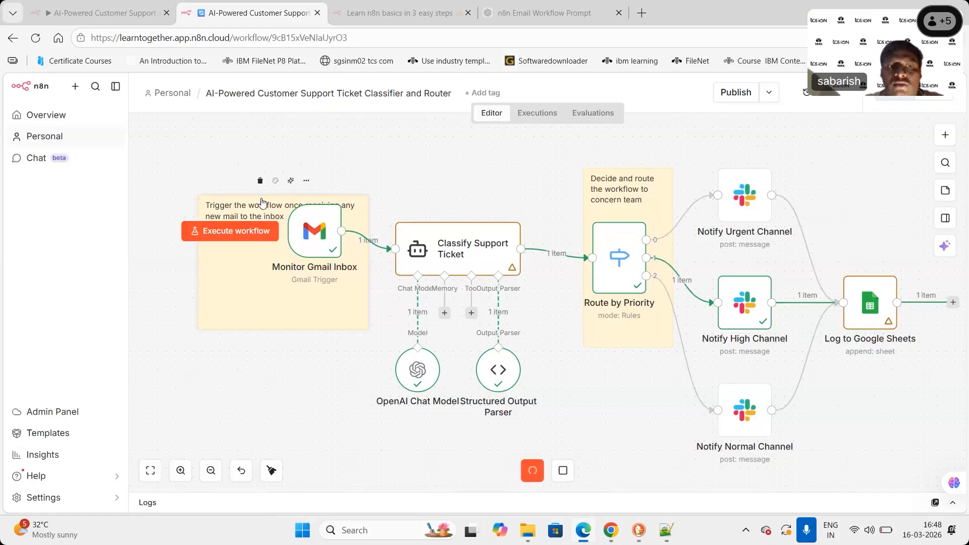
Move the Gmail trigger's sticky note up so its text clears the node, and place a new sticky note behind Log to Google Sheets.
{"action": "left_click_drag", "start_coordinate": [262, 203], "coordinate": [262, 198]}
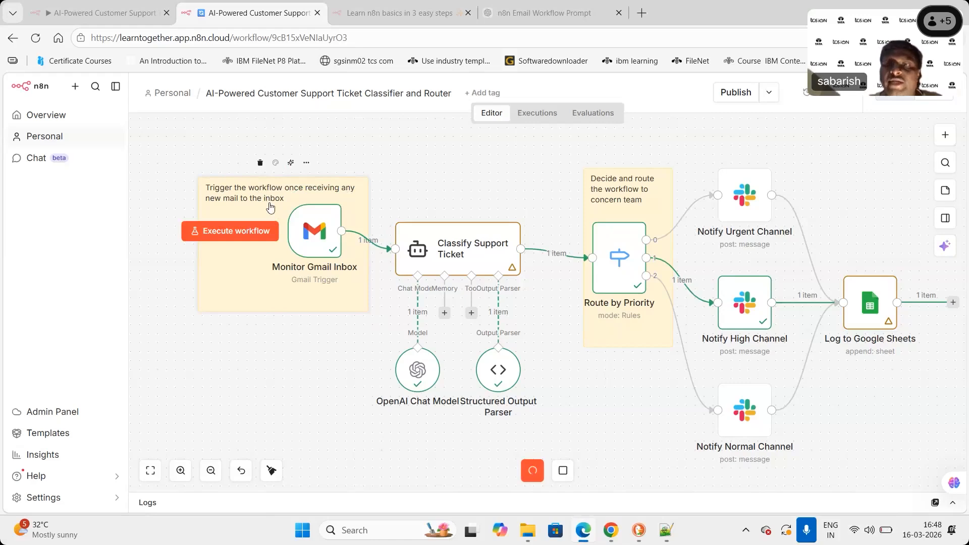
{"action": "left_click", "coordinate": [946, 197]}
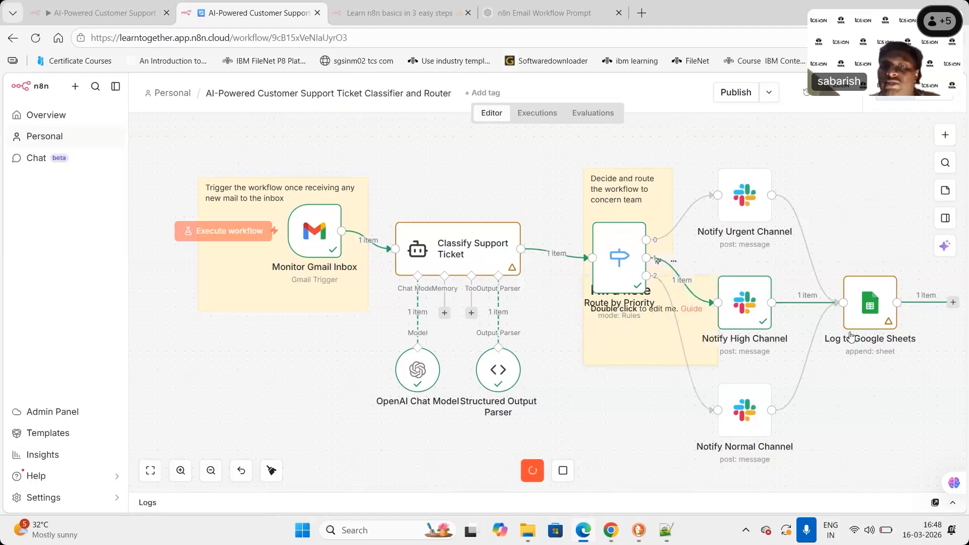
{"action": "left_click_drag", "start_coordinate": [852, 336], "coordinate": [869, 290]}
Replace the new sticky note's default text with "adding the details to google sheets" and finish editing it.
{"action": "double_click", "coordinate": [920, 274]}
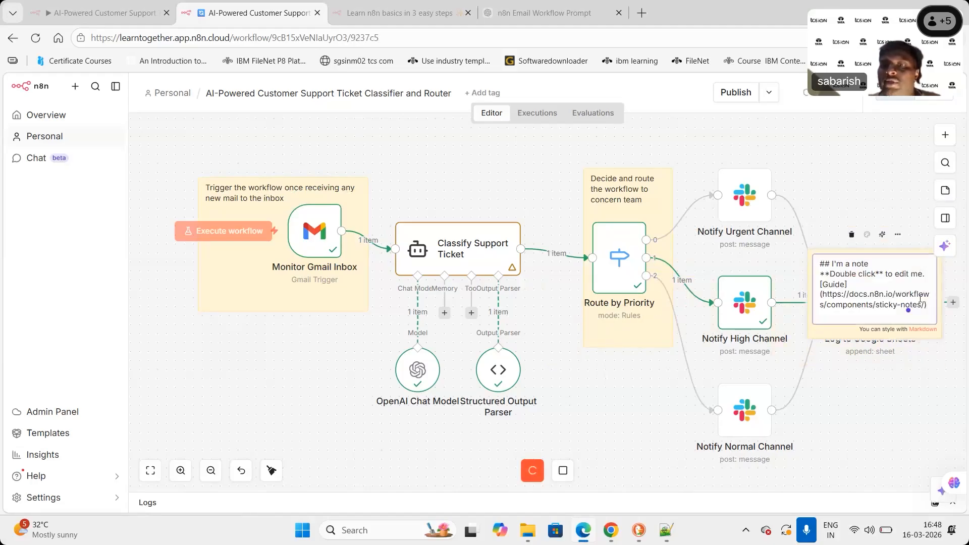
{"action": "key", "text": "ctrl+a"}
{"action": "key", "text": "BackSpace"}
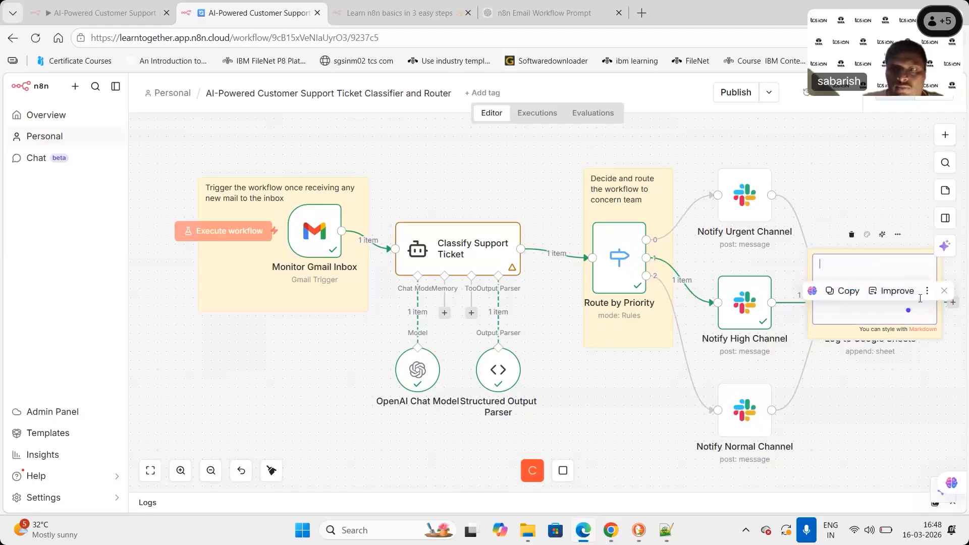
{"action": "type", "text": "addin"}
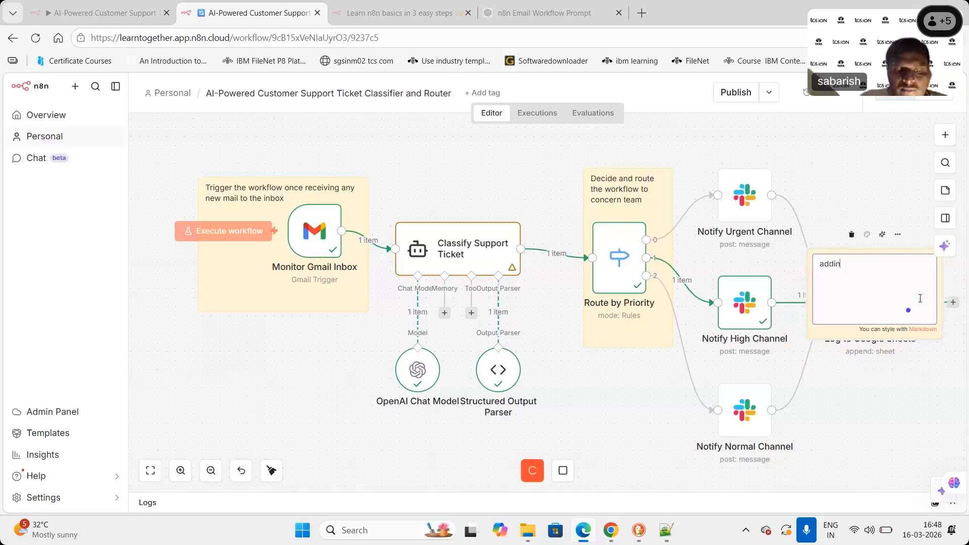
{"action": "type", "text": "g the deta"}
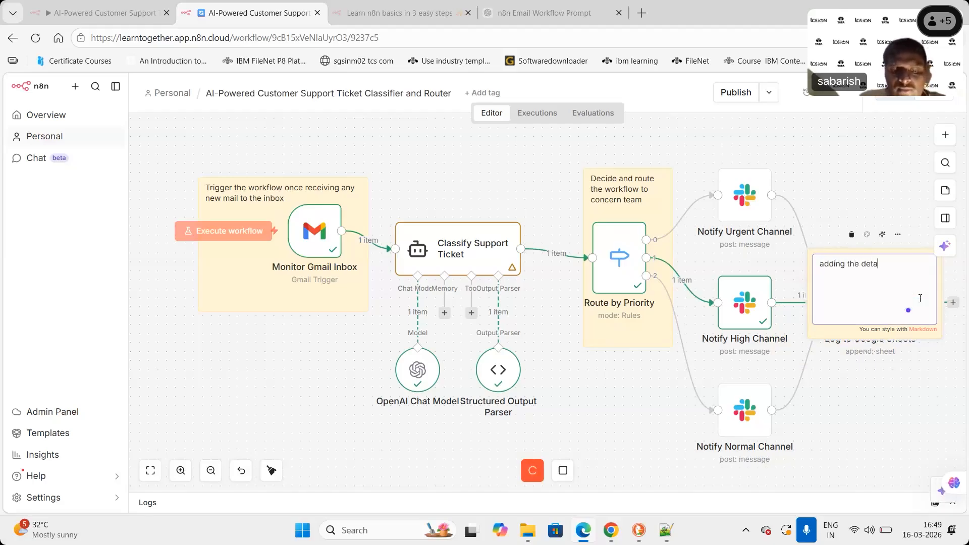
{"action": "type", "text": "ils to g"}
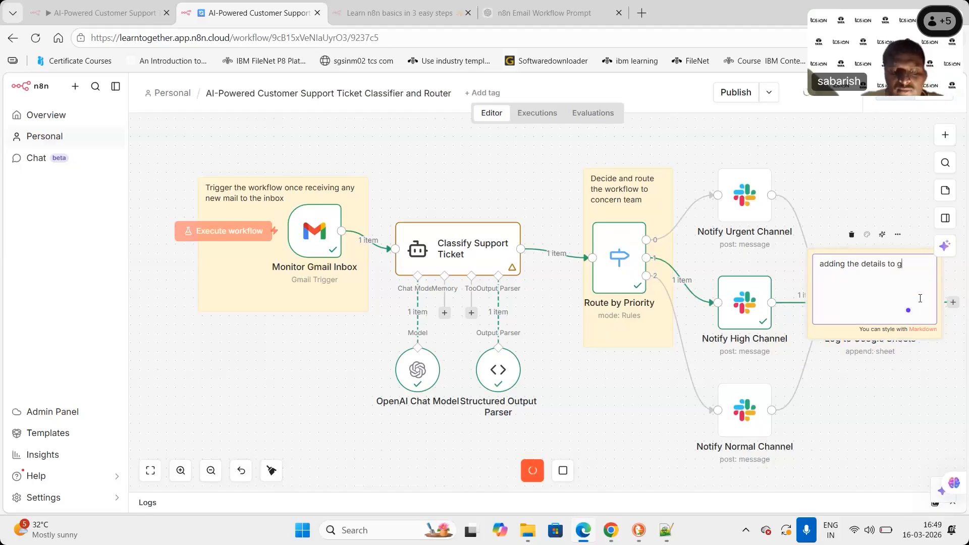
{"action": "type", "text": "oogle sheets"}
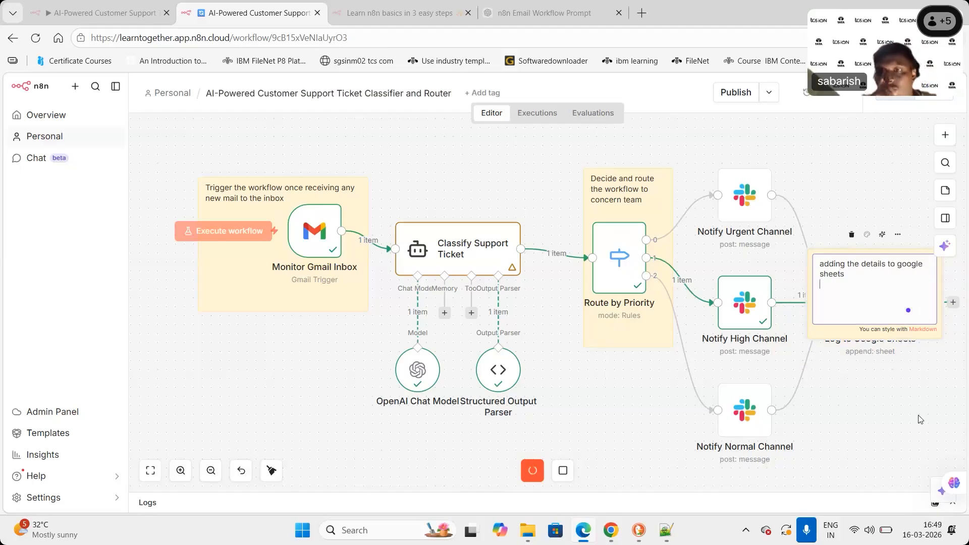
{"action": "left_click", "coordinate": [920, 415]}
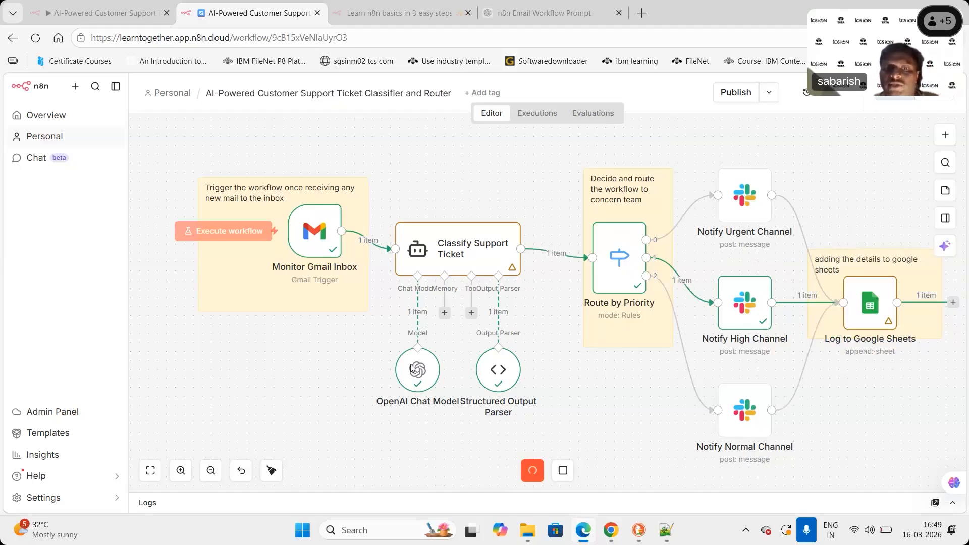
Open the Chat area and view its Personal Agents page.
{"action": "left_click", "coordinate": [36, 159]}
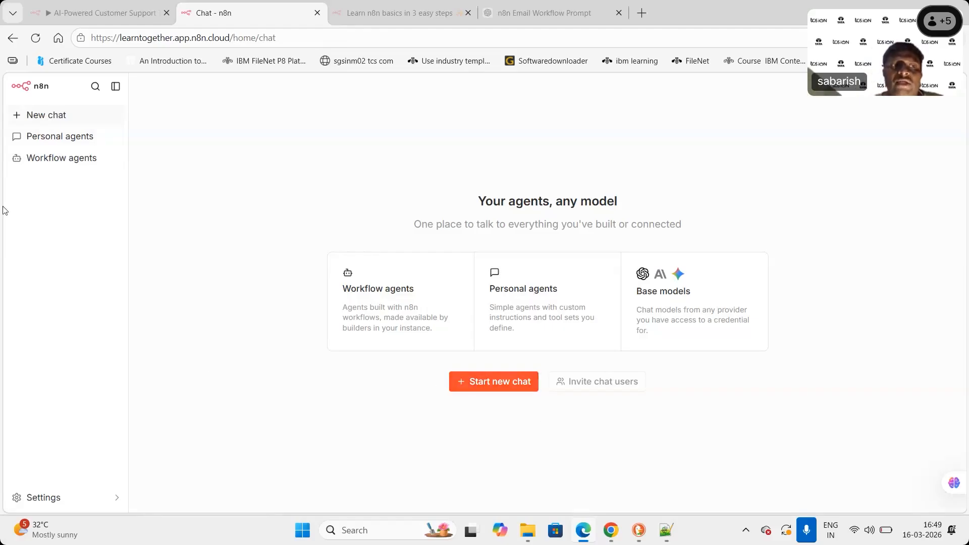
{"action": "left_click", "coordinate": [43, 145]}
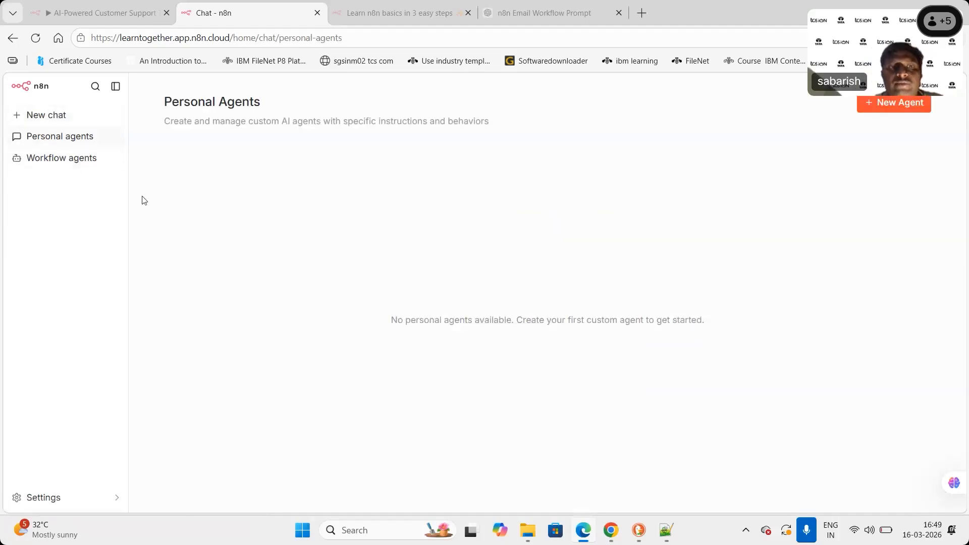